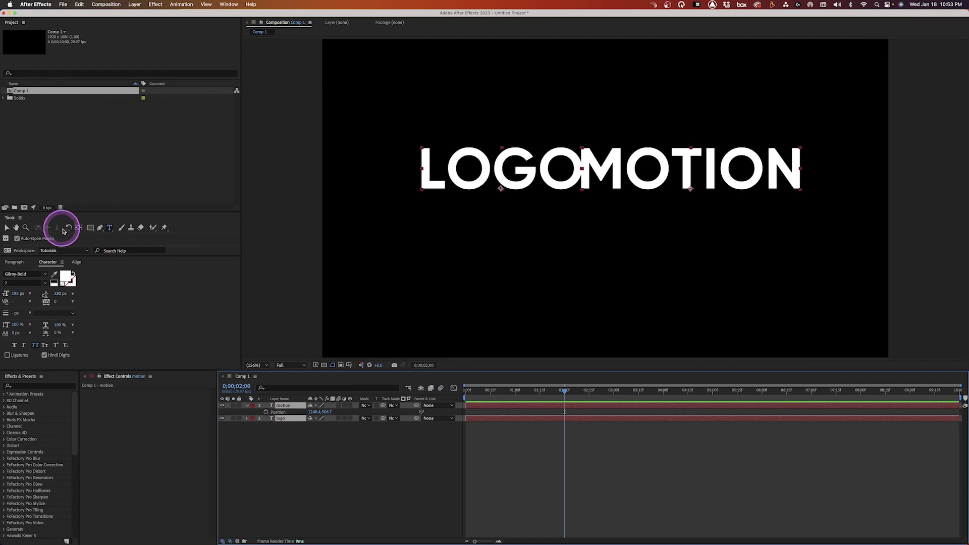
- Center the anchor points of the motion and logo text layers, and set both layers' Y position to 540
{"action": "key", "text": "super+z"}
{"action": "left_click", "coordinate": [79, 228]}
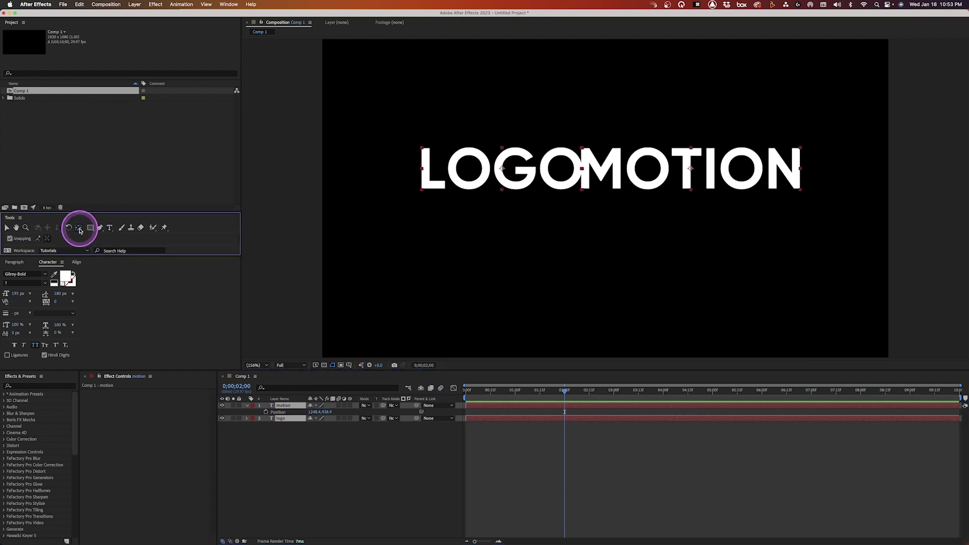
{"action": "key", "text": "p"}
{"action": "left_click", "coordinate": [335, 417]}
{"action": "key", "text": "p"}
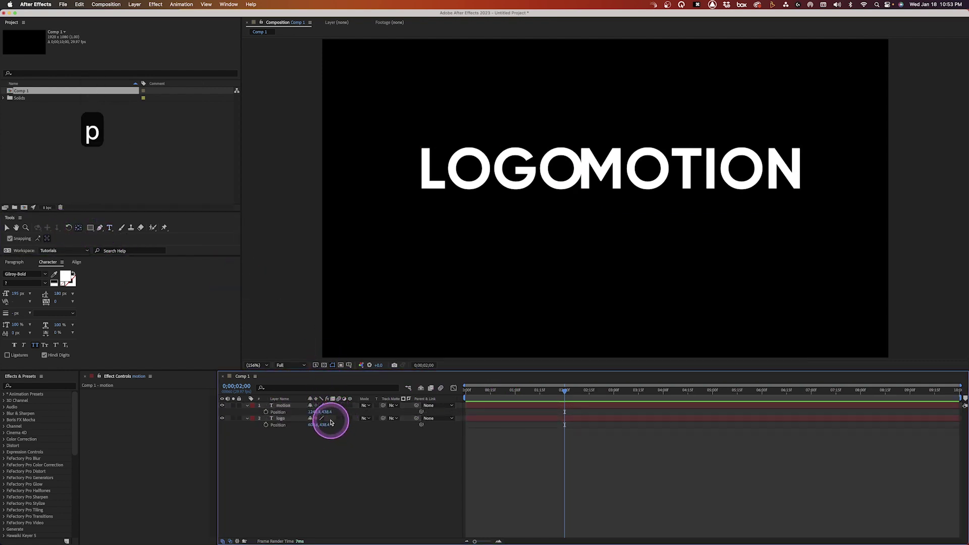
{"action": "type", "text": "540"}
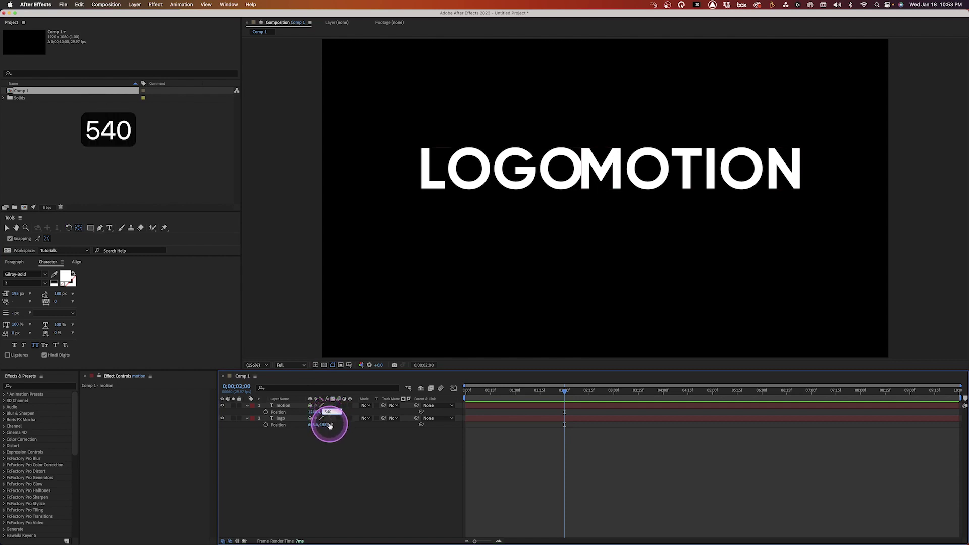
{"action": "left_click", "coordinate": [327, 425]}
{"action": "type", "text": "540"}
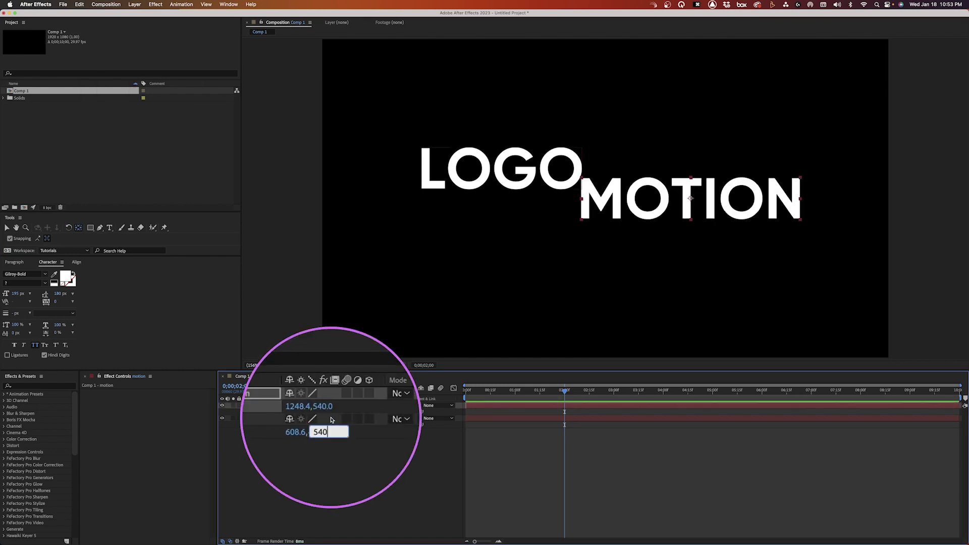
{"action": "key", "text": "Return"}
- Move the LOGO text left to leave a gap before MOTION, and shift both words to center them, at X 556.4 and 1259.4
{"action": "left_click_drag", "start_coordinate": [314, 424], "coordinate": [286, 405]}
{"action": "left_click", "coordinate": [279, 418]}
{"action": "left_click", "coordinate": [281, 405], "text": "shift"}
{"action": "left_click", "coordinate": [311, 448]}
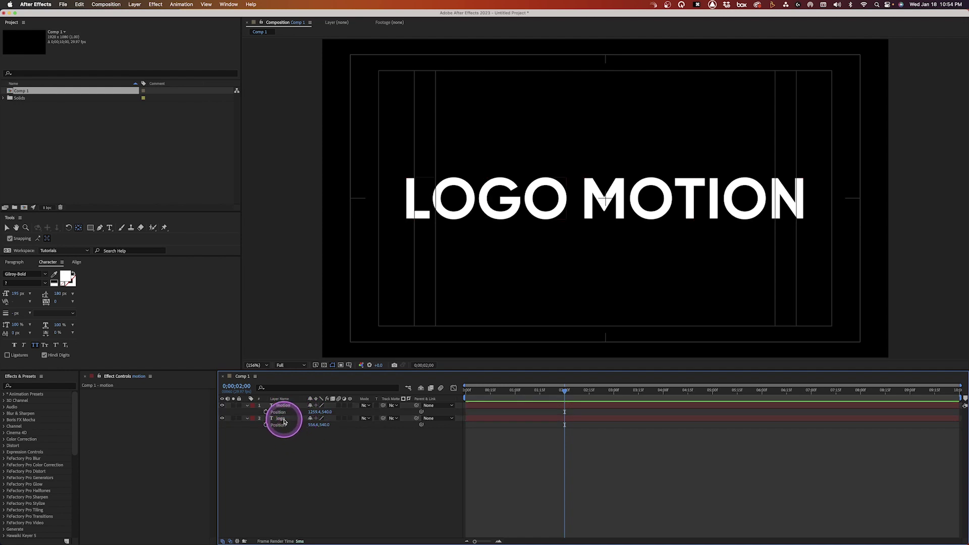
- Give the LOGO text no fill and a 1 px white stroke, and set the MOTION text's font to Gilroy-Light
{"action": "left_click", "coordinate": [281, 418]}
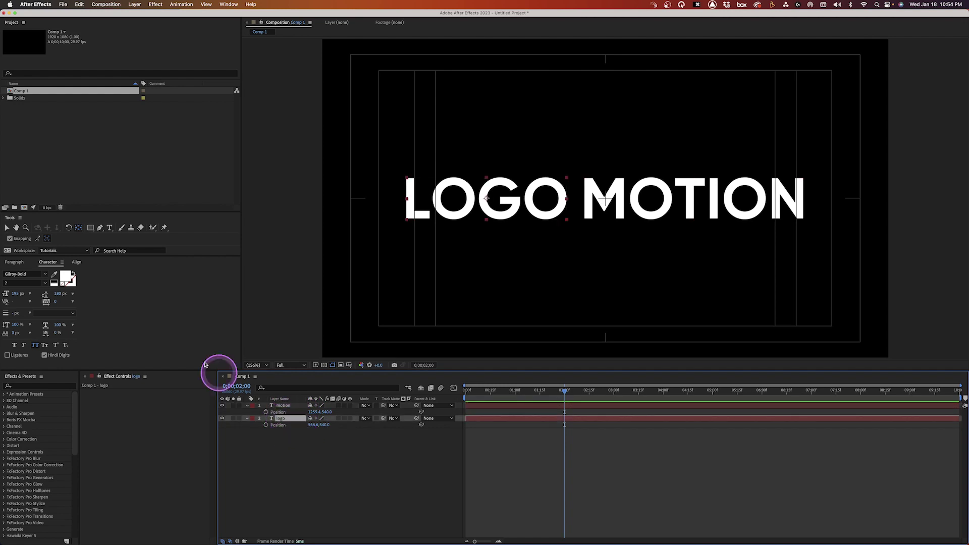
{"action": "left_click", "coordinate": [66, 276]}
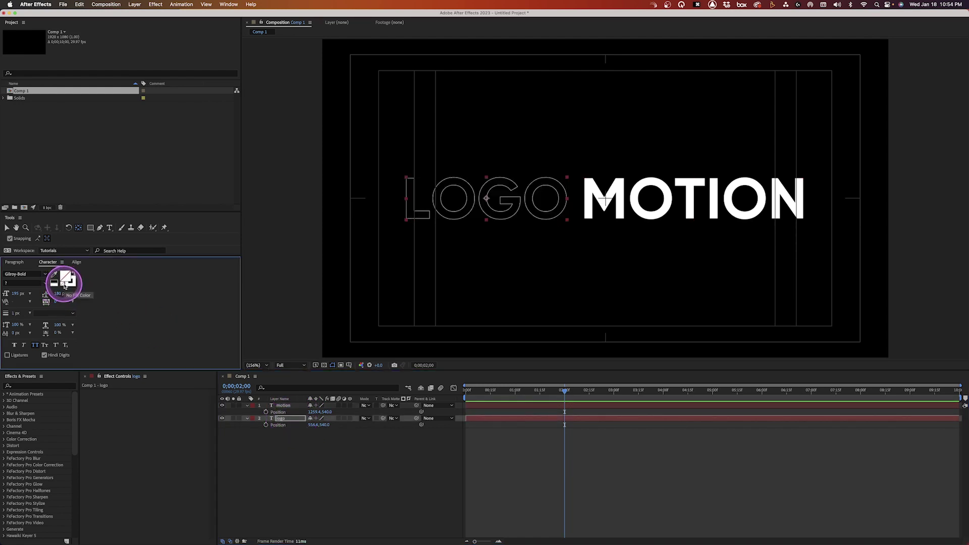
{"action": "left_click", "coordinate": [283, 406]}
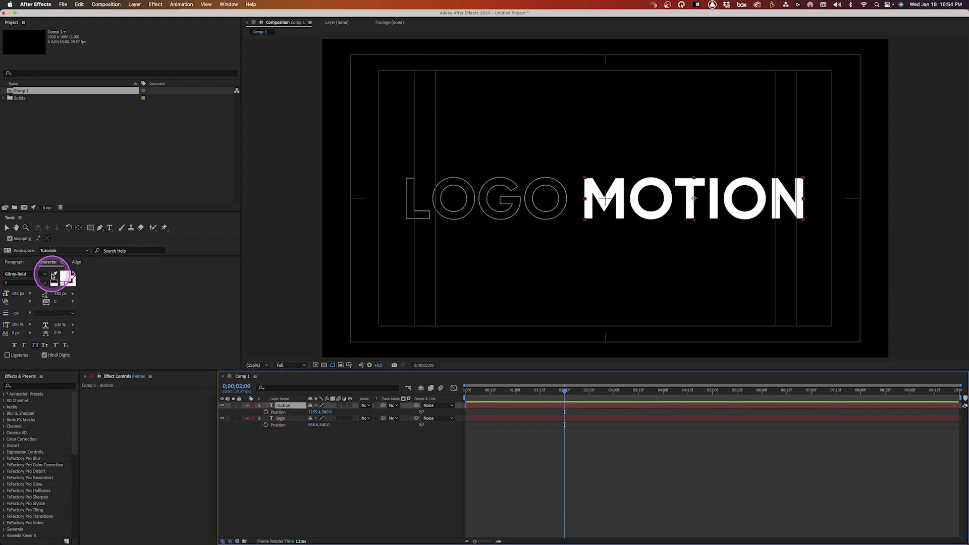
{"action": "left_click", "coordinate": [45, 275]}
{"action": "left_click", "coordinate": [45, 312]}
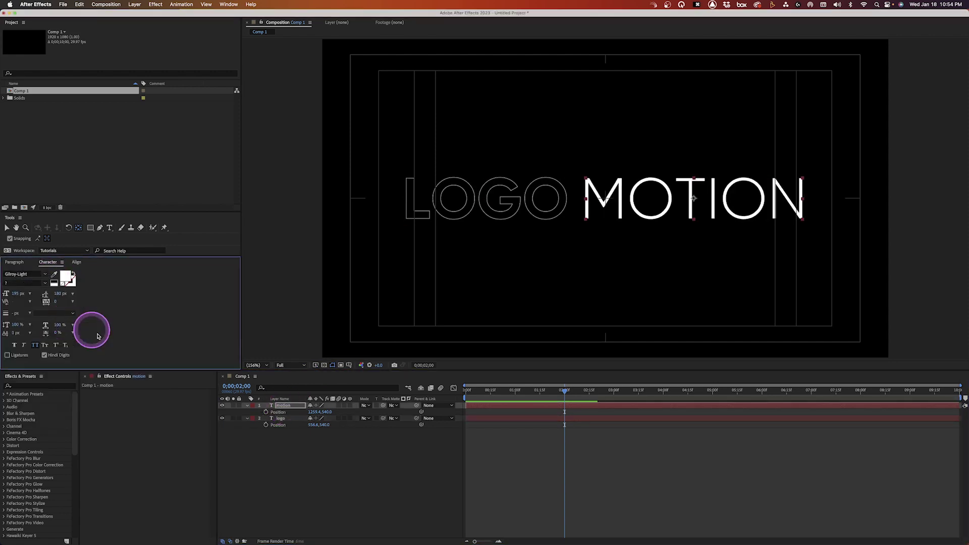
{"action": "left_click", "coordinate": [267, 433]}
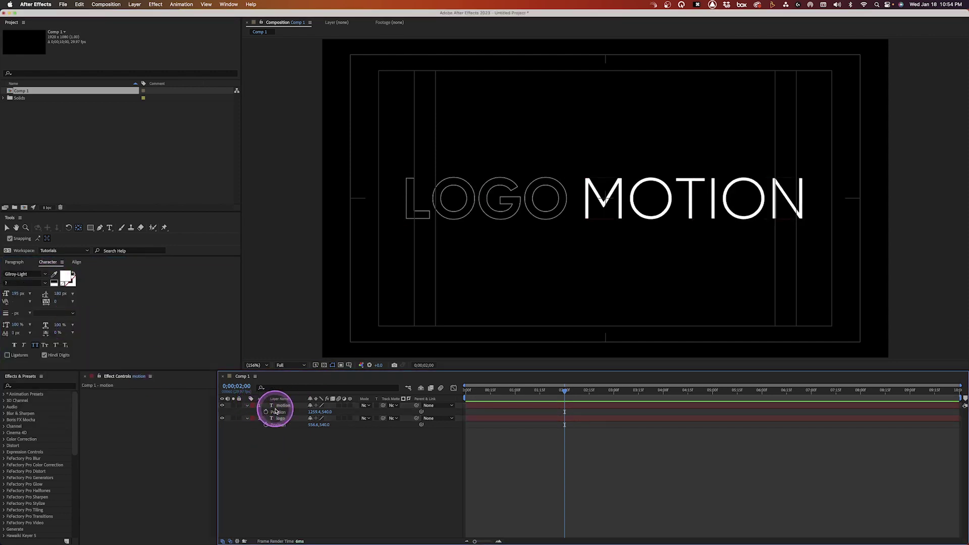
- Move LOGO closer to MOTION, and shift both words left to recenter them, at X 569.6 and 1247.4
{"action": "left_click", "coordinate": [280, 418]}
{"action": "left_click_drag", "start_coordinate": [317, 424], "coordinate": [320, 419]}
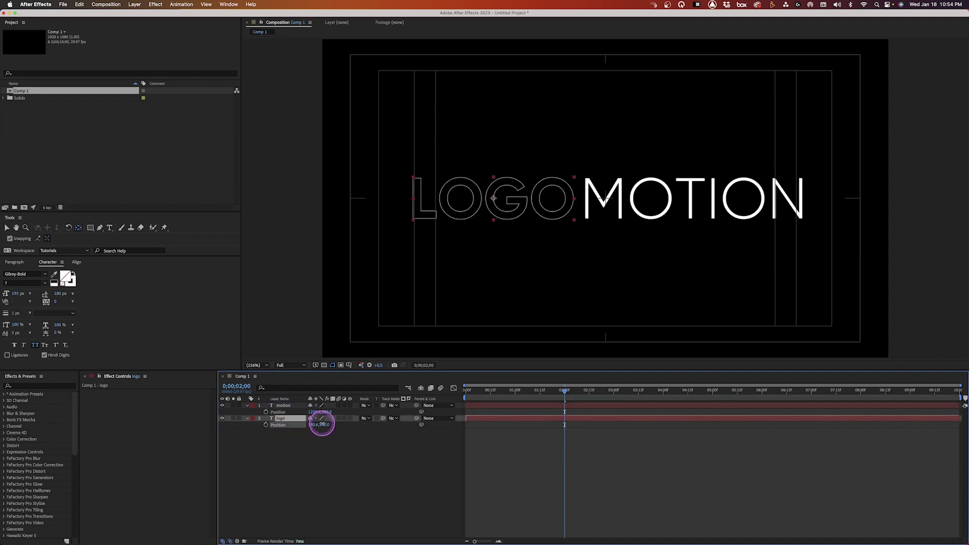
{"action": "left_click", "coordinate": [288, 412]}
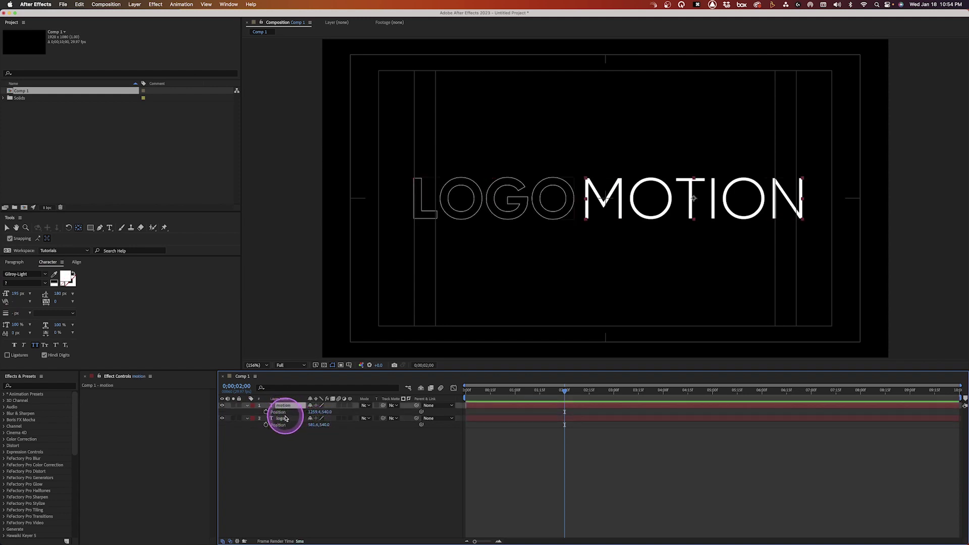
{"action": "left_click", "coordinate": [285, 418], "text": "shift"}
{"action": "left_click_drag", "start_coordinate": [312, 412], "coordinate": [307, 405]}
{"action": "left_click", "coordinate": [273, 449]}
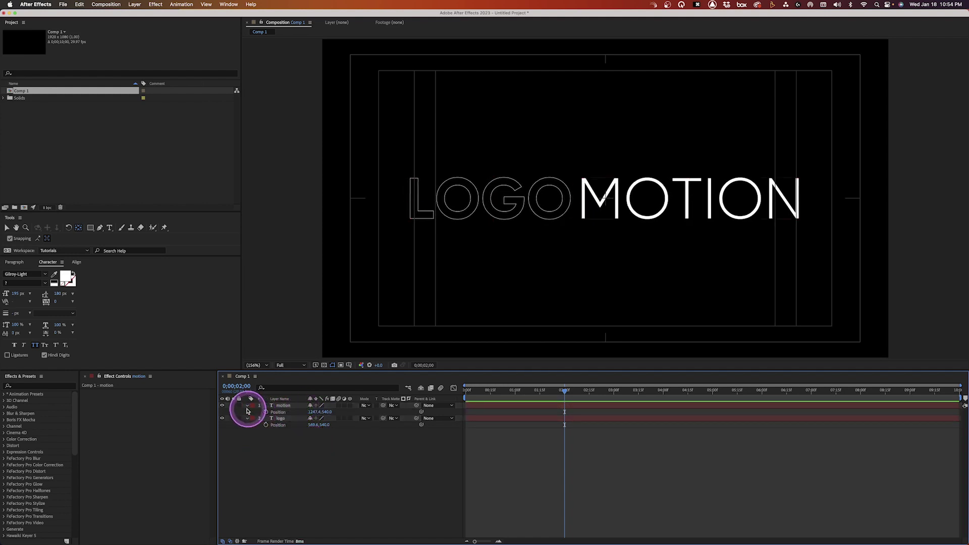
- Hide the motion text layer and create a new empty shape layer
{"action": "left_click", "coordinate": [222, 406]}
{"action": "right_click", "coordinate": [263, 440]}
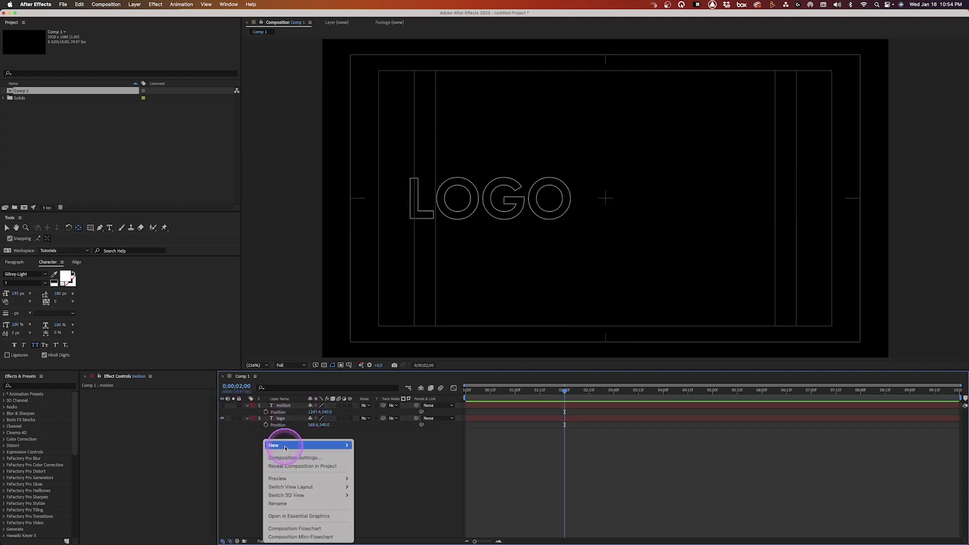
{"action": "mouse_move", "coordinate": [295, 445]}
{"action": "left_click", "coordinate": [371, 499]}
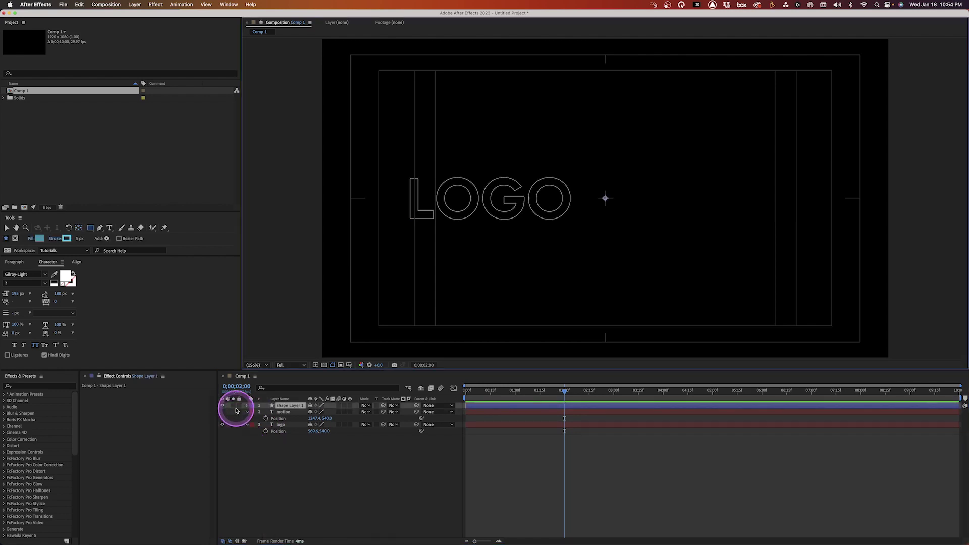
- Add a rectangle path and a fill to the shape layer's contents, and set the fill color to white
{"action": "left_click", "coordinate": [246, 406]}
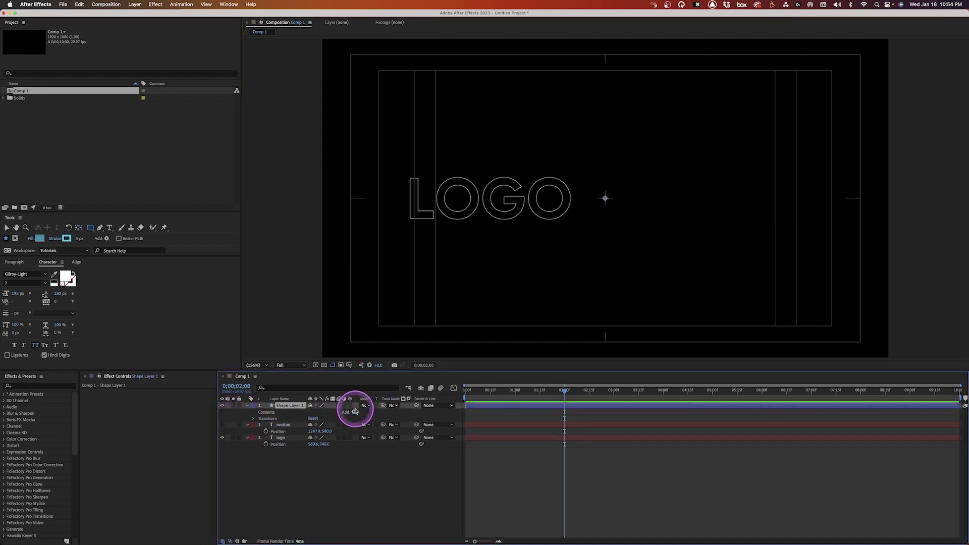
{"action": "left_click", "coordinate": [355, 411]}
{"action": "left_click", "coordinate": [358, 387]}
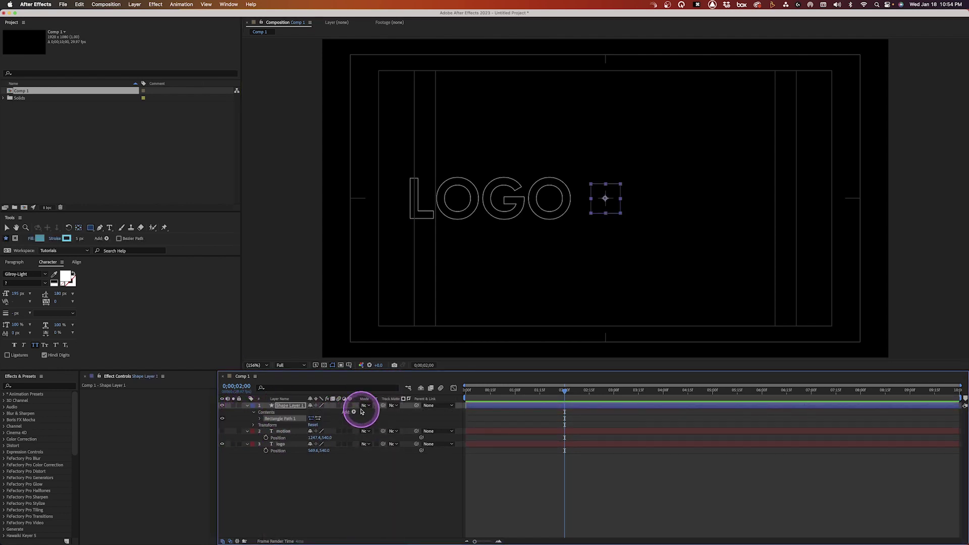
{"action": "left_click", "coordinate": [355, 412]}
{"action": "left_click", "coordinate": [366, 424]}
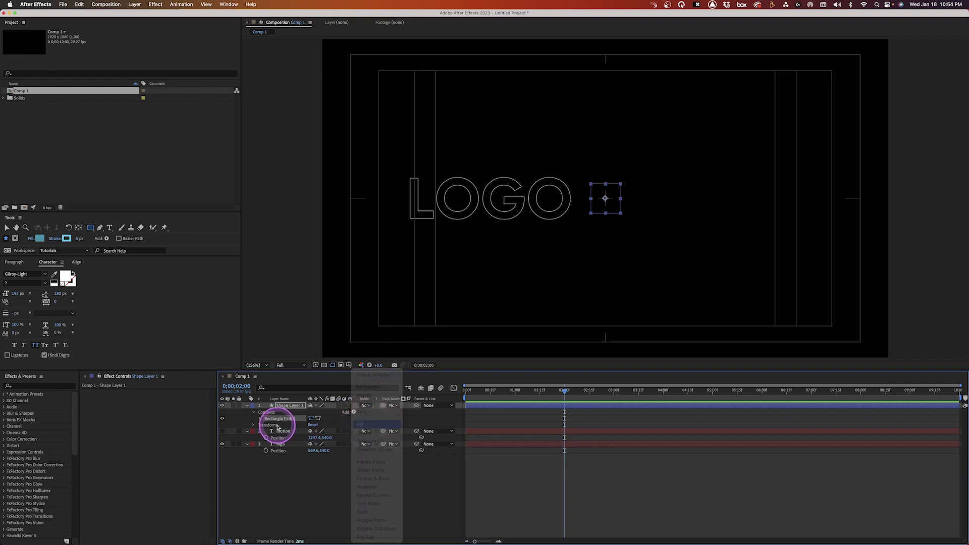
{"action": "left_click", "coordinate": [261, 425]}
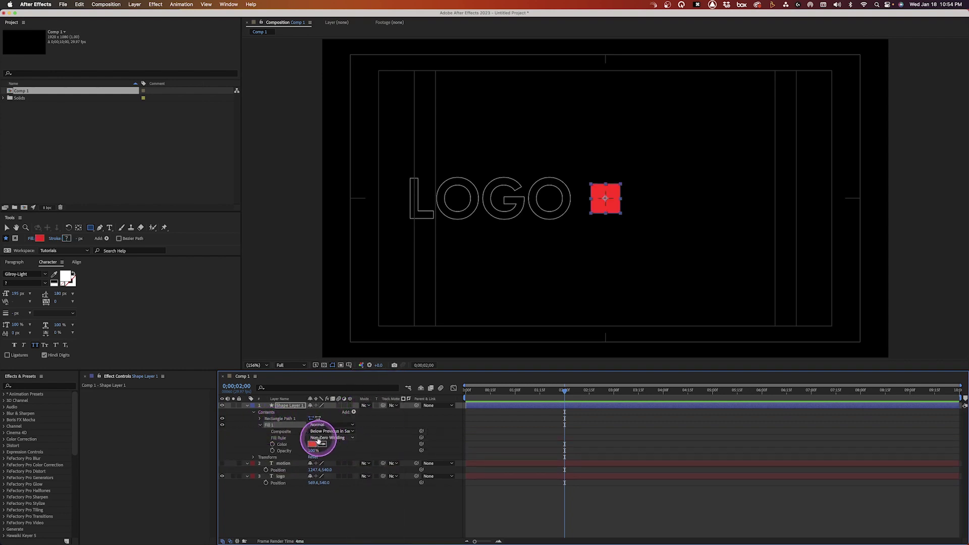
{"action": "left_click", "coordinate": [313, 444]}
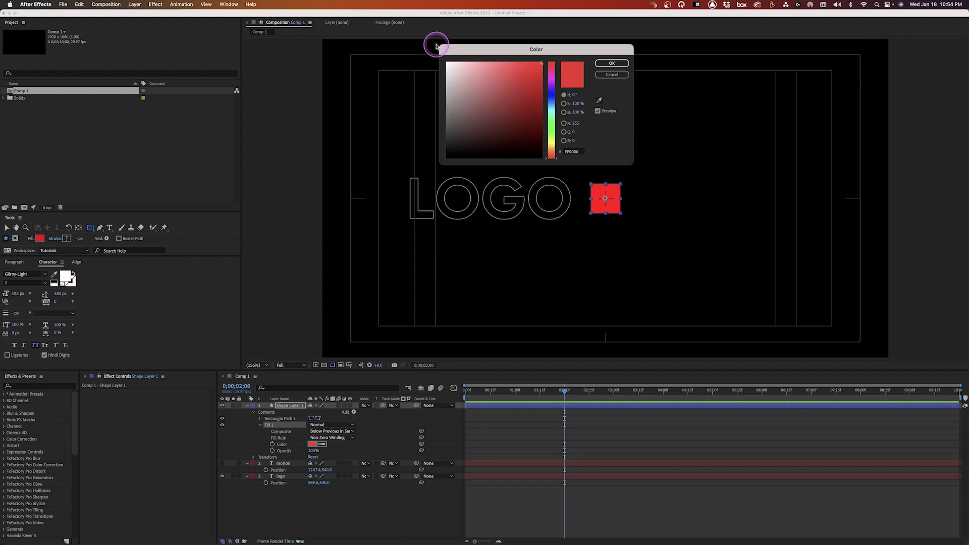
{"action": "left_click", "coordinate": [452, 72]}
{"action": "left_click", "coordinate": [612, 63]}
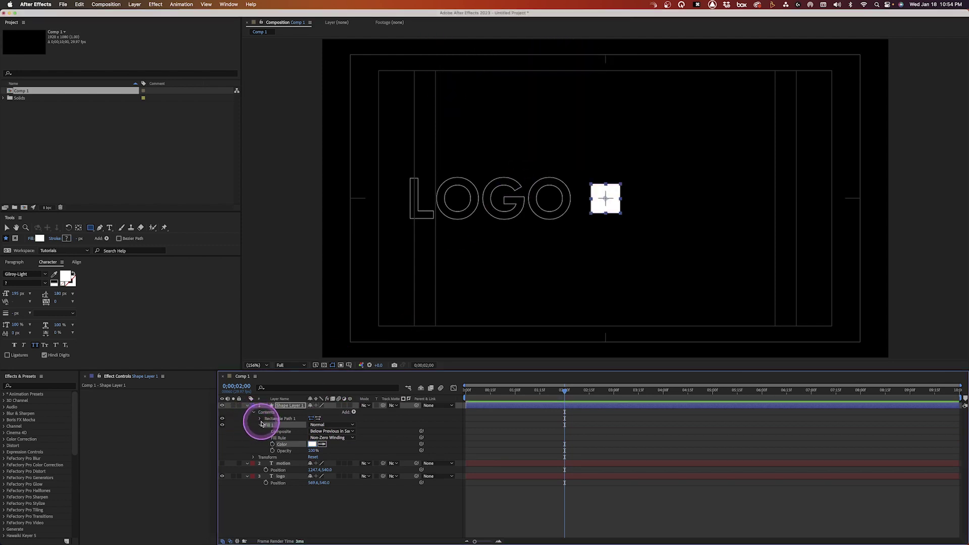
- Set the rectangle's size to 20 by 200 and move the shape layer left to X 867, just after the LOGO text
{"action": "left_click", "coordinate": [261, 425]}
{"action": "left_click", "coordinate": [260, 418]}
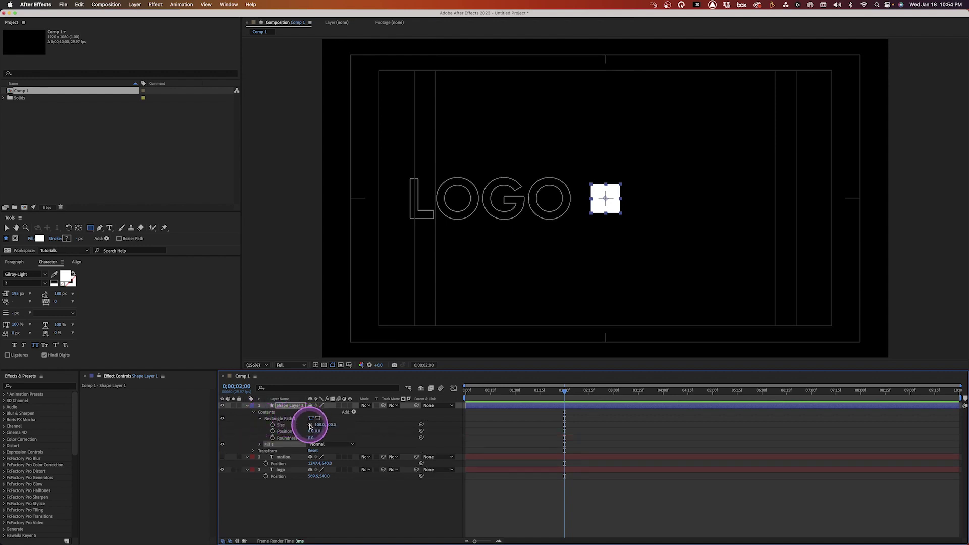
{"action": "left_click", "coordinate": [319, 425]}
{"action": "type", "text": "20"}
{"action": "key", "text": "Return"}
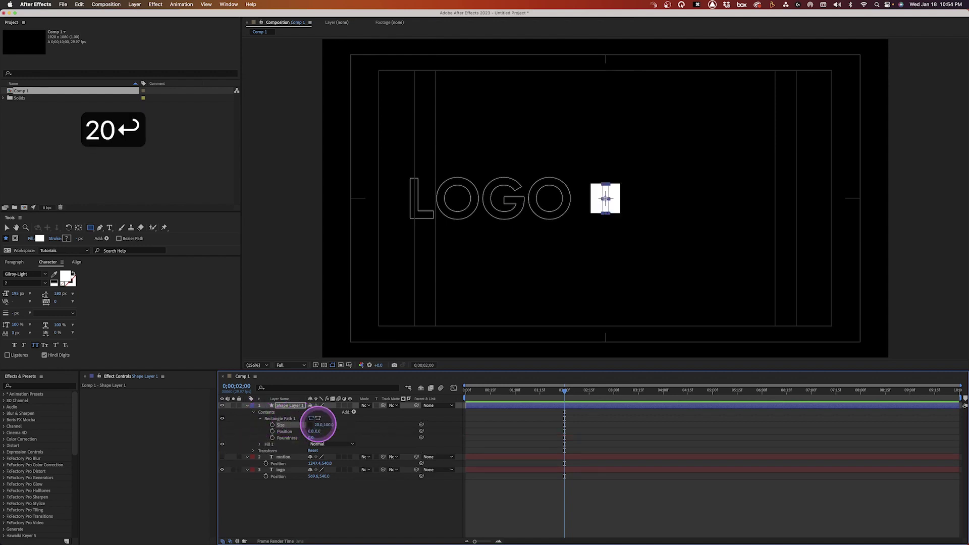
{"action": "left_click_drag", "start_coordinate": [325, 425], "coordinate": [337, 424]}
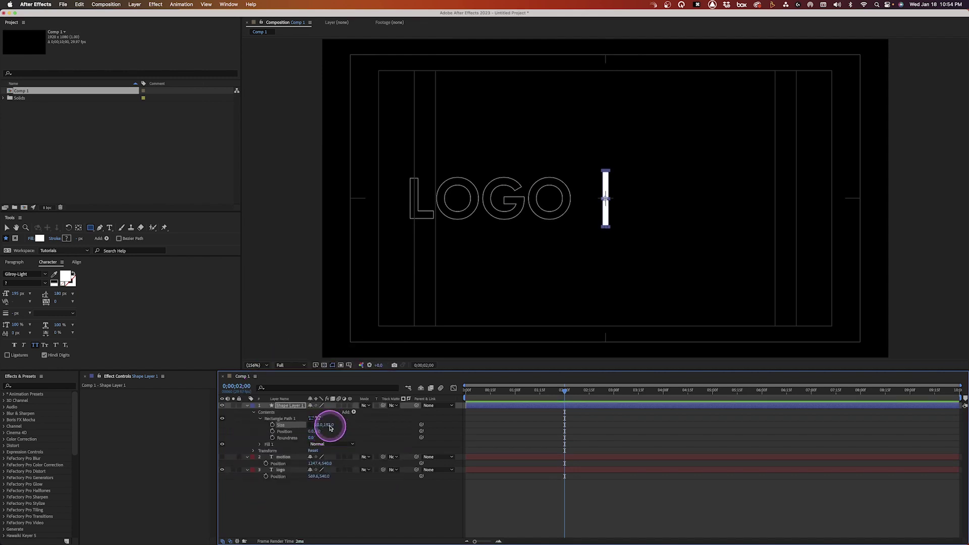
{"action": "type", "text": "200"}
{"action": "key", "text": "Return"}
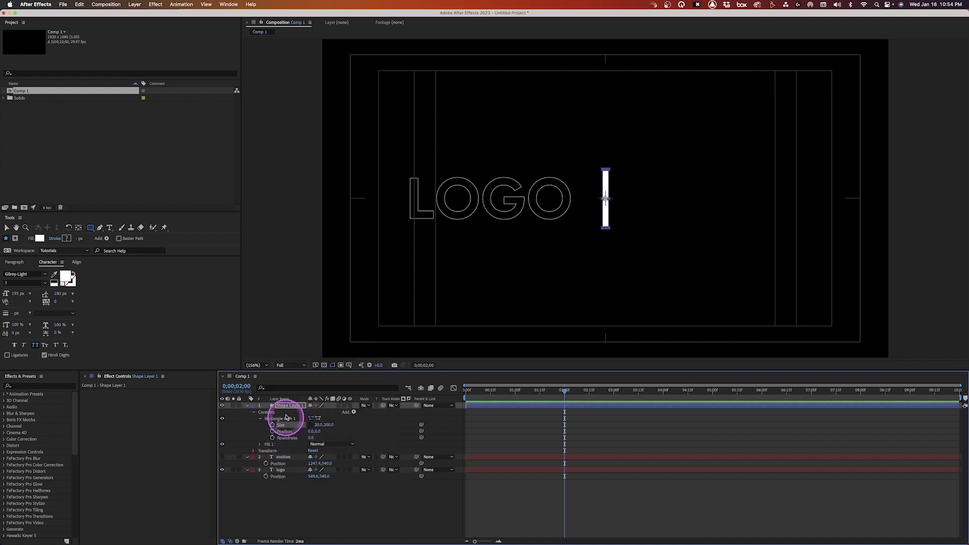
{"action": "key", "text": "p"}
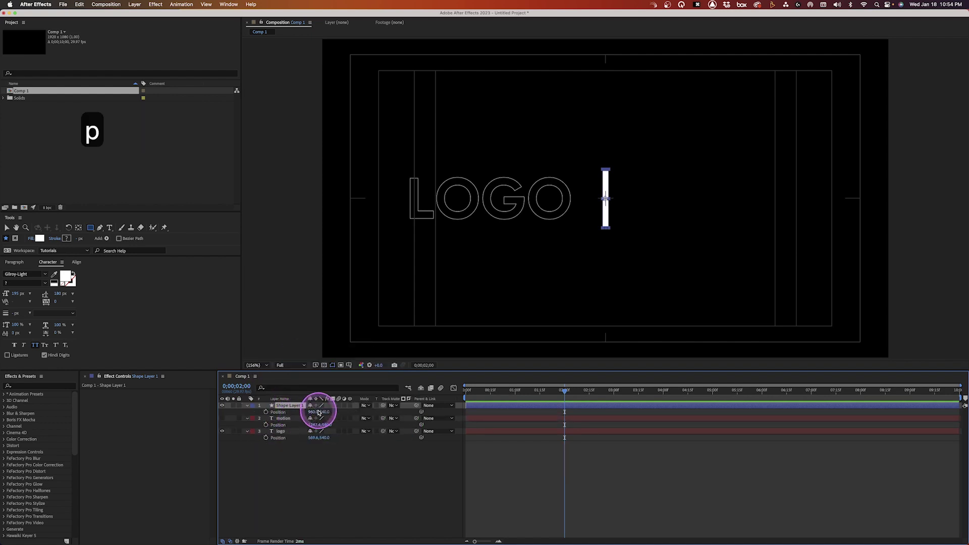
{"action": "left_click_drag", "start_coordinate": [313, 412], "coordinate": [273, 405]}
- Keyframe the rectangle's size to grow from 20 by 0 at the composition start to 20 by 200 at about frame 20
{"action": "left_click", "coordinate": [452, 396]}
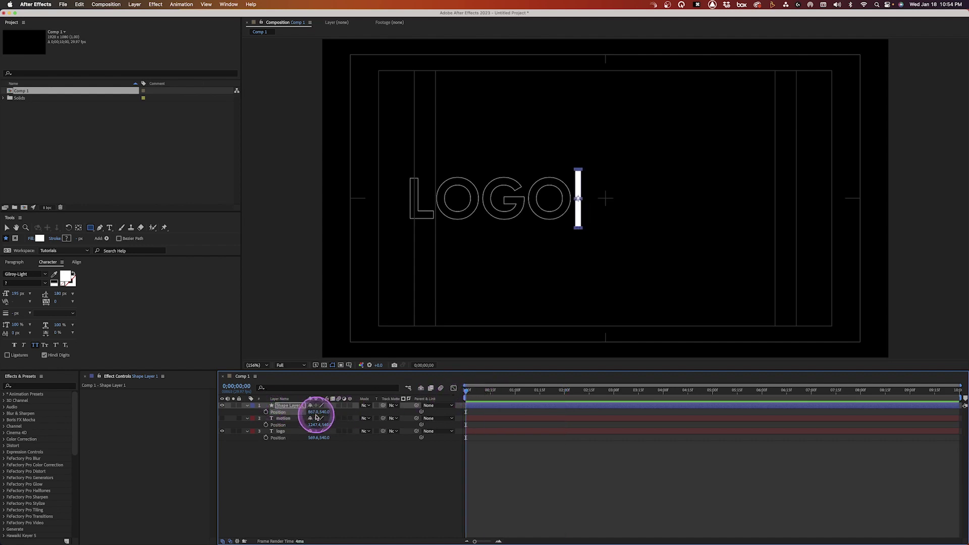
{"action": "left_click", "coordinate": [247, 406]}
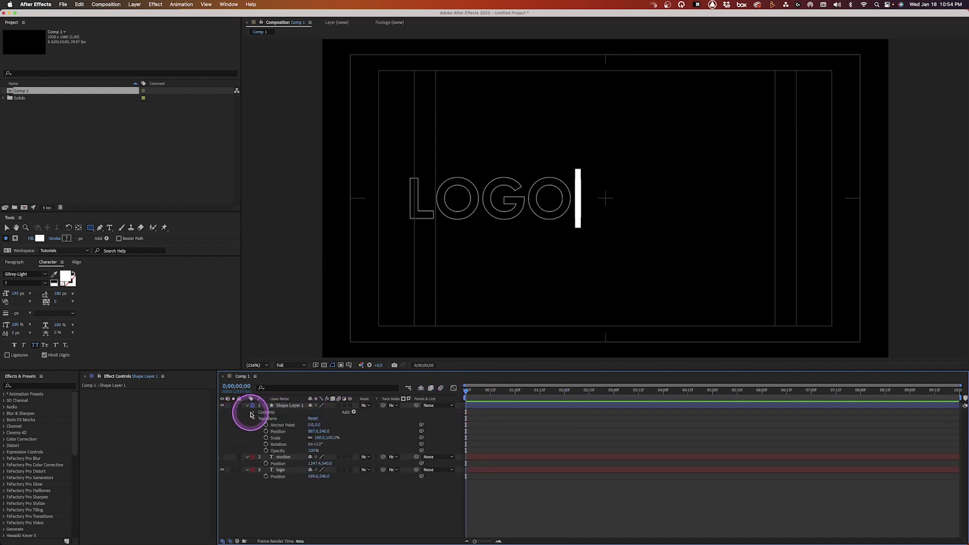
{"action": "left_click", "coordinate": [254, 412]}
{"action": "left_click", "coordinate": [260, 419]}
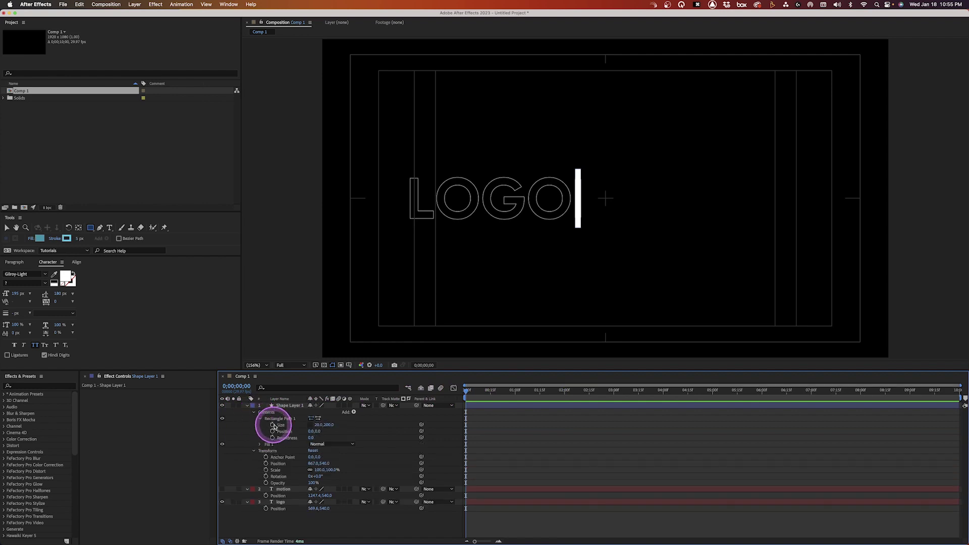
{"action": "left_click", "coordinate": [272, 426]}
{"action": "key", "text": "shift+Page_Down"}
{"action": "key", "text": "shift+Page_Down"}
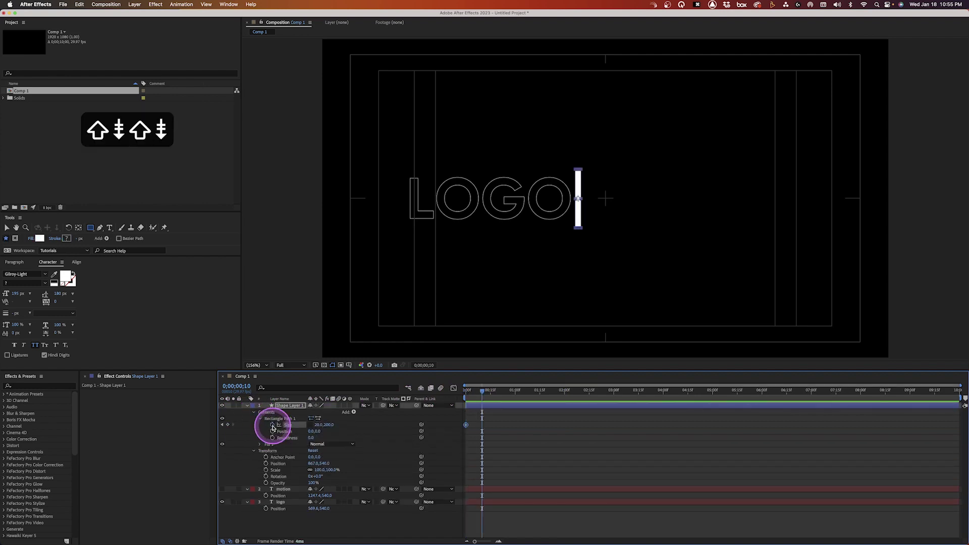
{"action": "left_click", "coordinate": [222, 424]}
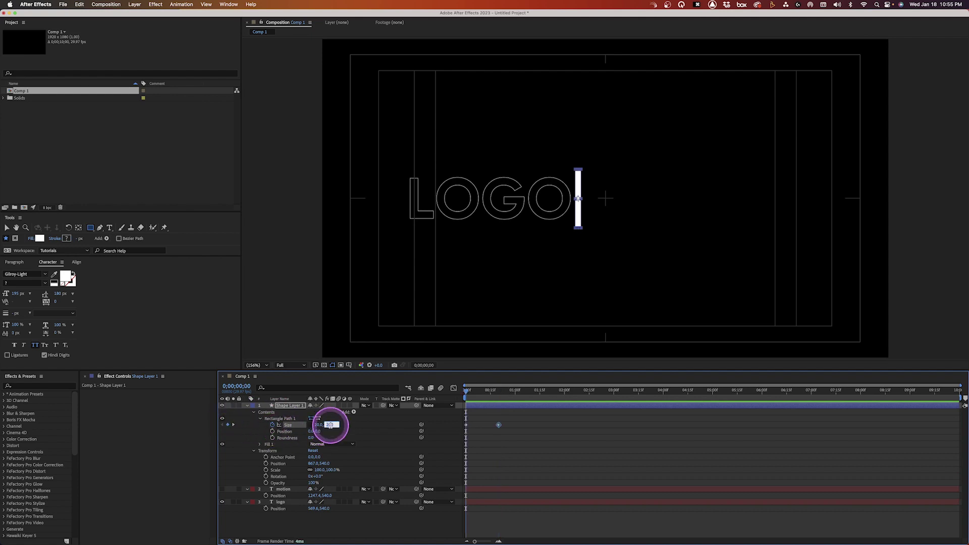
{"action": "type", "text": "0"}
{"action": "key", "text": "Return"}
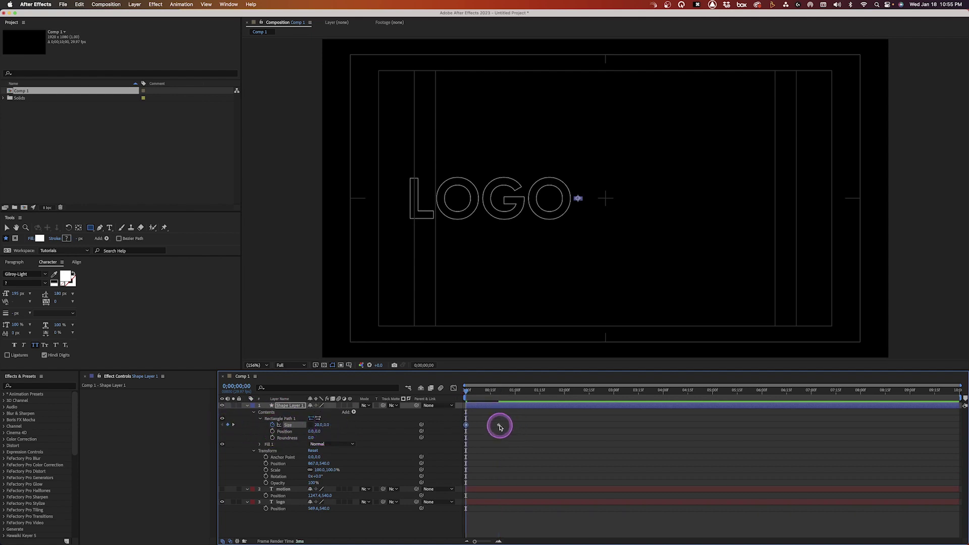
- Apply Easy Ease to the second size keyframe and extend its incoming influence toward the first keyframe in the speed graph
{"action": "right_click", "coordinate": [500, 427]}
{"action": "mouse_move", "coordinate": [540, 536]}
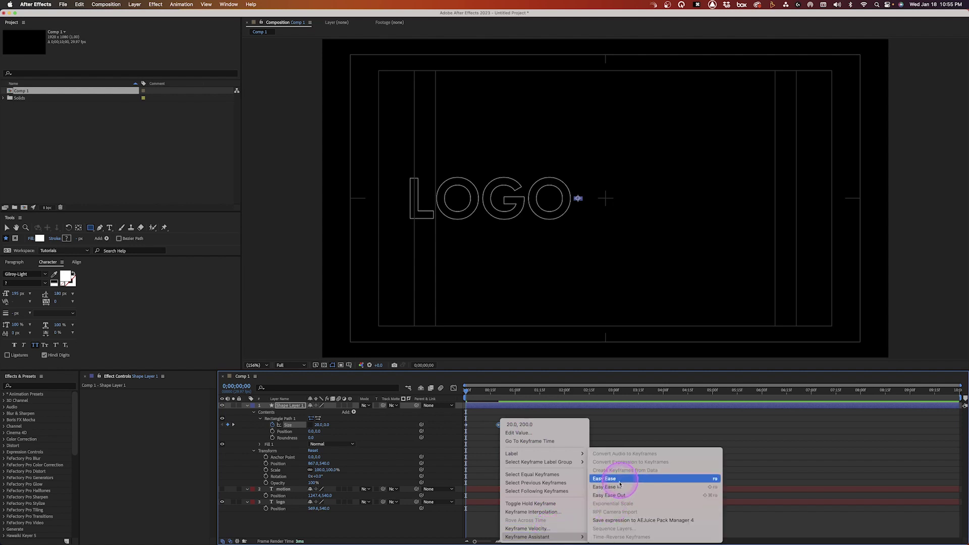
{"action": "left_click", "coordinate": [617, 479]}
{"action": "left_click", "coordinate": [453, 388]}
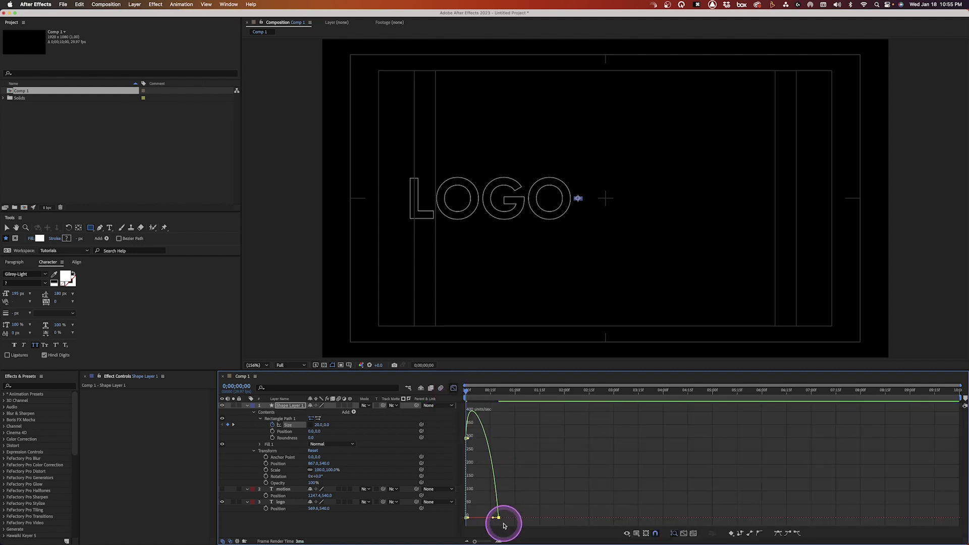
{"action": "left_click_drag", "start_coordinate": [494, 520], "coordinate": [471, 515]}
{"action": "left_click", "coordinate": [453, 389]}
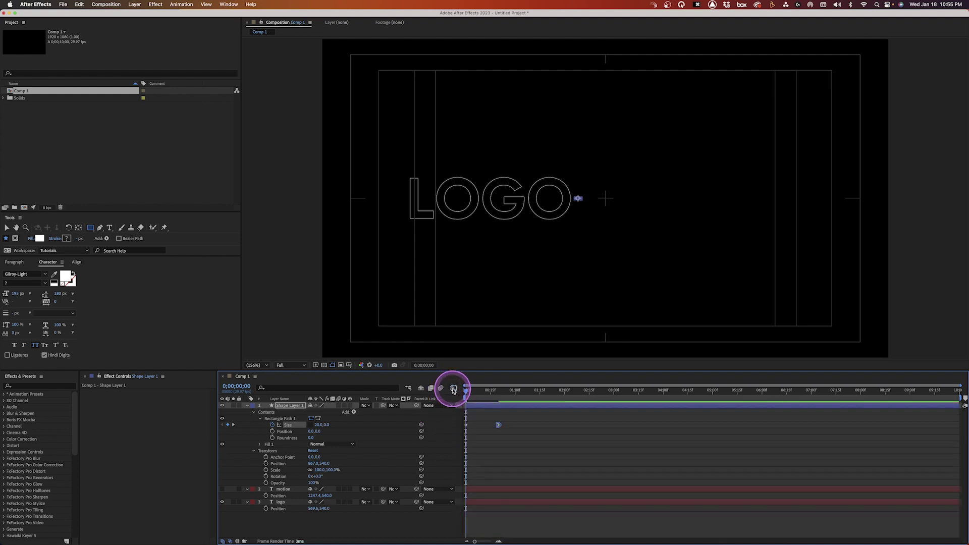
- With the playhead on the second size keyframe, move the shape layer's anchor point from the bar's centre to the middle of its right edge
{"action": "left_click", "coordinate": [500, 391]}
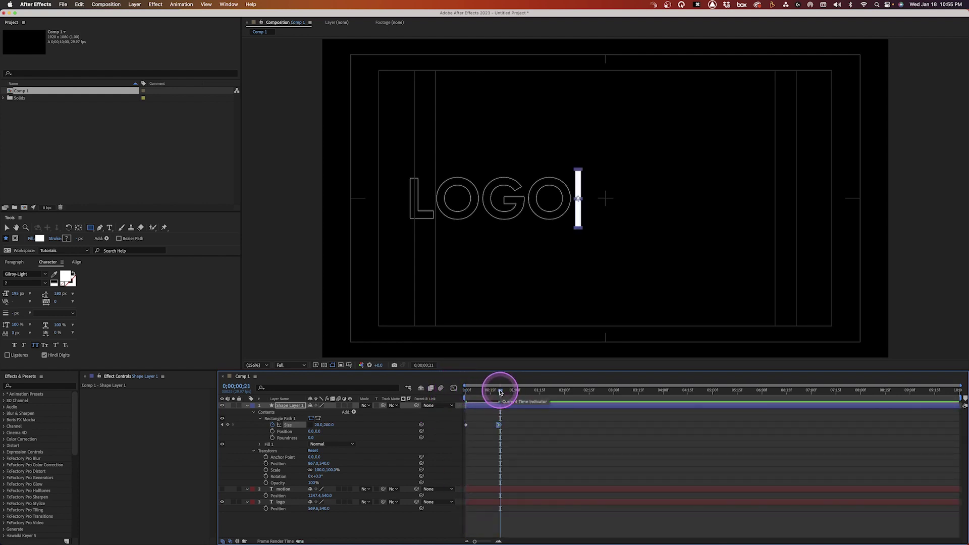
{"action": "key", "text": "v"}
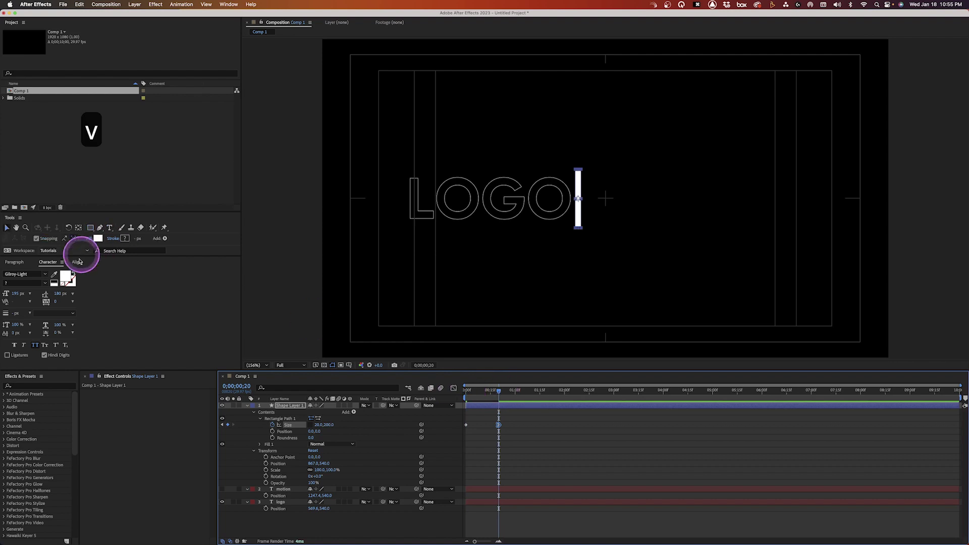
{"action": "key", "text": "Home"}
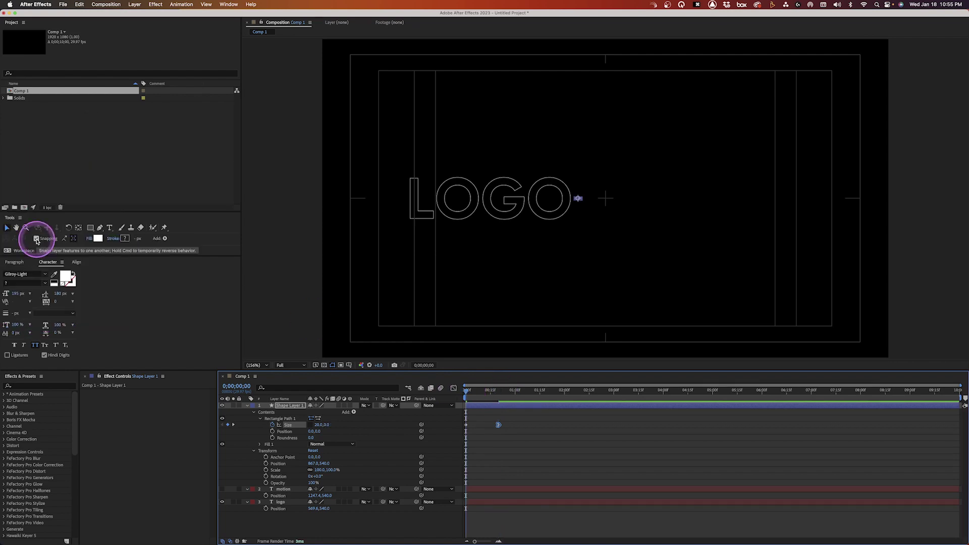
{"action": "key", "text": "y"}
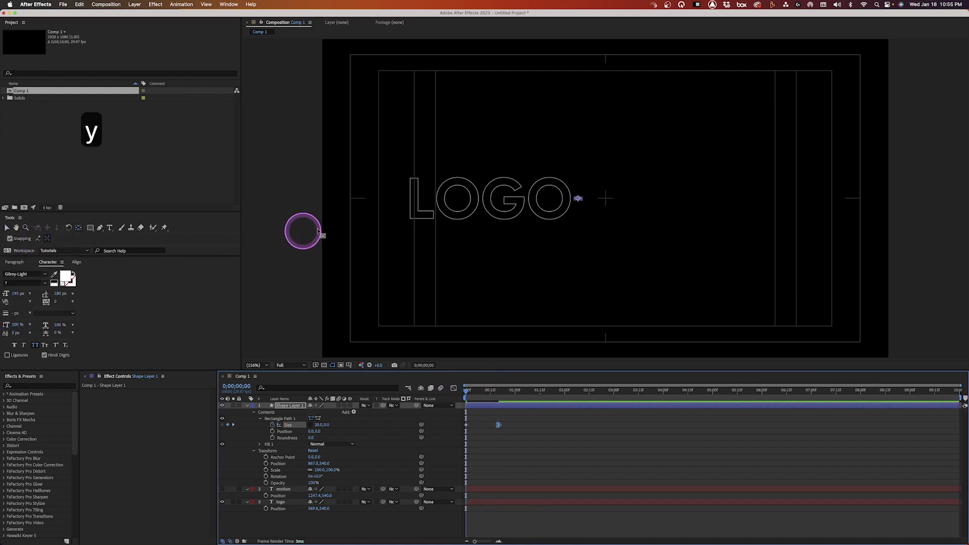
{"action": "left_click", "coordinate": [498, 399]}
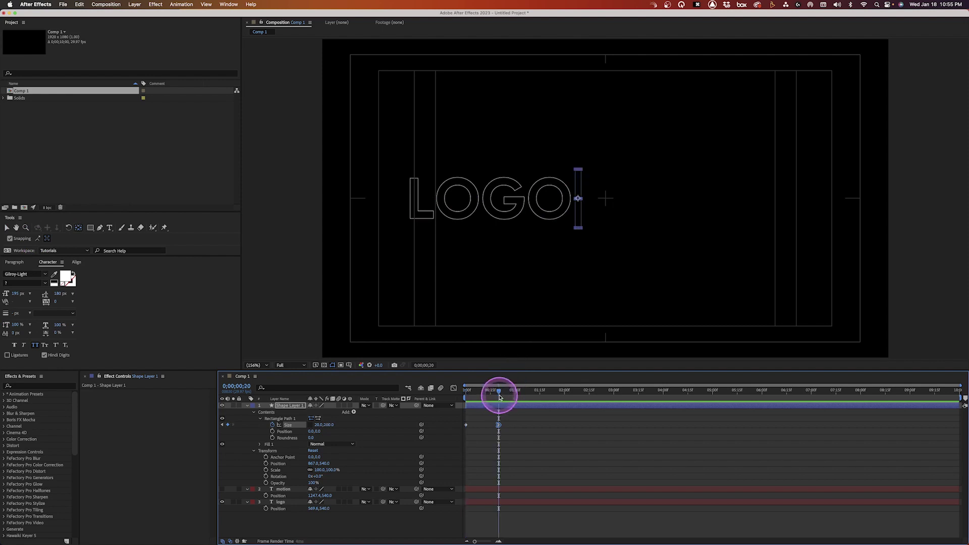
{"action": "key", "text": "period"}
{"action": "key", "text": "period"}
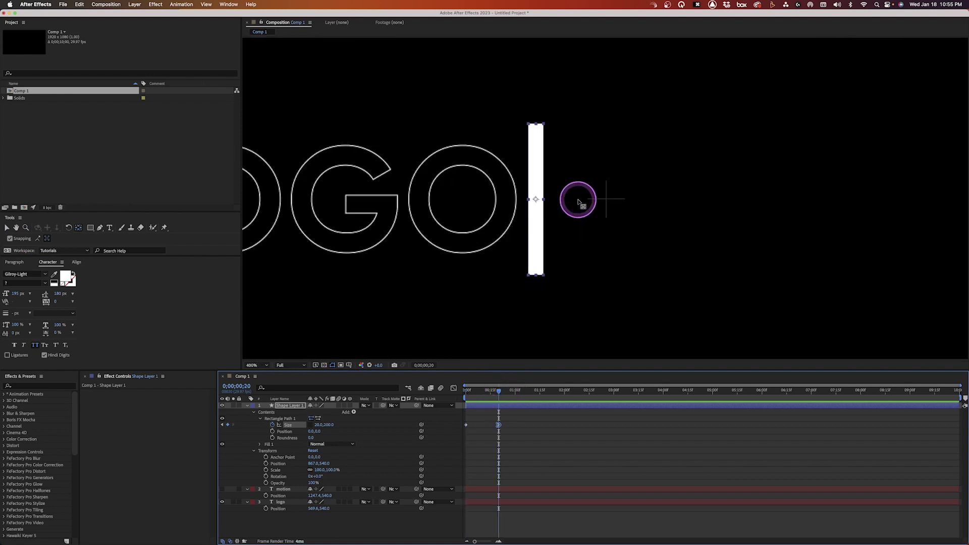
{"action": "left_click_drag", "start_coordinate": [536, 200], "coordinate": [542, 200]}
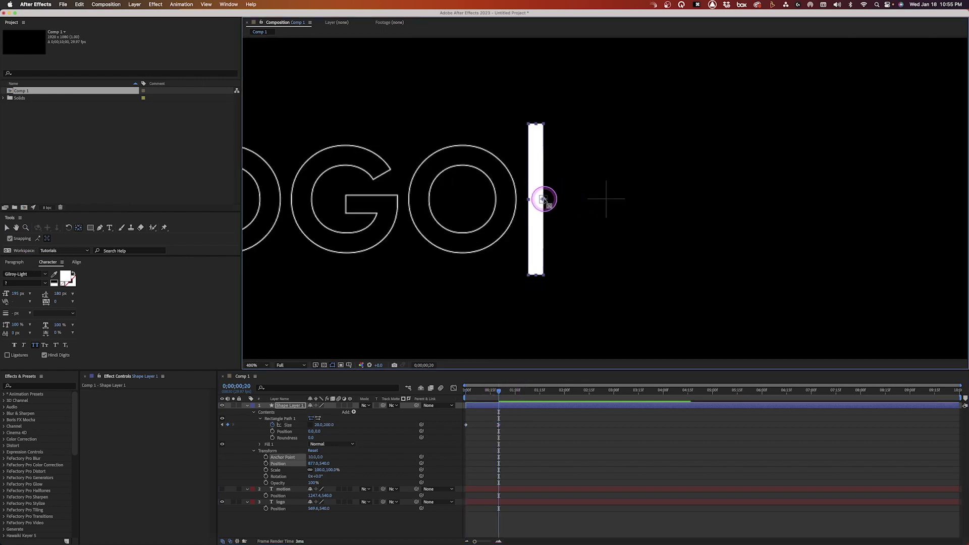
{"action": "key", "text": "v"}
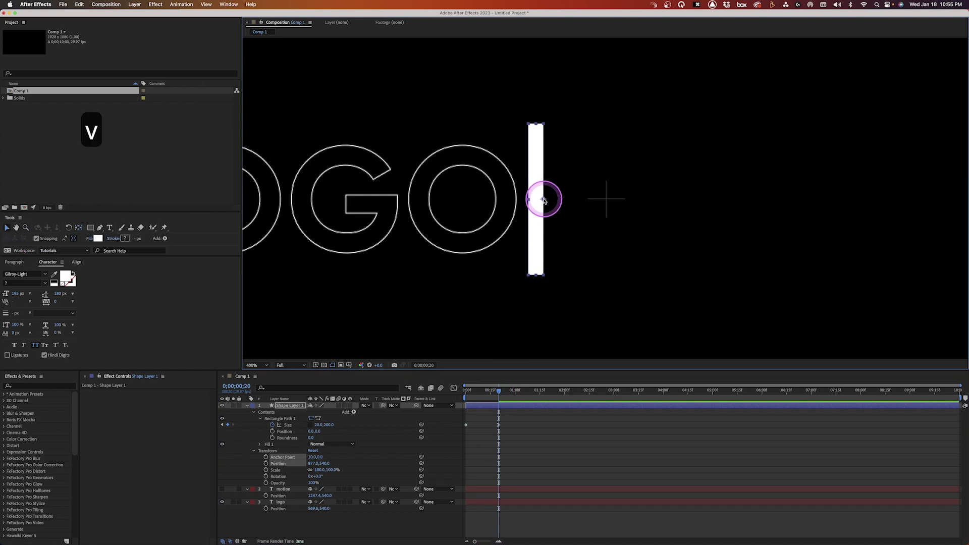
{"action": "left_click", "coordinate": [264, 366]}
{"action": "left_click", "coordinate": [260, 372]}
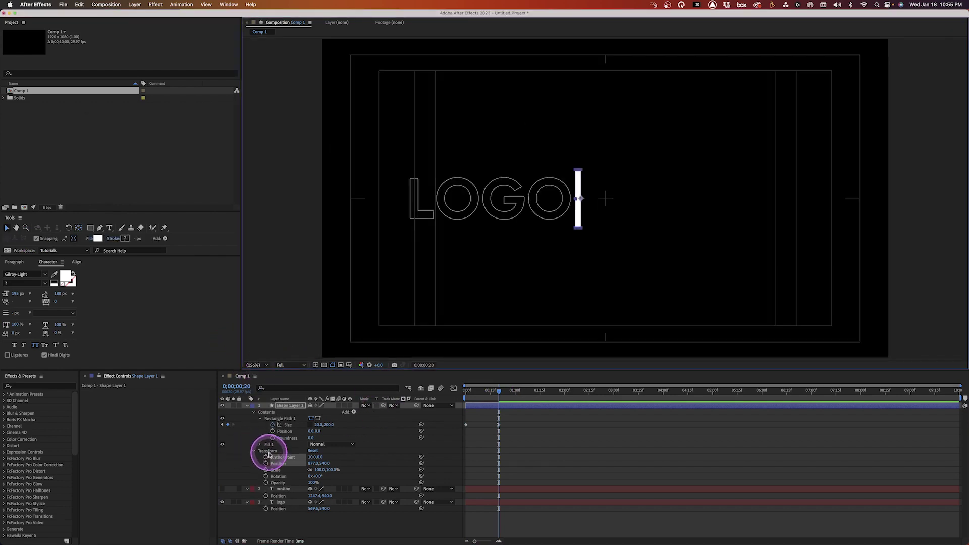
- Add a scale keyframe to the shape layer at frame 20 and unlink its width and height proportions
{"action": "left_click", "coordinate": [283, 407]}
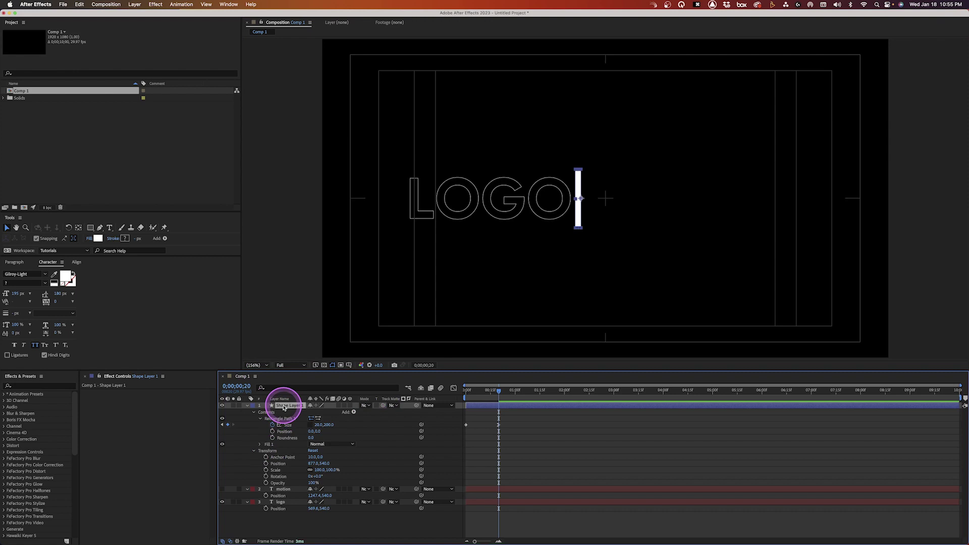
{"action": "key", "text": "u"}
{"action": "key", "text": "shift+s"}
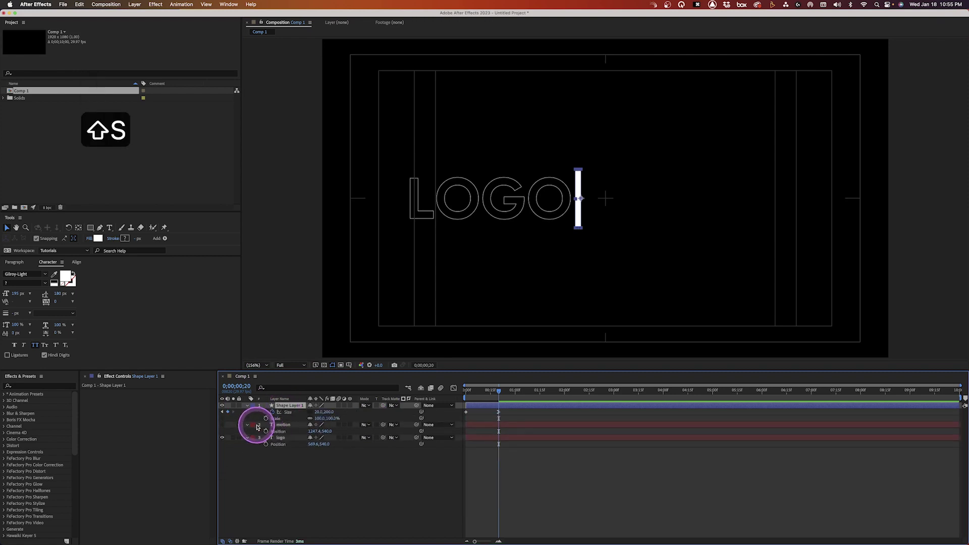
{"action": "left_click", "coordinate": [265, 420]}
{"action": "left_click", "coordinate": [310, 421]}
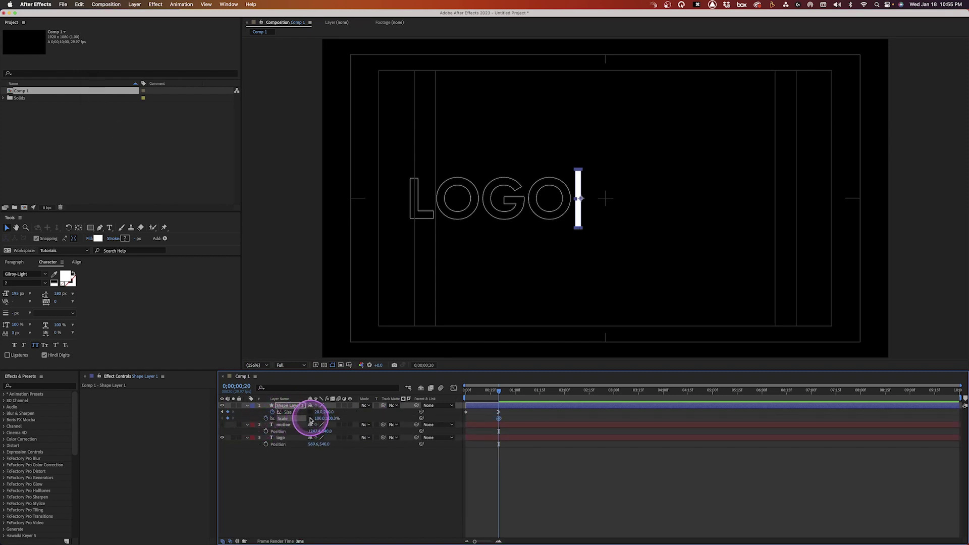
- Twenty frames on, at 0;00;01;10, set the bar's horizontal scale to 3087% so it stretches left over the whole LOGO word
{"action": "key", "text": "shift+Page_Down"}
{"action": "key", "text": "shift+Page_Down"}
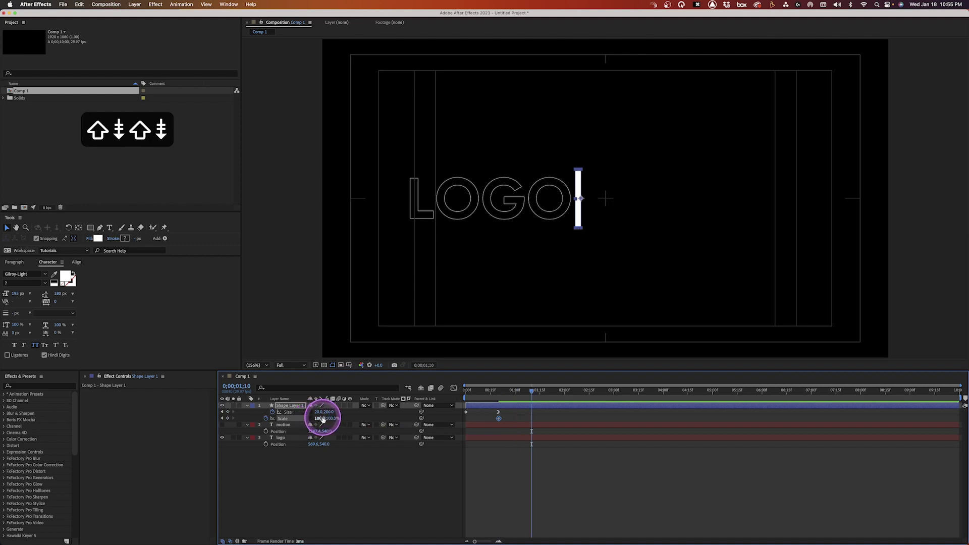
{"action": "left_click_drag", "start_coordinate": [321, 419], "coordinate": [809, 338]}
{"action": "left_click_drag", "start_coordinate": [320, 419], "coordinate": [825, 365]}
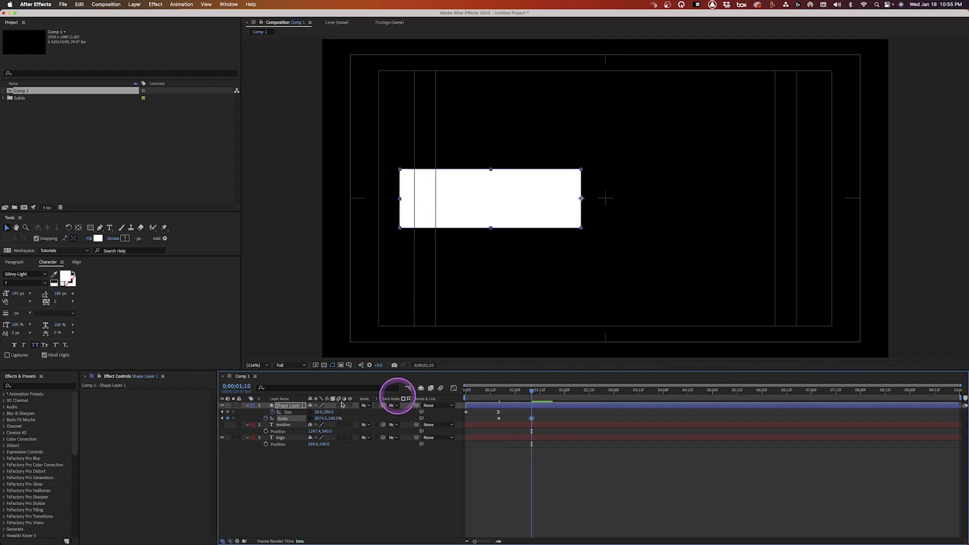
{"action": "left_click_drag", "start_coordinate": [321, 418], "coordinate": [321, 418]}
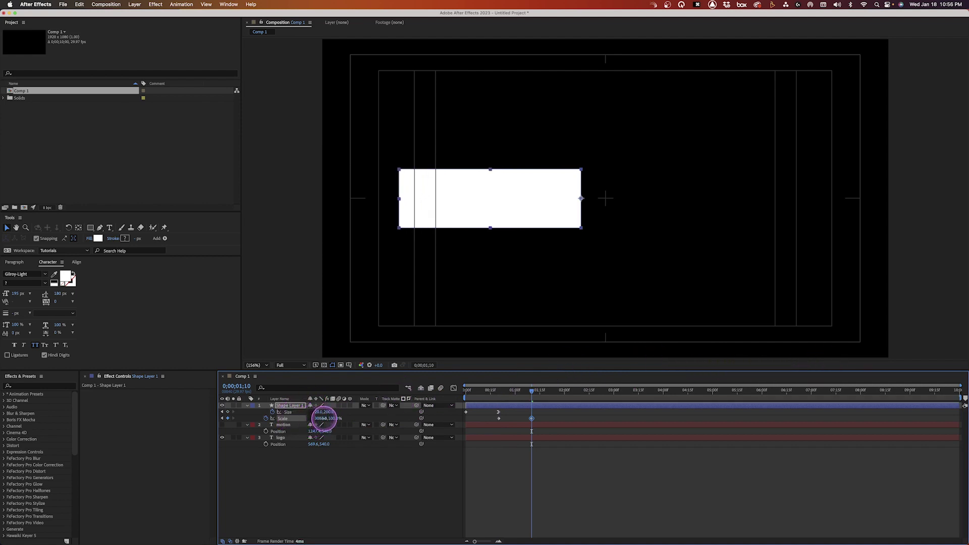
- Apply Easy Ease to both scale keyframes and extend the first one's outgoing influence toward the second in the speed graph
{"action": "left_click", "coordinate": [519, 407]}
{"action": "mouse_move", "coordinate": [495, 423]}
{"action": "left_mouse_down"}
{"action": "mouse_move", "coordinate": [558, 417]}
{"action": "mouse_move", "coordinate": [487, 418]}
{"action": "left_mouse_up"}
{"action": "key", "text": "F9"}
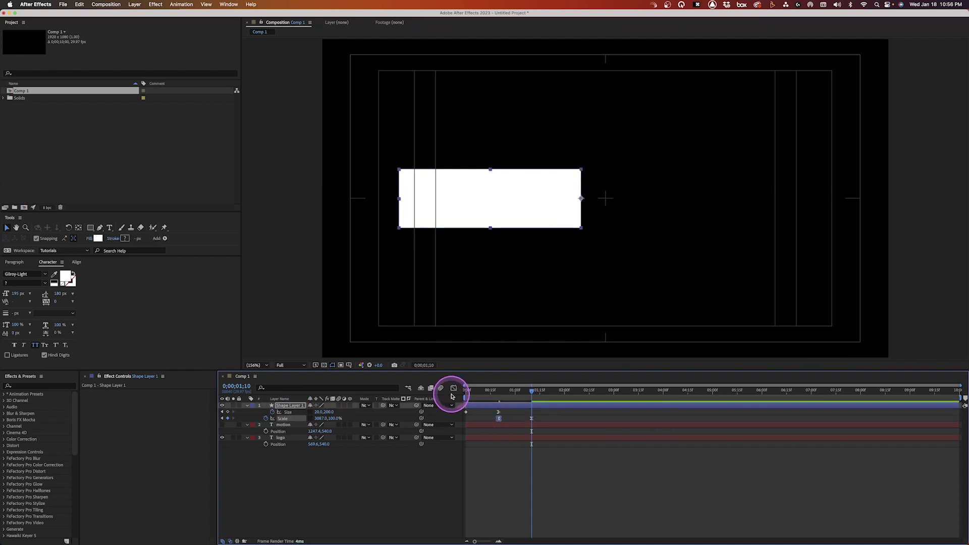
{"action": "left_click", "coordinate": [453, 388]}
{"action": "left_click_drag", "start_coordinate": [505, 519], "coordinate": [519, 516]}
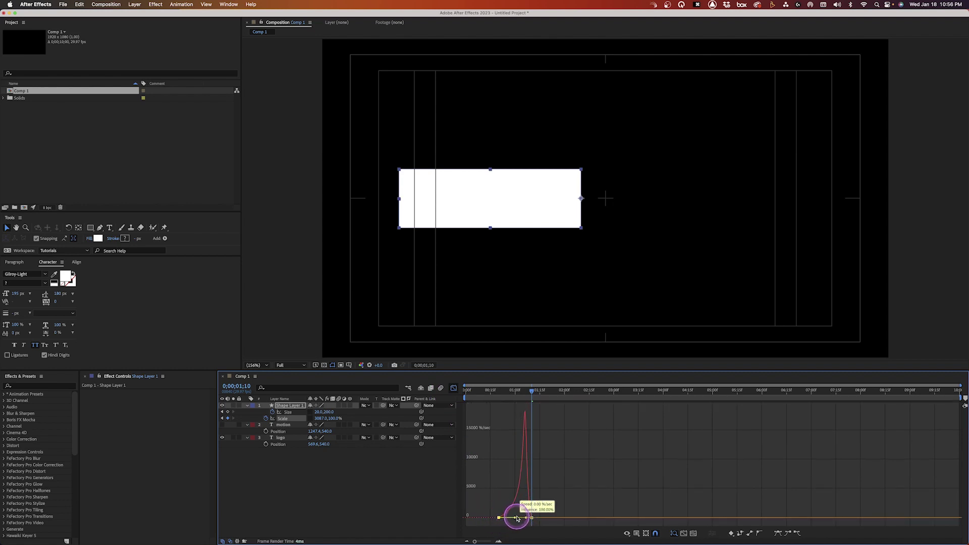
{"action": "left_click", "coordinate": [452, 389]}
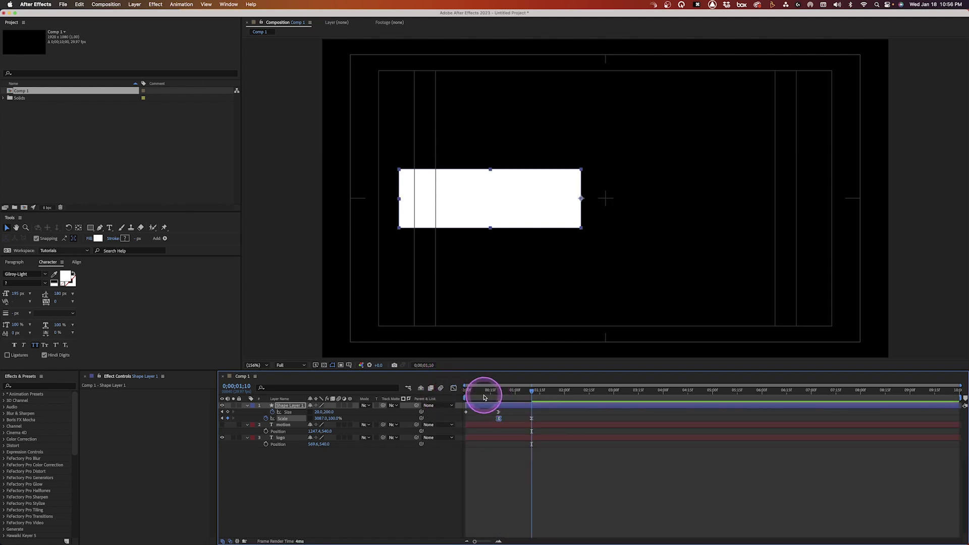
- End the work area at about 2 seconds and preview the bar animation
{"action": "left_click_drag", "start_coordinate": [487, 395], "coordinate": [568, 400]}
{"action": "key", "text": "n"}
{"action": "key", "text": "0"}
{"action": "key", "text": "space"}
- Make the logo text layer start at 0;00;01;10 and place it above the motion layer in the layer stack
{"action": "left_click", "coordinate": [531, 392]}
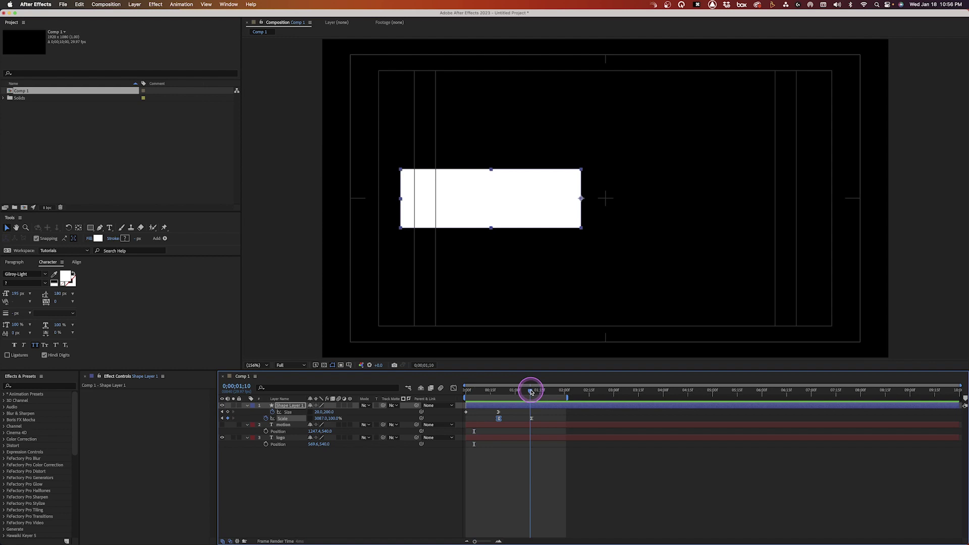
{"action": "left_click", "coordinate": [530, 426]}
{"action": "left_click", "coordinate": [530, 437]}
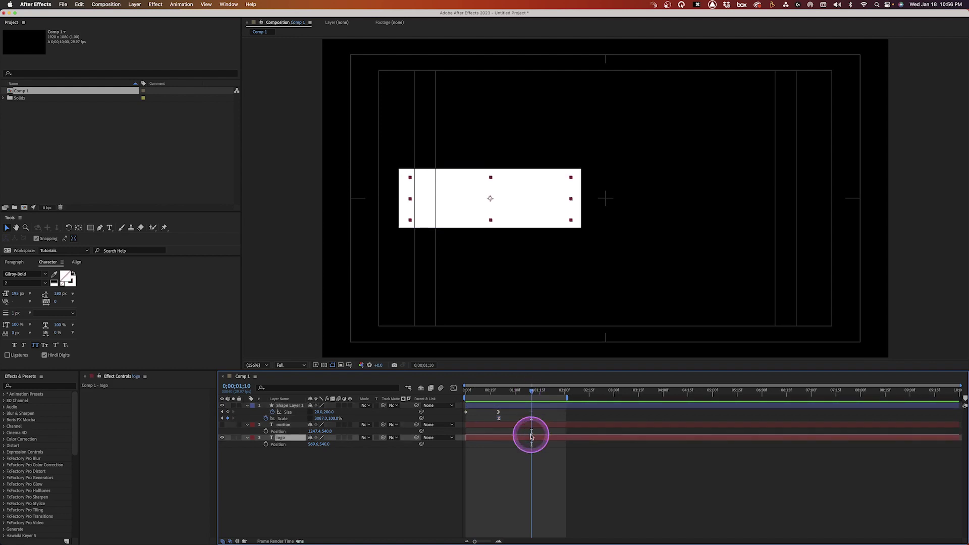
{"action": "key", "text": "bracketleft"}
{"action": "left_click_drag", "start_coordinate": [277, 424], "coordinate": [278, 454]}
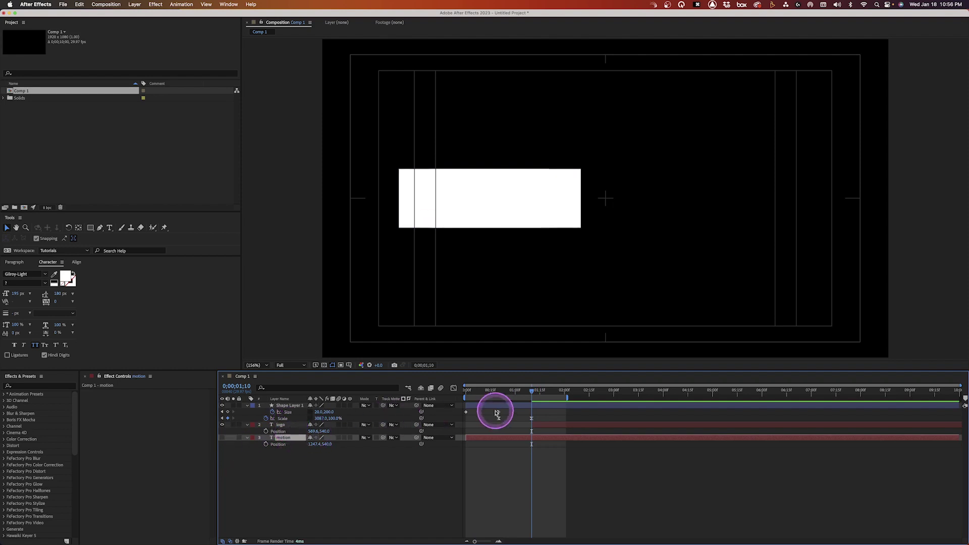
- Extend the work area to about 3.5 seconds and rename the shape layer VER LINE
{"action": "left_click_drag", "start_coordinate": [567, 397], "coordinate": [642, 397]}
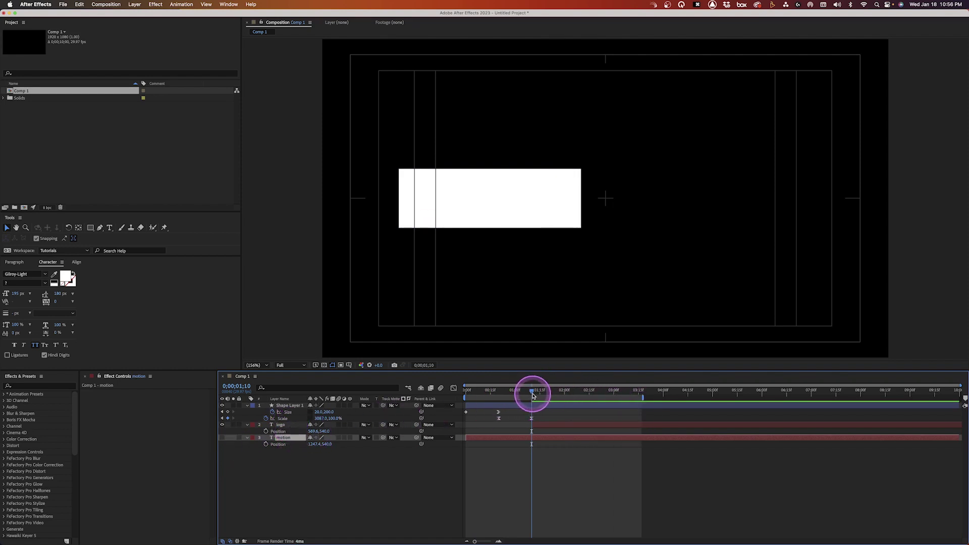
{"action": "left_click", "coordinate": [293, 406]}
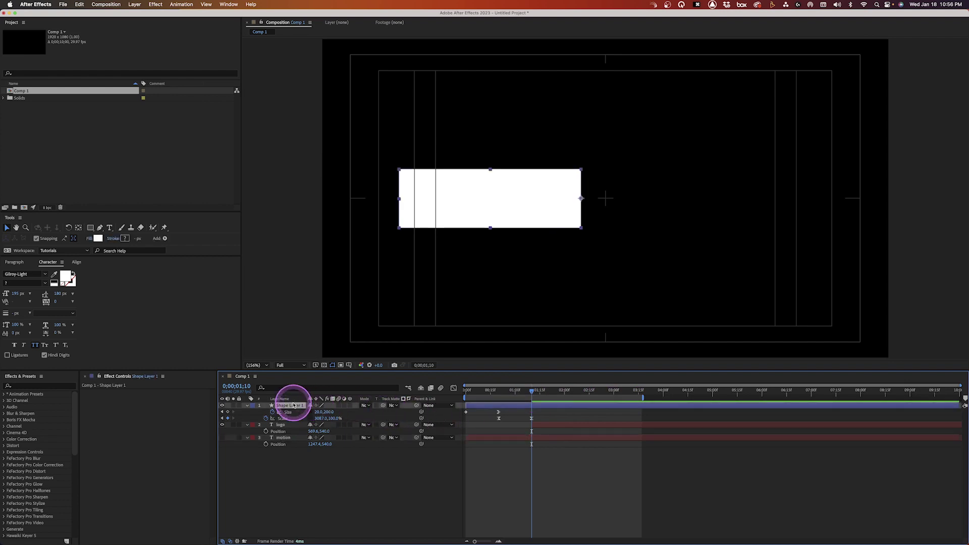
{"action": "key", "text": "Return"}
{"action": "type", "text": "CER"}
{"action": "key", "text": "BackSpace"}
{"action": "key", "text": "BackSpace"}
{"action": "key", "text": "BackSpace"}
{"action": "type", "text": "V"}
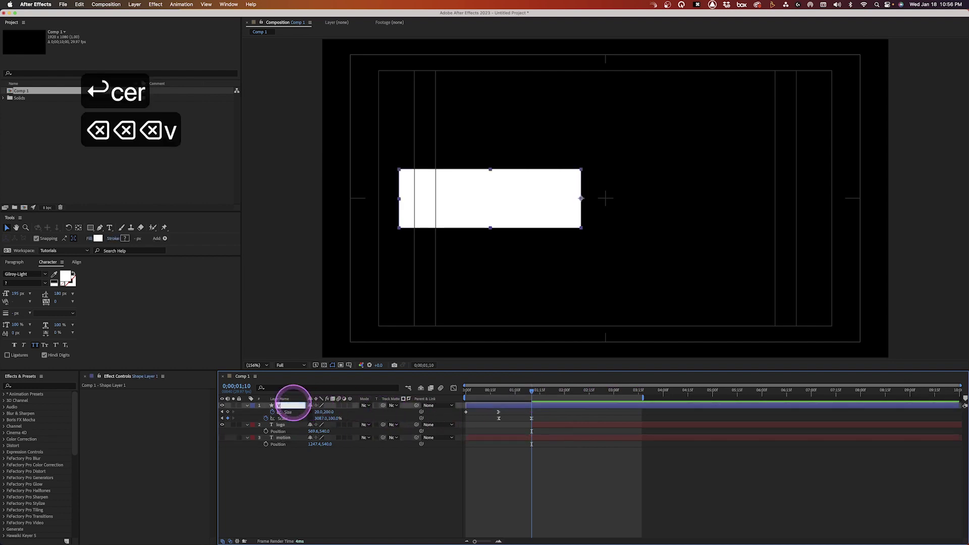
{"action": "type", "text": "ER LINE"}
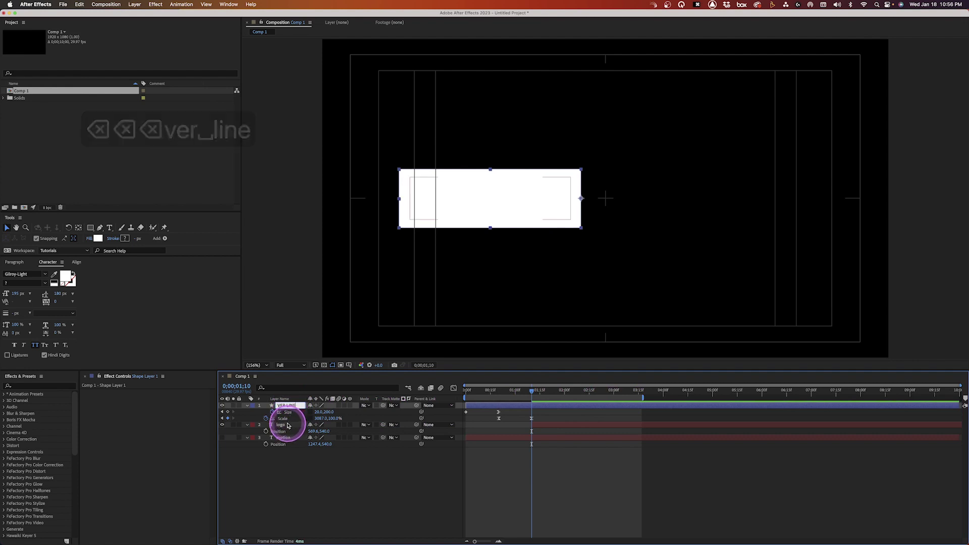
{"action": "key", "text": "Tab"}
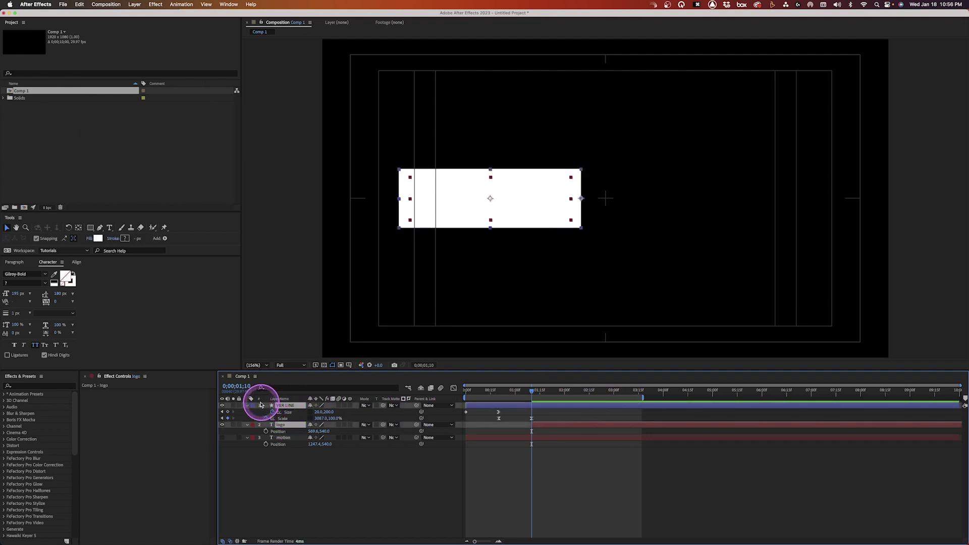
- Change the label color of the VER LINE and logo layers to yellow
{"action": "left_click", "coordinate": [254, 406]}
{"action": "left_click", "coordinate": [262, 408]}
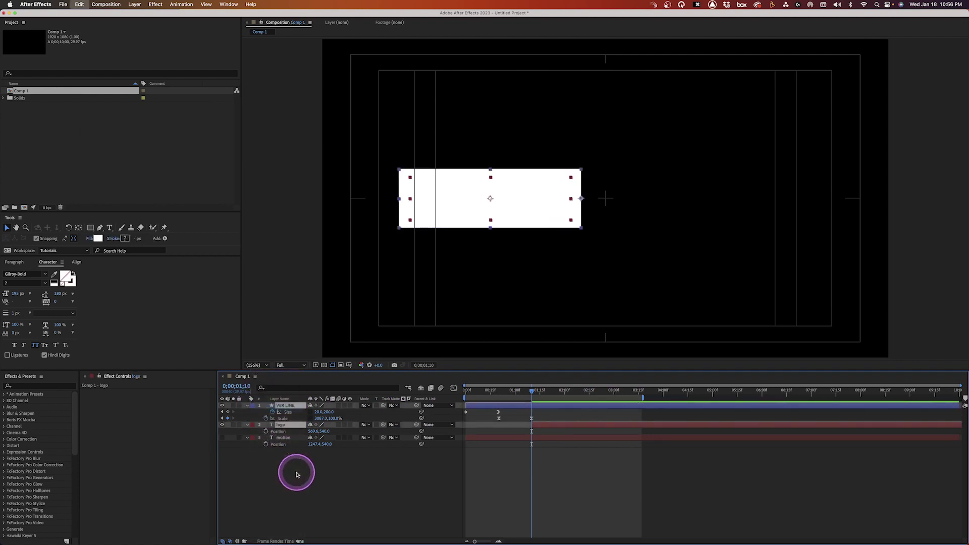
{"action": "left_click", "coordinate": [336, 461]}
- Add a null object and move it to the middle of the white rectangle's left edge, at position 259.6, 540
{"action": "key", "text": "alt+shift+super+y"}
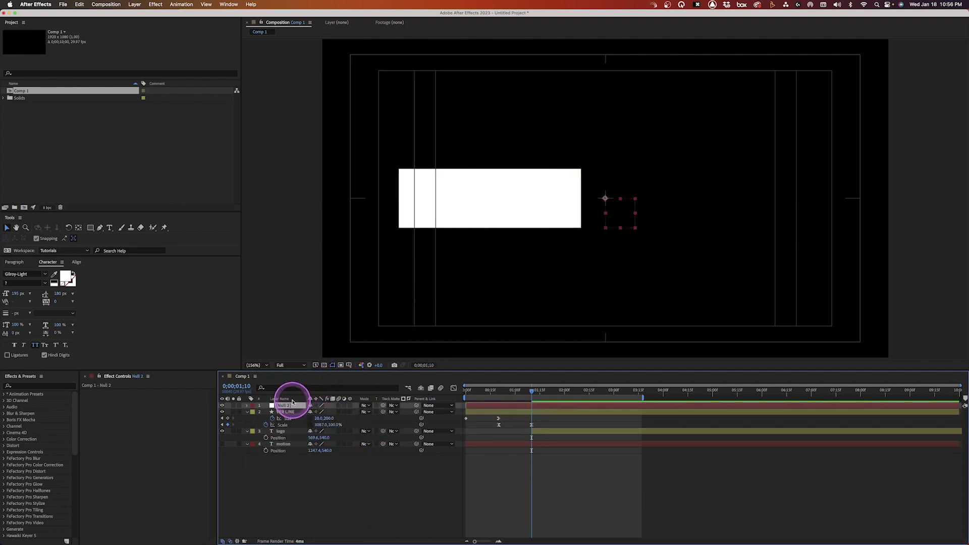
{"action": "key", "text": "p"}
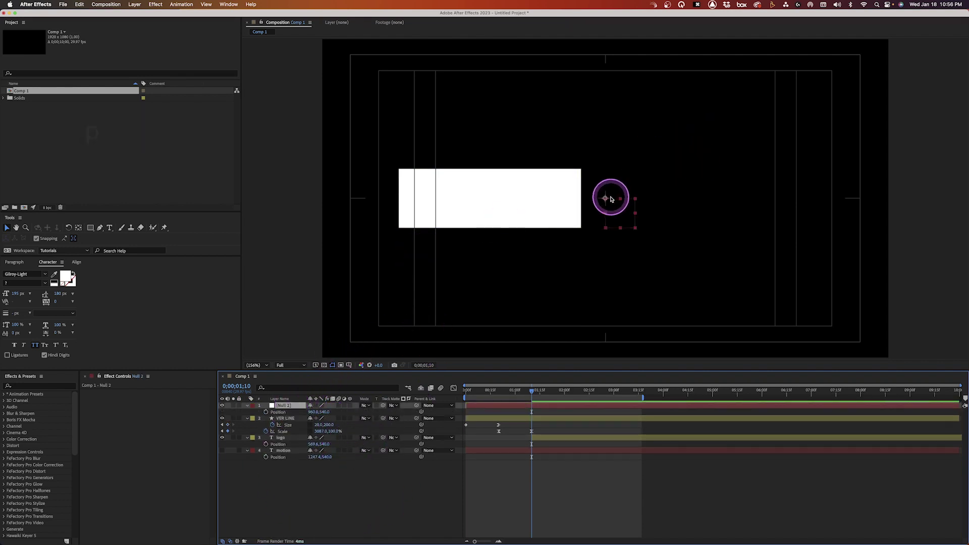
{"action": "key", "text": "v"}
{"action": "left_click_drag", "start_coordinate": [608, 199], "coordinate": [397, 198]}
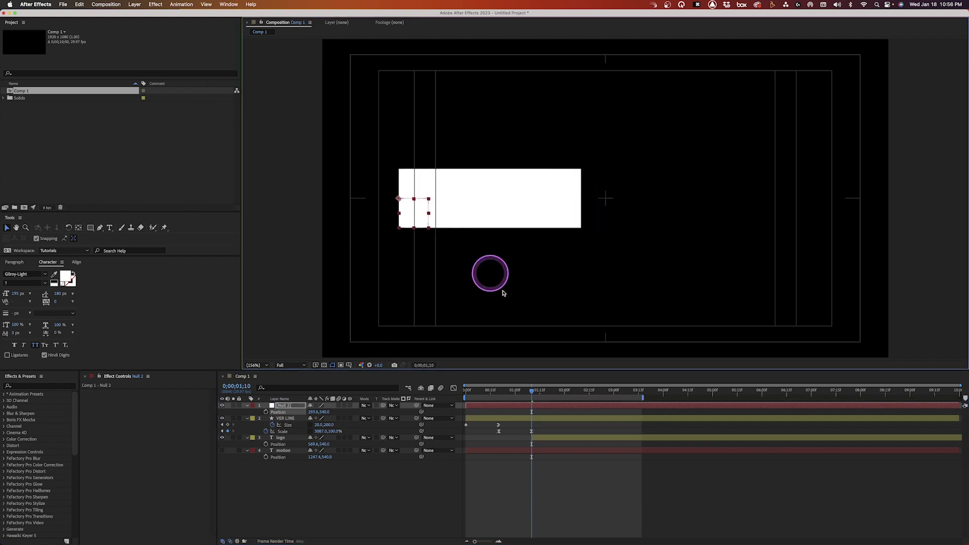
- Add a scale keyframe to the null at 0;00;01;10 and parent the VER LINE layer to the null
{"action": "left_click", "coordinate": [538, 400]}
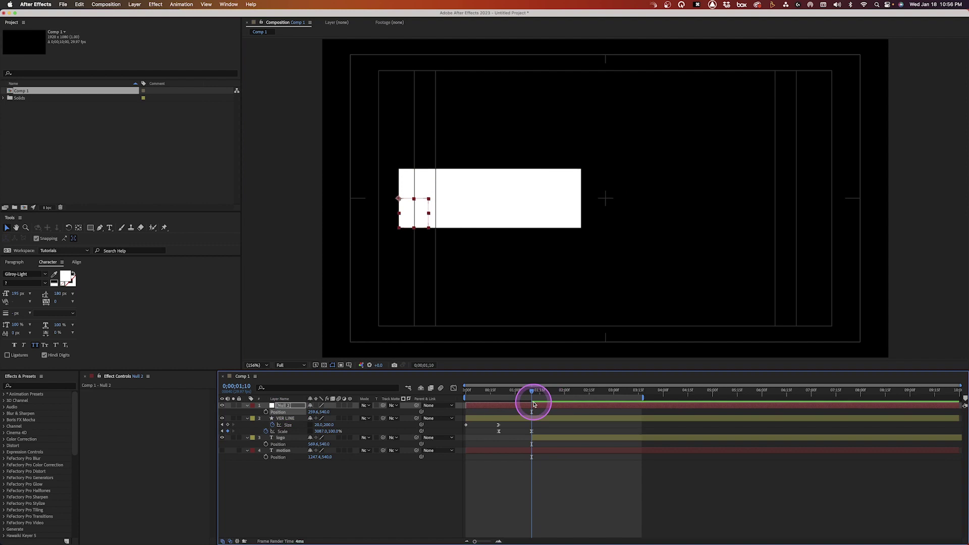
{"action": "key", "text": "shift+s"}
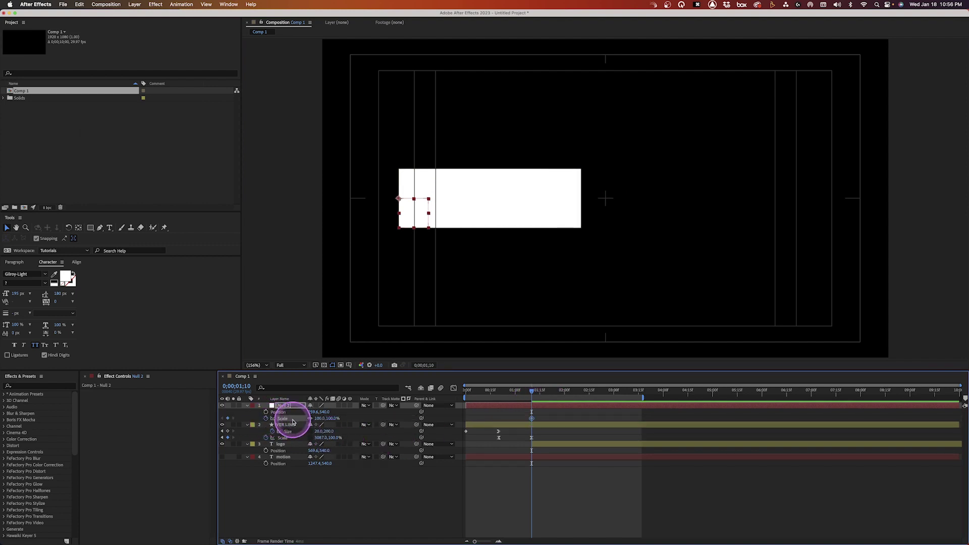
{"action": "left_click", "coordinate": [417, 425]}
{"action": "left_click_drag", "start_coordinate": [319, 414], "coordinate": [299, 405]}
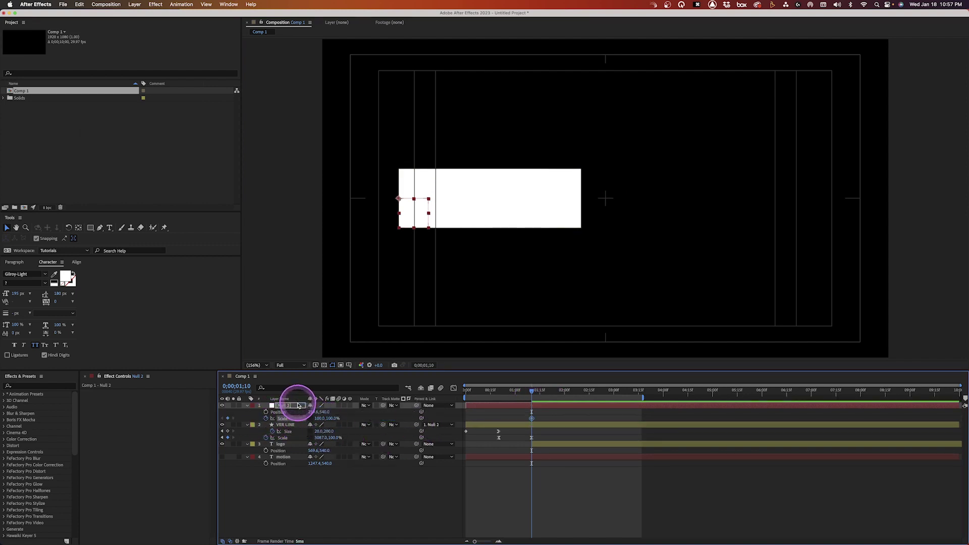
- Rename the null layer VER LINE NULL
{"action": "key", "text": "Return"}
{"action": "type", "text": "VER"}
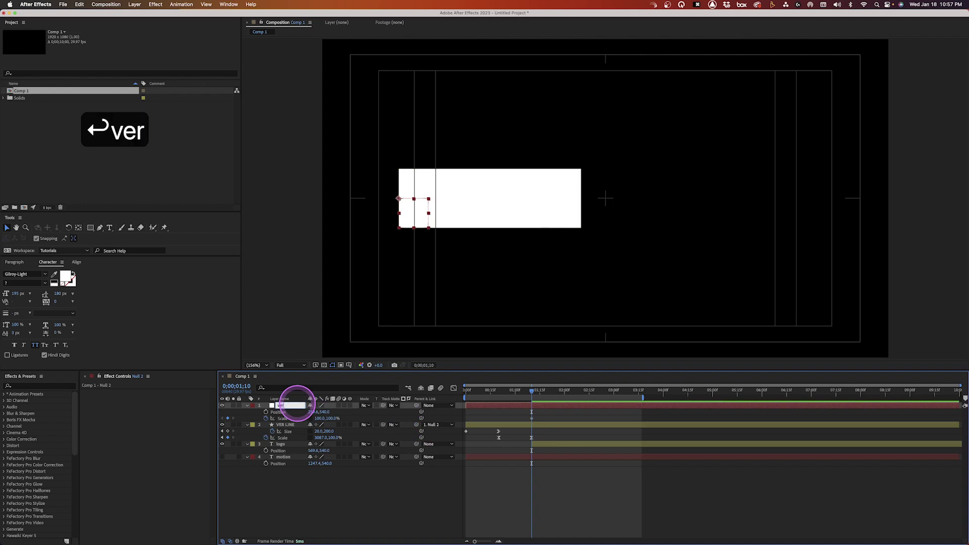
{"action": "key", "text": "BackSpace"}
{"action": "key", "text": "BackSpace"}
{"action": "key", "text": "BackSpace"}
{"action": "type", "text": "VER LINE UN"}
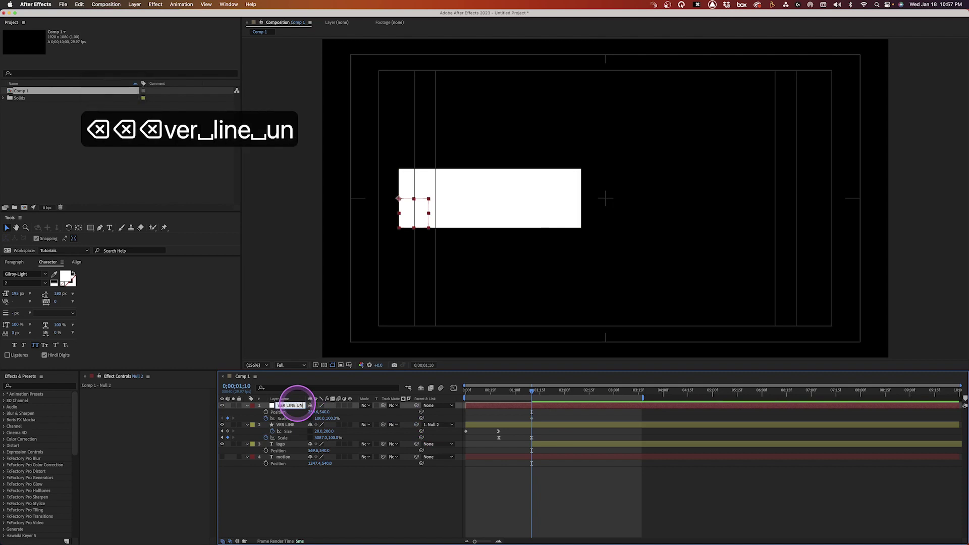
{"action": "key", "text": "BackSpace"}
{"action": "key", "text": "BackSpace"}
{"action": "type", "text": "NULL"}
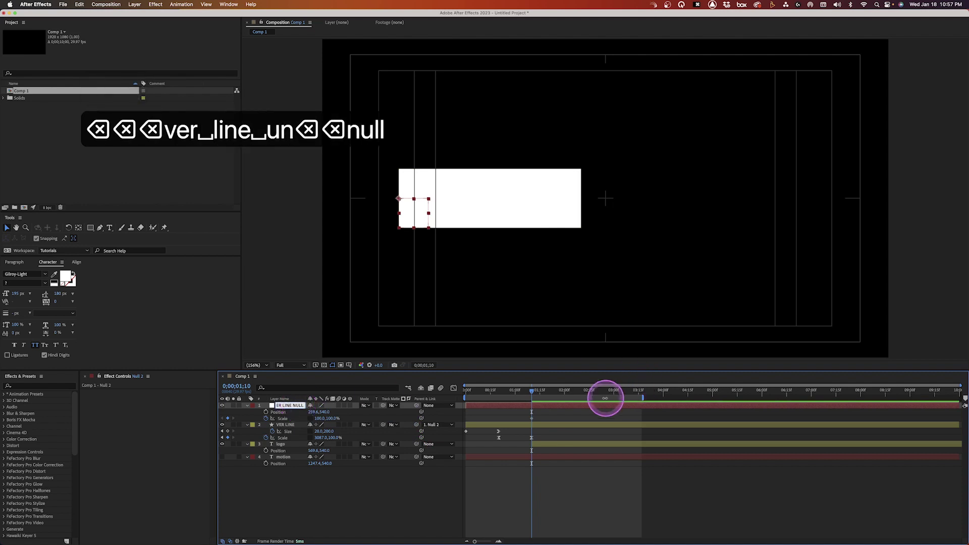
- Add a keyframe at 0;00;02;00 that sets the VER LINE NULL layer's horizontal scale to 2%
{"action": "left_click", "coordinate": [534, 393]}
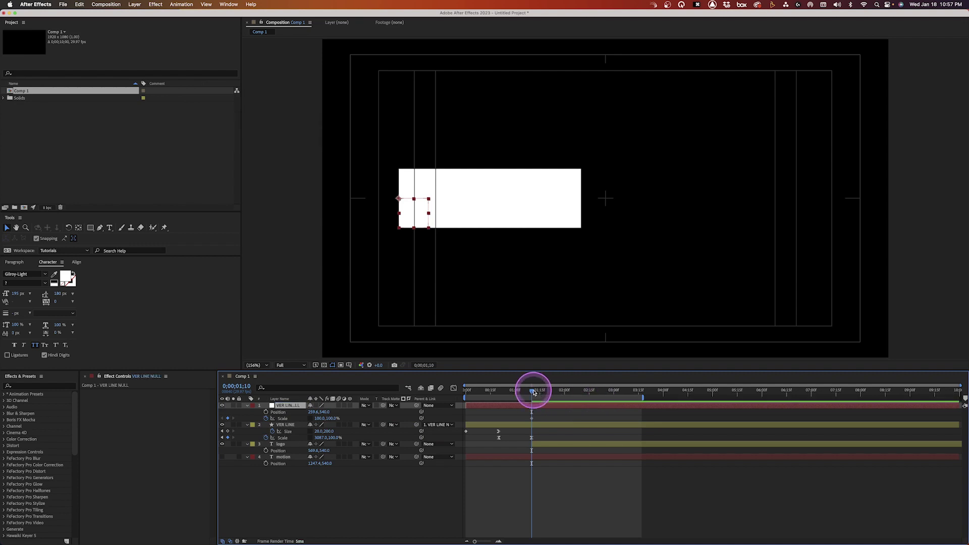
{"action": "key", "text": "shift+Page_Down"}
{"action": "key", "text": "shift+Page_Down"}
{"action": "left_click", "coordinate": [321, 418]}
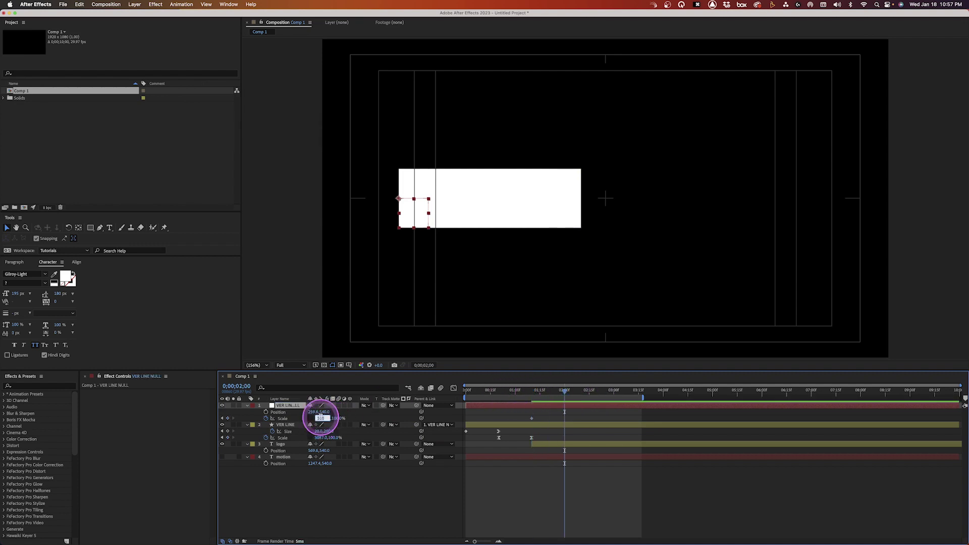
{"action": "type", "text": "2"}
{"action": "key", "text": "Return"}
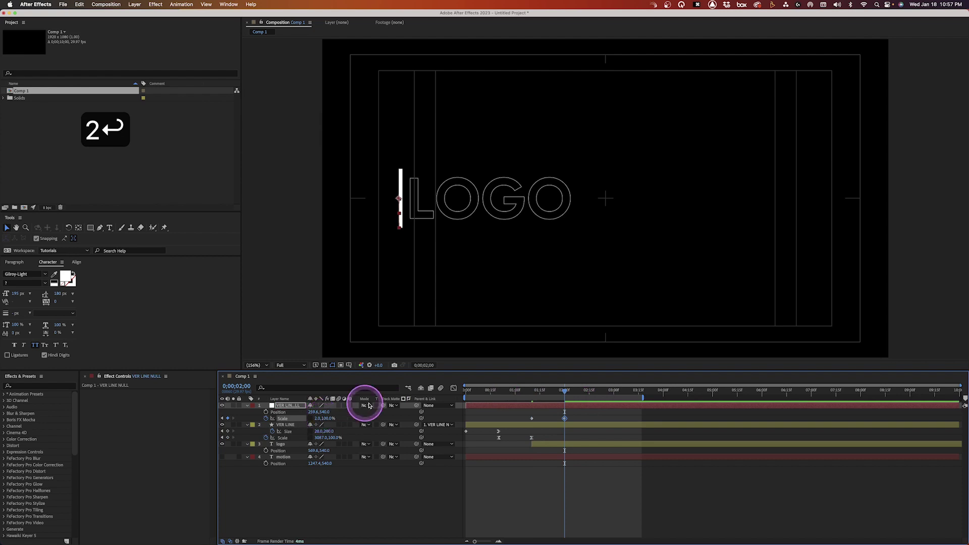
- Easy-ease both scale keyframes of VER LINE NULL and lengthen the first keyframe's outgoing influence handle in the speed graph
{"action": "left_click_drag", "start_coordinate": [520, 442], "coordinate": [586, 427]}
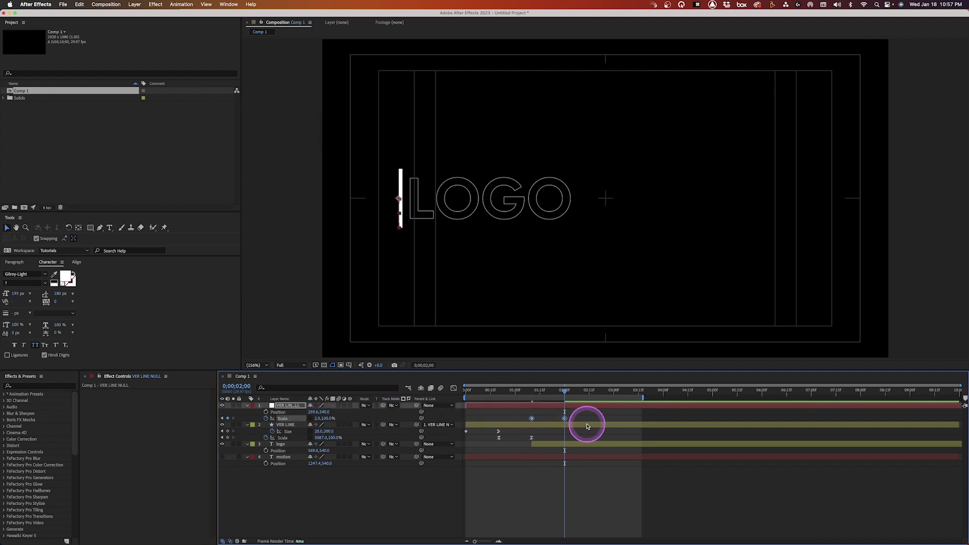
{"action": "key", "text": "F9"}
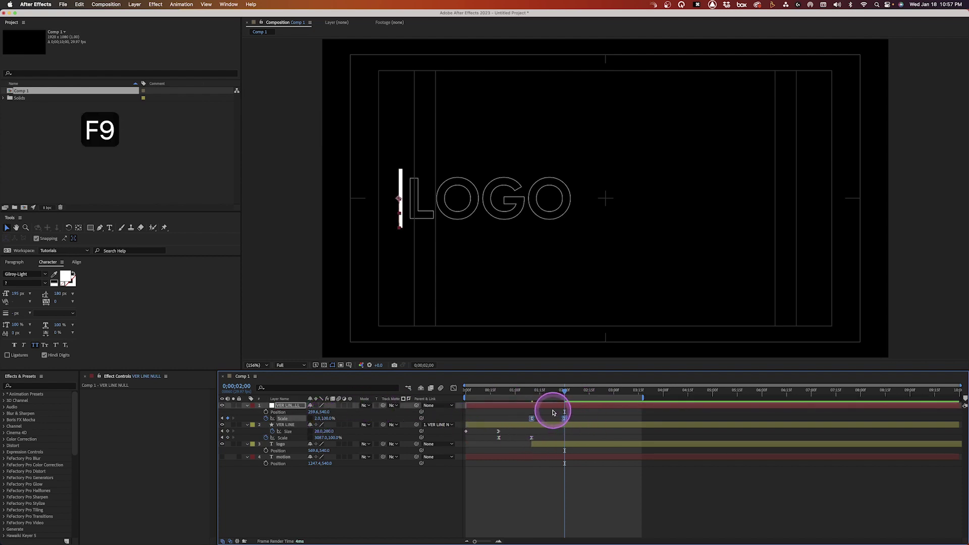
{"action": "left_click", "coordinate": [529, 418]}
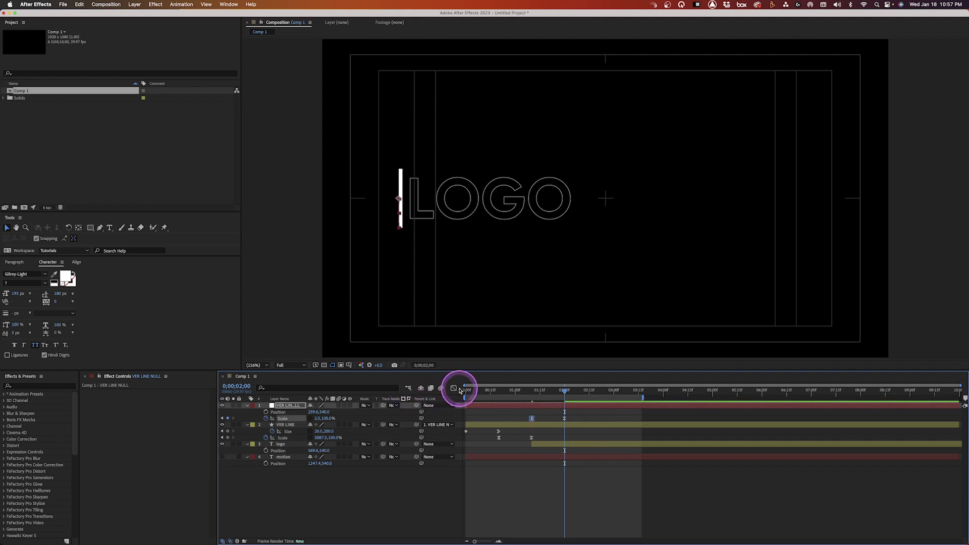
{"action": "left_click", "coordinate": [454, 388]}
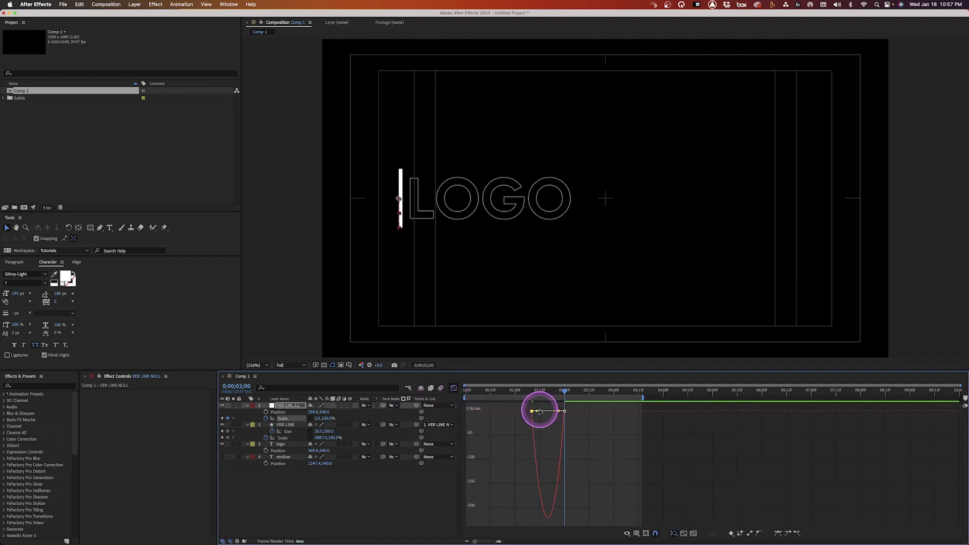
{"action": "left_click_drag", "start_coordinate": [536, 412], "coordinate": [558, 412]}
{"action": "left_click", "coordinate": [453, 388]}
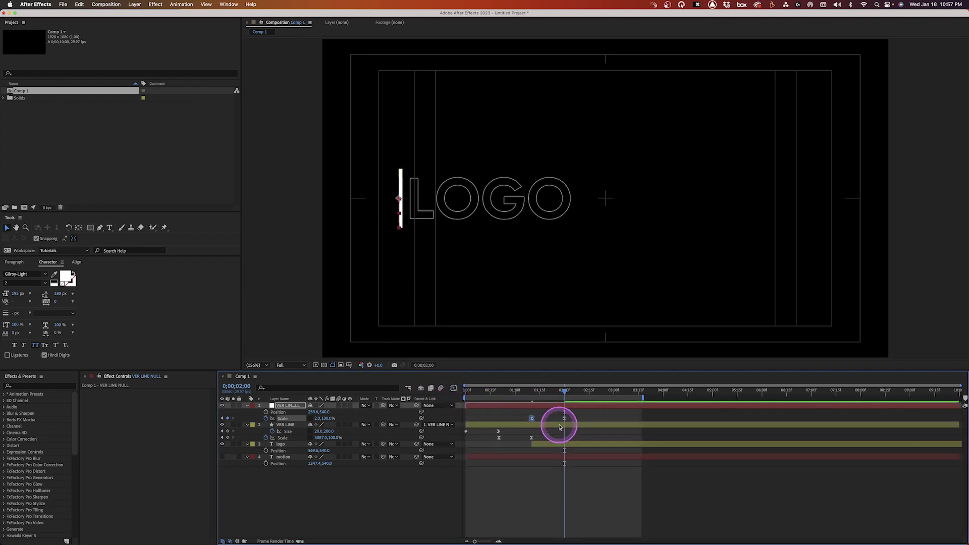
- Shorten the work area to end at about 0;00;02;16 and preview the bar retracting off the LOGO word
{"action": "left_click", "coordinate": [592, 392]}
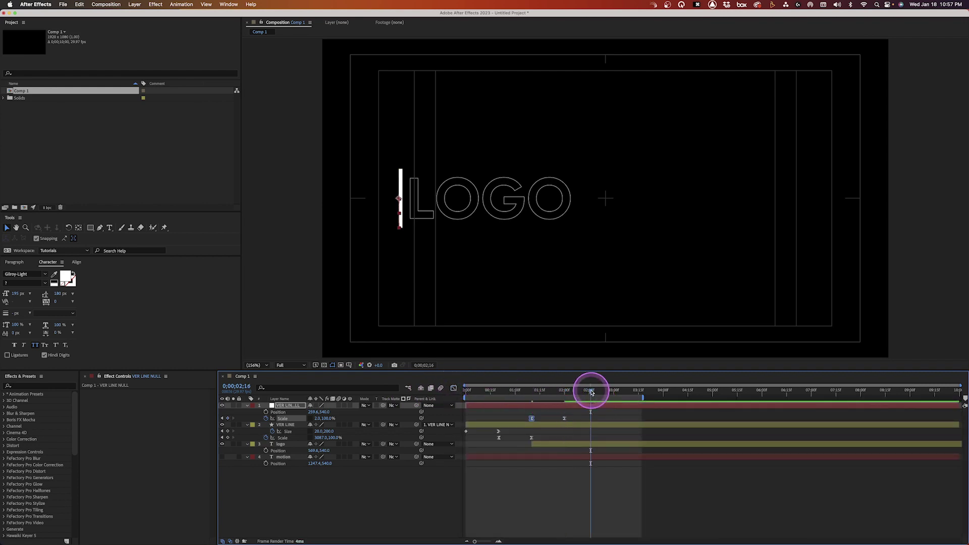
{"action": "key", "text": "KP_0"}
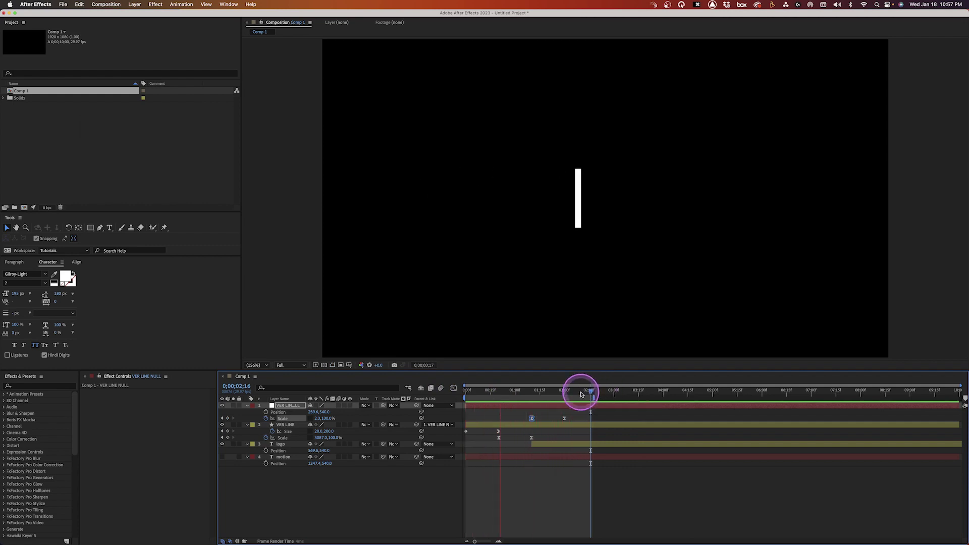
- Duplicate the two VER LINE Size keyframes at 0;00;02;00 and time-reverse the copies
{"action": "left_click", "coordinate": [566, 392]}
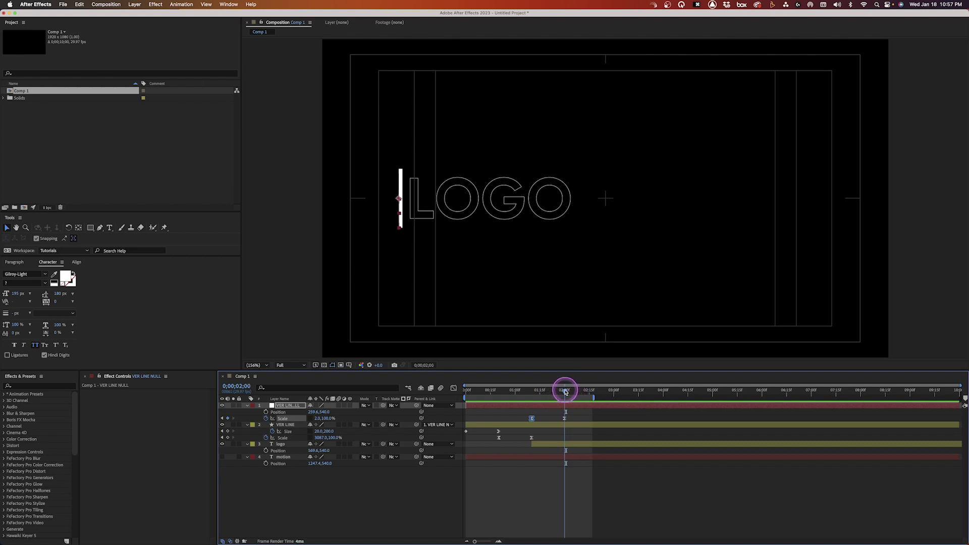
{"action": "left_click_drag", "start_coordinate": [509, 430], "coordinate": [454, 432]}
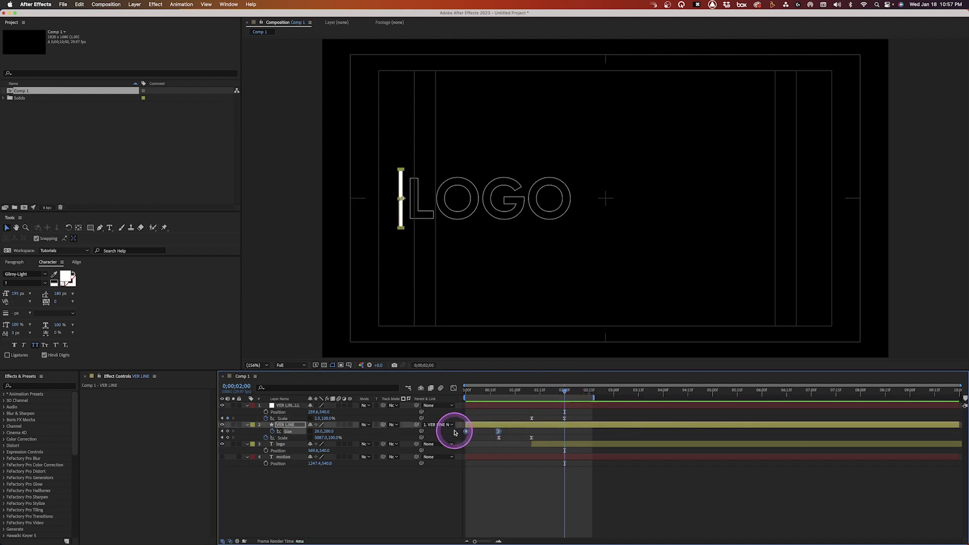
{"action": "key", "text": "super+c"}
{"action": "key", "text": "super+v"}
{"action": "right_click", "coordinate": [564, 431]}
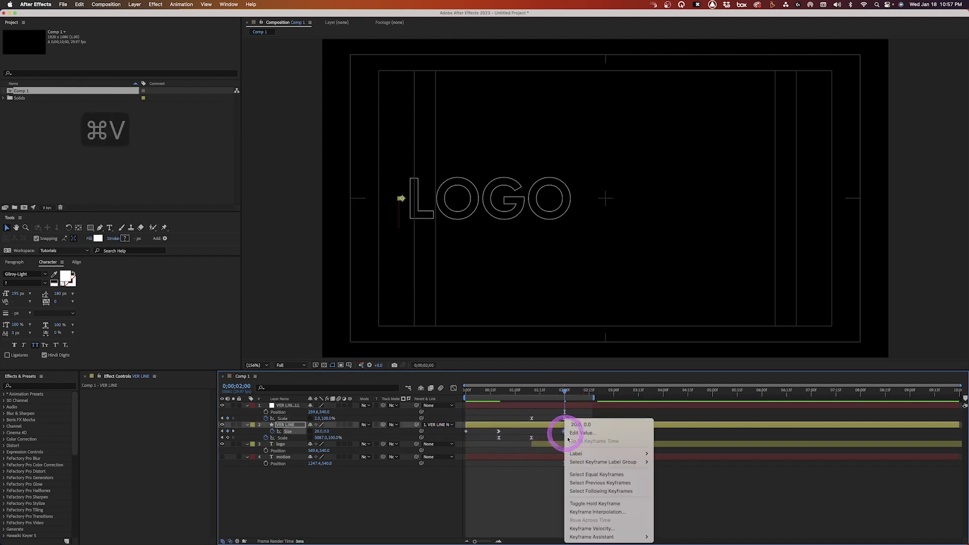
{"action": "mouse_move", "coordinate": [613, 536]}
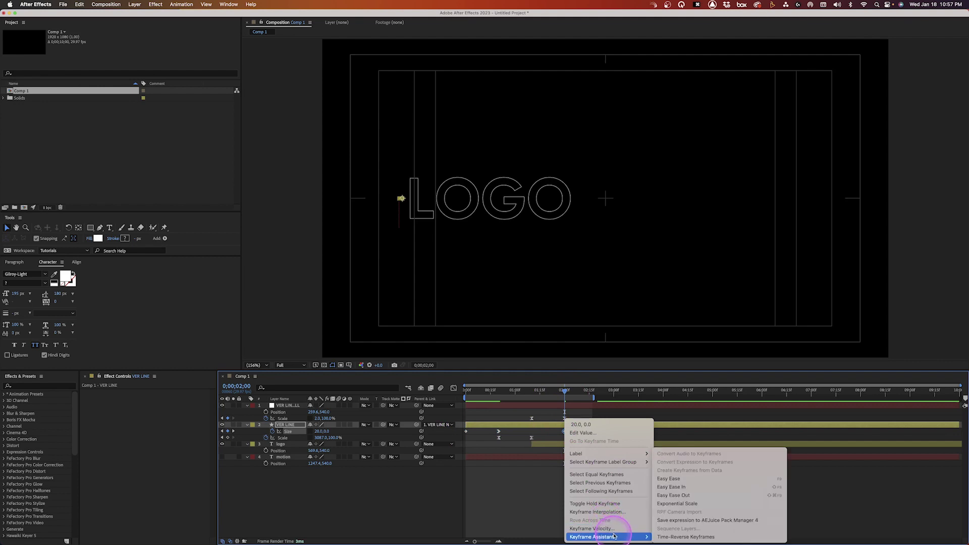
{"action": "left_click", "coordinate": [676, 537]}
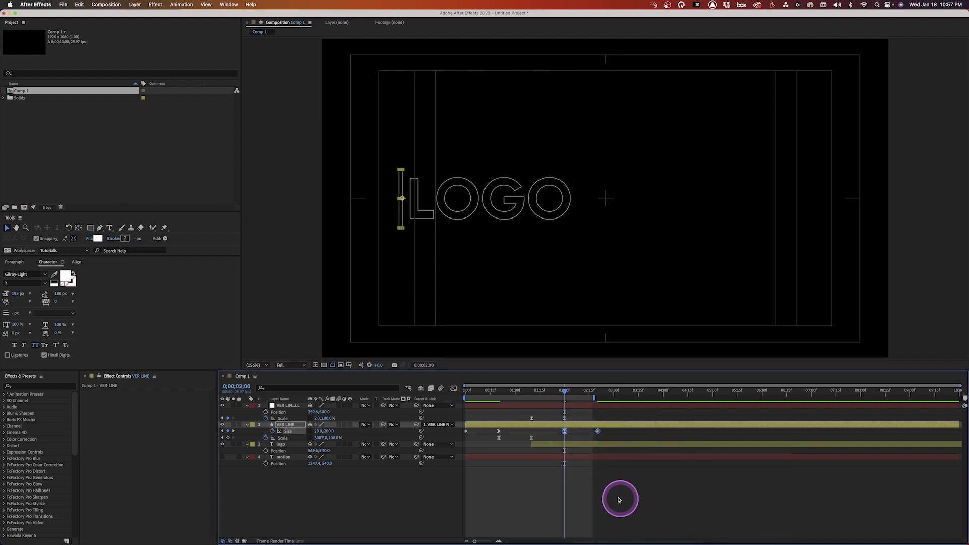
- Extend the work area end to about 3 seconds and preview the animation
{"action": "left_click_drag", "start_coordinate": [595, 398], "coordinate": [615, 398]}
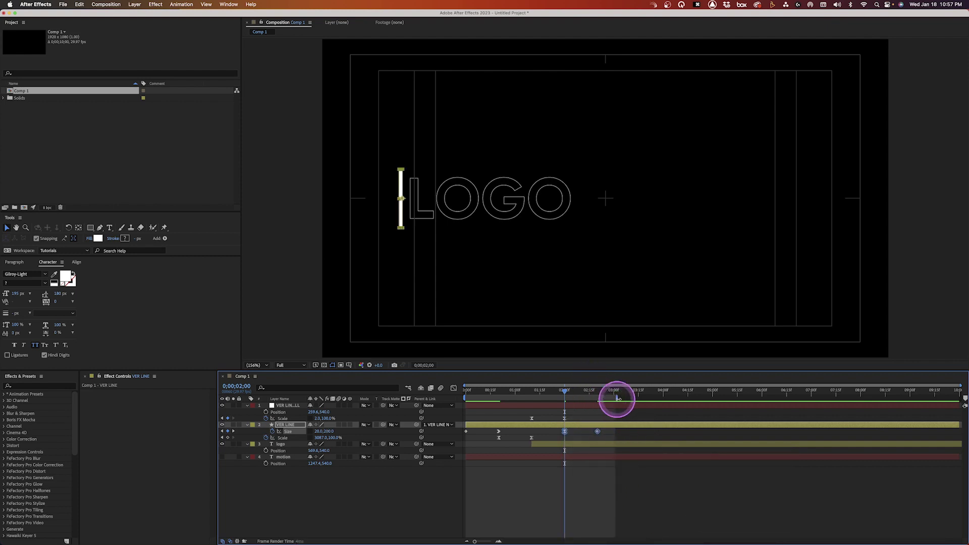
{"action": "key", "text": "0"}
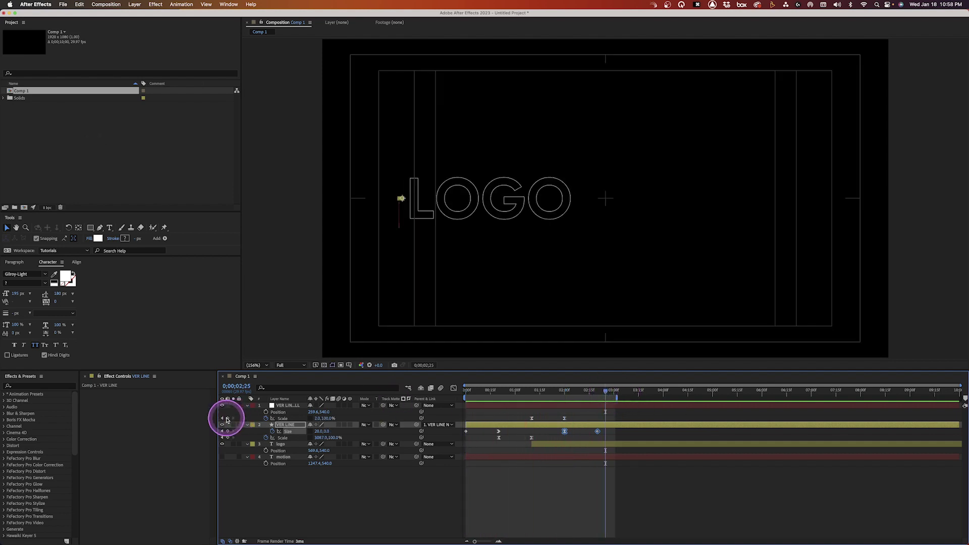
- Change the VER LINE NULL label color to yellow and collapse the properties of the three logo-related layers
{"action": "left_click", "coordinate": [250, 406]}
{"action": "left_click", "coordinate": [252, 405]}
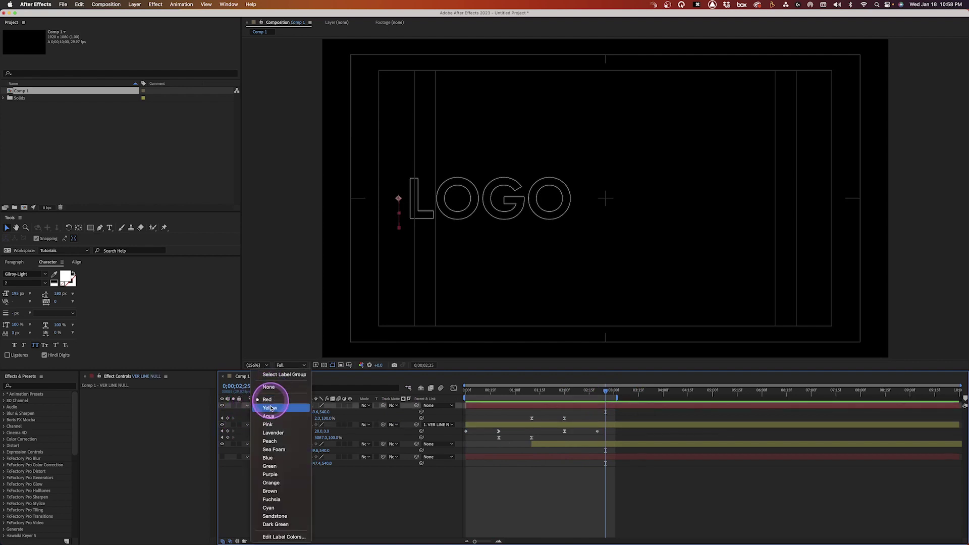
{"action": "left_click", "coordinate": [269, 407]}
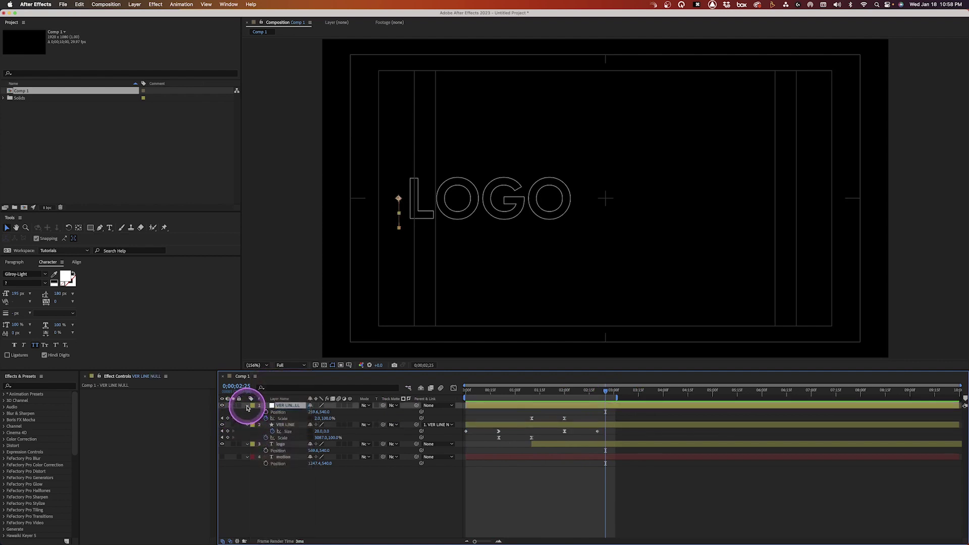
{"action": "left_click", "coordinate": [247, 405]}
{"action": "left_click", "coordinate": [247, 412]}
{"action": "left_click", "coordinate": [247, 419]}
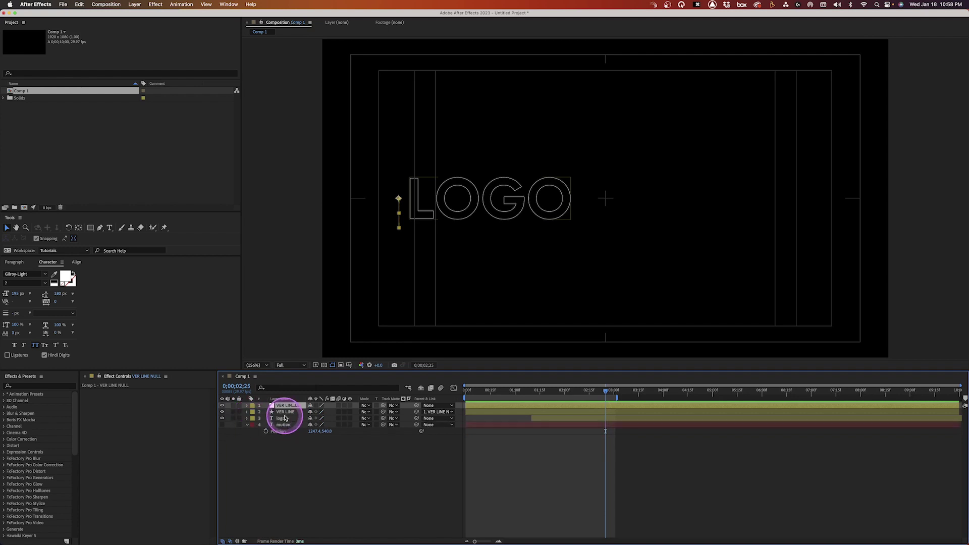
- Hide the VER LINE NULL, VER LINE and logo layers and make the motion text layer visible
{"action": "left_click", "coordinate": [282, 405]}
{"action": "left_click", "coordinate": [281, 418], "text": "shift"}
{"action": "left_click_drag", "start_coordinate": [223, 407], "coordinate": [223, 430]}
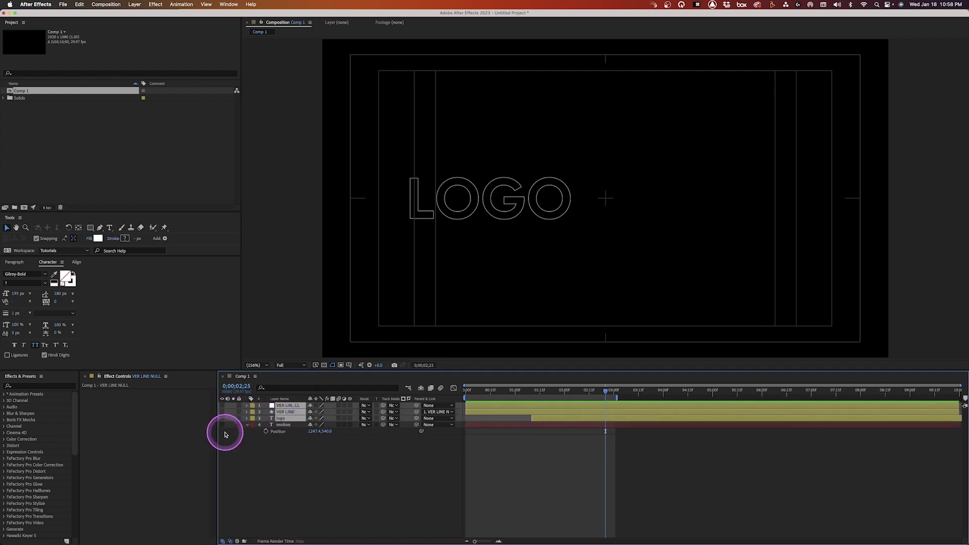
{"action": "left_click", "coordinate": [223, 426]}
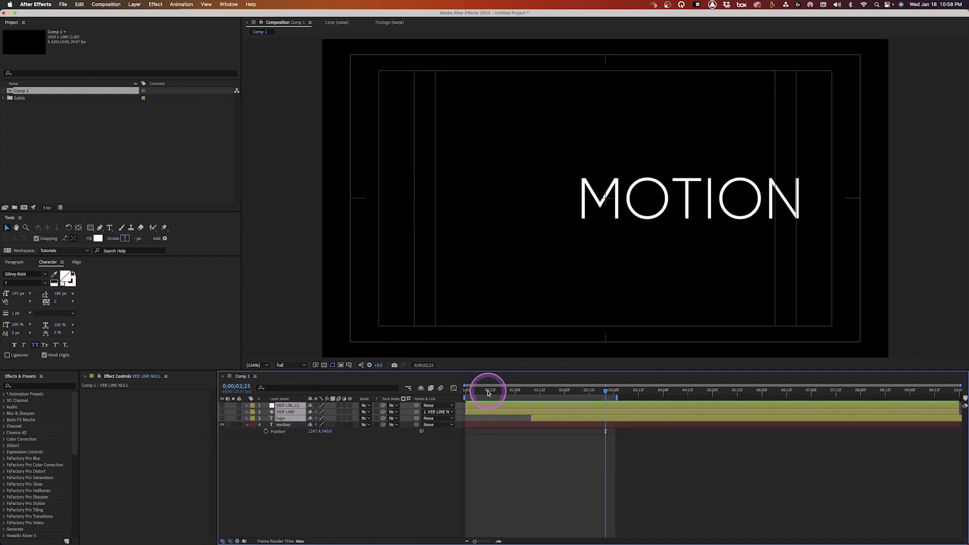
- With the time at 0;00;00;00, create an empty shape layer and place it below the motion layer
{"action": "left_click_drag", "start_coordinate": [488, 393], "coordinate": [452, 389]}
{"action": "right_click", "coordinate": [291, 461]}
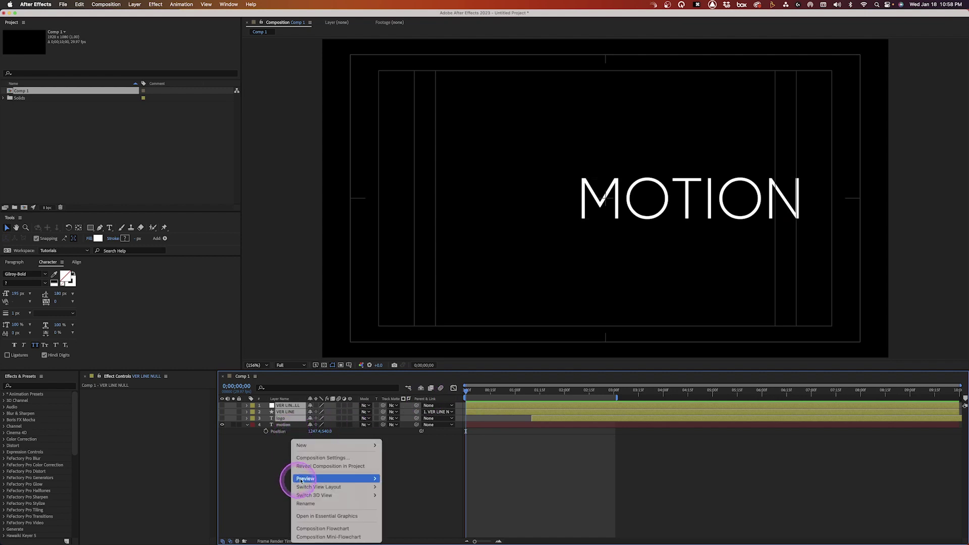
{"action": "mouse_move", "coordinate": [312, 445]}
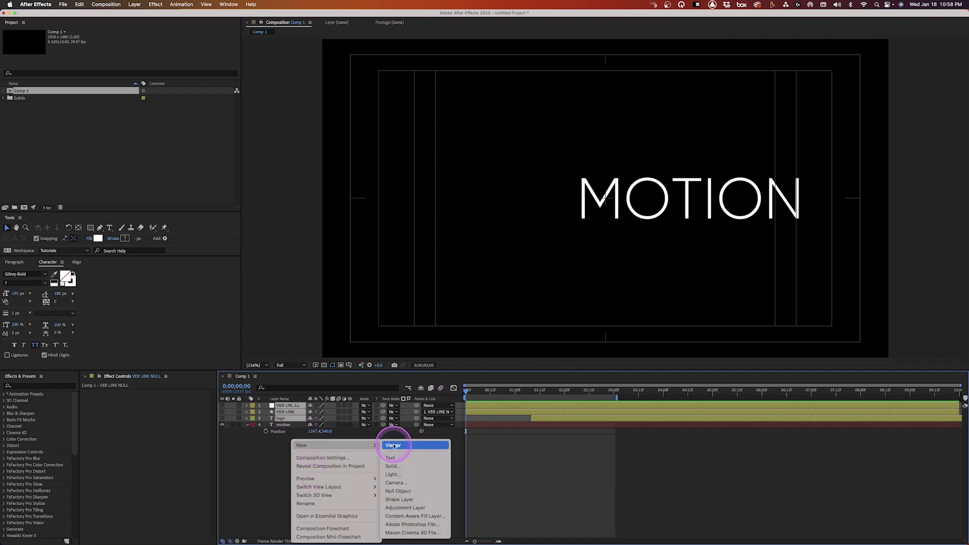
{"action": "left_click", "coordinate": [392, 498]}
{"action": "left_click_drag", "start_coordinate": [278, 437], "coordinate": [283, 447]}
{"action": "left_click", "coordinate": [247, 438]}
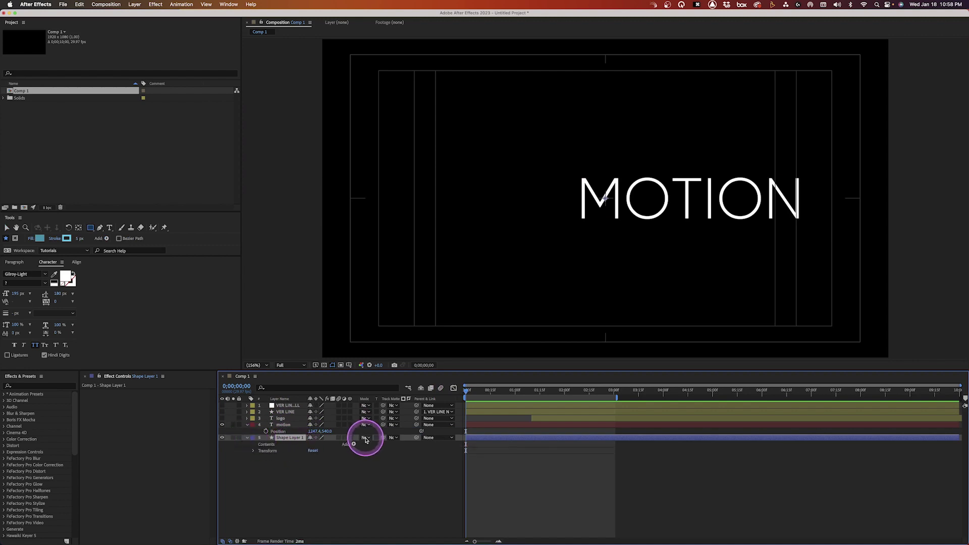
- Add a rectangle path and a fill to the new shape layer
{"action": "left_click", "coordinate": [354, 444]}
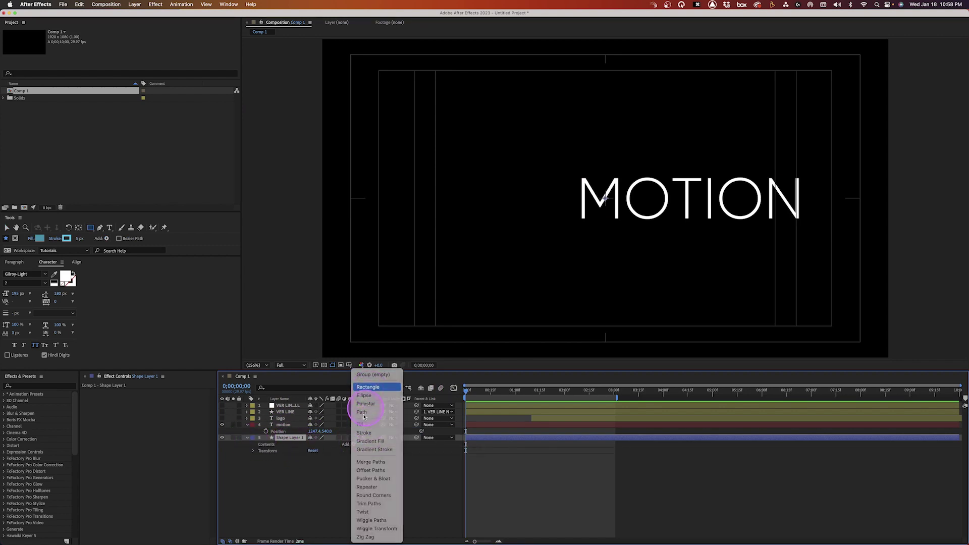
{"action": "left_click", "coordinate": [355, 384]}
{"action": "left_click", "coordinate": [352, 444]}
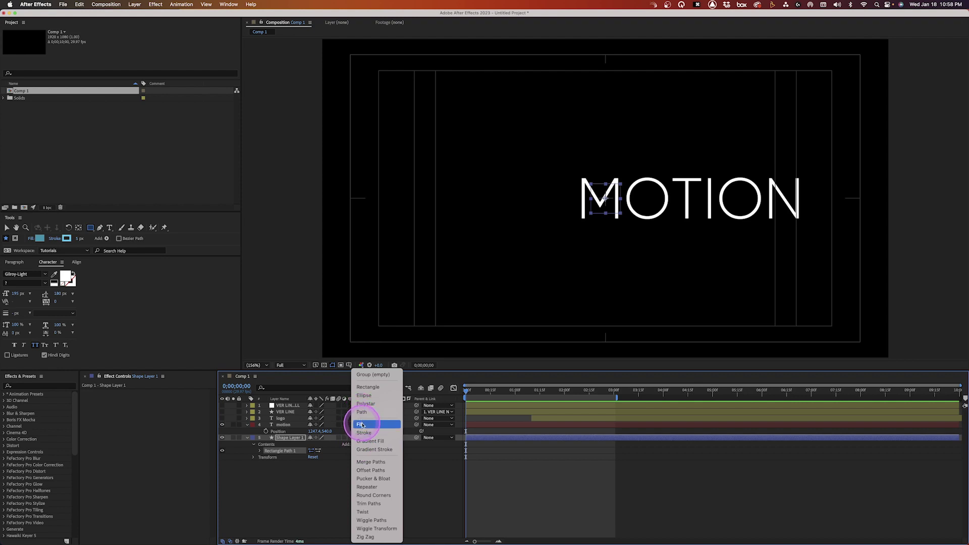
- Set the rectangle's fill color to white, FFFFFF
{"action": "left_click", "coordinate": [266, 461]}
{"action": "left_click", "coordinate": [260, 457]}
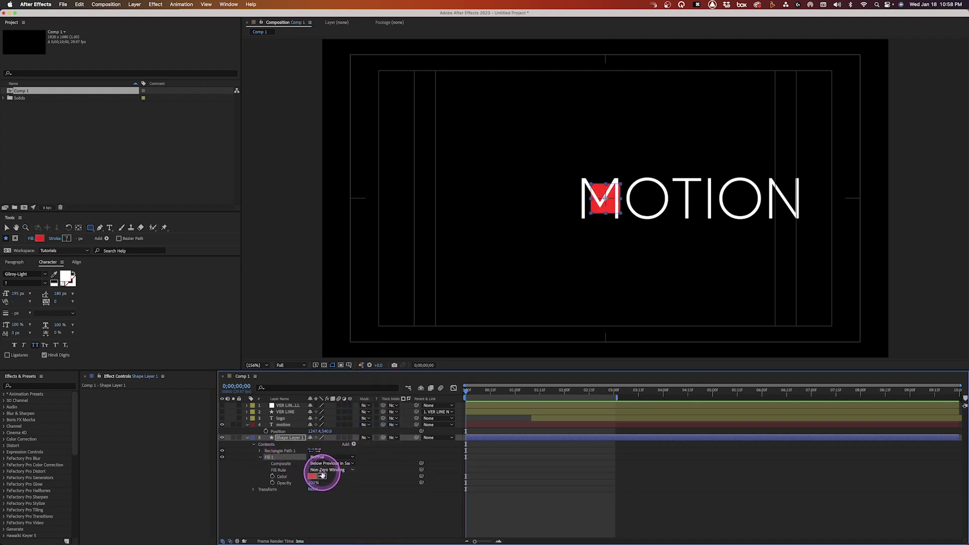
{"action": "left_click", "coordinate": [312, 476]}
{"action": "left_click_drag", "start_coordinate": [464, 58], "coordinate": [418, 21]}
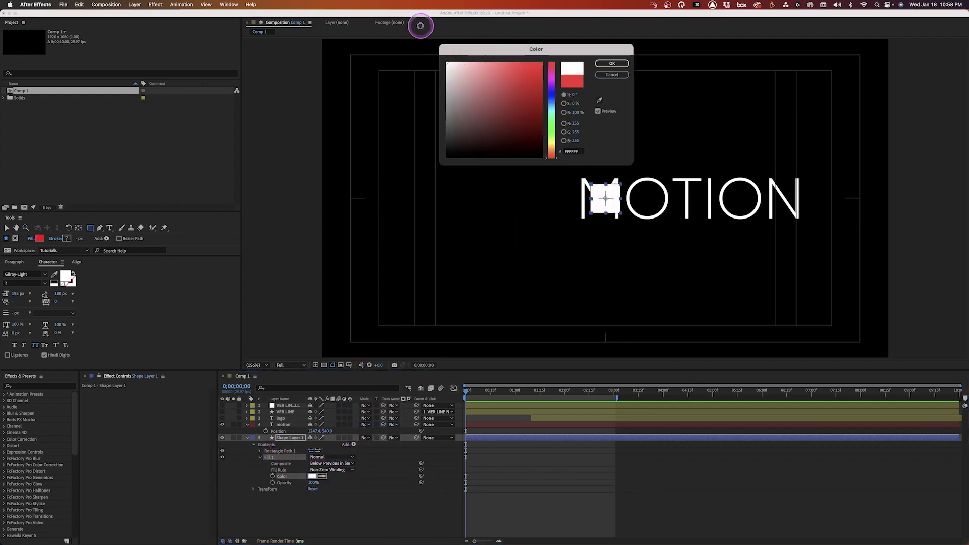
{"action": "left_click", "coordinate": [603, 64]}
- Copy the motion layer's position to the shape layer so the white rectangle is centered on the MOTION word
{"action": "left_click", "coordinate": [283, 425]}
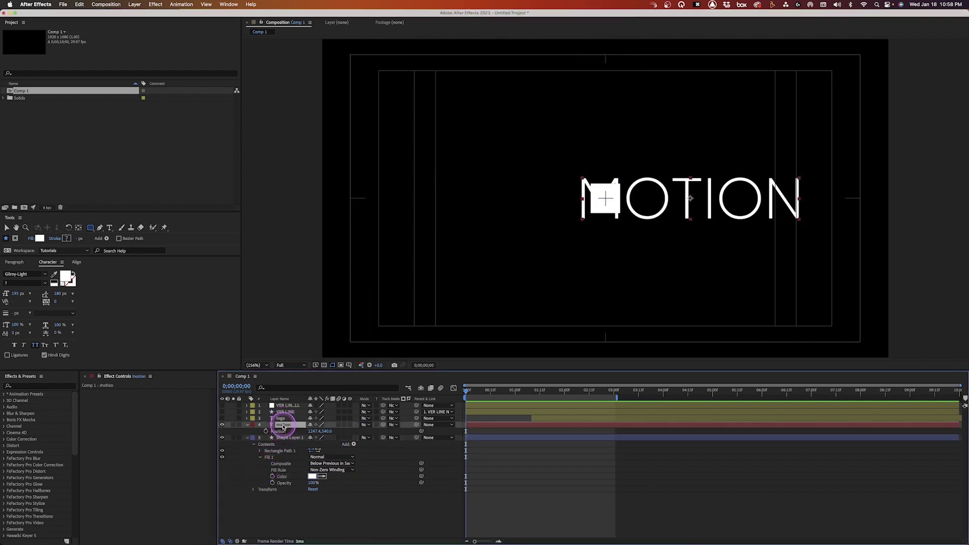
{"action": "left_click", "coordinate": [283, 433]}
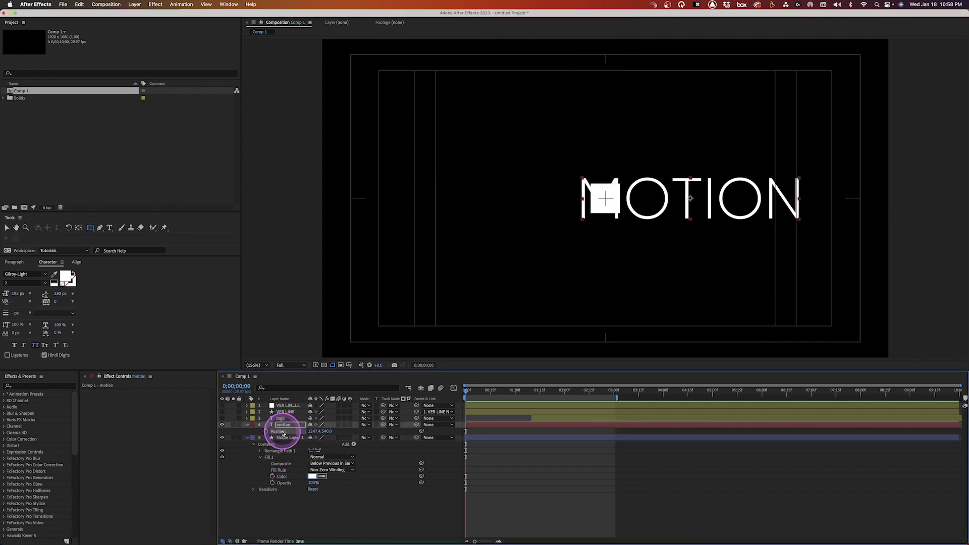
{"action": "key", "text": "super+c"}
{"action": "left_click", "coordinate": [287, 437]}
{"action": "key", "text": "super+v"}
{"action": "left_click", "coordinate": [272, 475]}
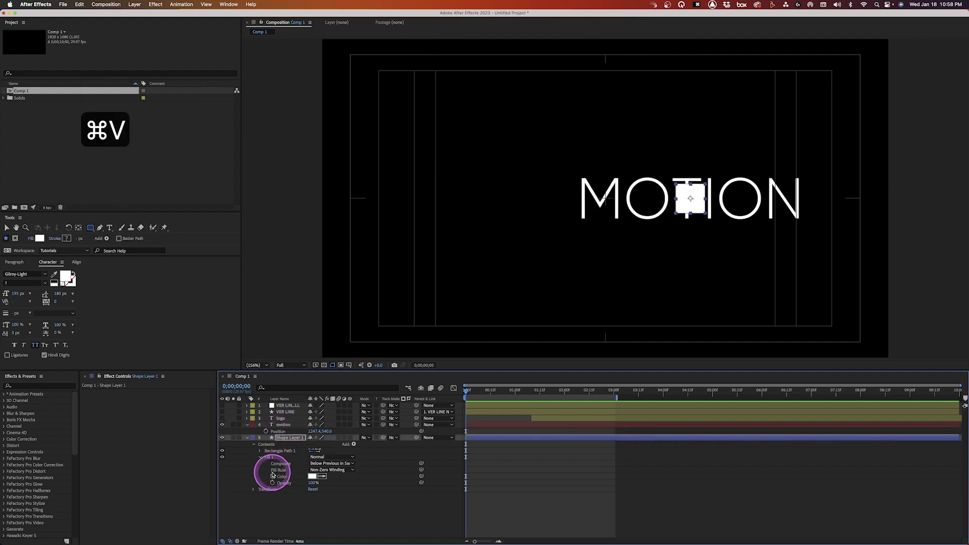
- Unlink the rectangle path's size proportions and set its size to 760 by 20 so it spans the MOTION word
{"action": "left_click", "coordinate": [261, 456]}
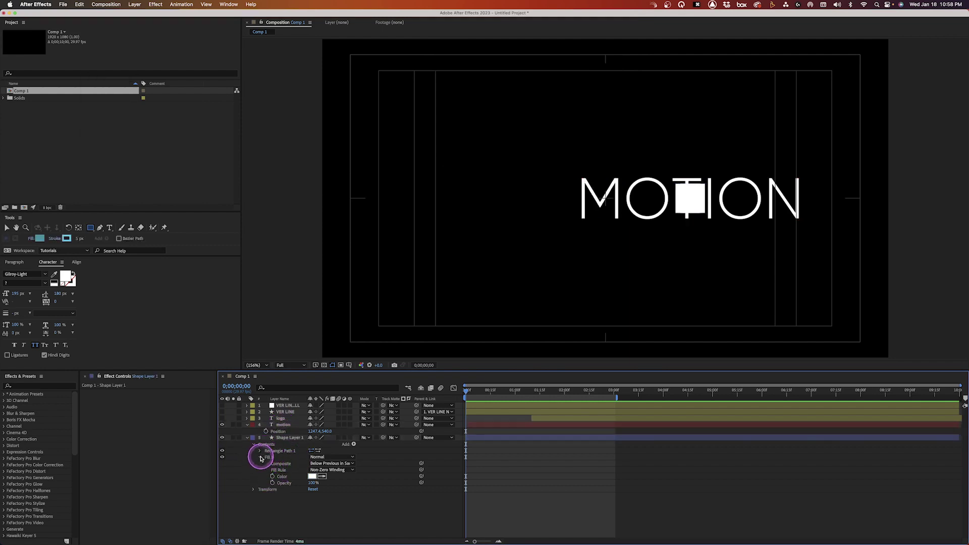
{"action": "left_click", "coordinate": [261, 457]}
{"action": "left_click", "coordinate": [260, 451]}
{"action": "left_click", "coordinate": [305, 463]}
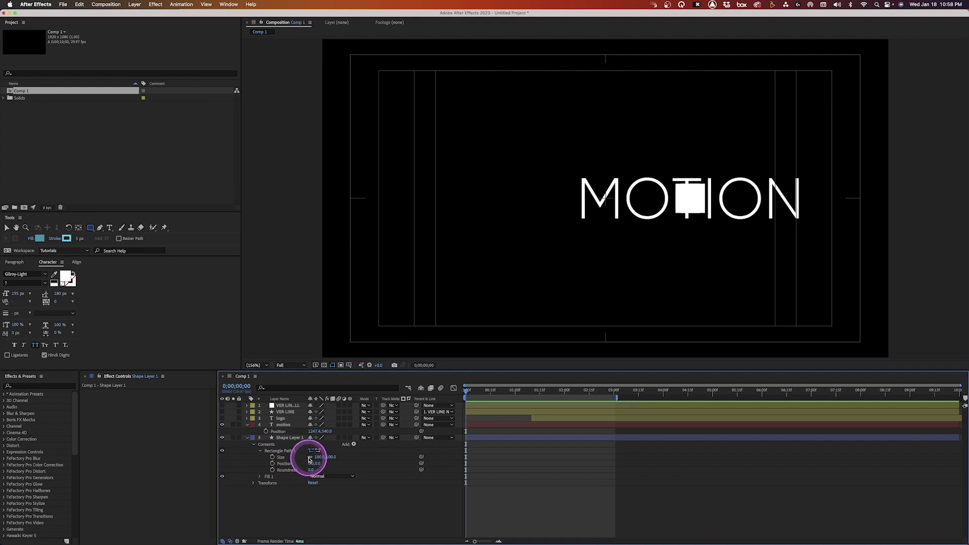
{"action": "type", "text": "20"}
{"action": "key", "text": "Return"}
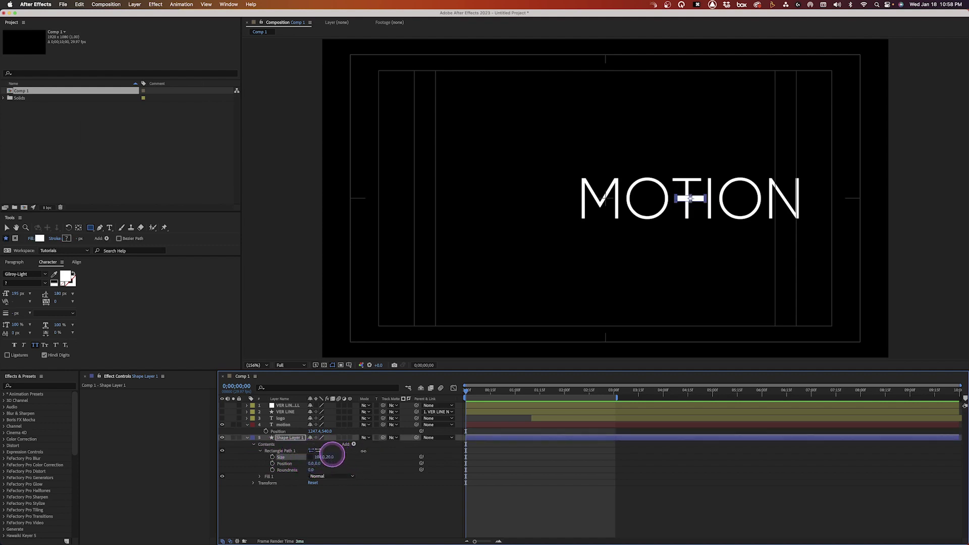
{"action": "left_click_drag", "start_coordinate": [328, 456], "coordinate": [536, 422]}
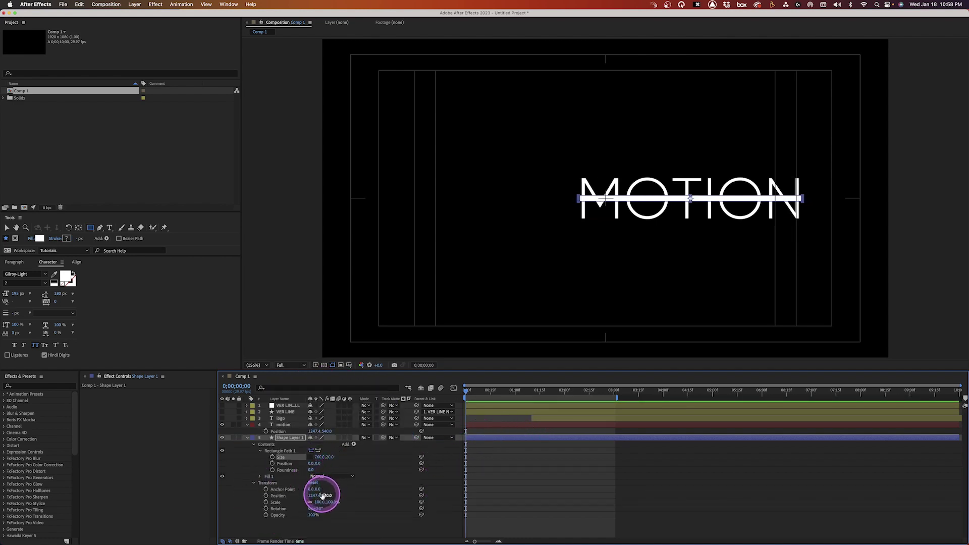
- Lower the rectangle to Y position 628, just beneath MOTION, and snap its anchor point to the bar's left end
{"action": "left_click_drag", "start_coordinate": [323, 497], "coordinate": [374, 475]}
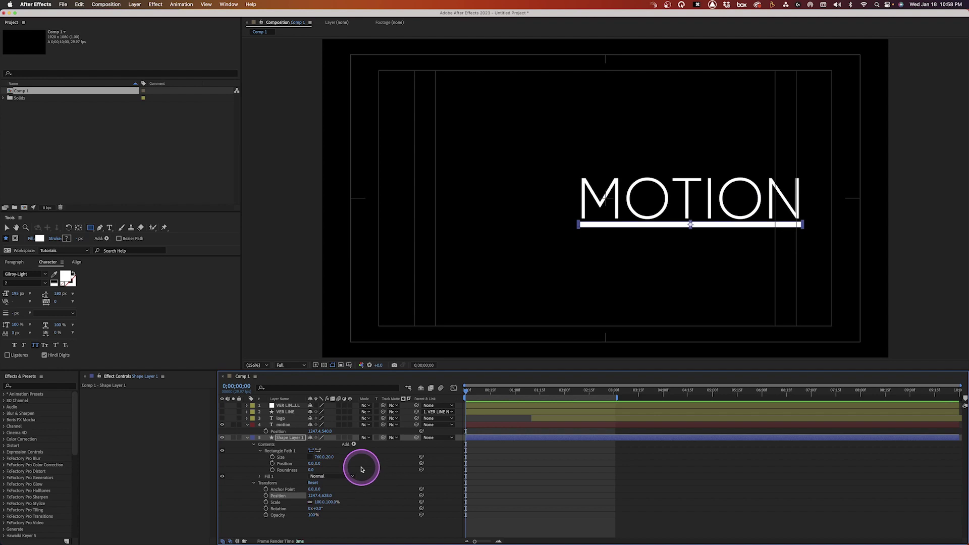
{"action": "key", "text": "y"}
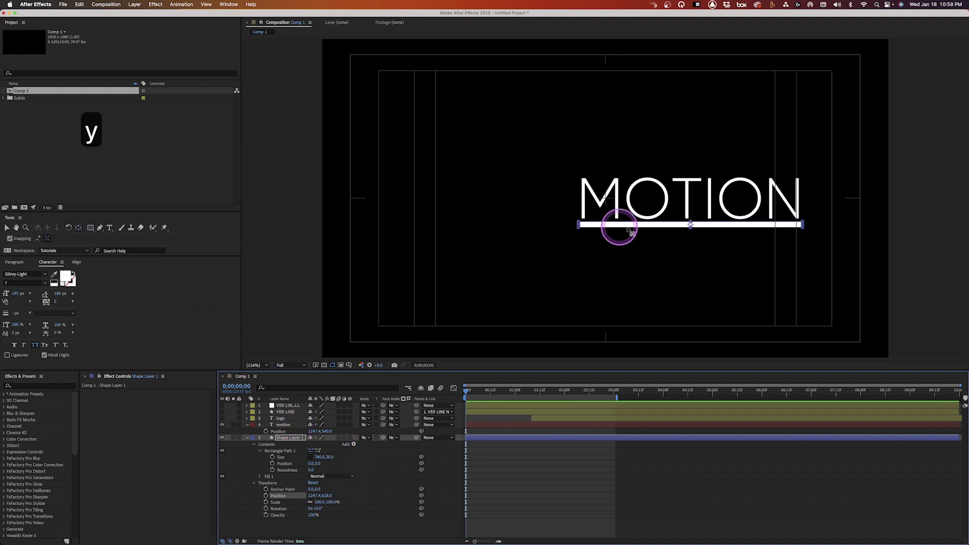
{"action": "left_click_drag", "start_coordinate": [689, 223], "coordinate": [587, 225]}
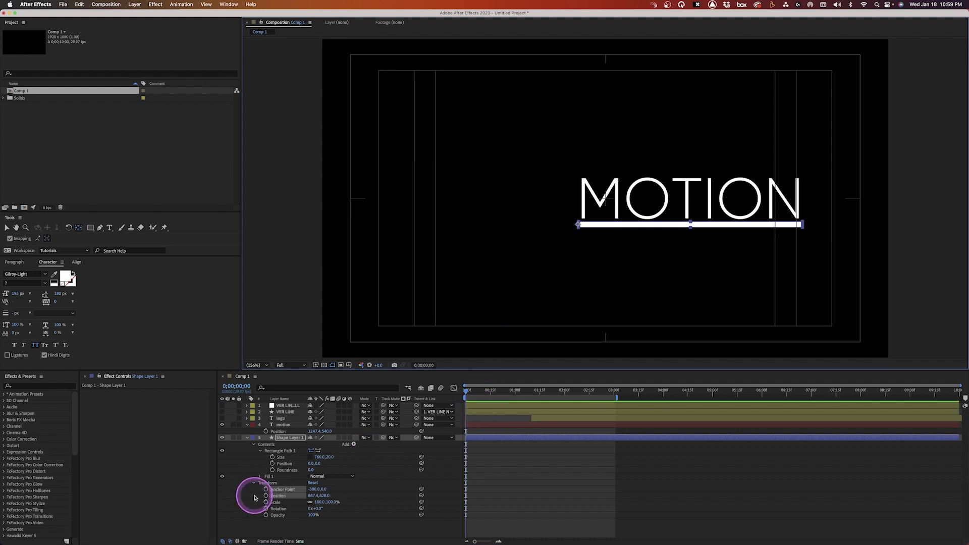
- Keyframe the shape layer's unlinked scale from 0, 100% at 0;00;00;00 to 100, 100% at 0;00;00;20
{"action": "left_click", "coordinate": [291, 440]}
{"action": "key", "text": "s"}
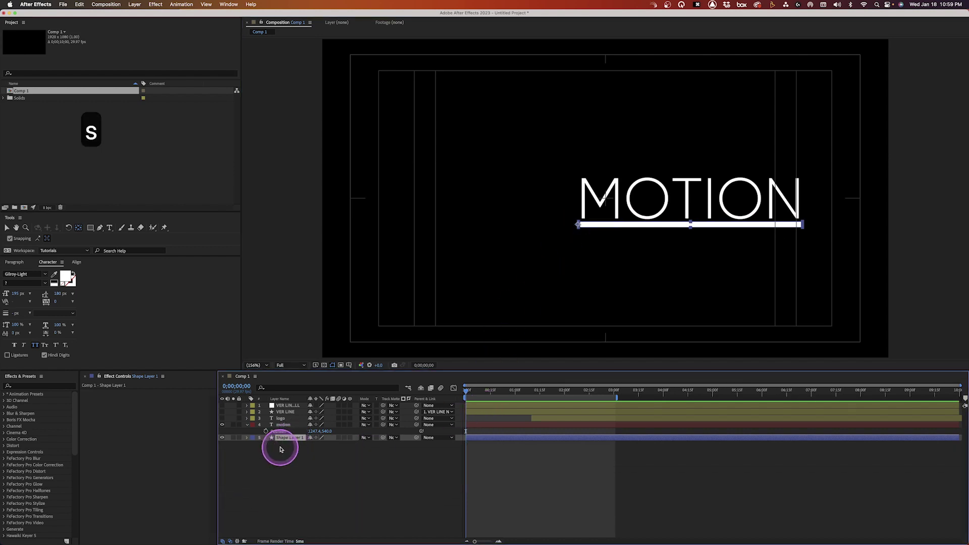
{"action": "key", "text": "s"}
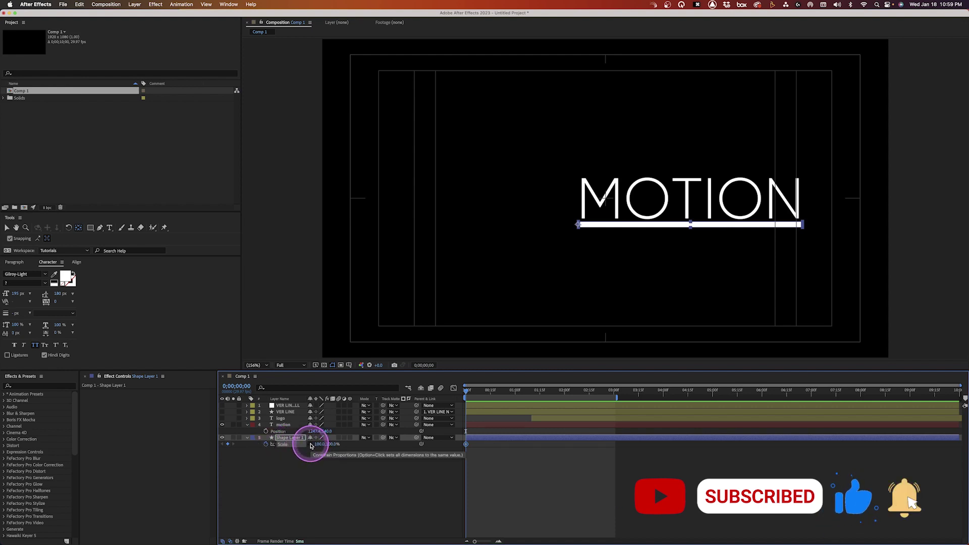
{"action": "key", "text": "shift+Page_Down"}
{"action": "key", "text": "shift+Page_Down"}
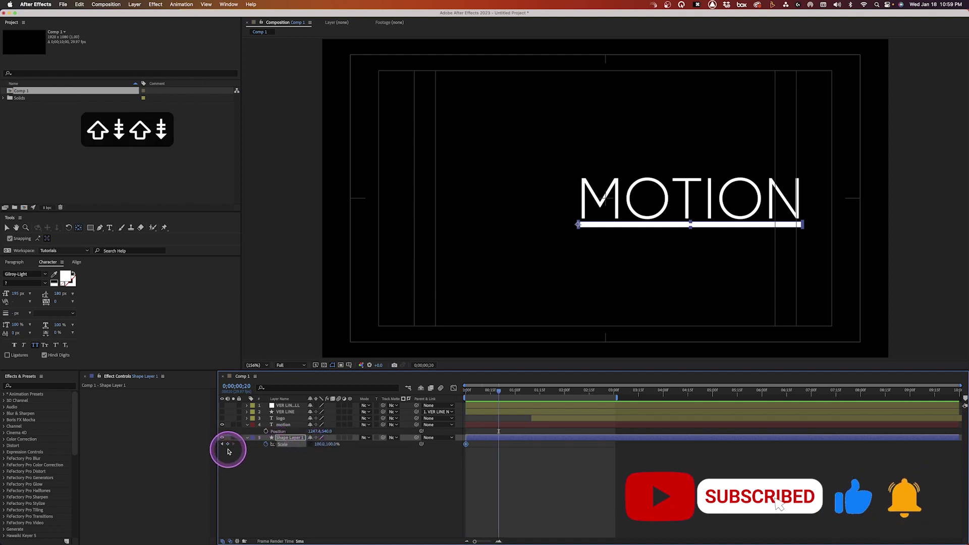
{"action": "left_click", "coordinate": [227, 444]}
{"action": "left_click", "coordinate": [221, 444]}
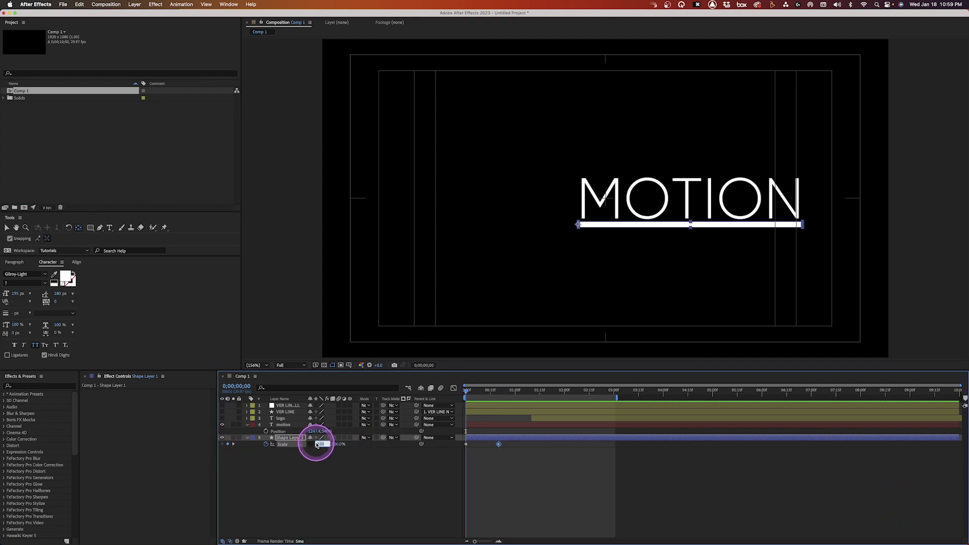
{"action": "type", "text": "00"}
{"action": "key", "text": "Return"}
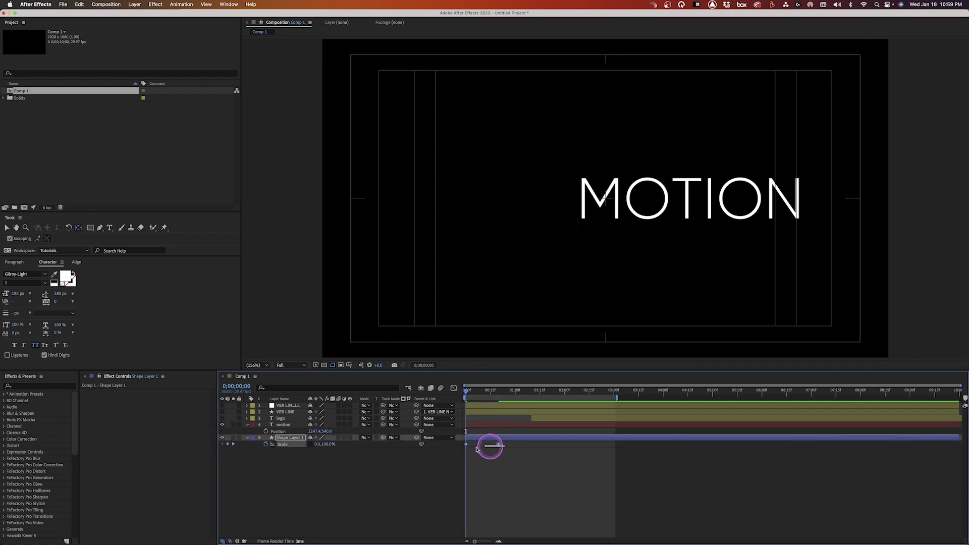
- Apply Easy Ease to the bar's scale keyframes, shape the speed graph to peak early with a long slow finish, and preview it
{"action": "key", "text": "F9"}
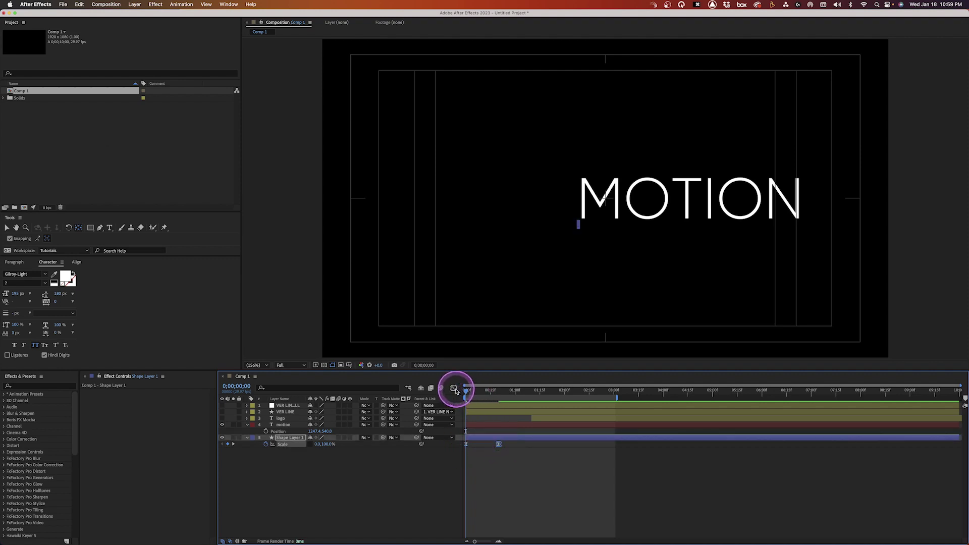
{"action": "left_click", "coordinate": [454, 389]}
{"action": "left_click", "coordinate": [491, 516]}
{"action": "left_click_drag", "start_coordinate": [493, 519], "coordinate": [477, 501]}
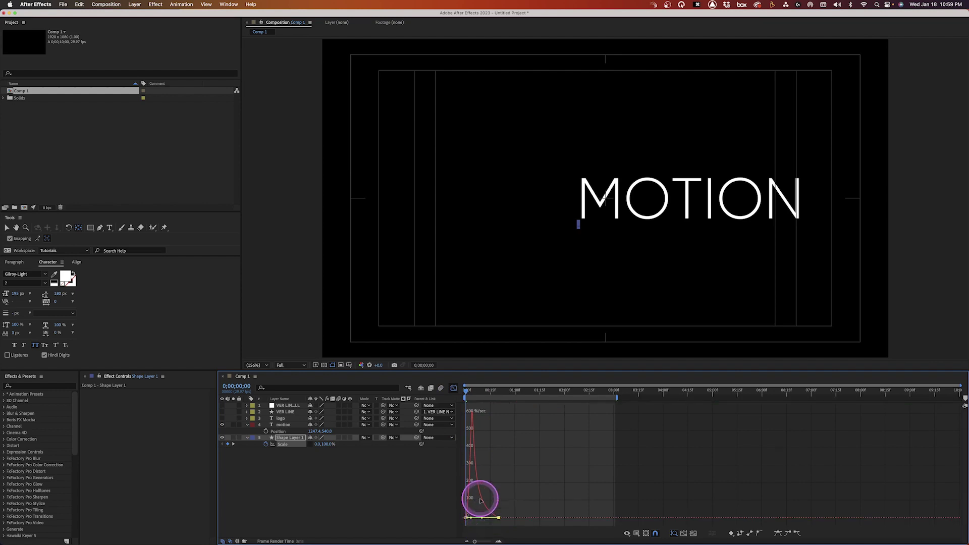
{"action": "left_click", "coordinate": [453, 388]}
{"action": "key", "text": "space"}
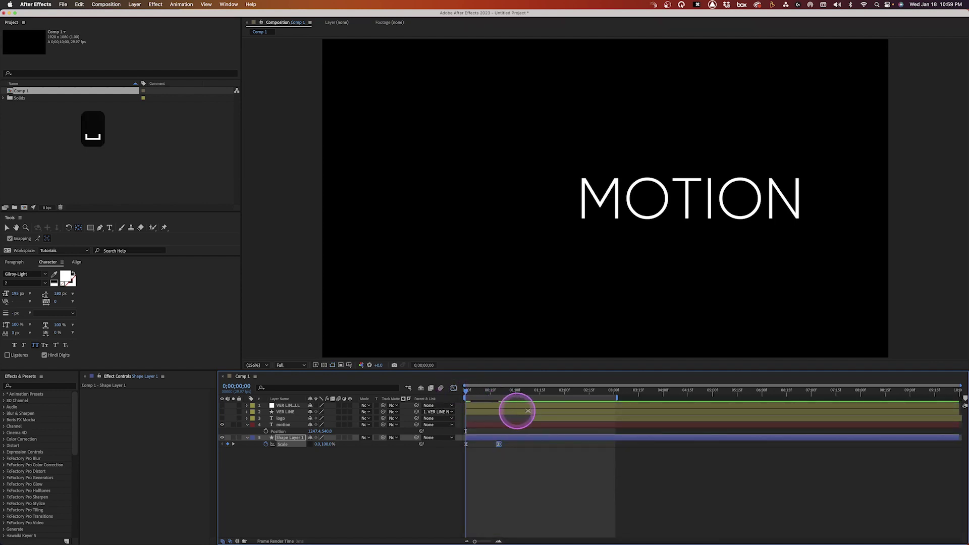
- Move the time to 0;00;00;20 and rename the shape layer HOR LINE
{"action": "left_click", "coordinate": [499, 391]}
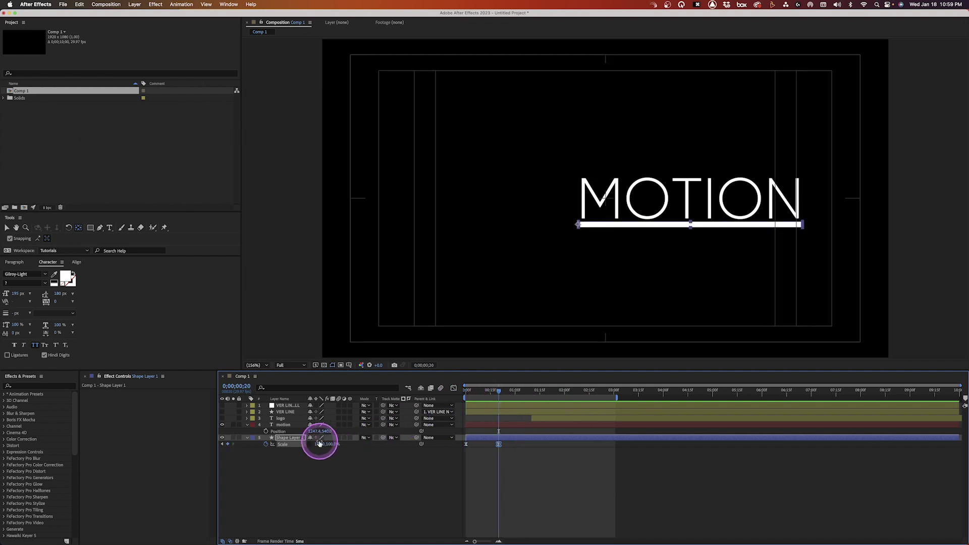
{"action": "key", "text": "Return"}
{"action": "type", "text": "HOR LINE"}
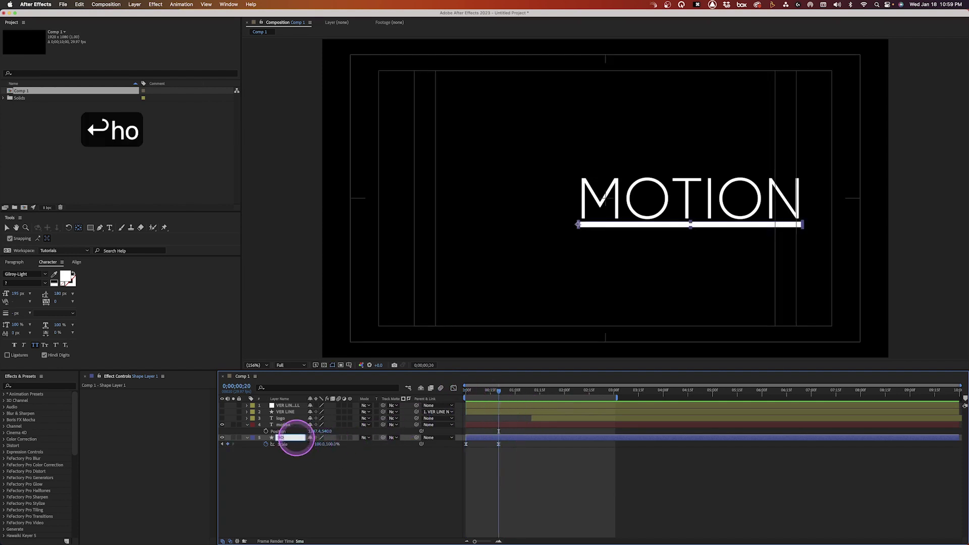
{"action": "left_click", "coordinate": [303, 468]}
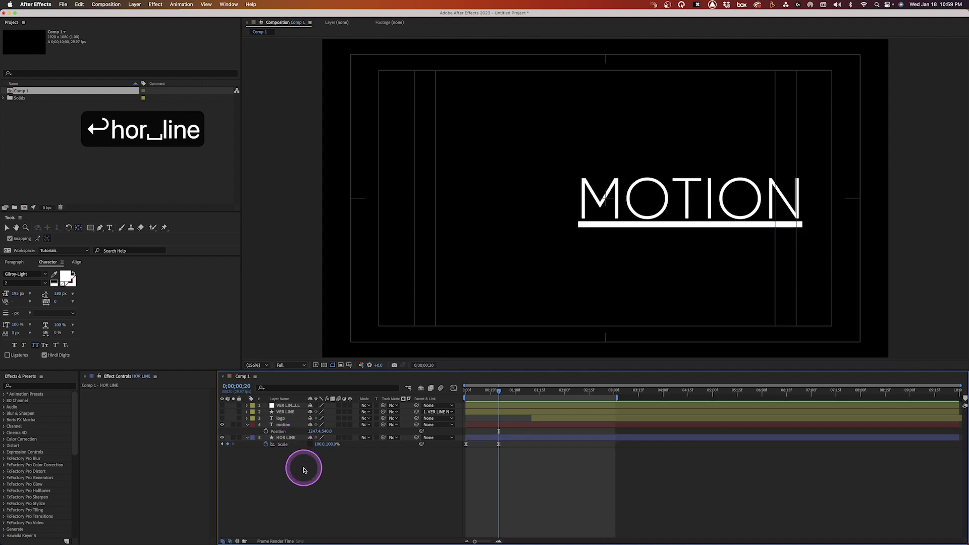
- Create a null object directly above the HOR LINE layer and snap it to the bar's right end
{"action": "key", "text": "alt+shift+super+y"}
{"action": "left_click_drag", "start_coordinate": [283, 405], "coordinate": [288, 443]}
{"action": "key", "text": "v"}
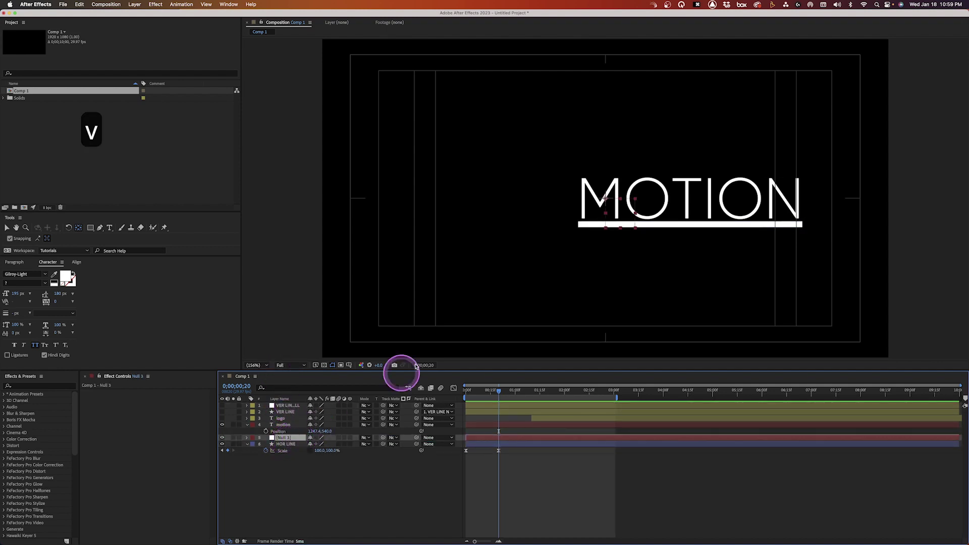
{"action": "left_click_drag", "start_coordinate": [608, 201], "coordinate": [794, 233]}
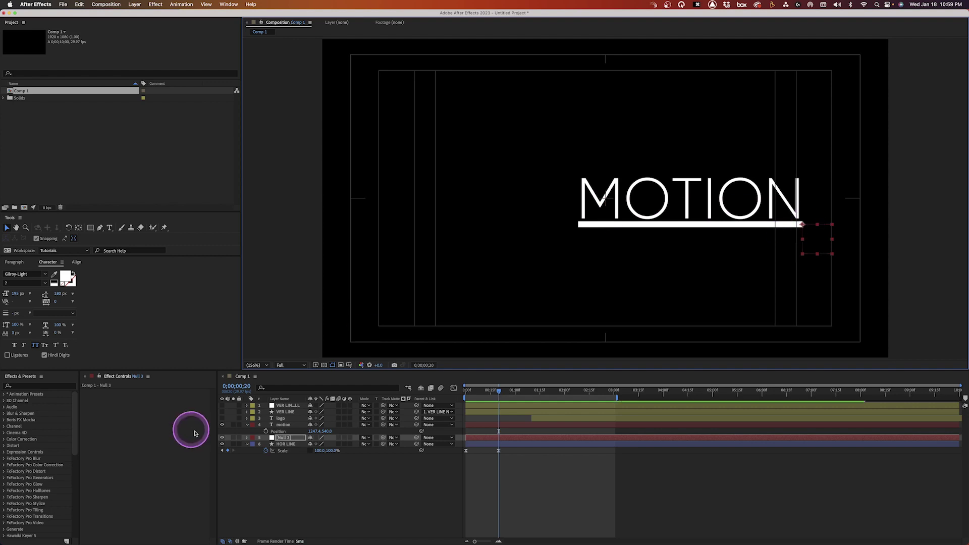
- Rename the null HOR LINE NULL and parent the HOR LINE layer to it
{"action": "left_click", "coordinate": [289, 438]}
{"action": "key", "text": "Return"}
{"action": "type", "text": "HOR LINE NULL"}
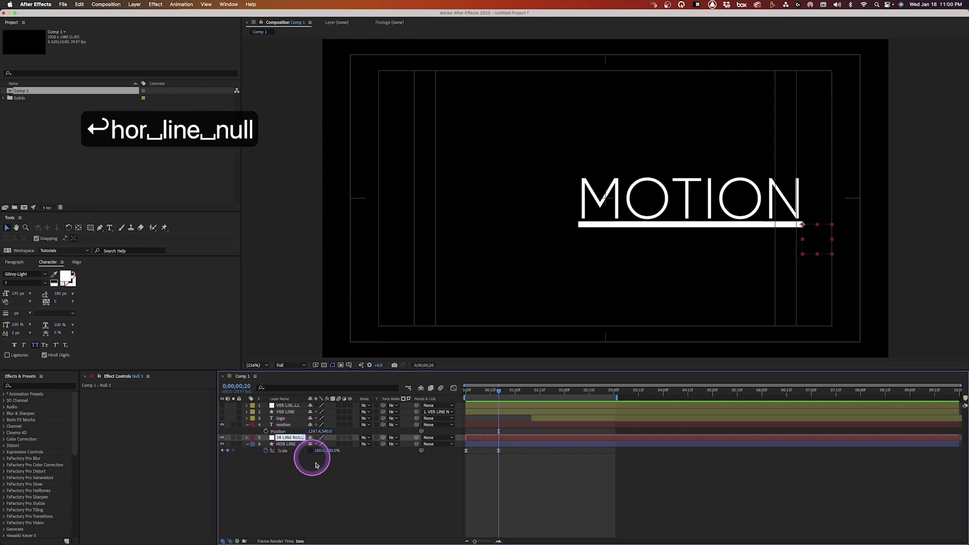
{"action": "left_click", "coordinate": [382, 448]}
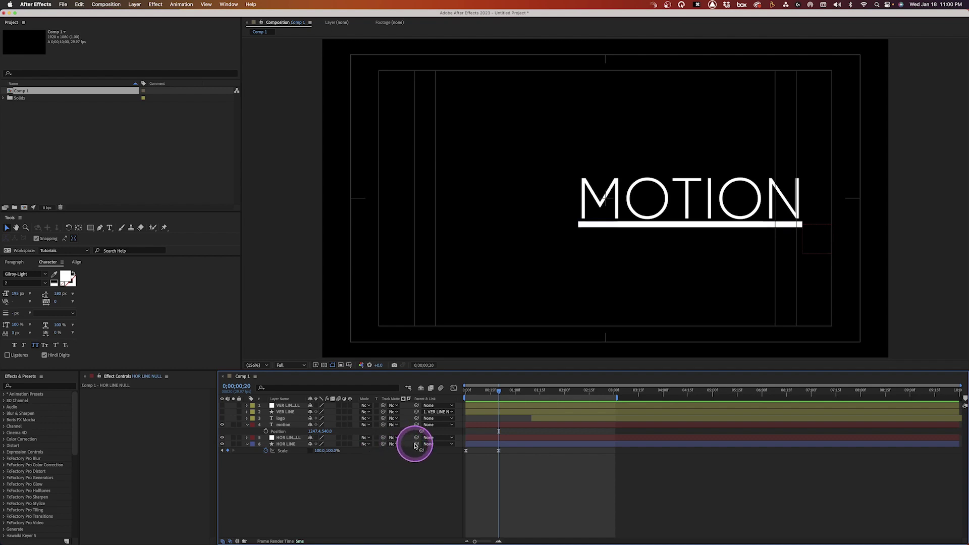
{"action": "left_click_drag", "start_coordinate": [415, 445], "coordinate": [489, 438]}
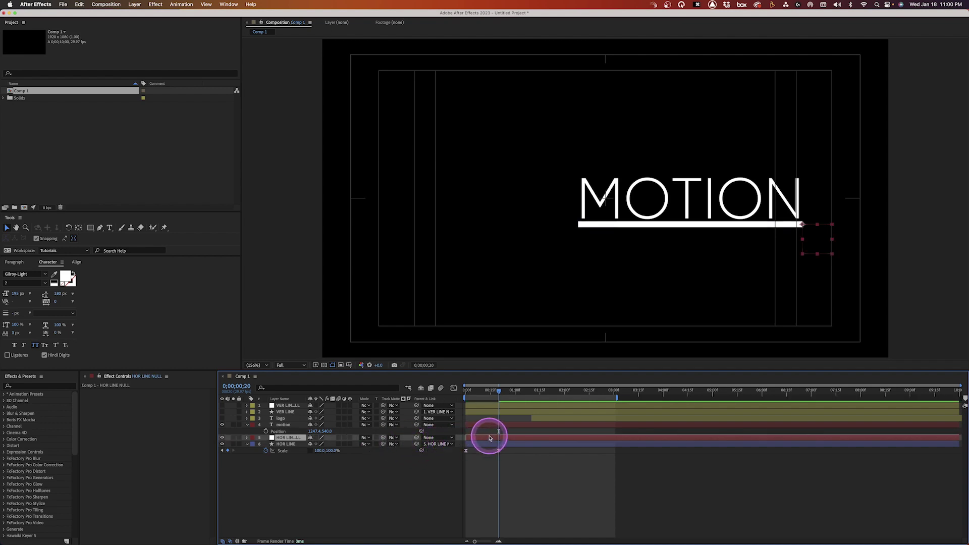
- Keyframe HOR LINE NULL's unlinked scale from 100, 100% at 0;00;00;20 to 0, 100% at 0;00;01;10
{"action": "key", "text": "s"}
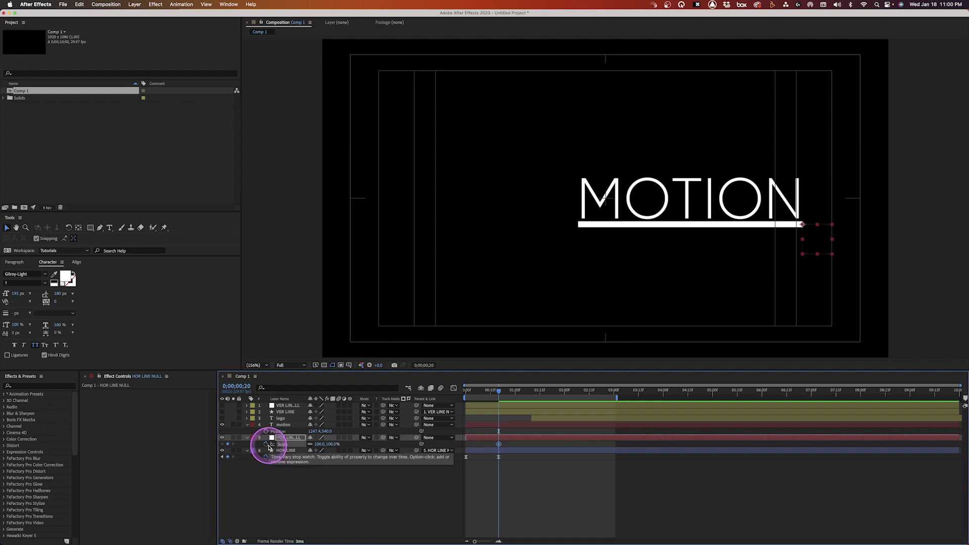
{"action": "key", "text": "shift+Page_Down"}
{"action": "key", "text": "shift+Page_Down"}
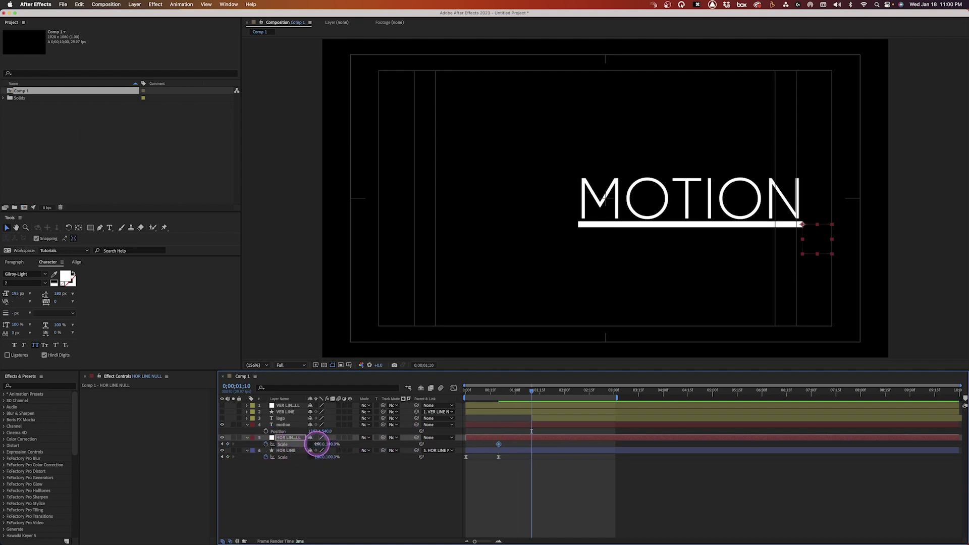
{"action": "key", "text": "Return"}
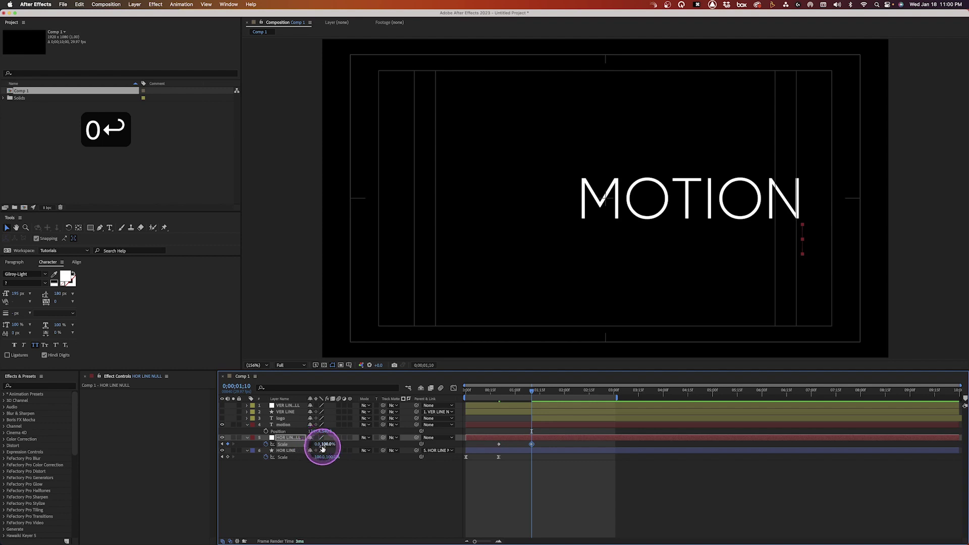
- Apply Easy Ease to the null's scale keyframes, shape the speed graph to peak near the end, and preview the animation
{"action": "left_click_drag", "start_coordinate": [485, 437], "coordinate": [537, 449]}
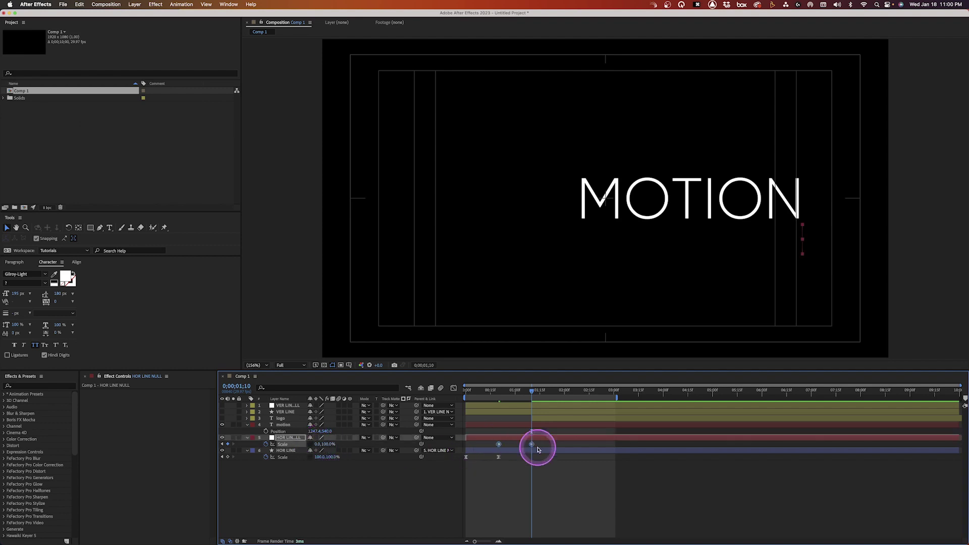
{"action": "key", "text": "F9"}
{"action": "left_click", "coordinate": [499, 445]}
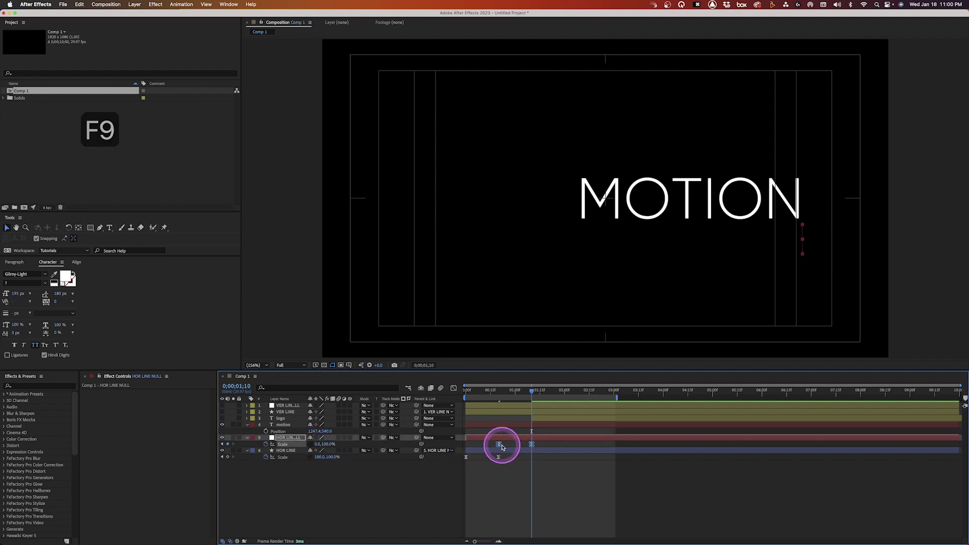
{"action": "left_click", "coordinate": [453, 388]}
{"action": "left_click_drag", "start_coordinate": [506, 408], "coordinate": [519, 407]}
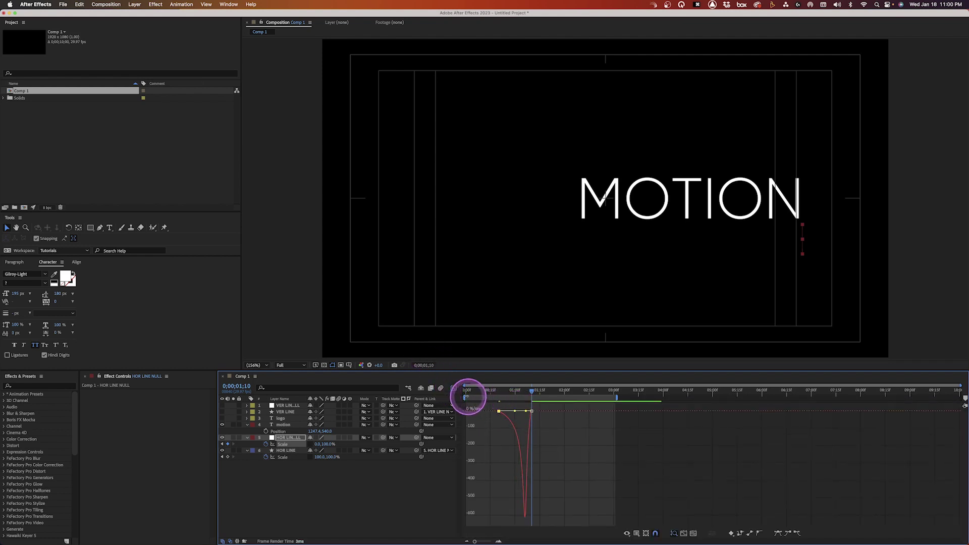
{"action": "left_click", "coordinate": [453, 388]}
{"action": "left_click", "coordinate": [474, 465]}
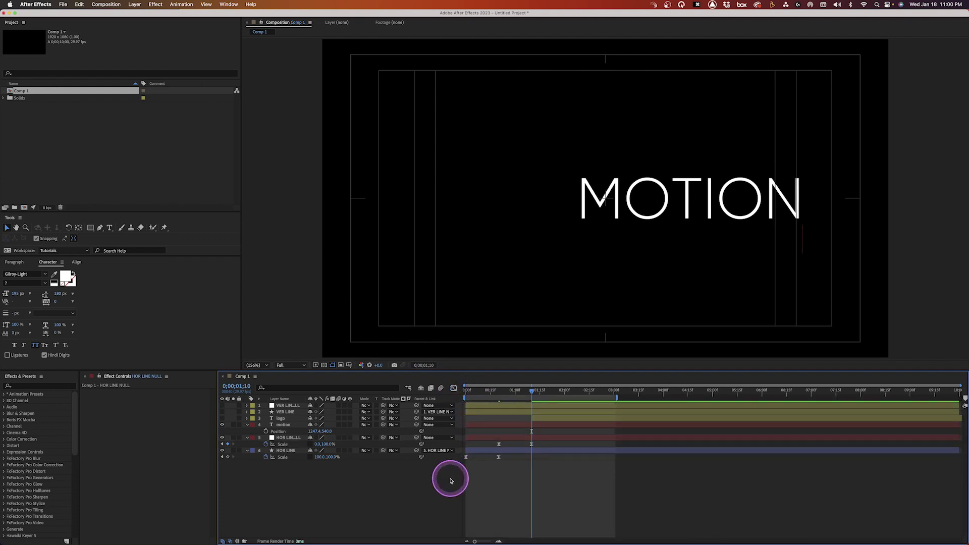
{"action": "key", "text": "0"}
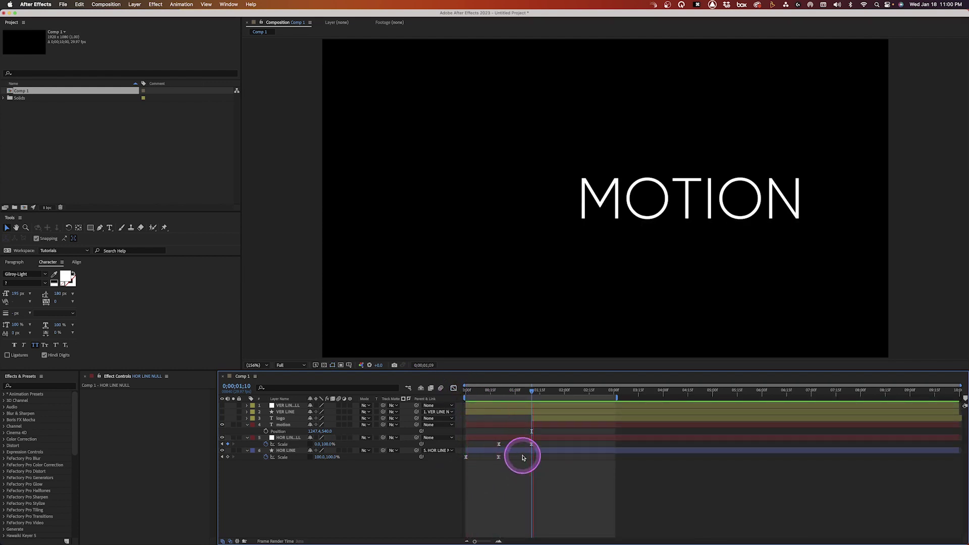
- Give the motion, HOR LINE NULL and HOR LINE layers the Orange label color
{"action": "left_click", "coordinate": [499, 391]}
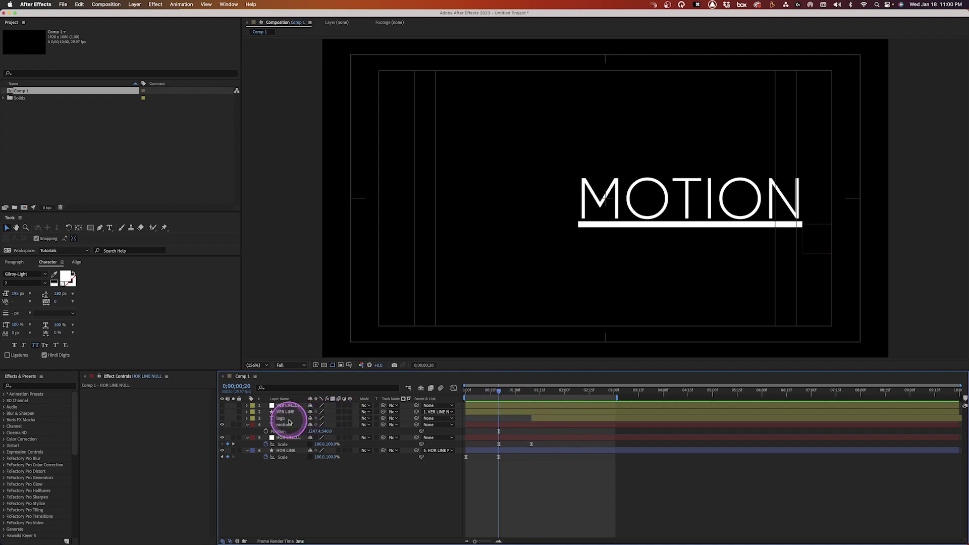
{"action": "left_click", "coordinate": [286, 425]}
{"action": "left_click", "coordinate": [286, 450], "text": "shift"}
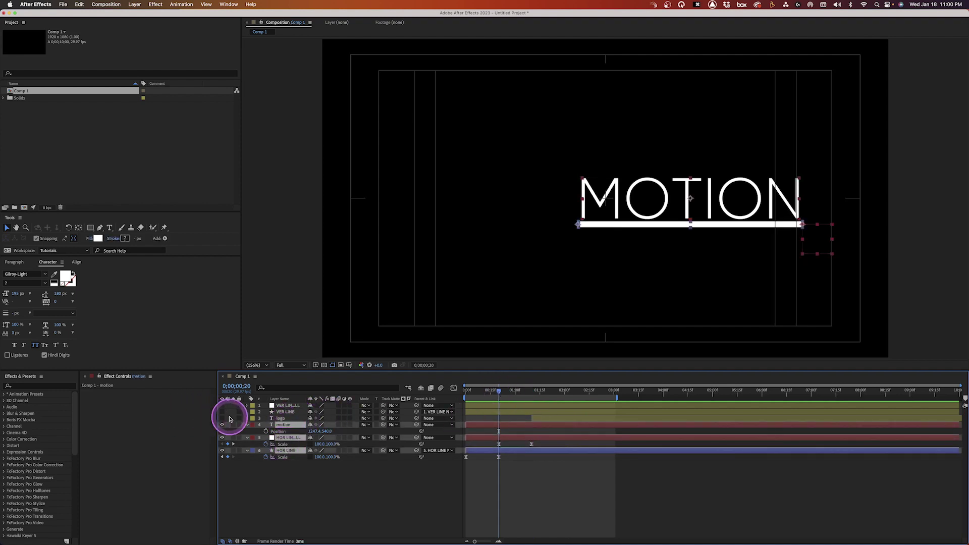
{"action": "left_click", "coordinate": [253, 425]}
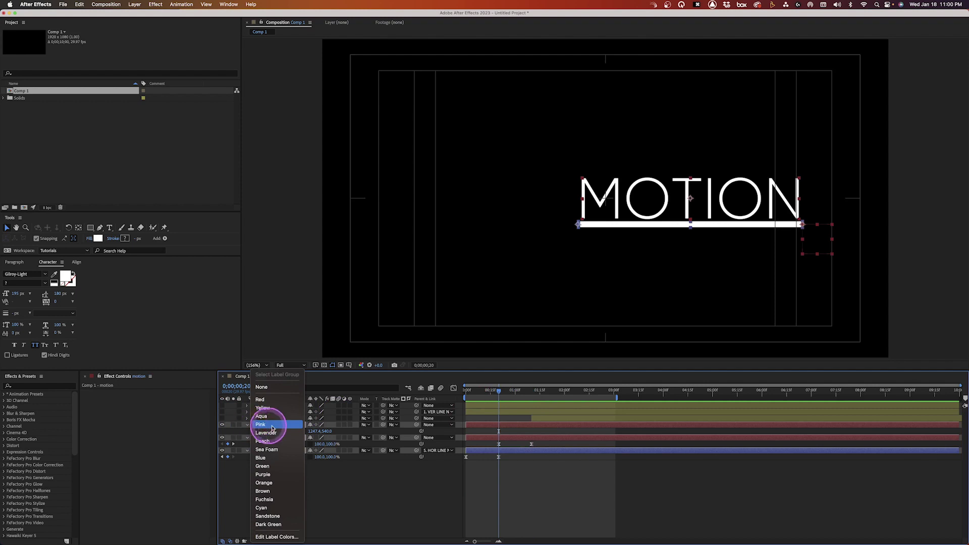
{"action": "left_click", "coordinate": [273, 477]}
{"action": "left_click", "coordinate": [363, 477]}
- Return to 0;00;00;00 and add a Position text animator to the motion layer
{"action": "left_click_drag", "start_coordinate": [480, 391], "coordinate": [465, 391]}
{"action": "left_click", "coordinate": [273, 424]}
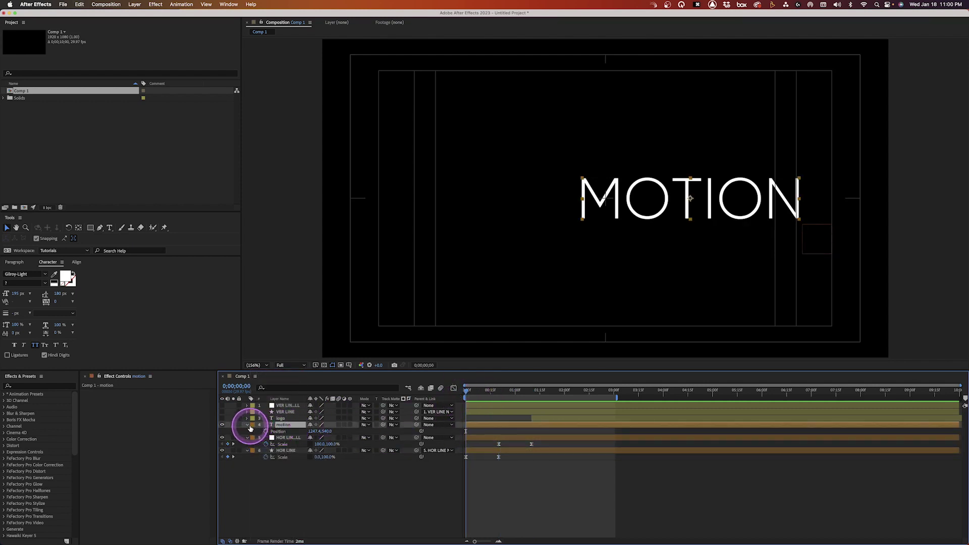
{"action": "left_click", "coordinate": [250, 427], "text": "super"}
{"action": "left_click", "coordinate": [250, 427]}
{"action": "left_click", "coordinate": [249, 427]}
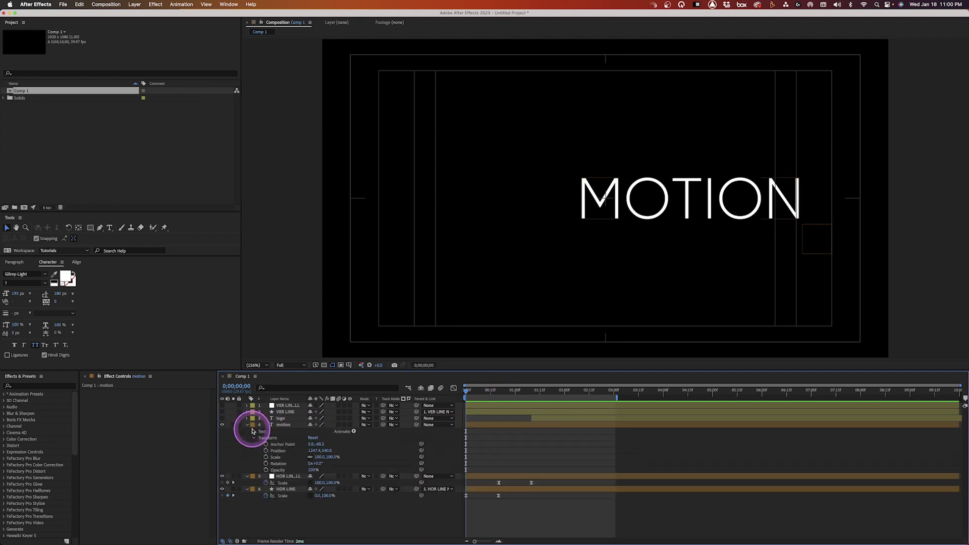
{"action": "left_click", "coordinate": [353, 431]}
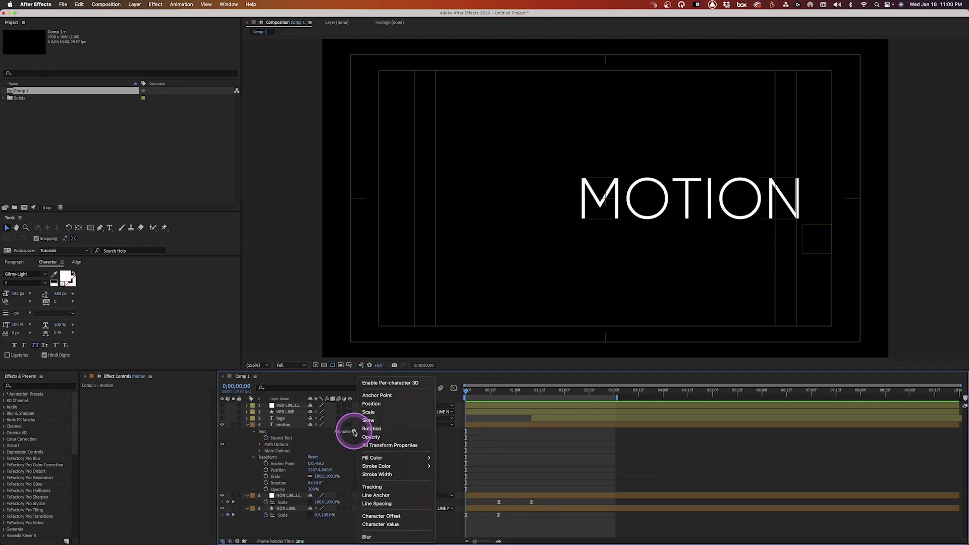
{"action": "left_click", "coordinate": [381, 404]}
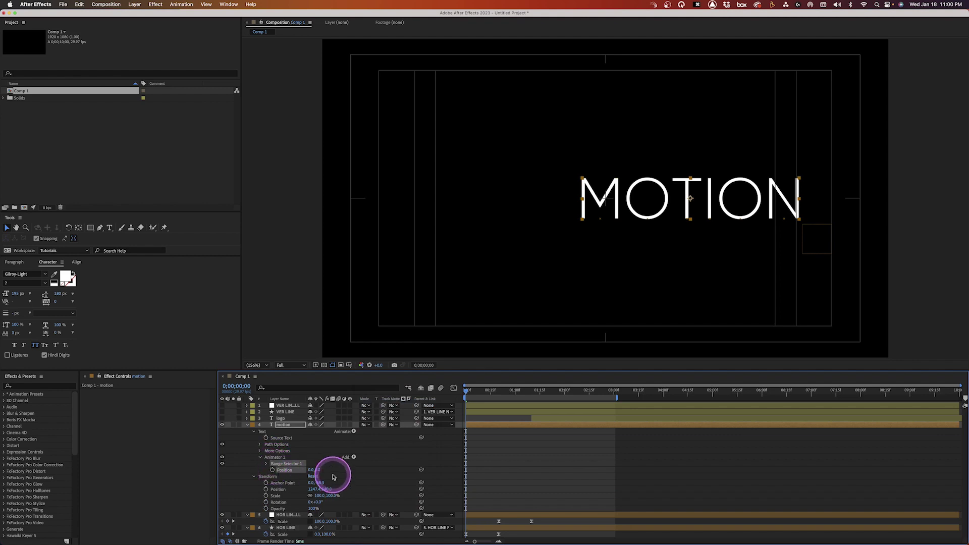
- Set the animator's vertical Position to about 175 so MOTION sits just beneath the horizontal bar, checking it at 0;00;00;20
{"action": "left_click_drag", "start_coordinate": [318, 470], "coordinate": [389, 459]}
{"action": "left_click", "coordinate": [503, 392]}
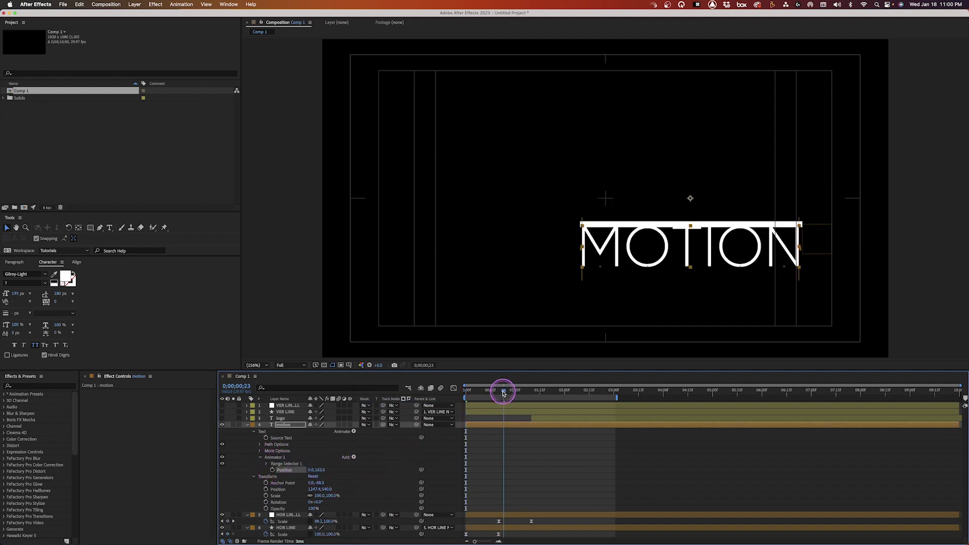
{"action": "left_click", "coordinate": [318, 471]}
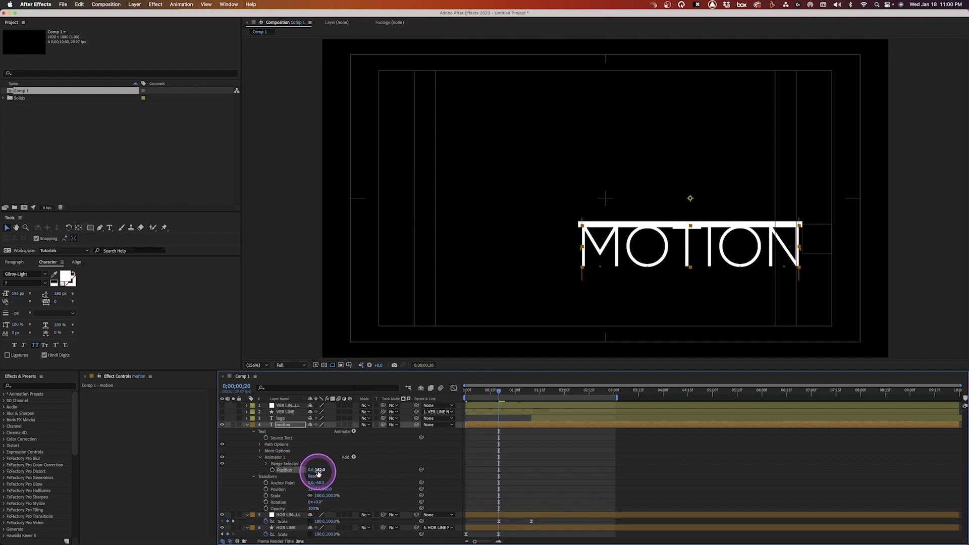
{"action": "left_click_drag", "start_coordinate": [318, 470], "coordinate": [283, 481]}
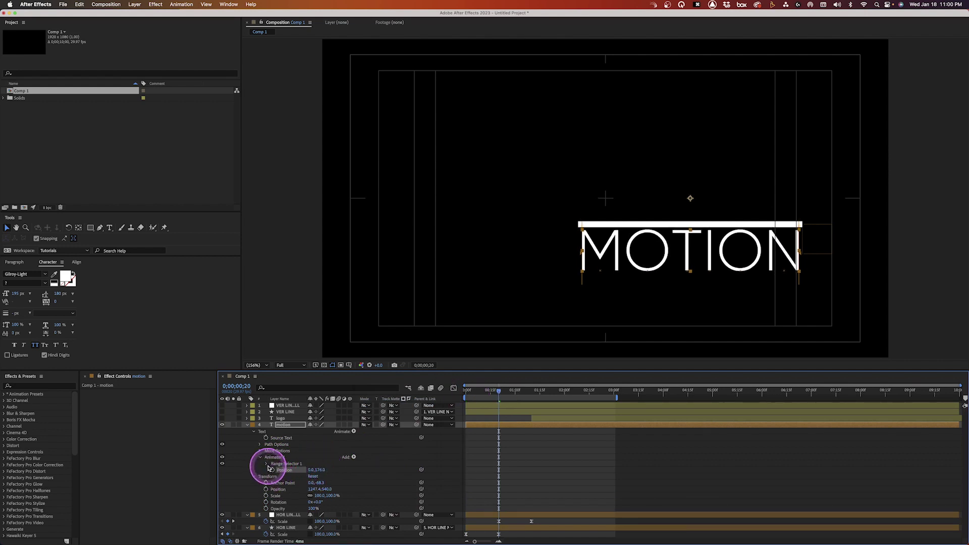
- In Range Selector 1's advanced settings, keep Based On at Characters, set Shape to Ramp Up and Ease Low to 100%
{"action": "left_click", "coordinate": [266, 464]}
{"action": "left_click", "coordinate": [273, 489]}
{"action": "scroll", "coordinate": [283, 487], "scroll_direction": "down", "scroll_amount": 1}
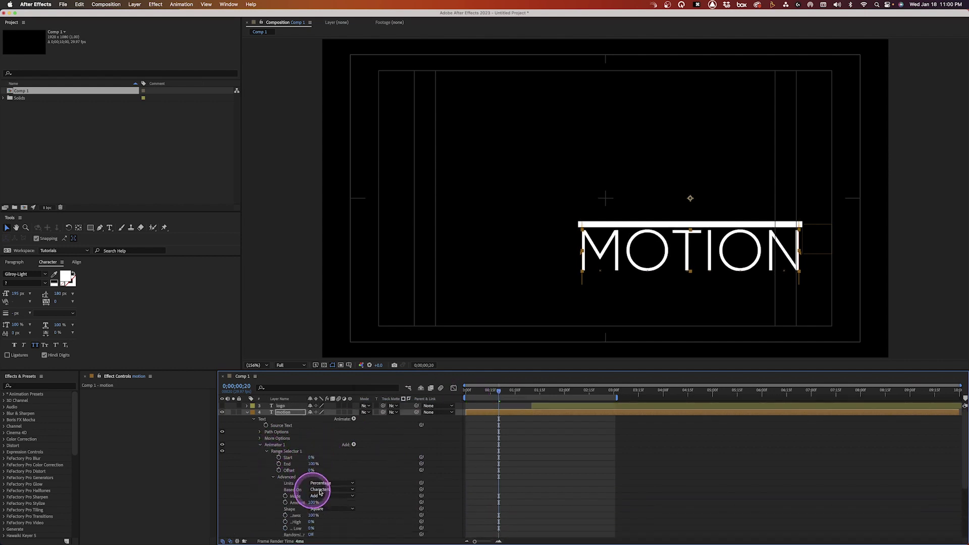
{"action": "left_click", "coordinate": [331, 489]}
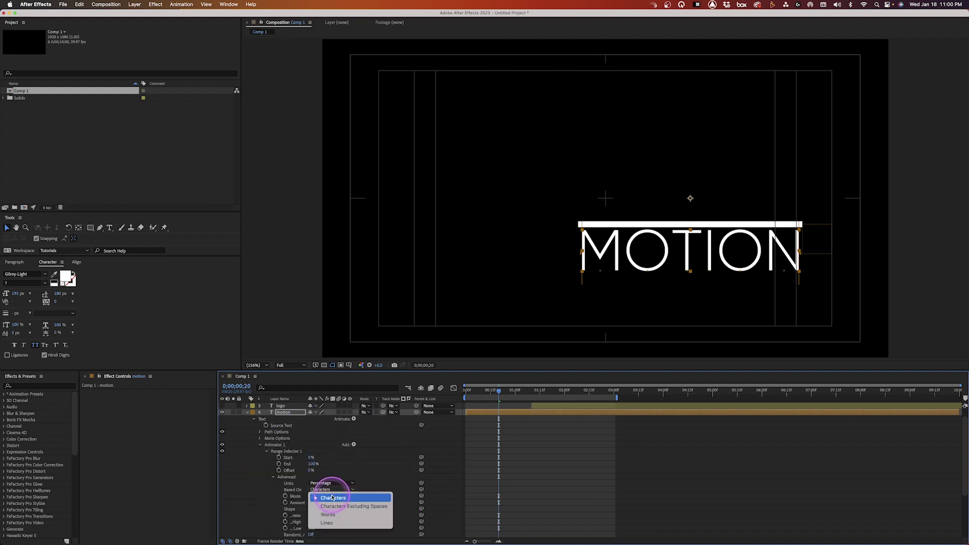
{"action": "left_click", "coordinate": [337, 494]}
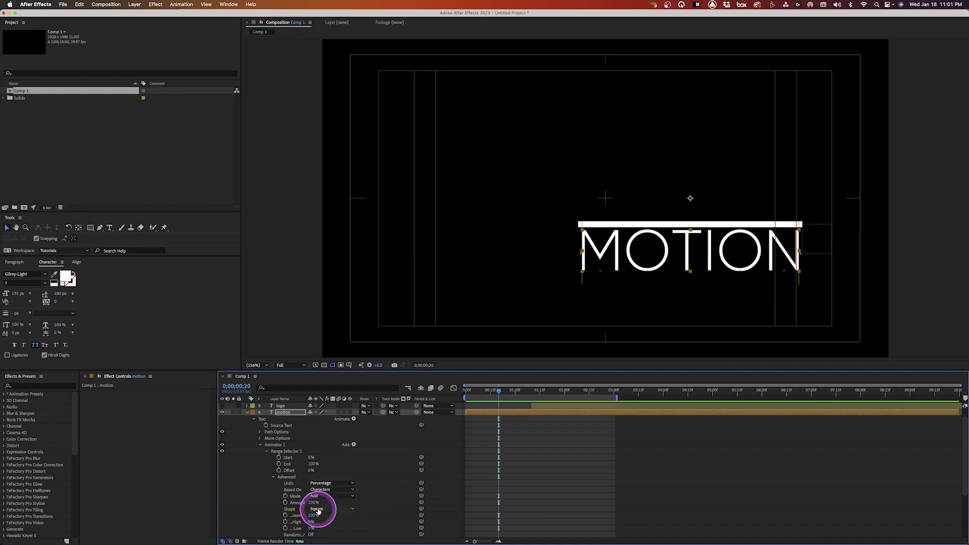
{"action": "left_click", "coordinate": [318, 508]}
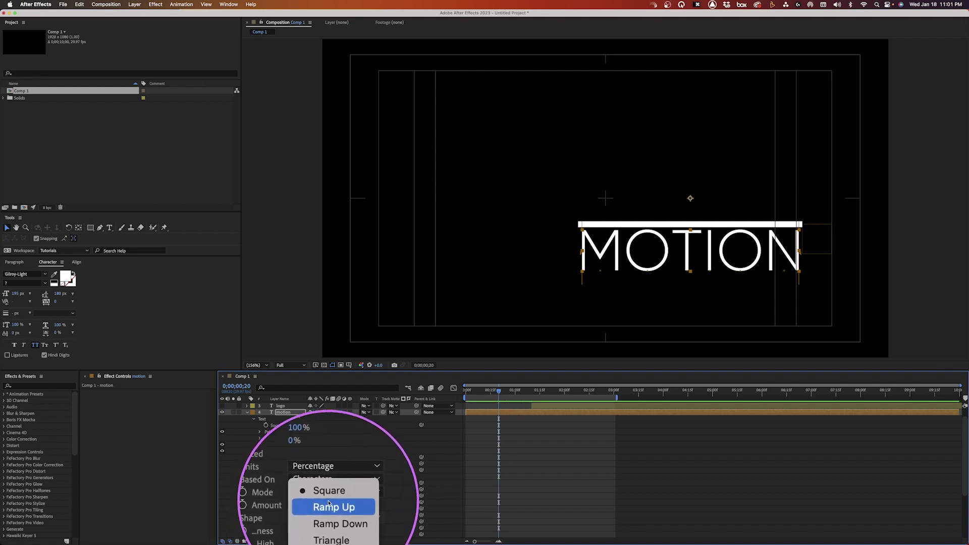
{"action": "left_click", "coordinate": [319, 515]}
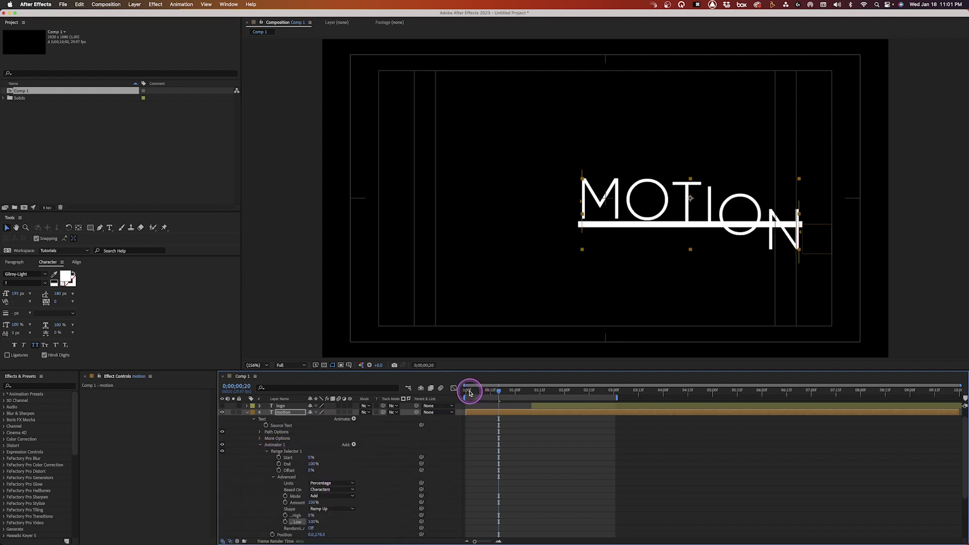
- Keyframe Range Selector 1's Offset from -100% at 0;00;00;00 to 100% at 0;00;00;20 and preview the text rise
{"action": "left_click", "coordinate": [469, 393]}
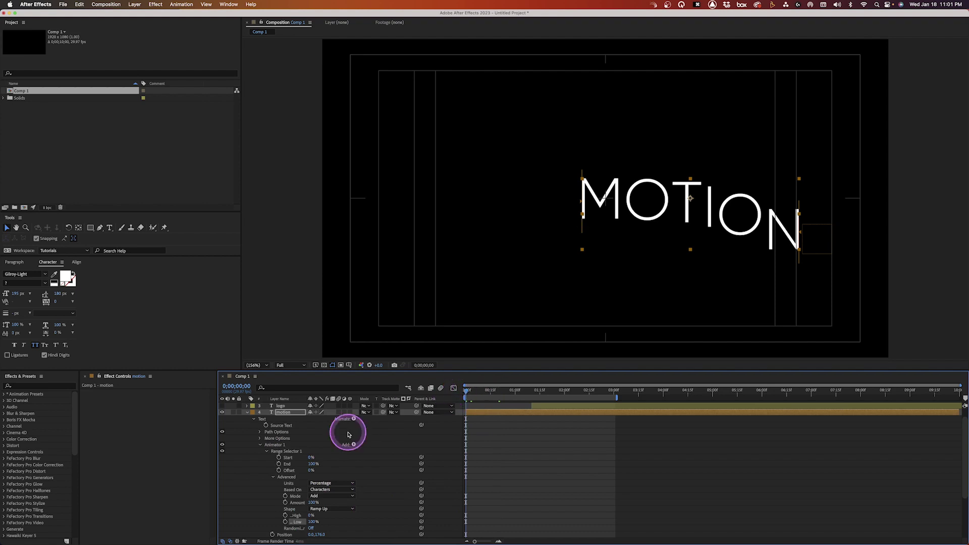
{"action": "left_click", "coordinate": [279, 471]}
{"action": "left_click_drag", "start_coordinate": [312, 471], "coordinate": [263, 466]}
{"action": "key", "text": "shift+Page_Down"}
{"action": "key", "text": "shift+Page_Down"}
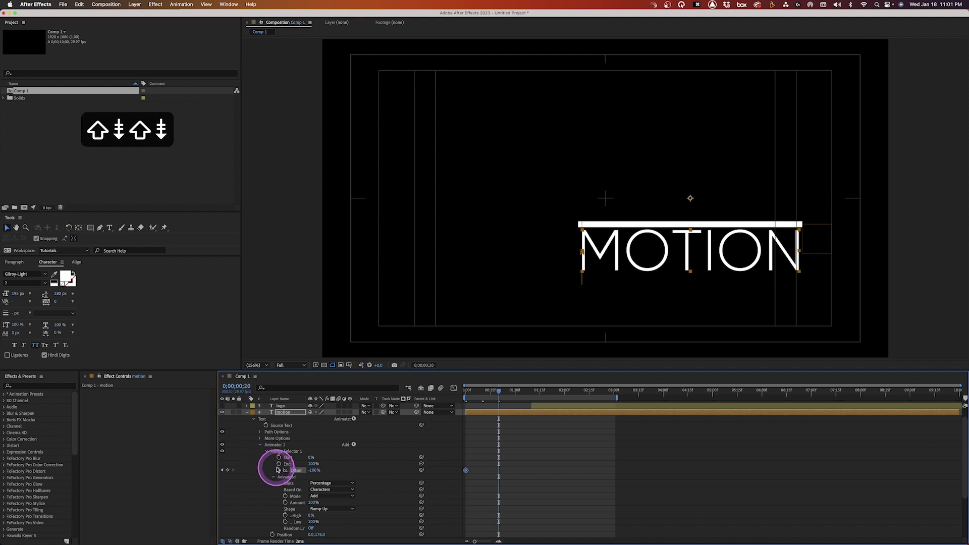
{"action": "left_click_drag", "start_coordinate": [313, 471], "coordinate": [382, 469]}
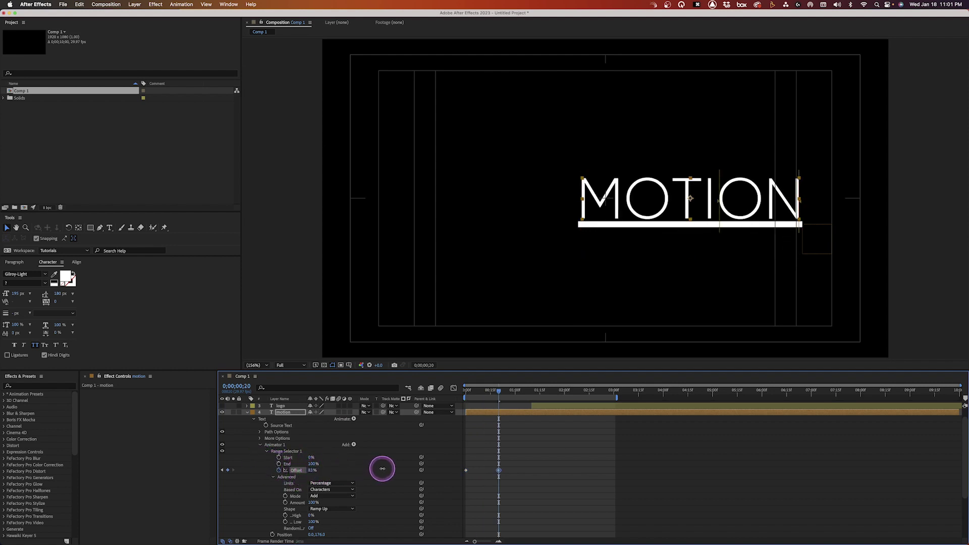
{"action": "left_click", "coordinate": [464, 391]}
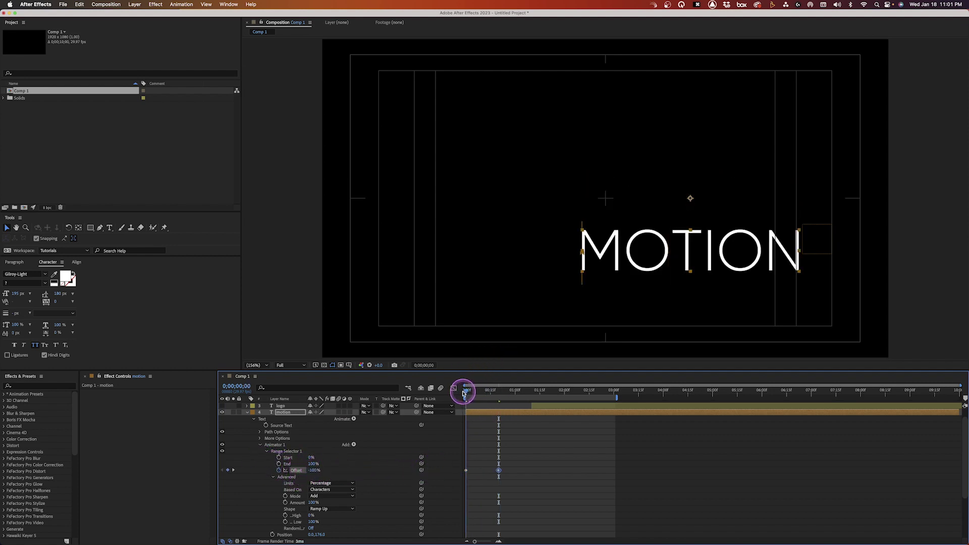
{"action": "key", "text": "space"}
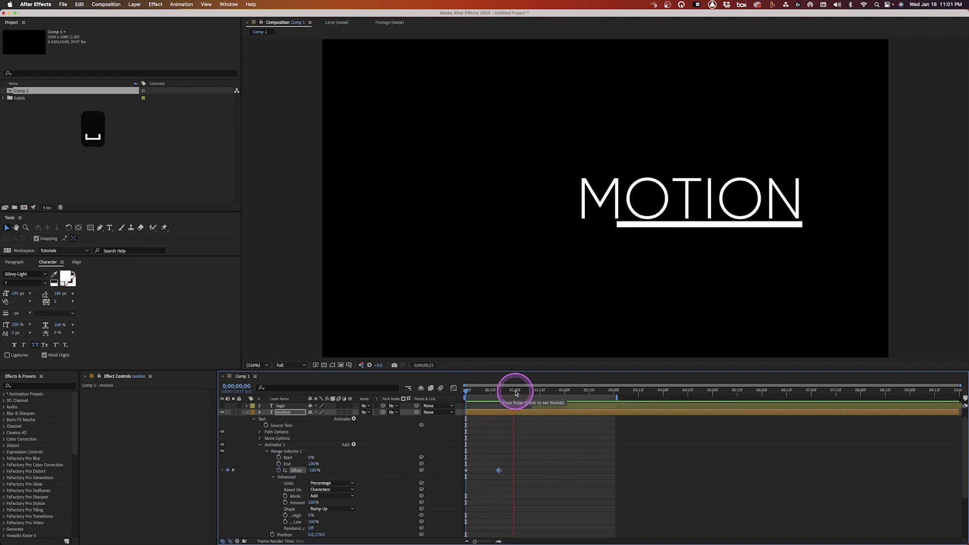
{"action": "key", "text": "space"}
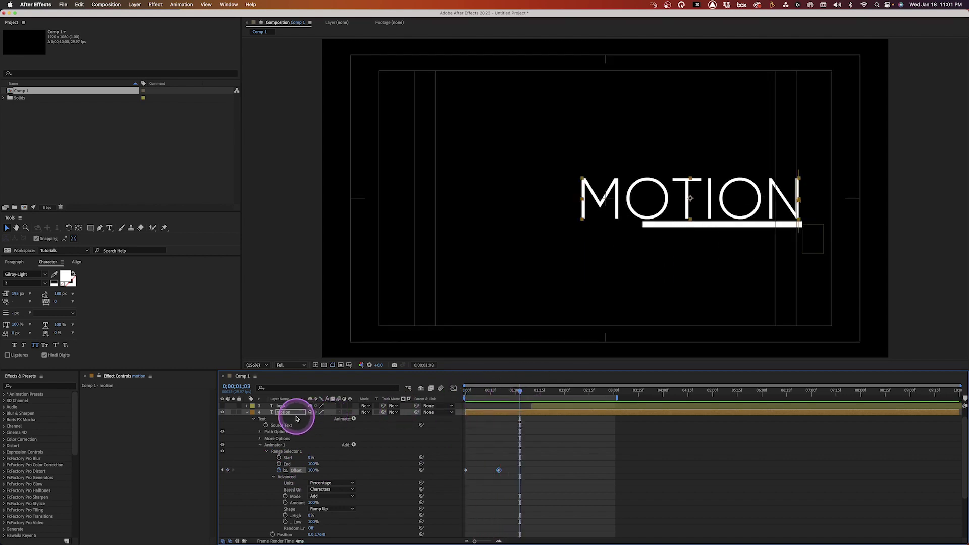
- Start the motion layer at 0;00;00;20, shift HOR LINE NULL's scale keyframes to begin where the offset animation ends, and preview
{"action": "left_click", "coordinate": [277, 413]}
{"action": "key", "text": "u"}
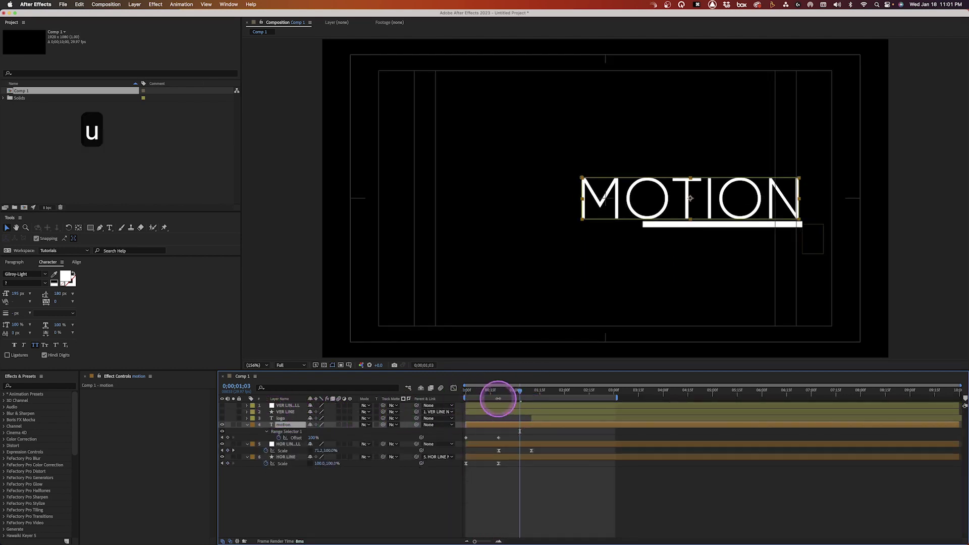
{"action": "left_click", "coordinate": [500, 393]}
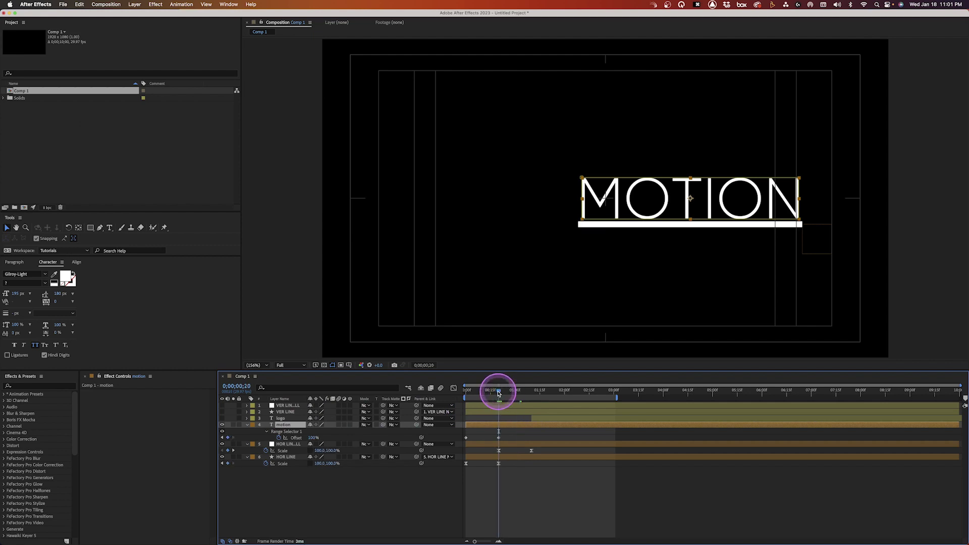
{"action": "key", "text": "bracketleft"}
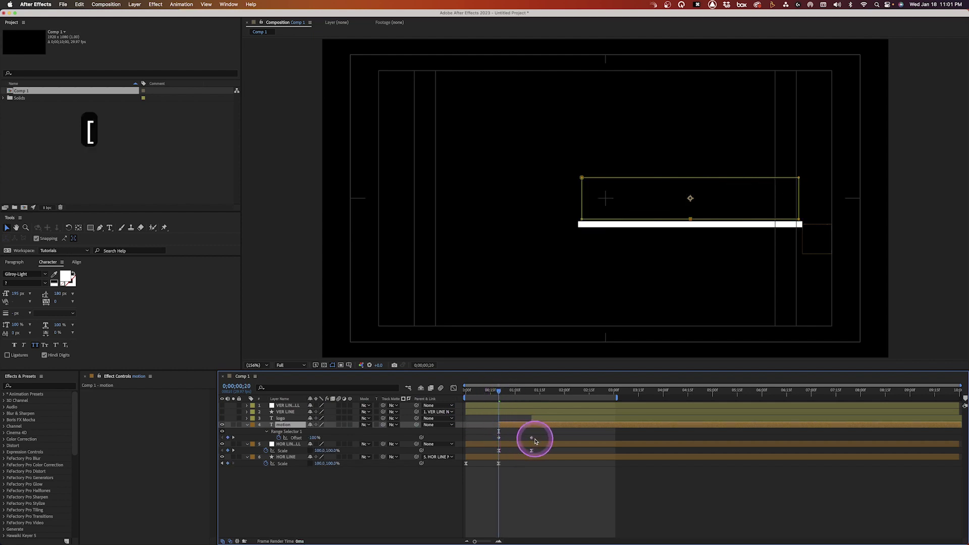
{"action": "left_click_drag", "start_coordinate": [536, 441], "coordinate": [499, 450]}
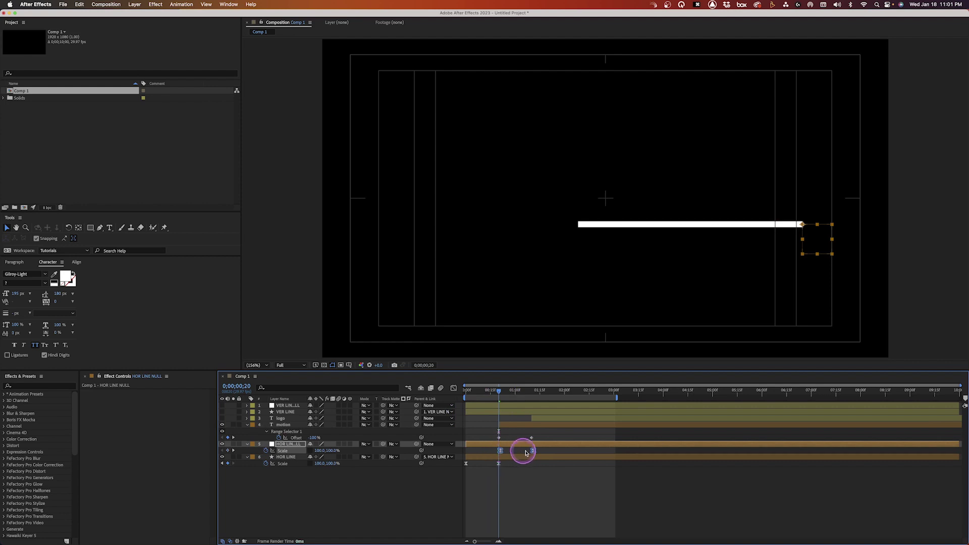
{"action": "key", "text": "0"}
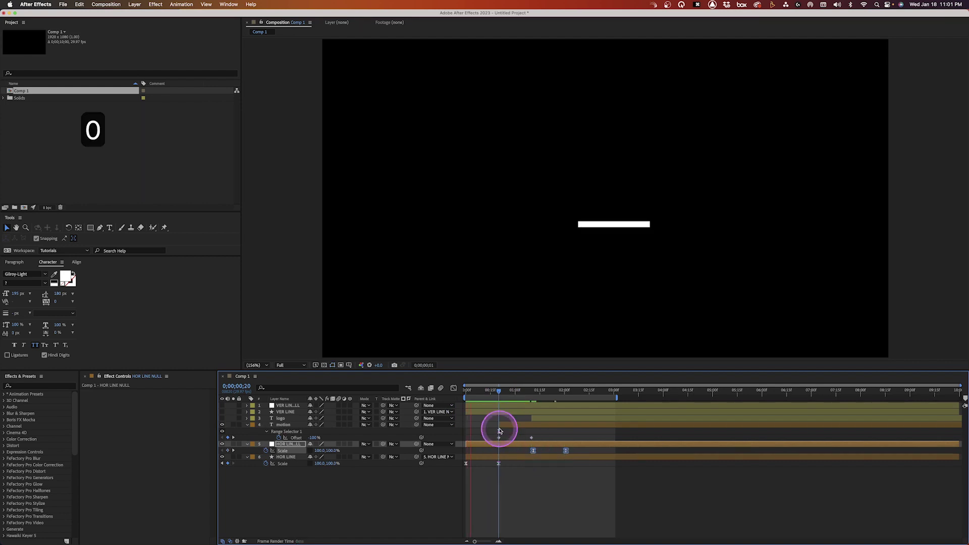
{"action": "key", "text": "space"}
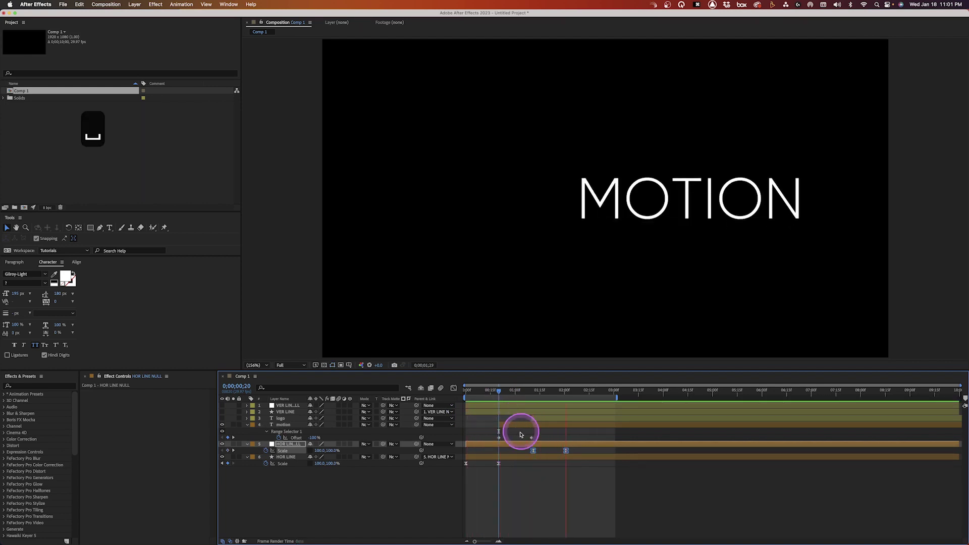
- Start the motion layer at 0;00;00;11 so the text rises sooner, and preview the animation
{"action": "left_click_drag", "start_coordinate": [473, 395], "coordinate": [483, 395]}
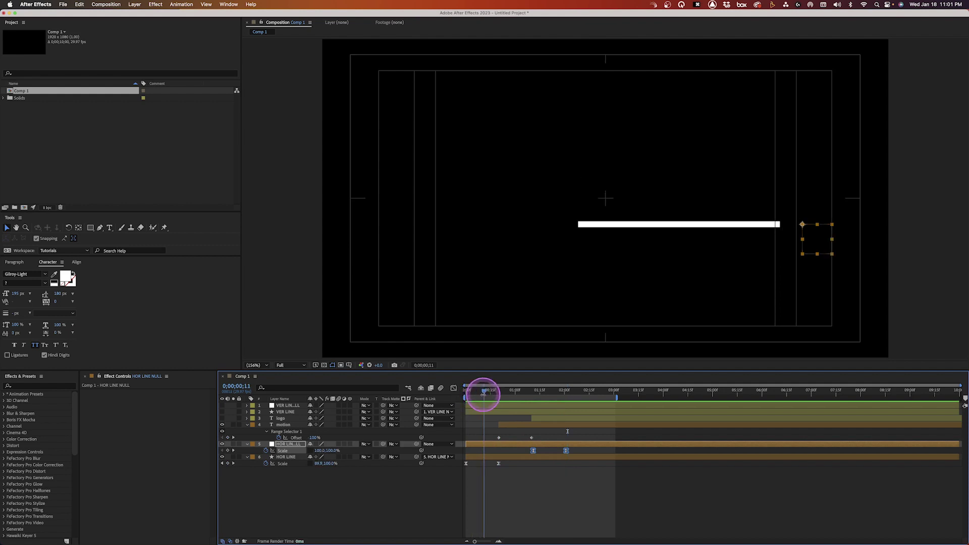
{"action": "left_click", "coordinate": [508, 426]}
{"action": "key", "text": "bracketleft"}
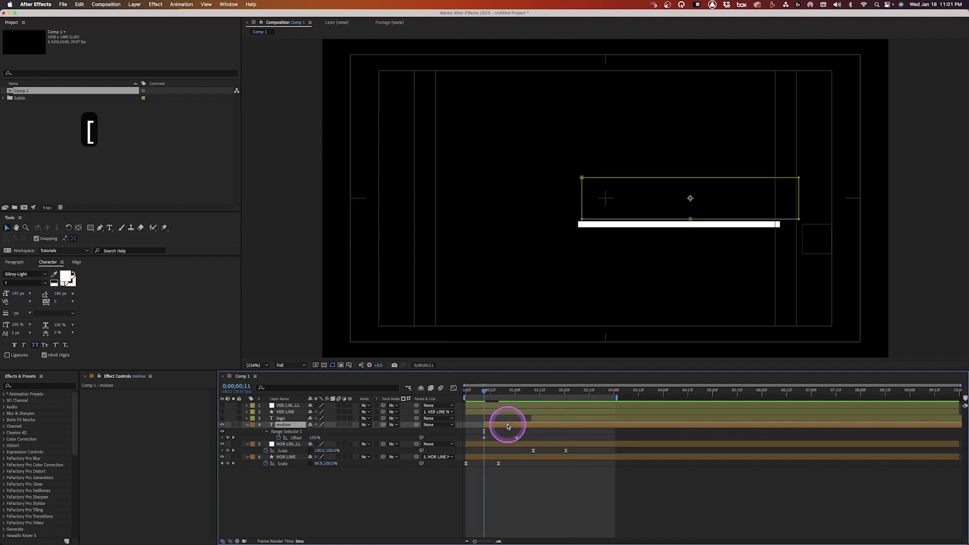
{"action": "key", "text": "KP_0"}
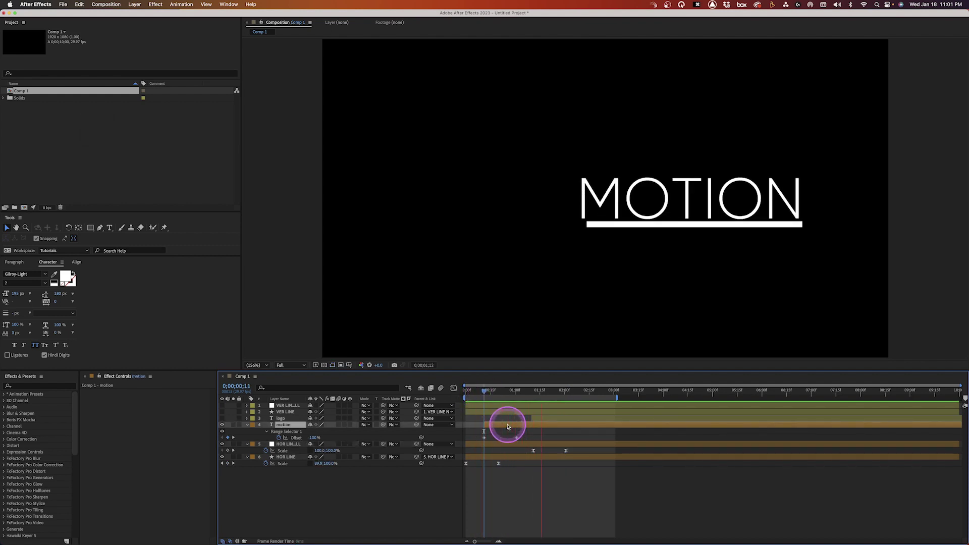
{"action": "key", "text": "space"}
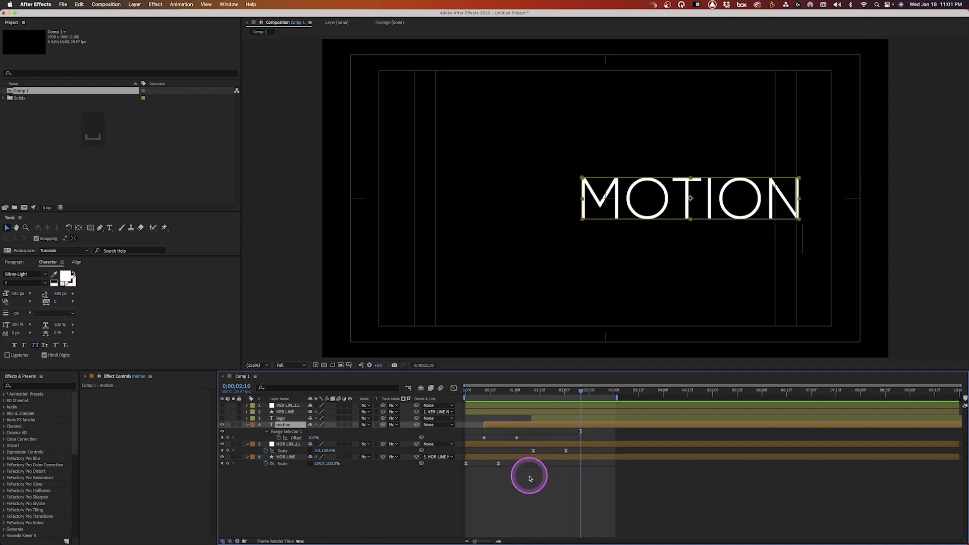
- Reveal the keyframes of all layers and make the VER LINE NULL, VER LINE and logo layers visible again
{"action": "left_click", "coordinate": [530, 475]}
{"action": "key", "text": "u"}
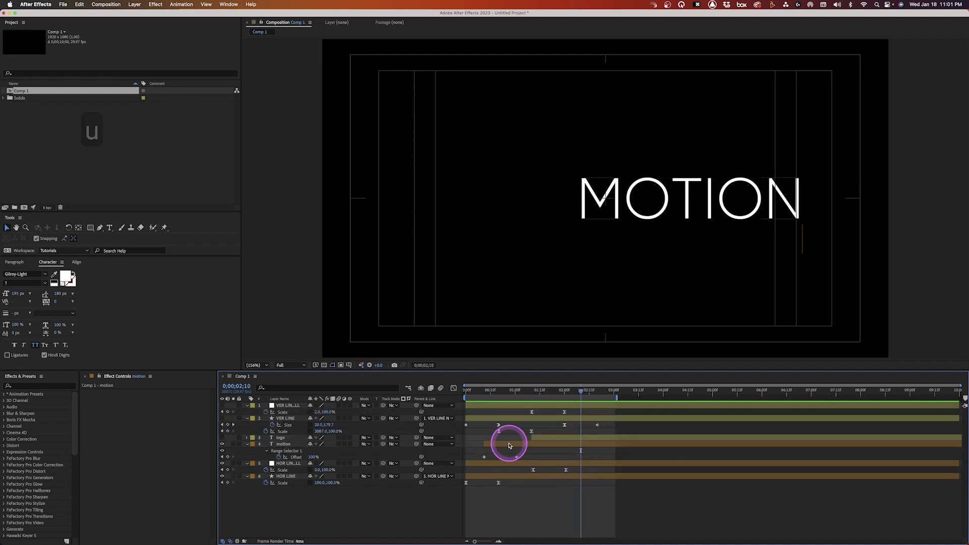
{"action": "left_click", "coordinate": [280, 406]}
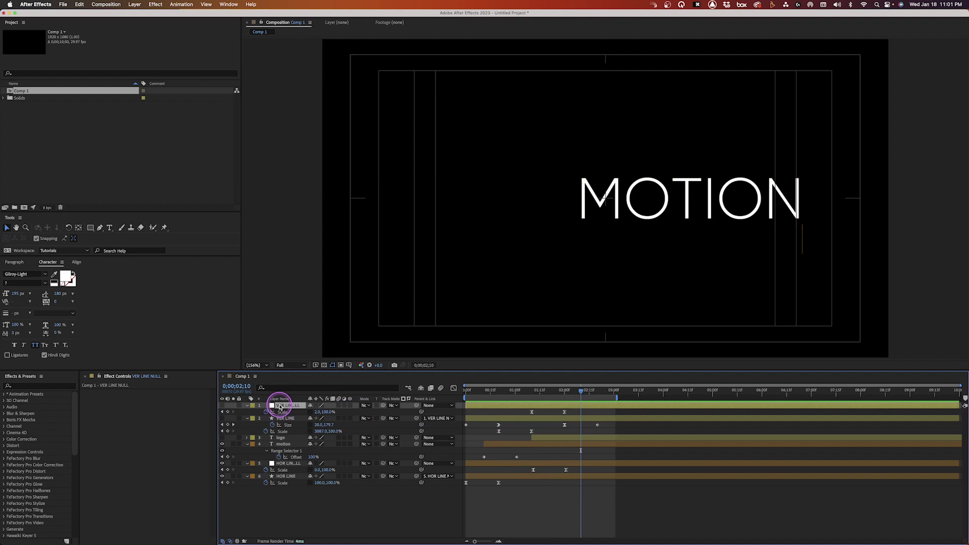
{"action": "left_click", "coordinate": [282, 476], "text": "shift"}
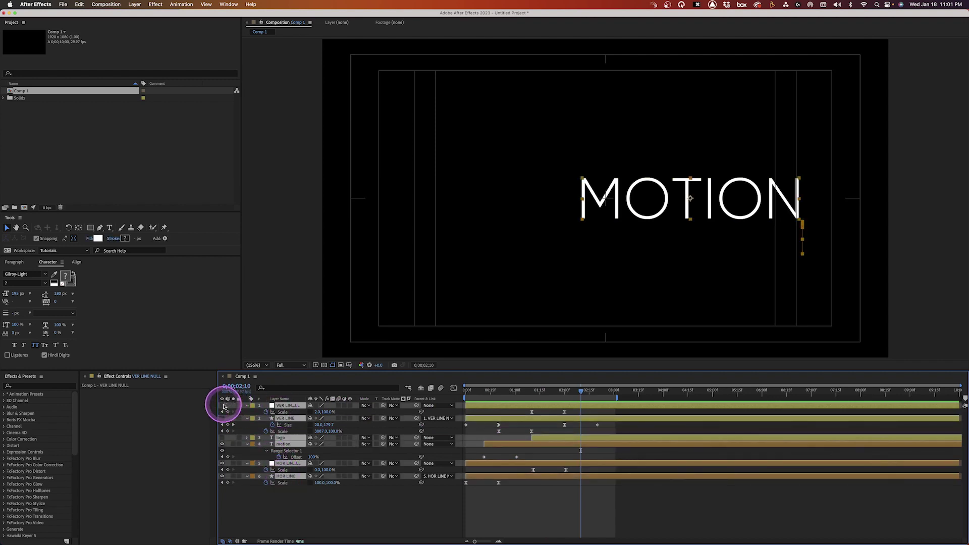
{"action": "left_click_drag", "start_coordinate": [224, 407], "coordinate": [222, 437]}
{"action": "left_click", "coordinate": [284, 483]}
- Delay the motion, HOR LINE NULL and HOR LINE layers together so HOR LINE starts at about 0;00;00;18, and check the timing at 0;00;02;00
{"action": "left_click", "coordinate": [517, 446]}
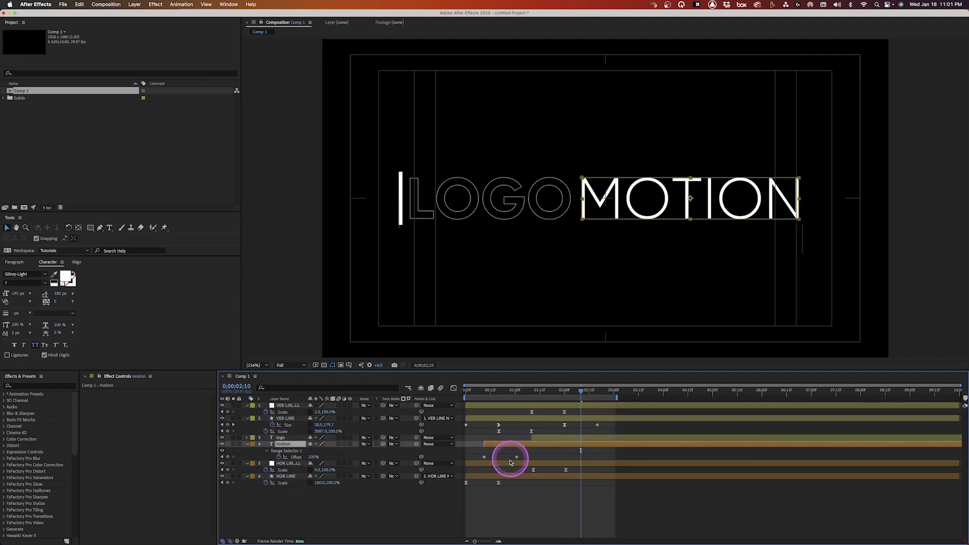
{"action": "left_click", "coordinate": [511, 477], "text": "shift"}
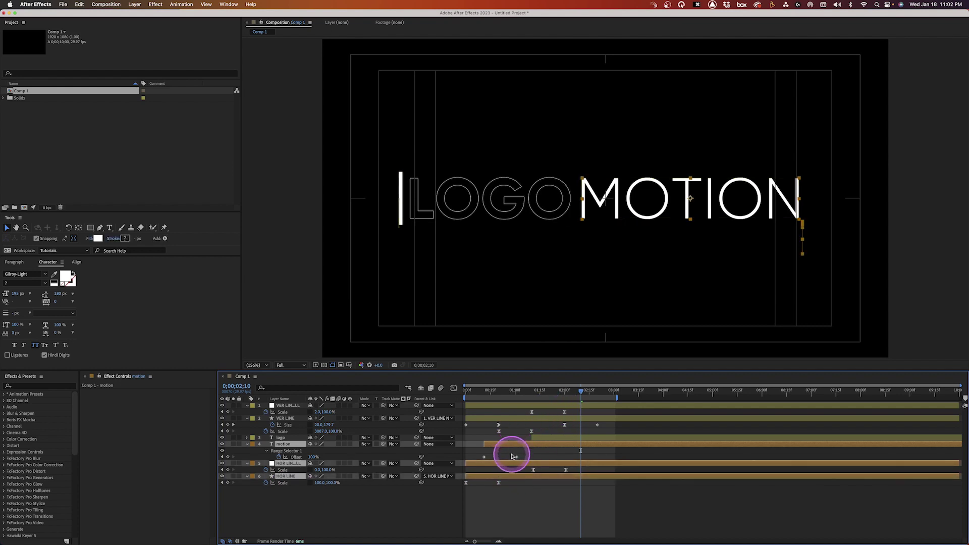
{"action": "left_click_drag", "start_coordinate": [529, 467], "coordinate": [540, 468]}
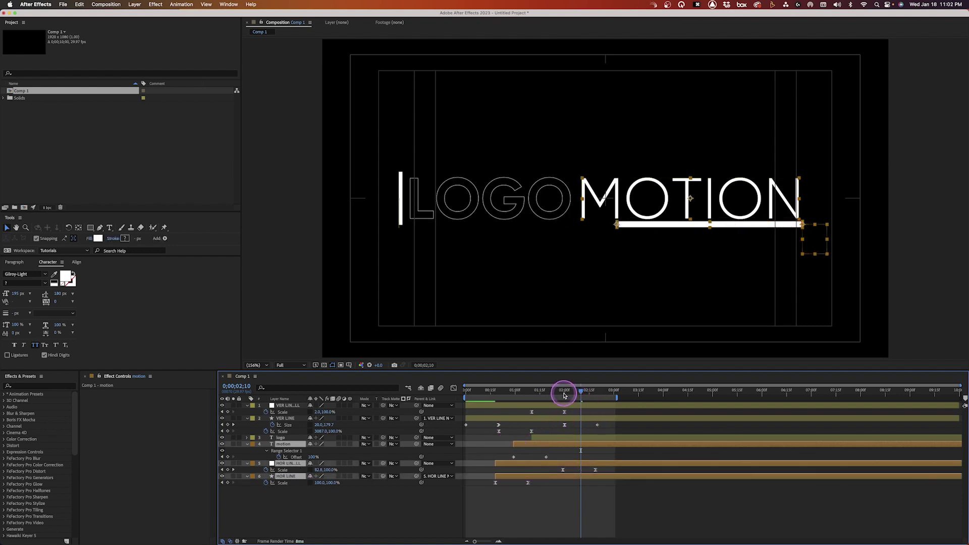
{"action": "left_click_drag", "start_coordinate": [565, 395], "coordinate": [566, 395]}
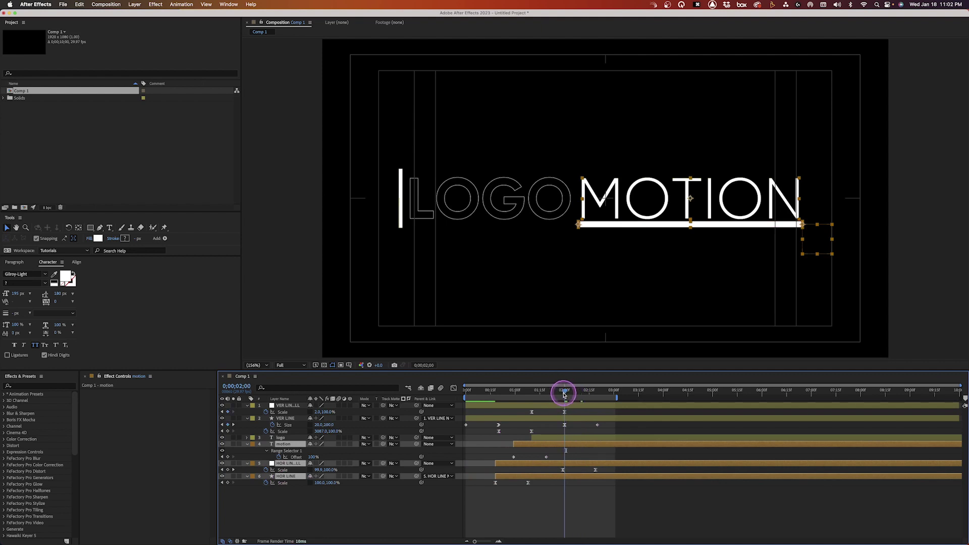
- Extend the work area past 0;00;03;15, delay the motion, HOR LINE NULL and HOR LINE layers until motion starts at 0;00;01;20, and preview
{"action": "left_click_drag", "start_coordinate": [618, 396], "coordinate": [647, 397]}
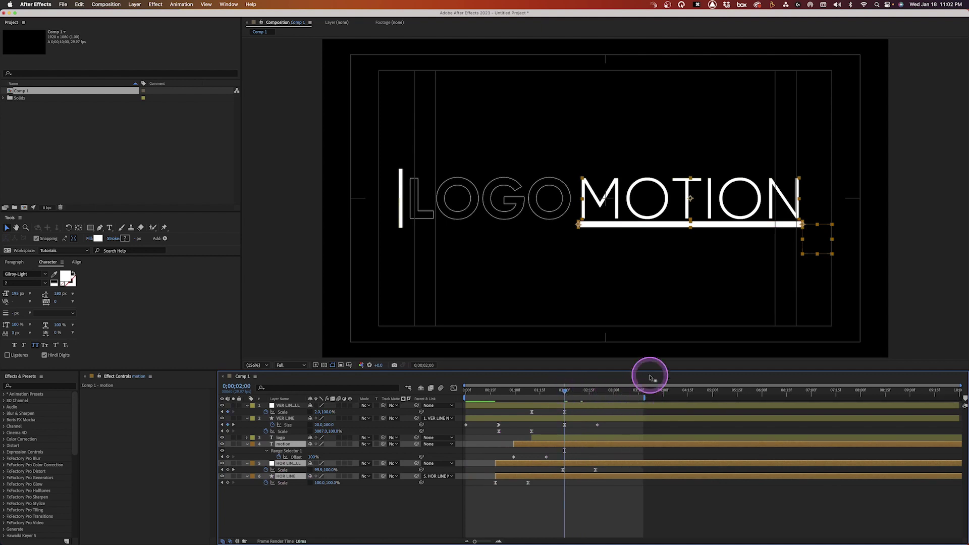
{"action": "key", "text": "space"}
{"action": "left_click_drag", "start_coordinate": [505, 476], "coordinate": [515, 476]}
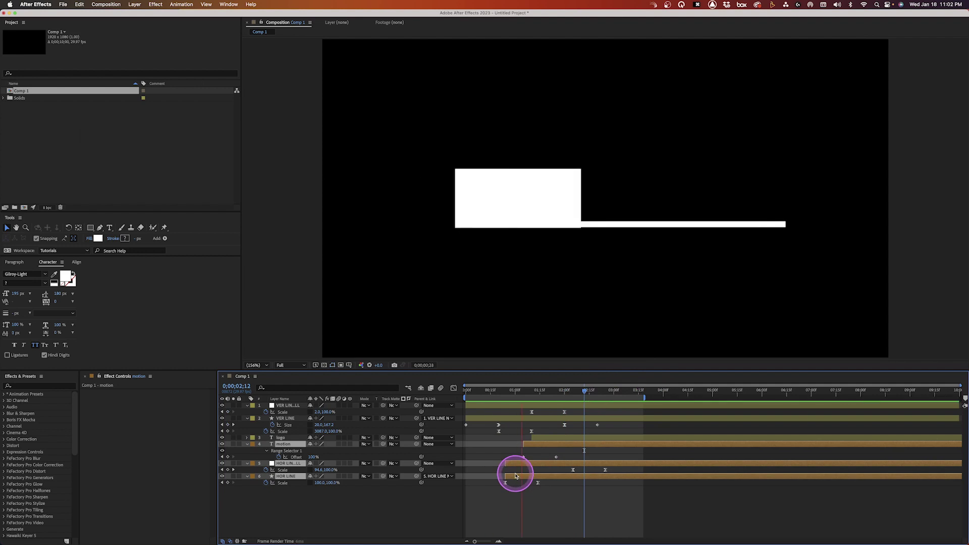
{"action": "left_click_drag", "start_coordinate": [492, 392], "coordinate": [531, 391]}
{"action": "mouse_move", "coordinate": [523, 476]}
{"action": "left_mouse_down"}
{"action": "mouse_move", "coordinate": [541, 477]}
{"action": "mouse_move", "coordinate": [530, 476]}
{"action": "left_mouse_up"}
{"action": "left_click", "coordinate": [538, 392]}
{"action": "key", "text": "KP_0"}
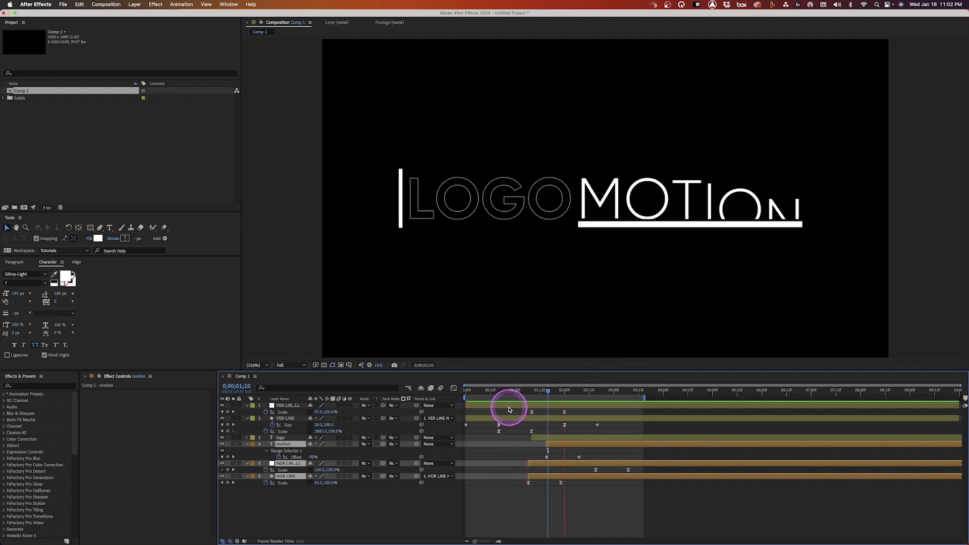
- Align HOR LINE NULL's scale and VER LINE's final size keyframes at about 0;00;02;12, shift VER LINE NULL's scale keyframes slightly earlier, and preview
{"action": "left_click", "coordinate": [597, 390]}
{"action": "left_click_drag", "start_coordinate": [636, 471], "coordinate": [581, 471]}
{"action": "left_click_drag", "start_coordinate": [606, 427], "coordinate": [524, 412]}
{"action": "key", "text": "space"}
{"action": "key", "text": "KP_0"}
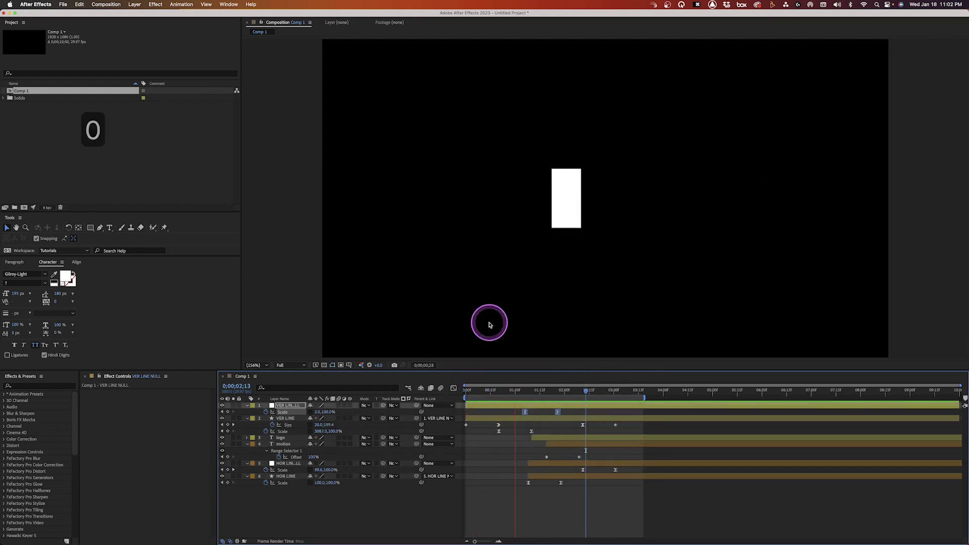
- Create a shape layer from the logo text at 0;00;03;00 and expose its individual letter groups
{"action": "left_click", "coordinate": [613, 391]}
{"action": "left_click", "coordinate": [382, 492]}
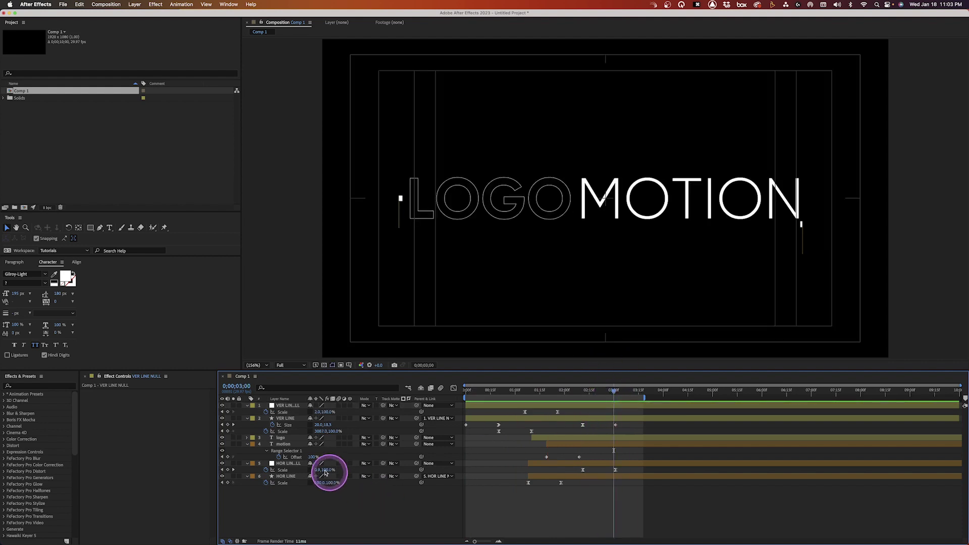
{"action": "left_click", "coordinate": [281, 438]}
{"action": "right_click", "coordinate": [281, 439]}
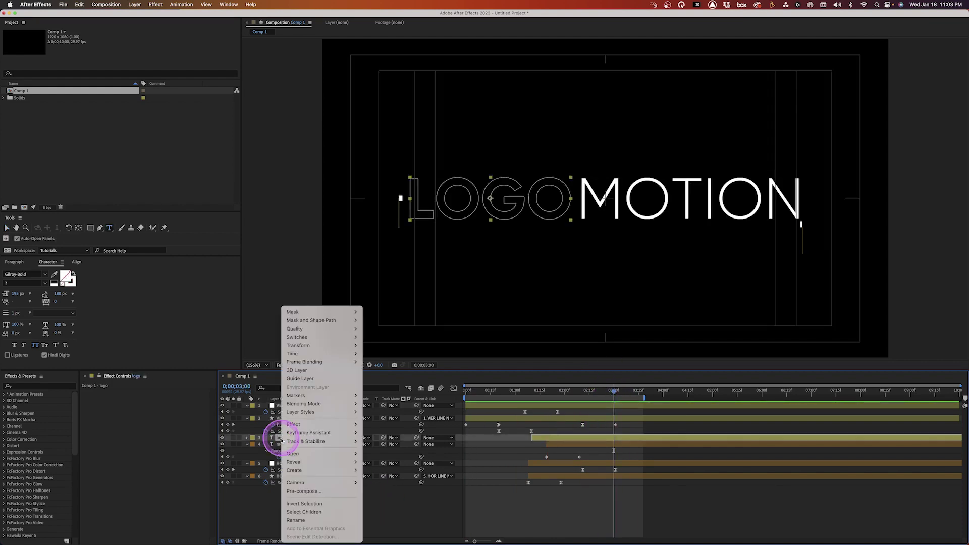
{"action": "mouse_move", "coordinate": [302, 470]}
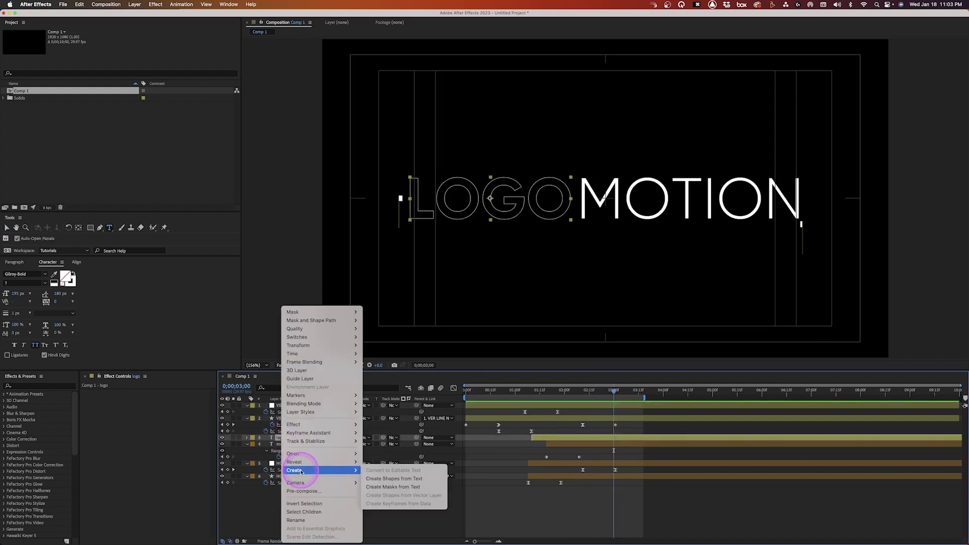
{"action": "left_click", "coordinate": [382, 478]}
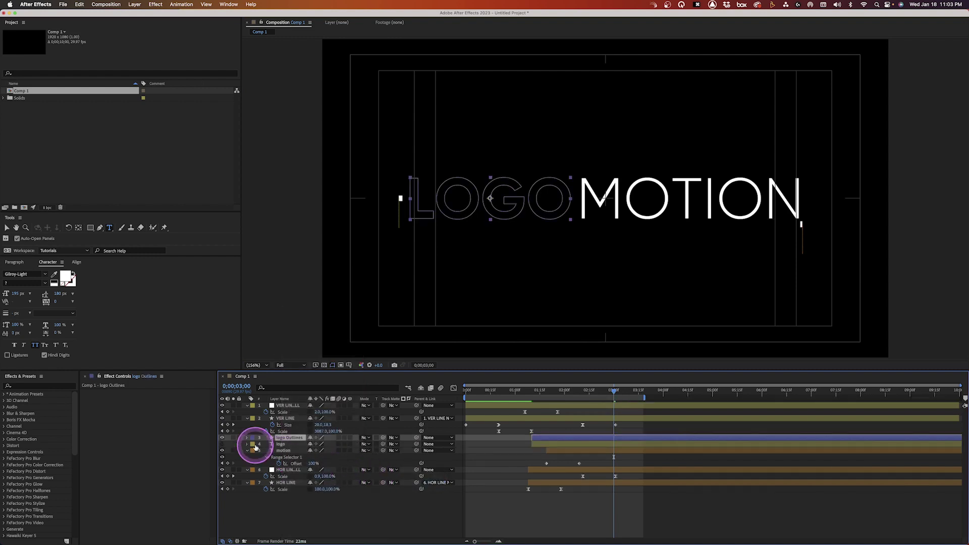
{"action": "left_click", "coordinate": [278, 437]}
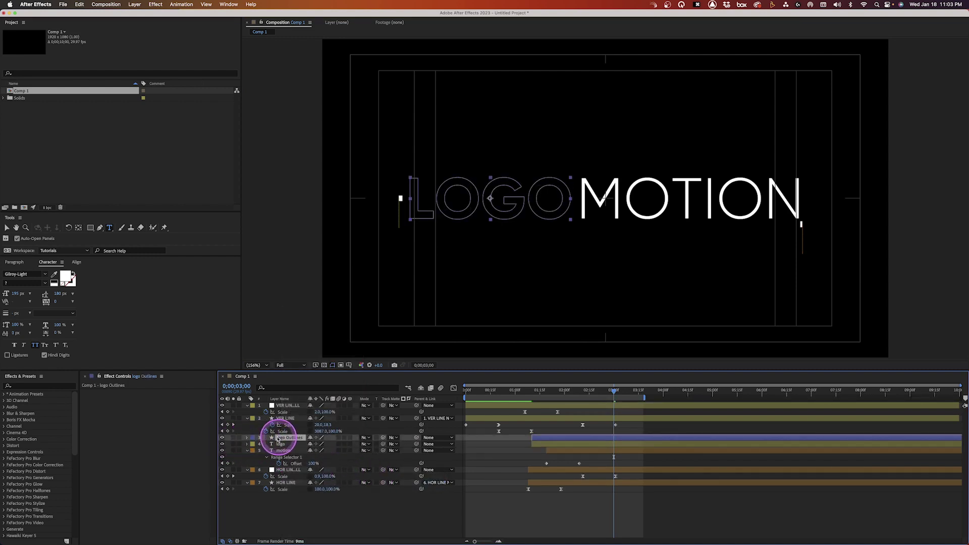
{"action": "left_click", "coordinate": [247, 437]}
{"action": "left_click", "coordinate": [254, 444]}
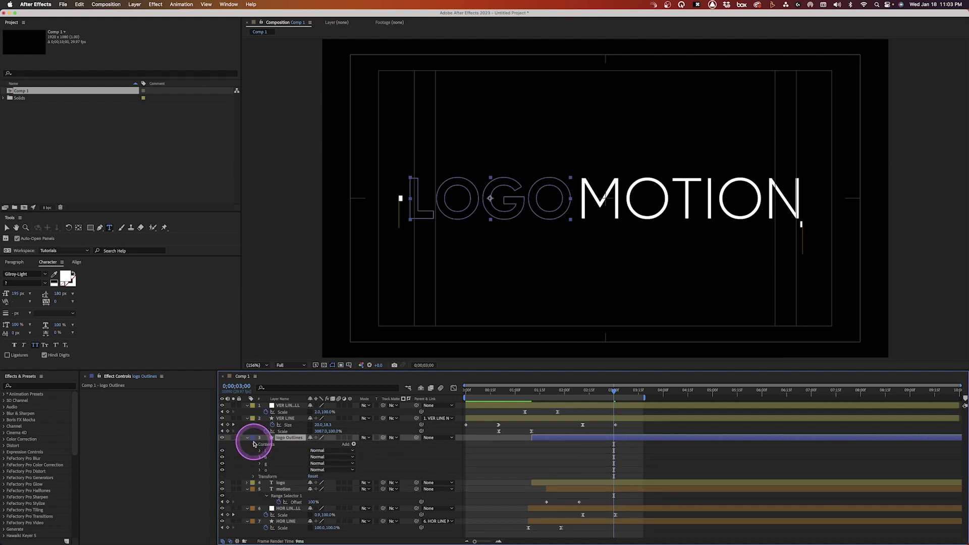
- Set the logo Outlines stroke colour to bright blue (009DFA) and hide the layer controls in the composition view
{"action": "left_click", "coordinate": [7, 227]}
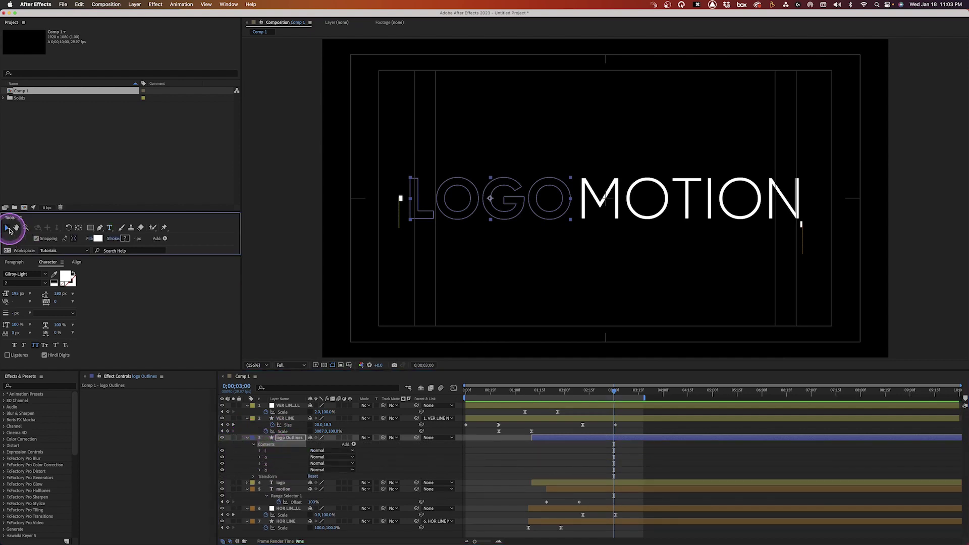
{"action": "left_click", "coordinate": [125, 238]}
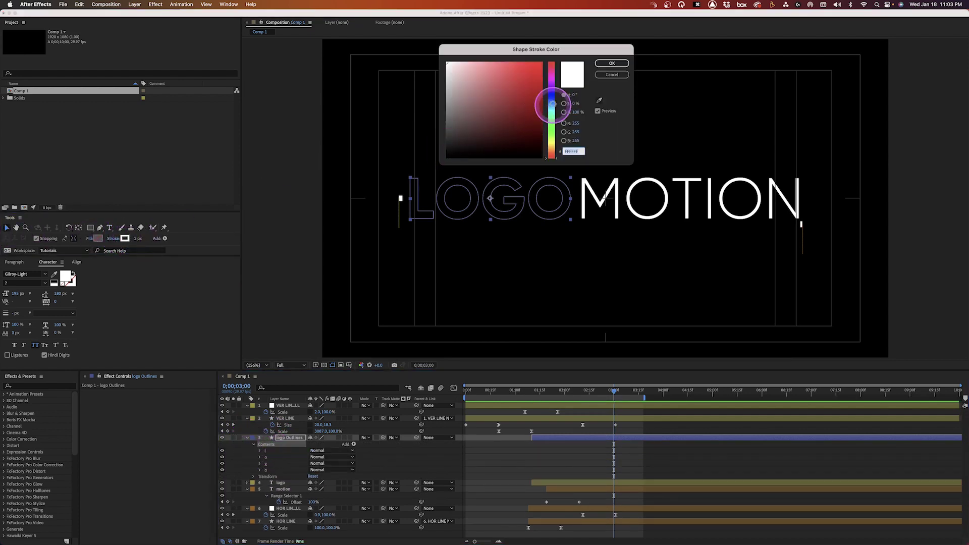
{"action": "left_click", "coordinate": [553, 110]}
{"action": "left_click", "coordinate": [544, 72]}
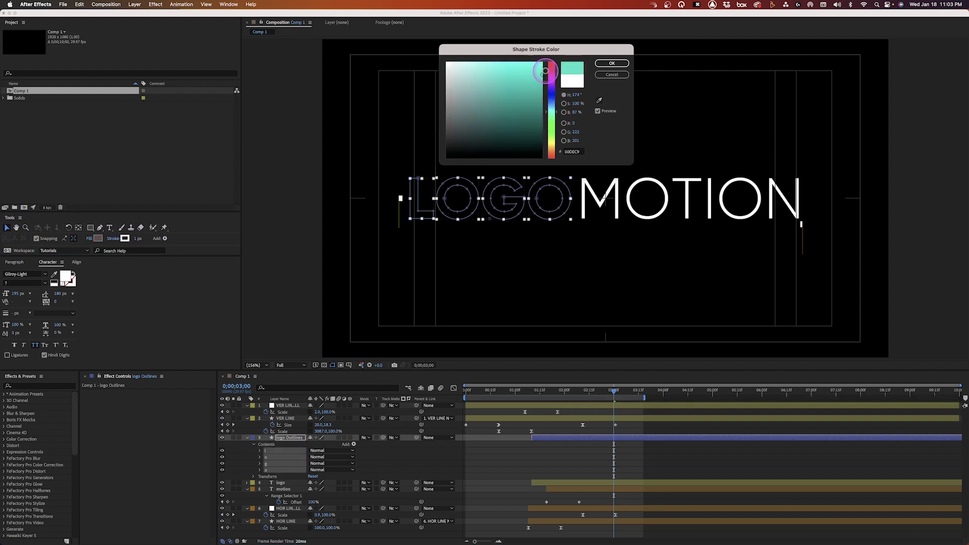
{"action": "left_click", "coordinate": [552, 104]}
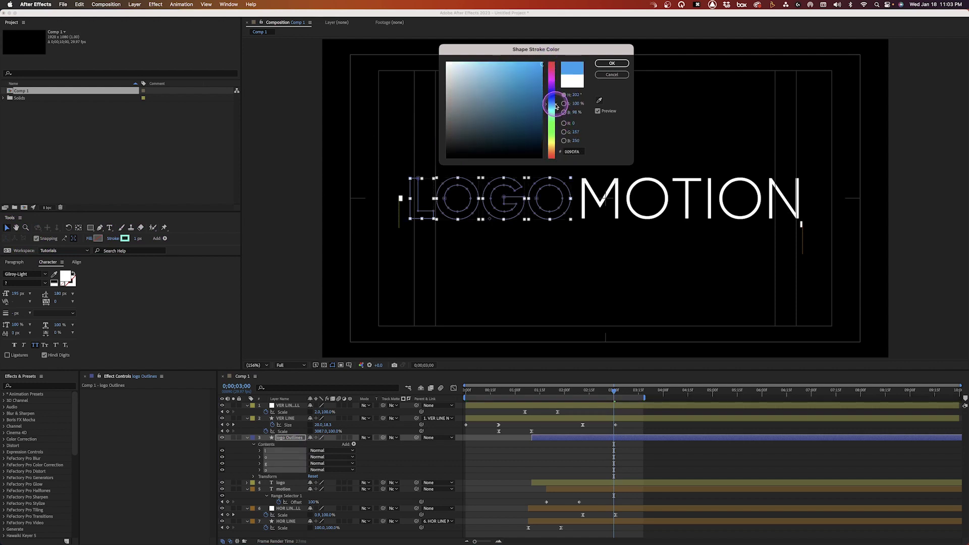
{"action": "left_click", "coordinate": [608, 64]}
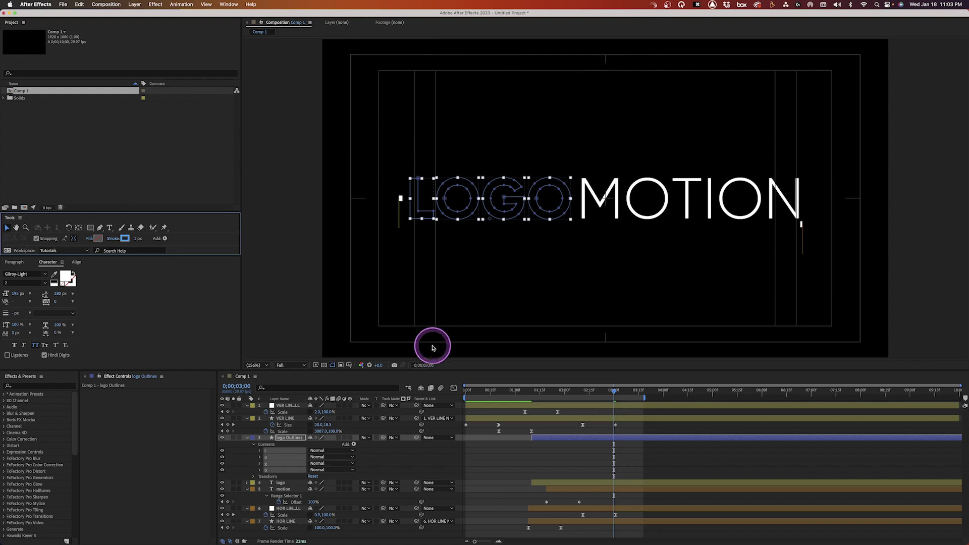
{"action": "key", "text": "shift+super+h"}
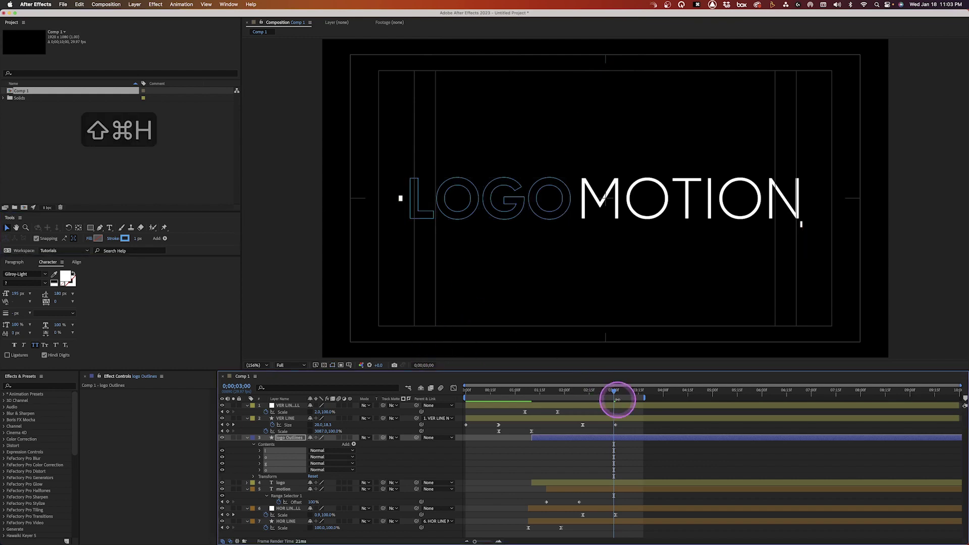
- Start the logo Outlines layer at 0;00;02;06, add Trim Paths to its contents, and collapse the letter groups
{"action": "left_click_drag", "start_coordinate": [565, 394], "coordinate": [574, 393]}
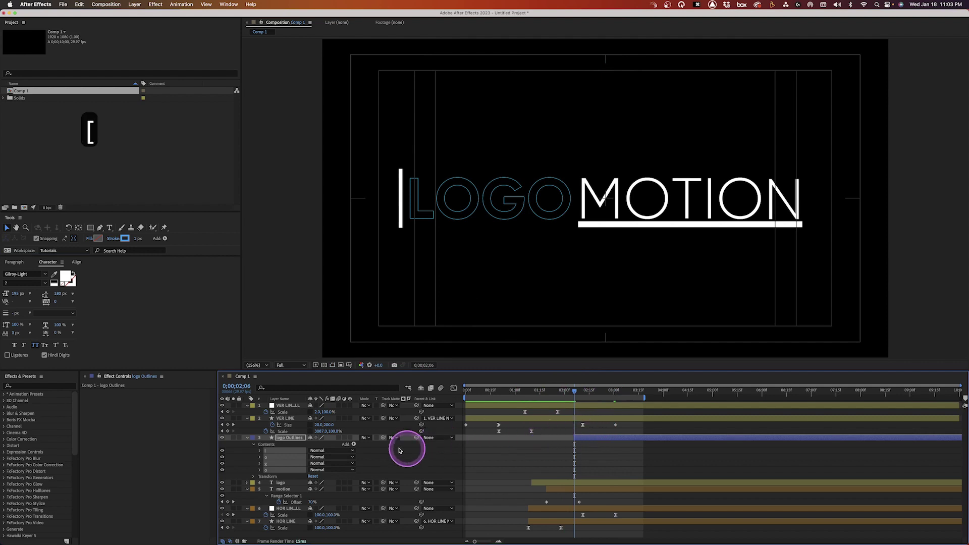
{"action": "left_click", "coordinate": [275, 444]}
{"action": "left_click", "coordinate": [353, 444]}
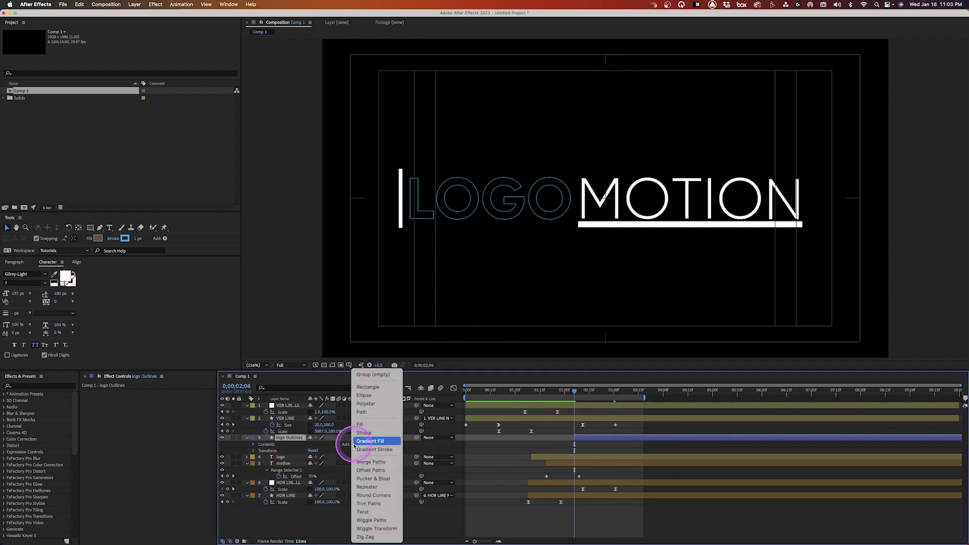
{"action": "left_click", "coordinate": [375, 503]}
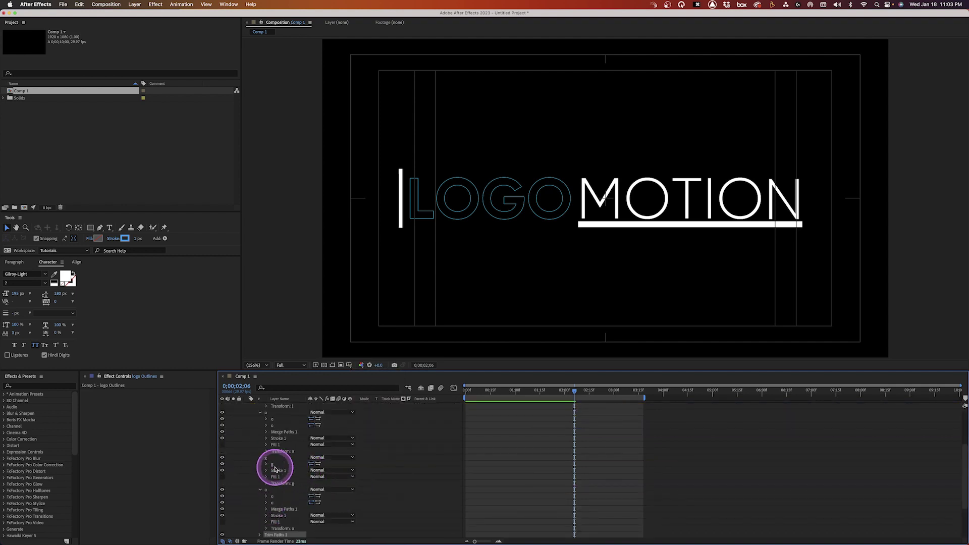
{"action": "left_click", "coordinate": [261, 459]}
{"action": "left_click", "coordinate": [261, 421]}
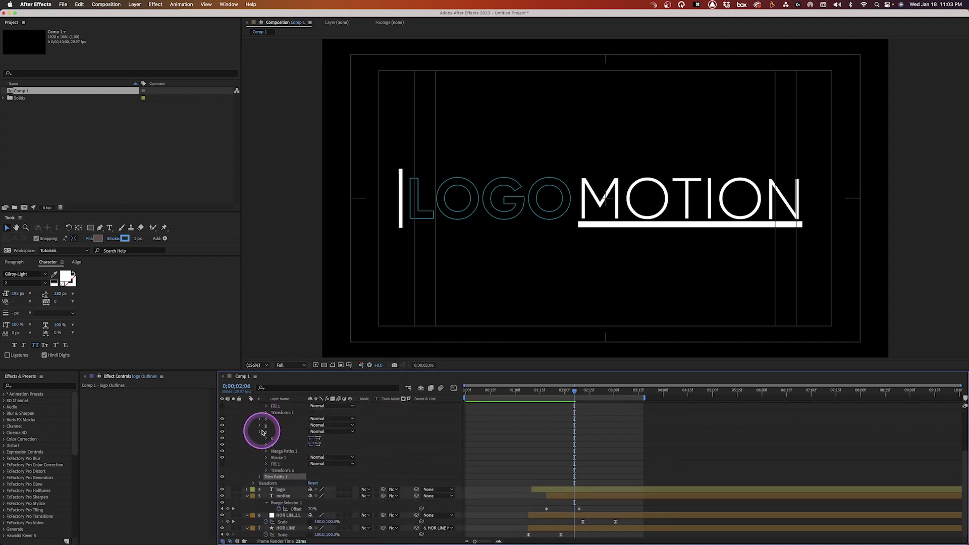
{"action": "left_click", "coordinate": [260, 438]}
- Keyframe the Trim Paths End on logo Outlines from 0% at 0;00;02;06 to 100% at 0;00;03;16
{"action": "left_click", "coordinate": [260, 476]}
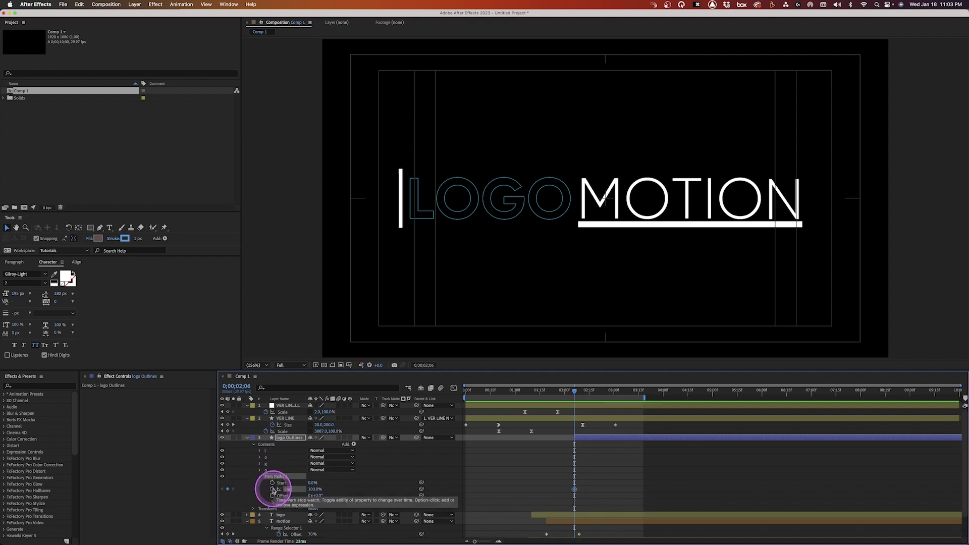
{"action": "key", "text": "shift+Page_Down"}
{"action": "key", "text": "shift+Page_Down"}
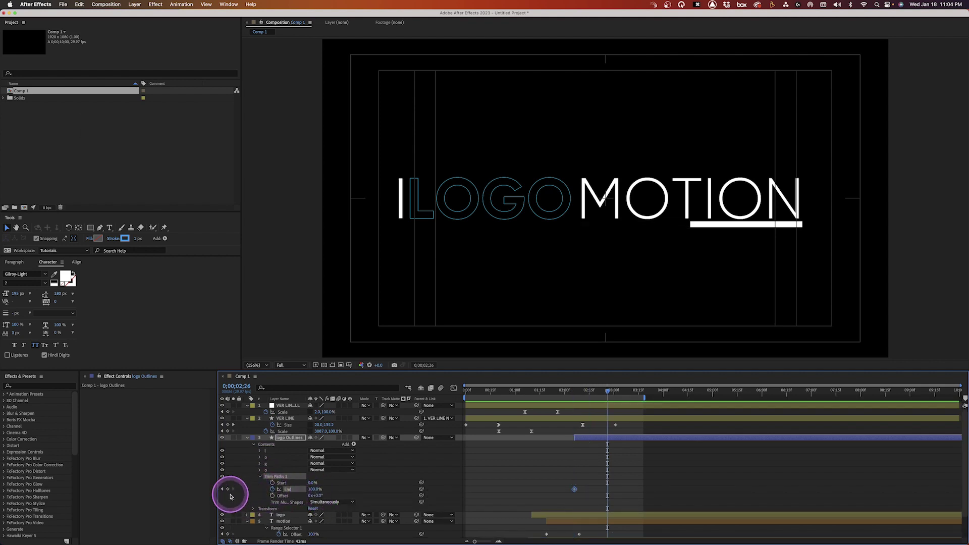
{"action": "key", "text": "shift+Page_Down"}
{"action": "key", "text": "shift+Page_Down"}
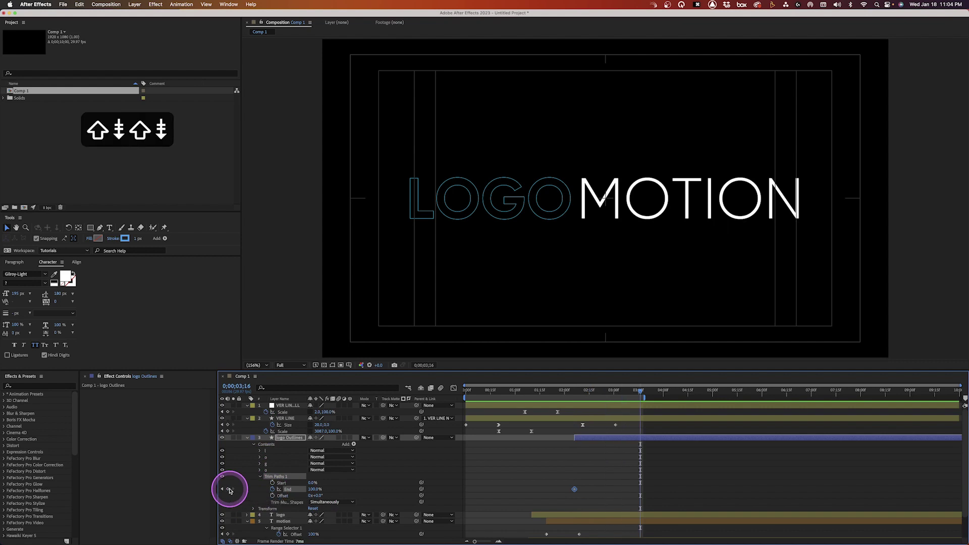
{"action": "left_click", "coordinate": [228, 490]}
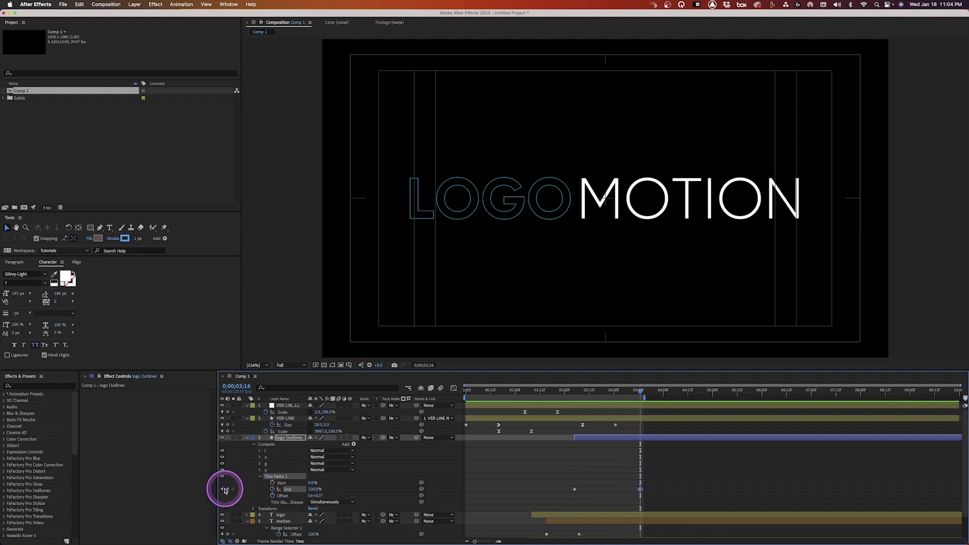
{"action": "left_click", "coordinate": [223, 490]}
{"action": "left_click_drag", "start_coordinate": [313, 490], "coordinate": [240, 485]}
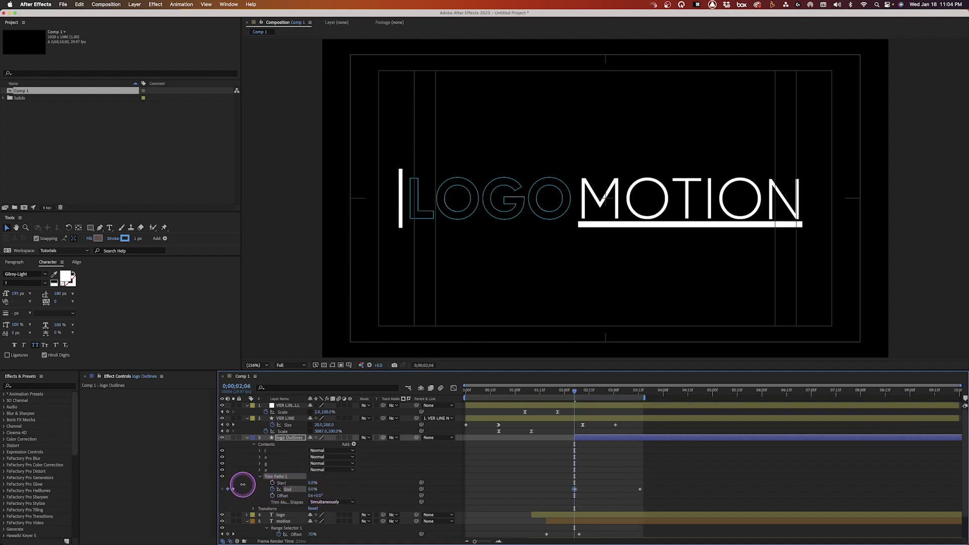
- Keyframe the Trim Paths Offset from -180° at 0;00;02;06 to 0° at 0;00;03;16
{"action": "left_click", "coordinate": [272, 496]}
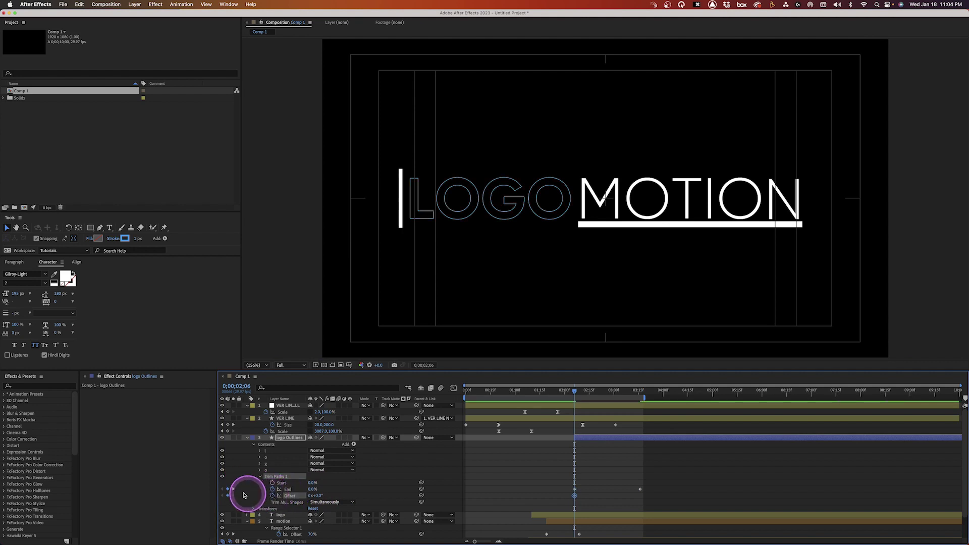
{"action": "left_click", "coordinate": [235, 489]}
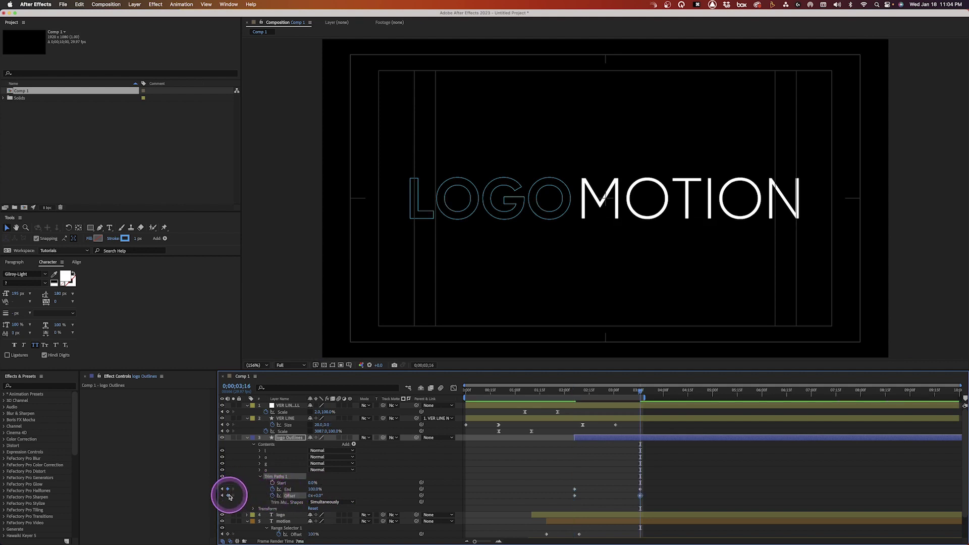
{"action": "left_click", "coordinate": [222, 495]}
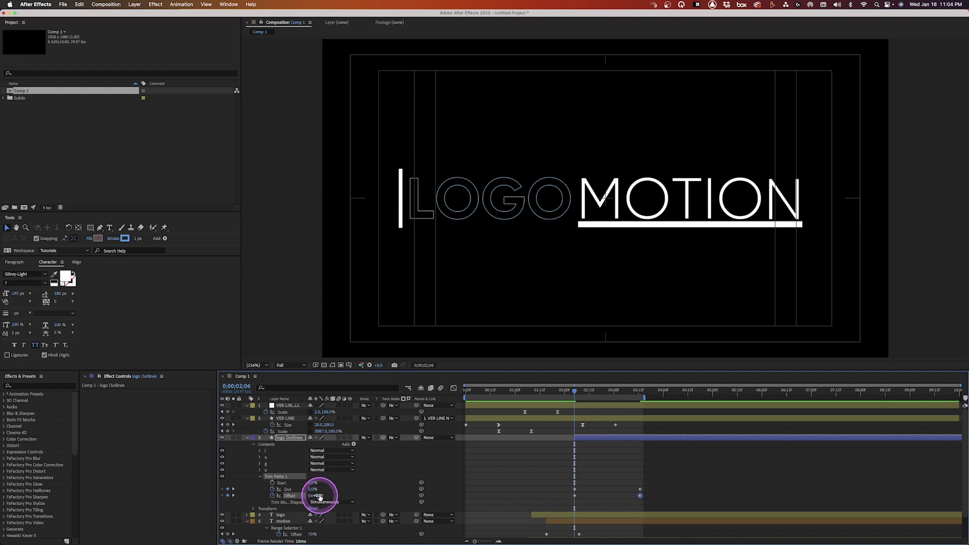
{"action": "left_click", "coordinate": [320, 495]}
{"action": "type", "text": "-180"}
{"action": "key", "text": "Return"}
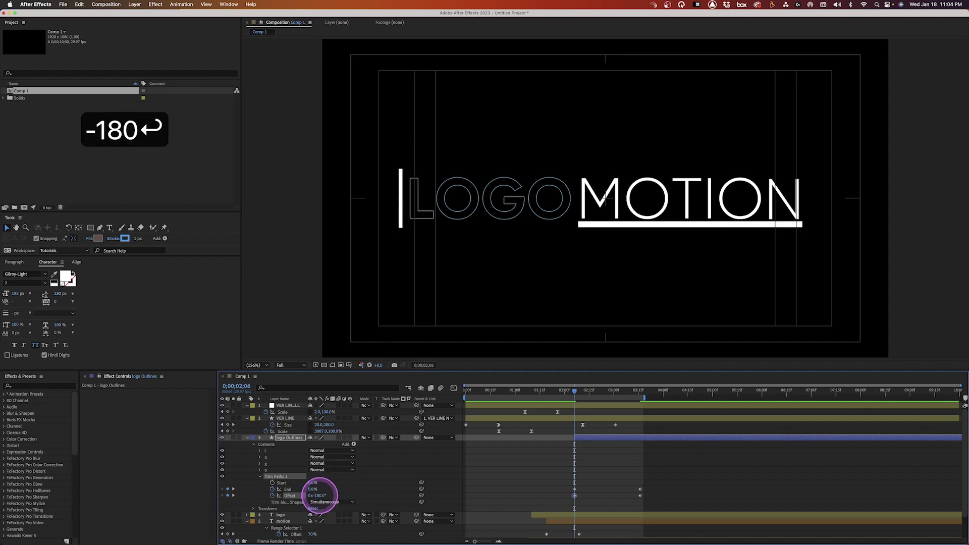
- Easy-ease the End and Offset keyframes and increase the last keyframes' incoming influence so the trim starts fast and slows down gradually
{"action": "mouse_move", "coordinate": [665, 493]}
{"action": "left_mouse_down"}
{"action": "mouse_move", "coordinate": [555, 501]}
{"action": "mouse_move", "coordinate": [663, 504]}
{"action": "left_mouse_up"}
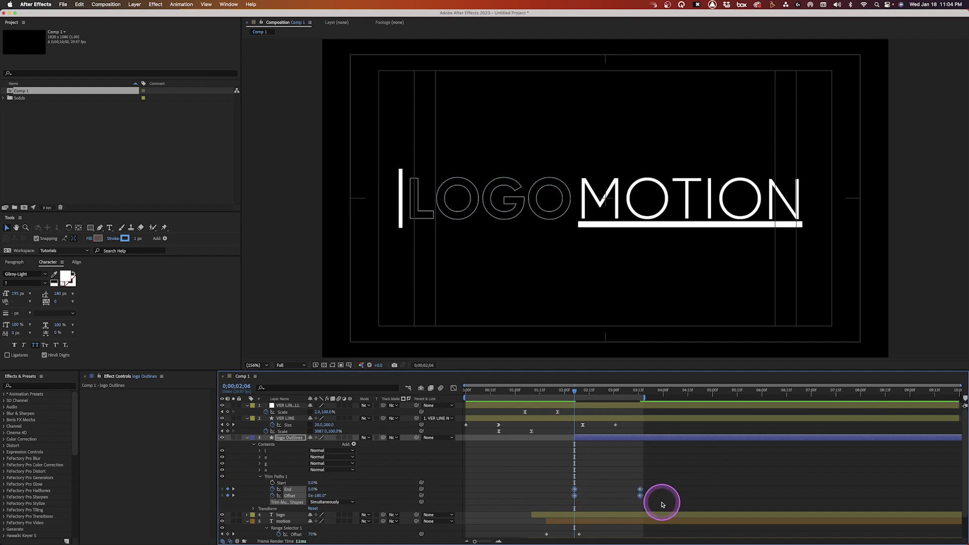
{"action": "key", "text": "F9"}
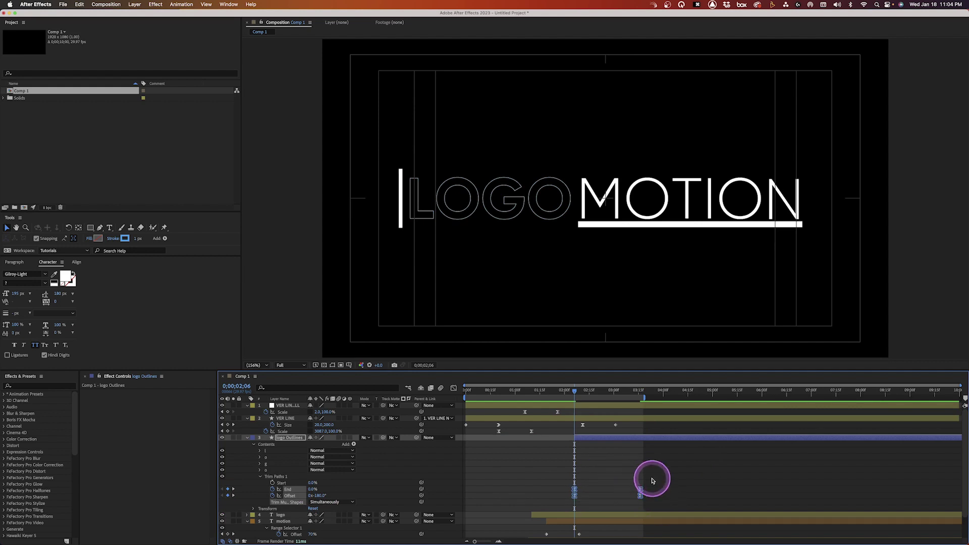
{"action": "left_click_drag", "start_coordinate": [652, 479], "coordinate": [631, 498]}
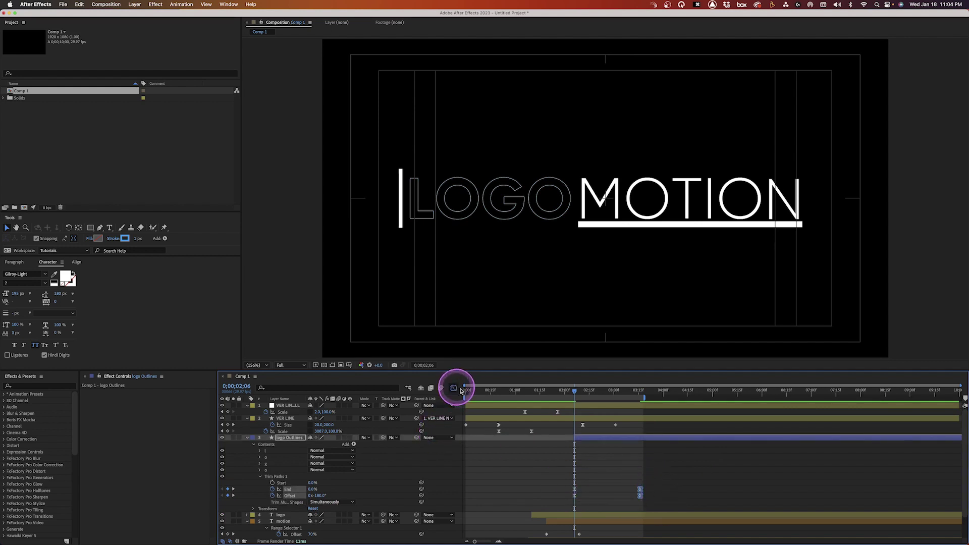
{"action": "left_click", "coordinate": [457, 388]}
{"action": "left_click_drag", "start_coordinate": [629, 518], "coordinate": [607, 518]}
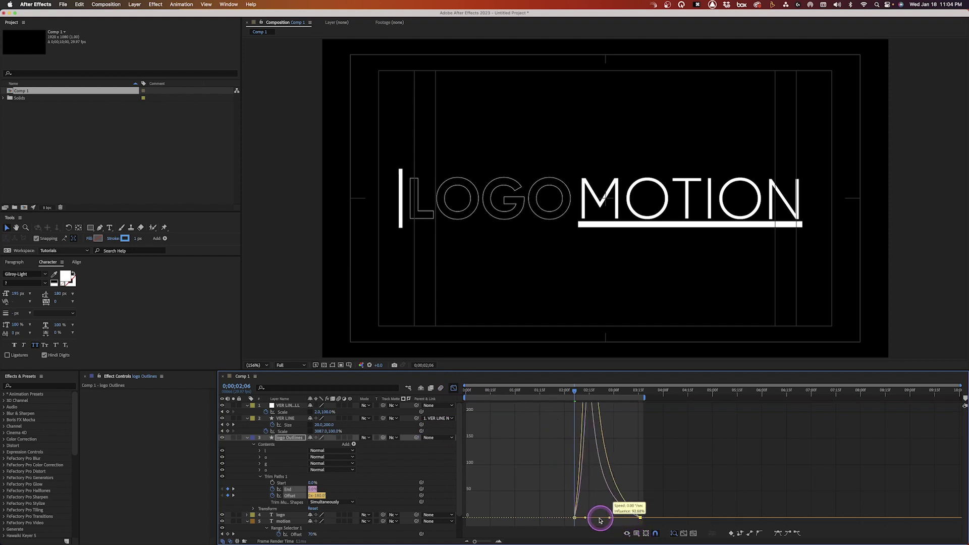
{"action": "left_click", "coordinate": [453, 390]}
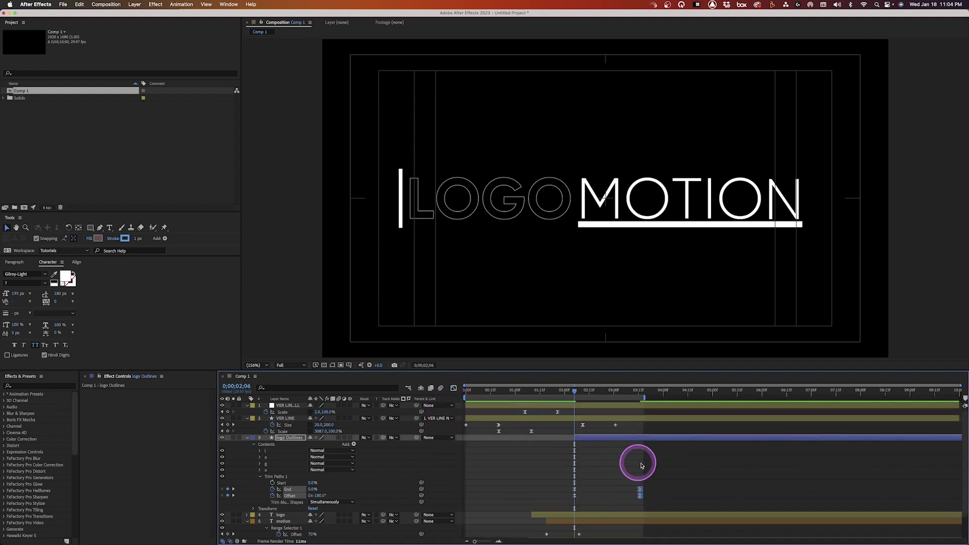
- Extend the work area's end to about 0;00;04;10 and preview the blue outline animation
{"action": "left_click_drag", "start_coordinate": [644, 397], "coordinate": [680, 396]}
{"action": "key", "text": "0"}
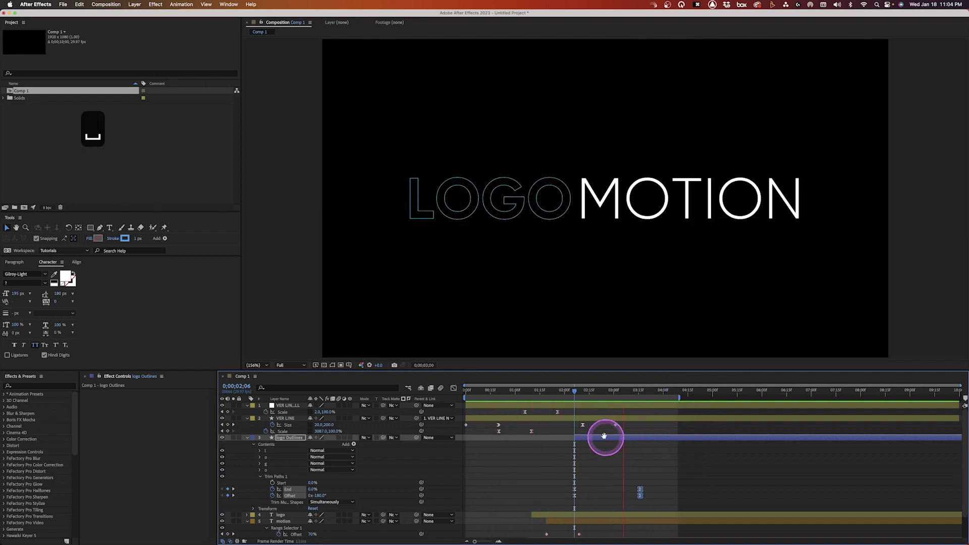
- Move the logo Outlines layer earlier so it starts just before 0;00;02;00, and preview the timing
{"action": "left_click_drag", "start_coordinate": [584, 436], "coordinate": [569, 435]}
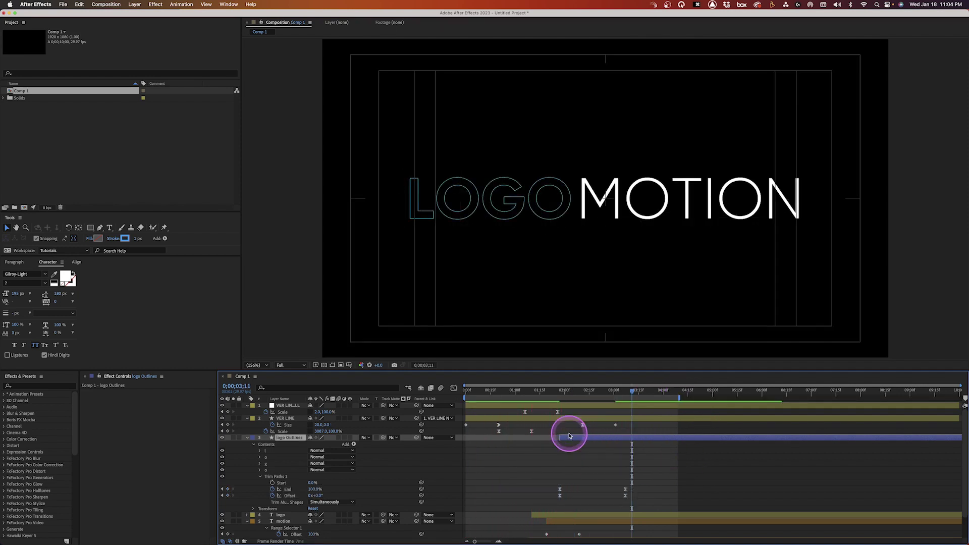
{"action": "key", "text": "0"}
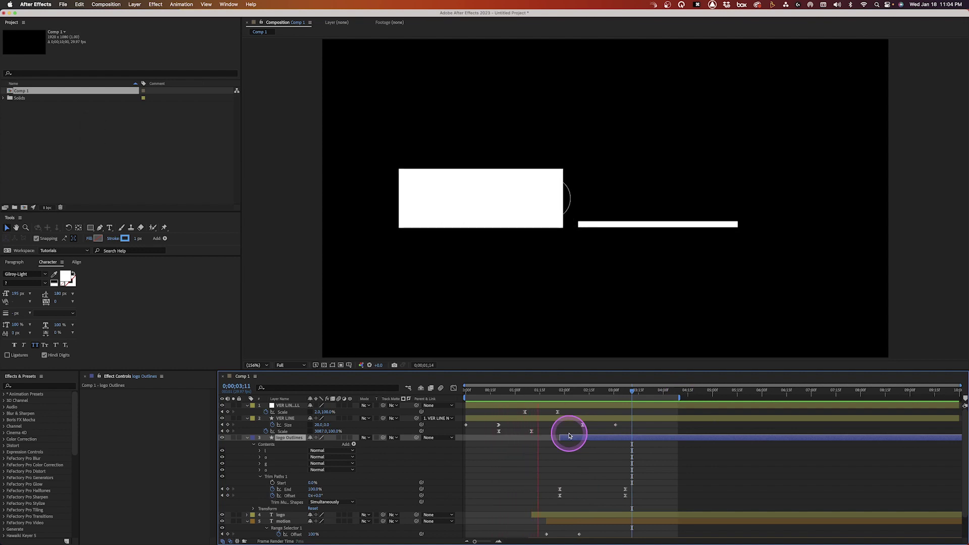
{"action": "key", "text": "space"}
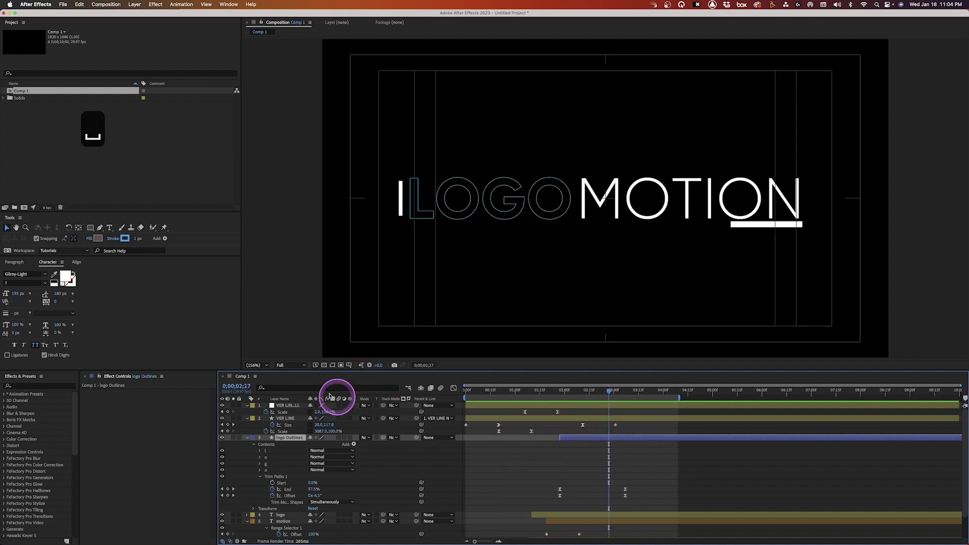
- Set the stroke width of the LOGO outlines to 3 px and preview the animation
{"action": "left_click", "coordinate": [8, 230]}
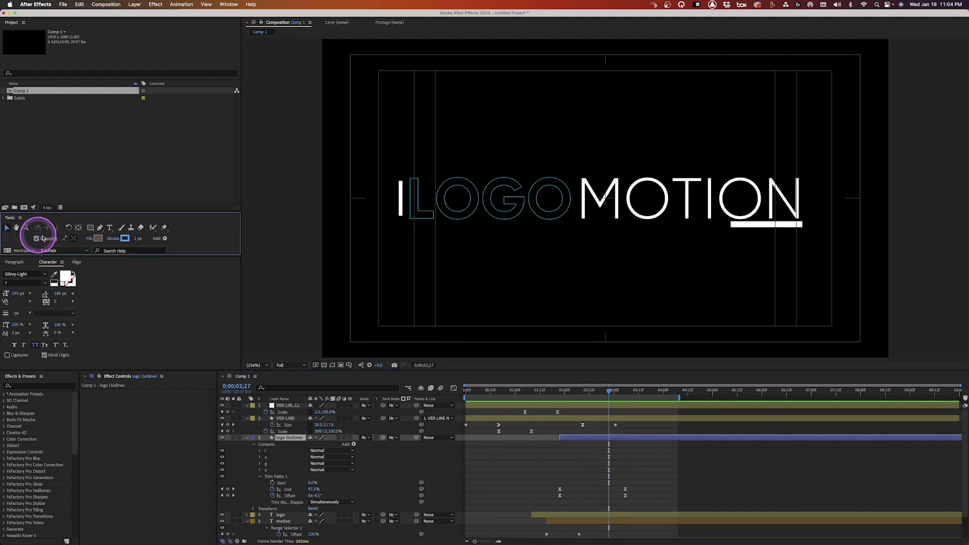
{"action": "type", "text": "3"}
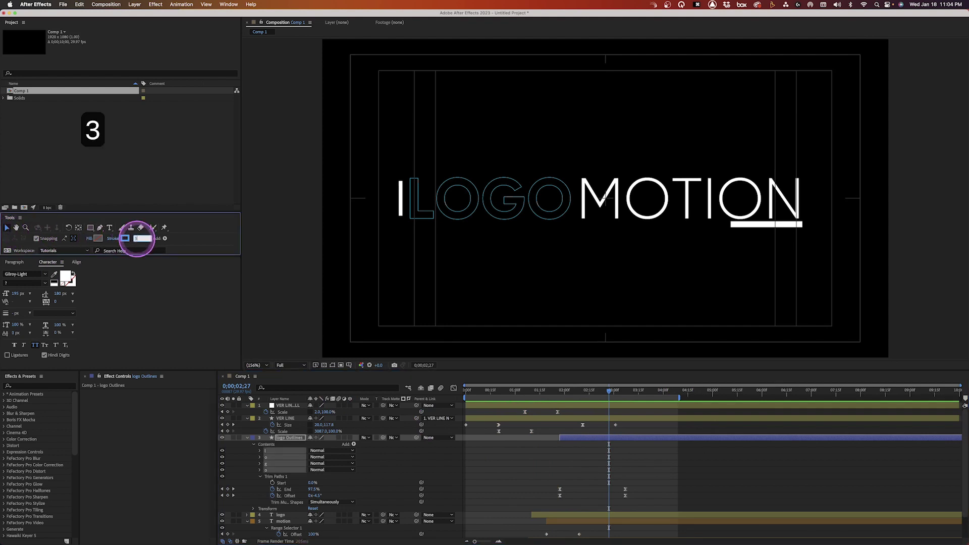
{"action": "key", "text": "Return"}
{"action": "left_click", "coordinate": [614, 459]}
{"action": "key", "text": "0"}
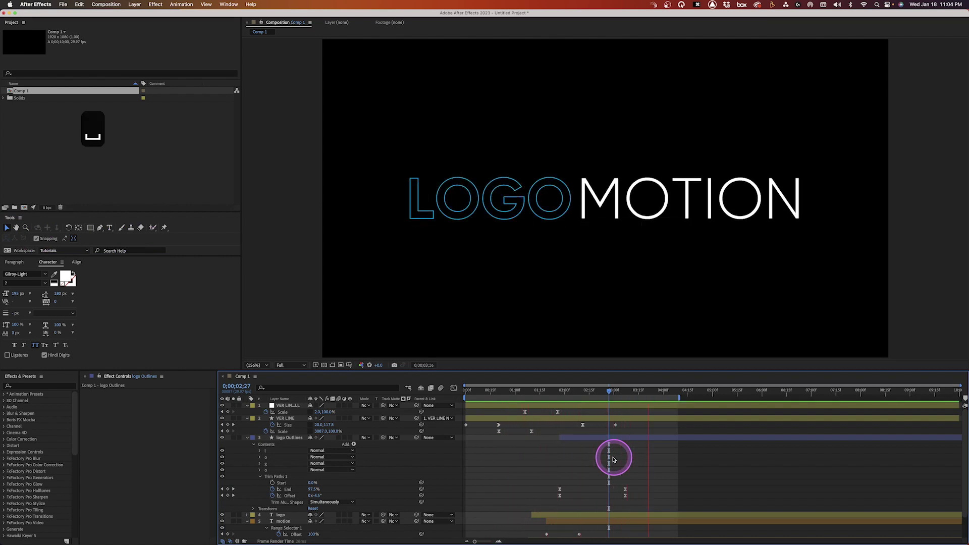
{"action": "key", "text": "space"}
- Apply a Glow effect to the logo Outlines layer and set its Glow Threshold to about 41.6%
{"action": "left_click", "coordinate": [292, 437]}
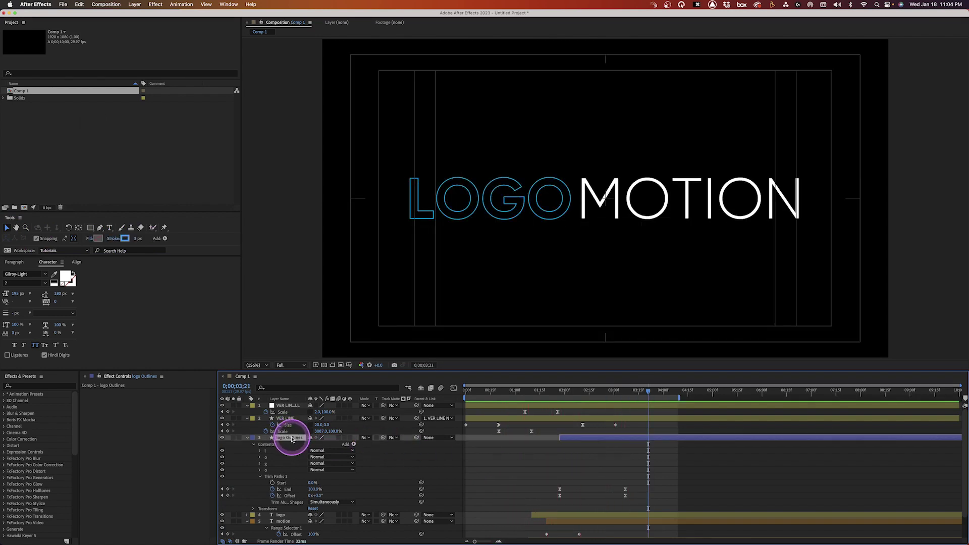
{"action": "key", "text": "shift+space"}
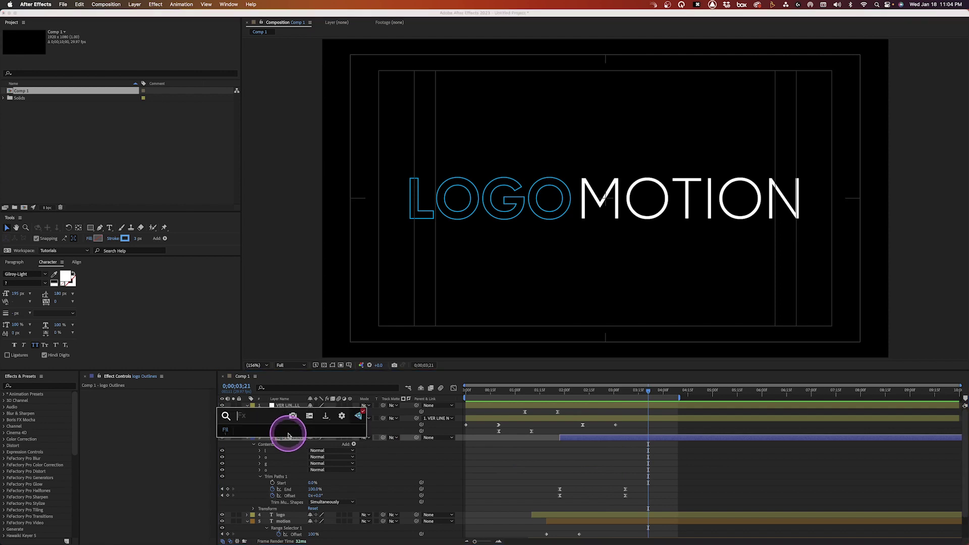
{"action": "type", "text": "glow"}
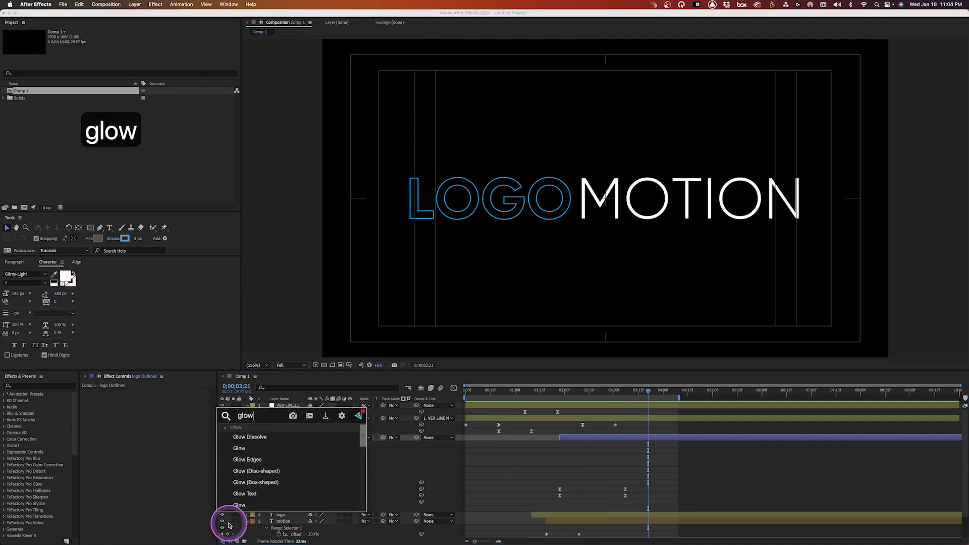
{"action": "left_click", "coordinate": [238, 504]}
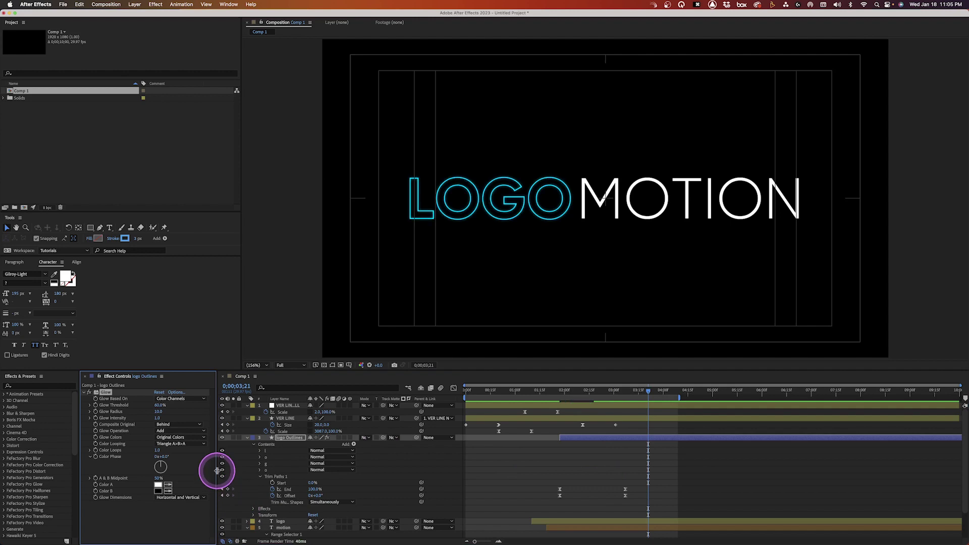
{"action": "left_click", "coordinate": [159, 412]}
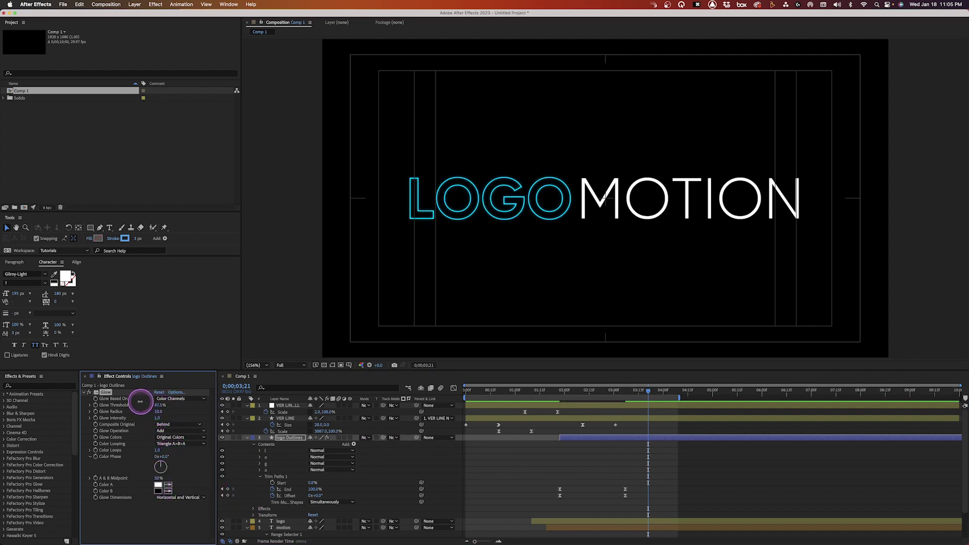
{"action": "left_click_drag", "start_coordinate": [140, 401], "coordinate": [135, 401]}
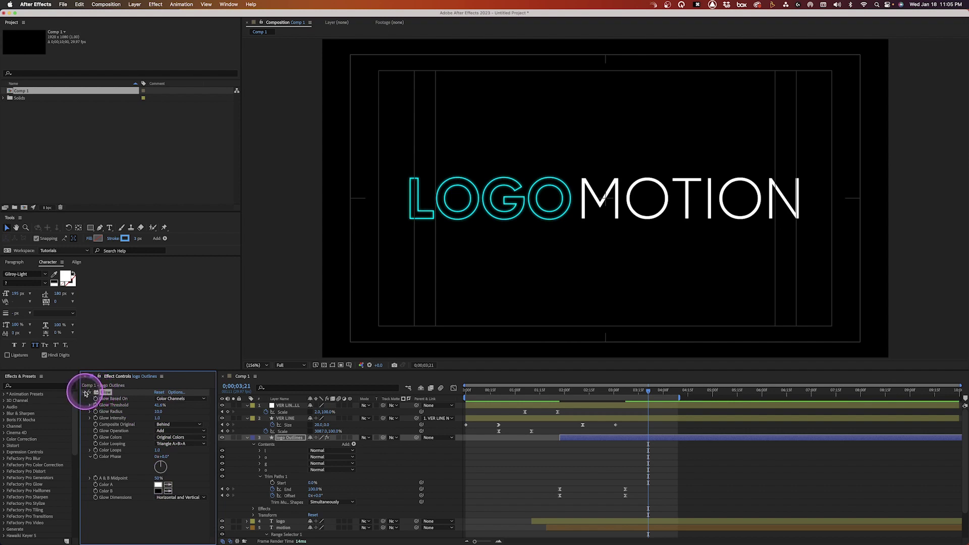
- Duplicate the Glow effect and set the copy's Glow Threshold to 0%, Glow Radius to 56 and Glow Intensity to 0.3
{"action": "key", "text": "super+d"}
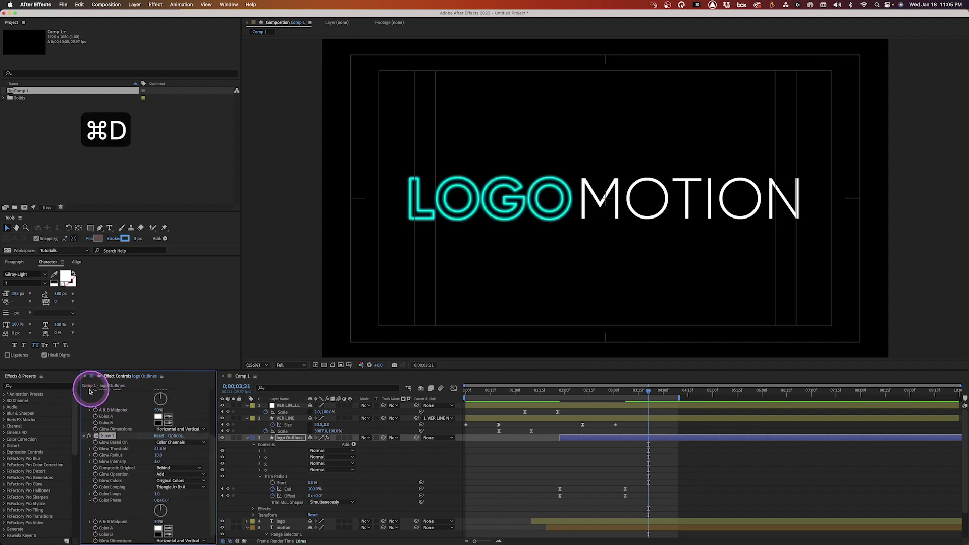
{"action": "scroll", "coordinate": [100, 413], "scroll_direction": "up", "scroll_amount": 3}
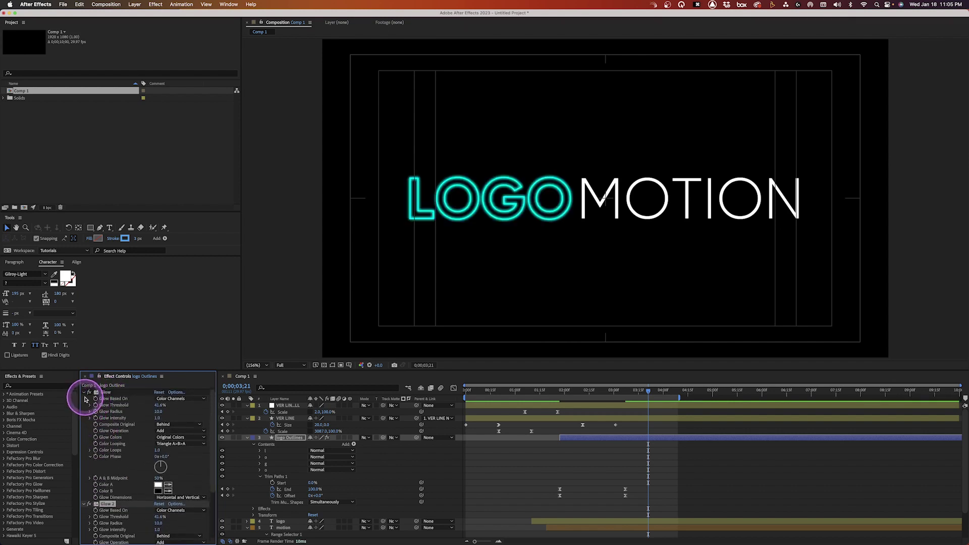
{"action": "left_click", "coordinate": [84, 393]}
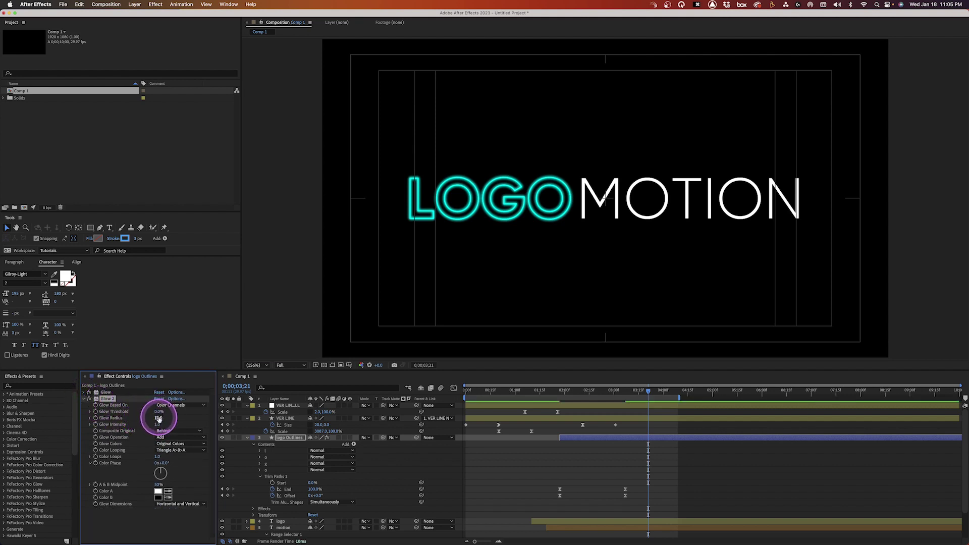
{"action": "left_click_drag", "start_coordinate": [159, 419], "coordinate": [173, 417]}
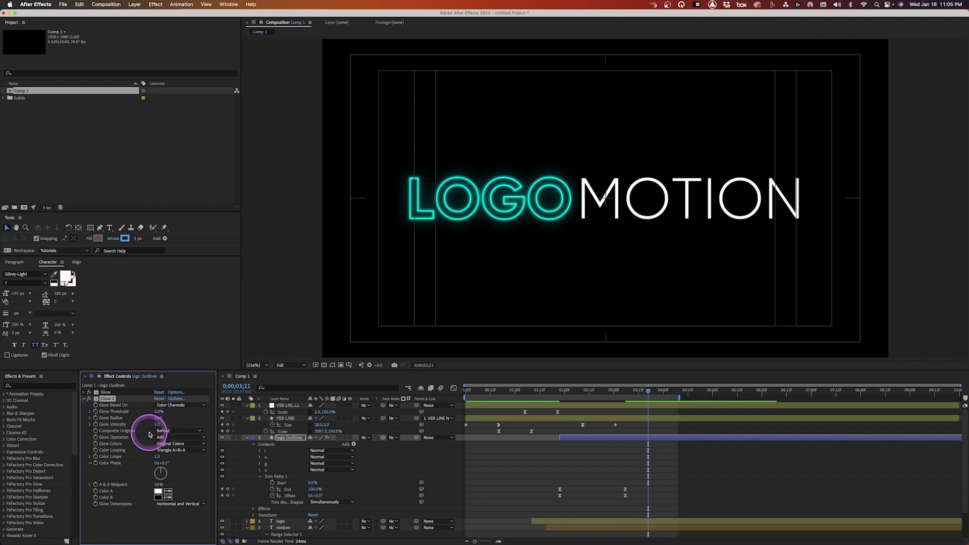
{"action": "type", "text": ".3"}
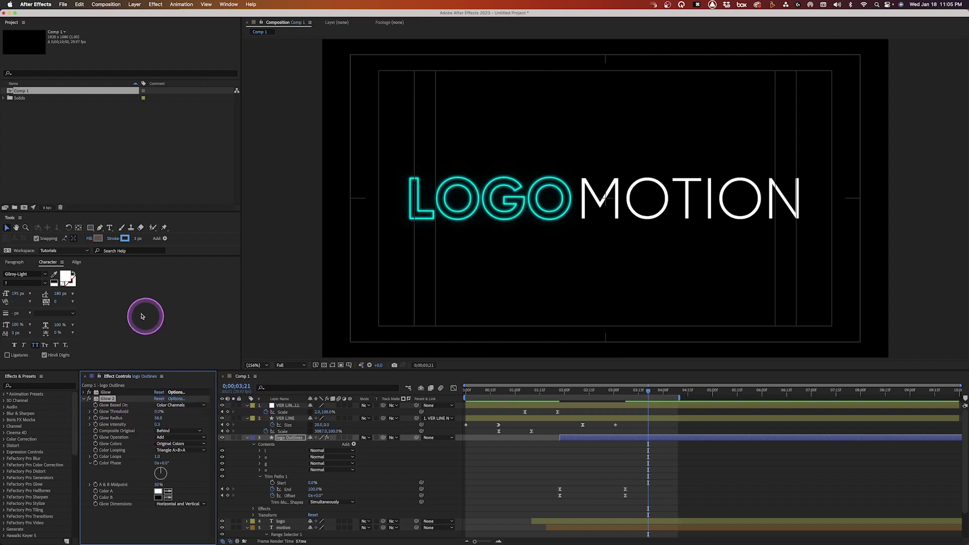
- Adjust the hue of the LOGO outlines' stroke colour to a blue of about 0085FA
{"action": "left_click", "coordinate": [125, 239]}
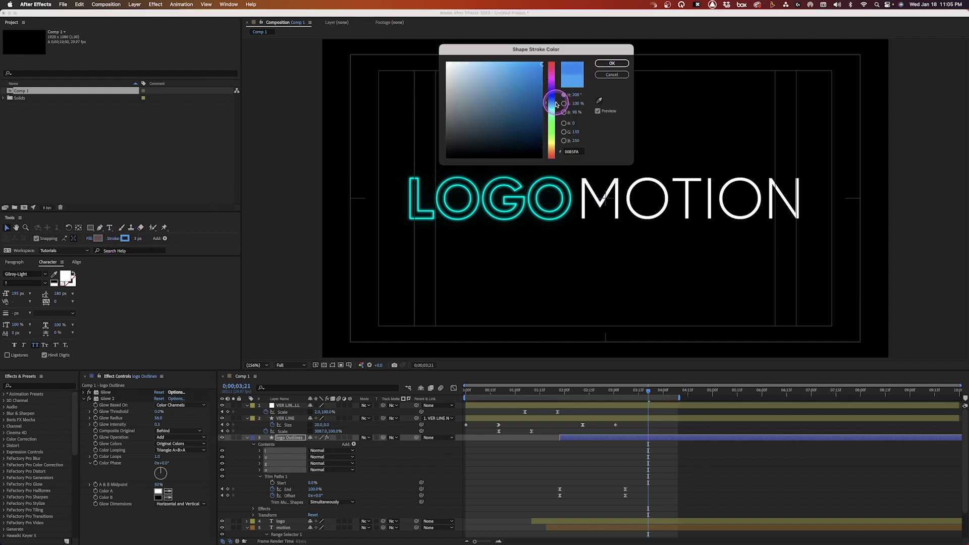
{"action": "left_click_drag", "start_coordinate": [557, 104], "coordinate": [557, 103]}
{"action": "left_click", "coordinate": [609, 61]}
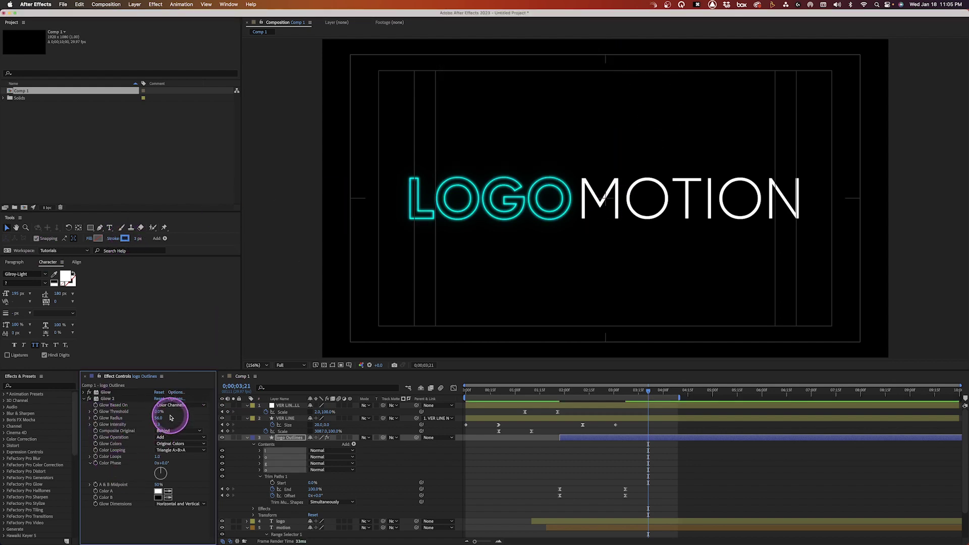
- Set Composite Original to On Top for both Glow 2 and the first Glow effect
{"action": "left_click", "coordinate": [167, 432]}
{"action": "left_click", "coordinate": [172, 425]}
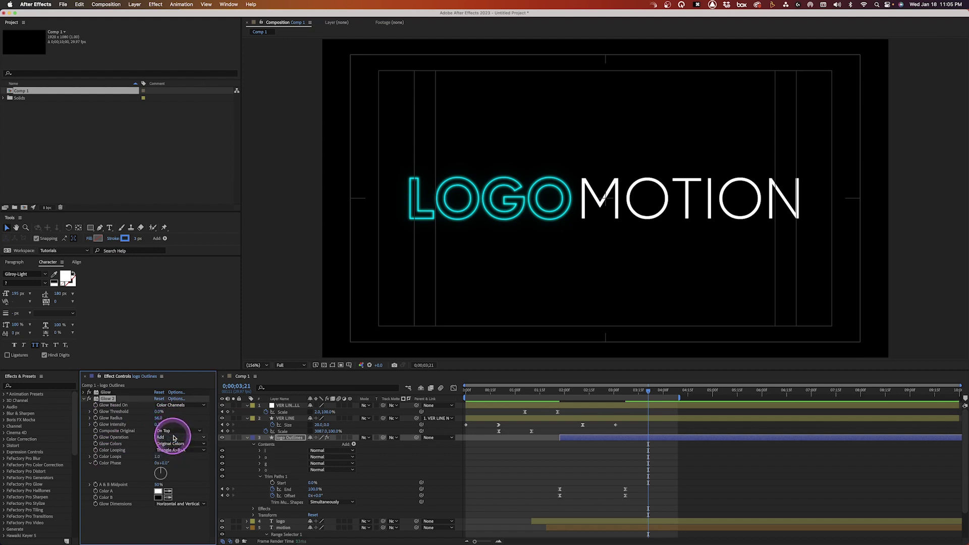
{"action": "left_click", "coordinate": [127, 419]}
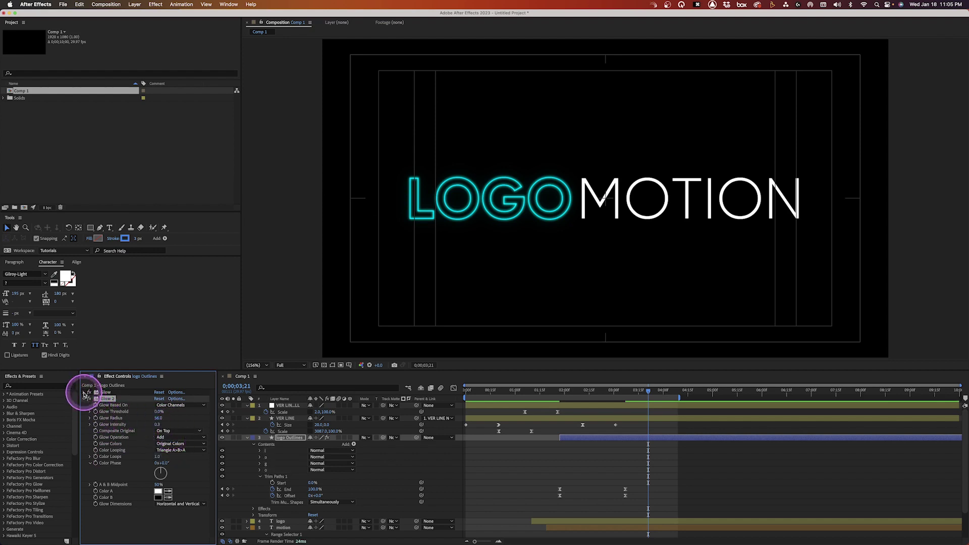
{"action": "left_click", "coordinate": [83, 392]}
{"action": "left_click", "coordinate": [169, 425]}
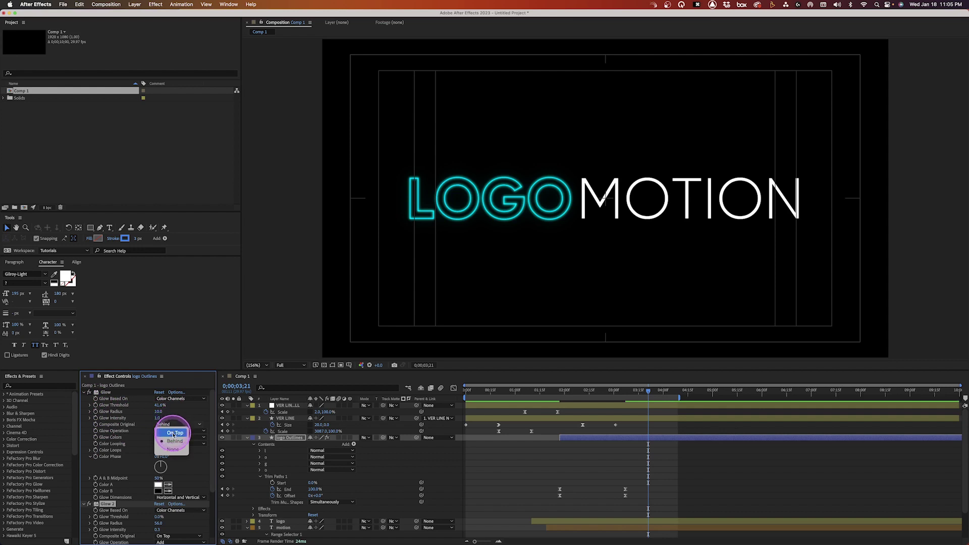
{"action": "left_click", "coordinate": [173, 433]}
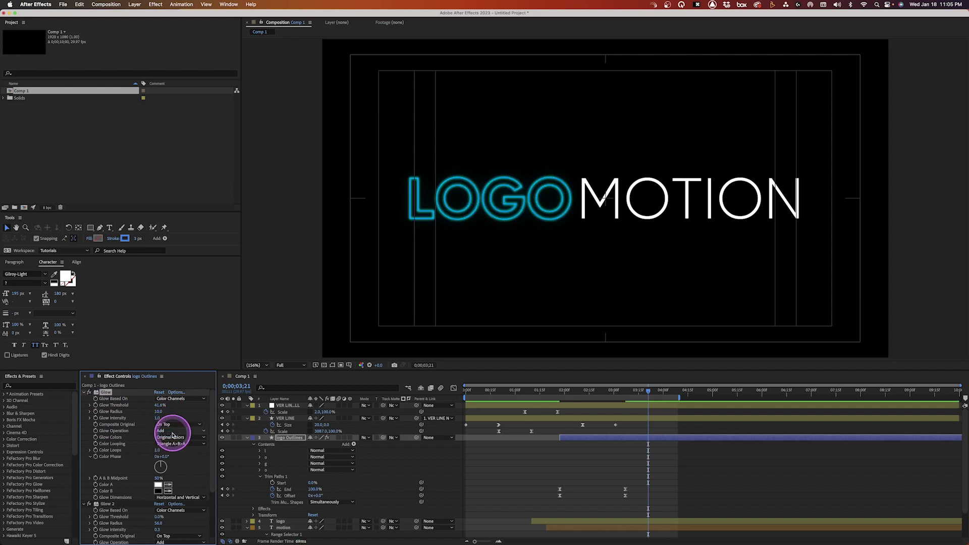
- Filter the logo Outlines properties by "color" and link the first Glow's Color A to the o 2 group's Stroke 1 colour with an expression
{"action": "left_click", "coordinate": [279, 443]}
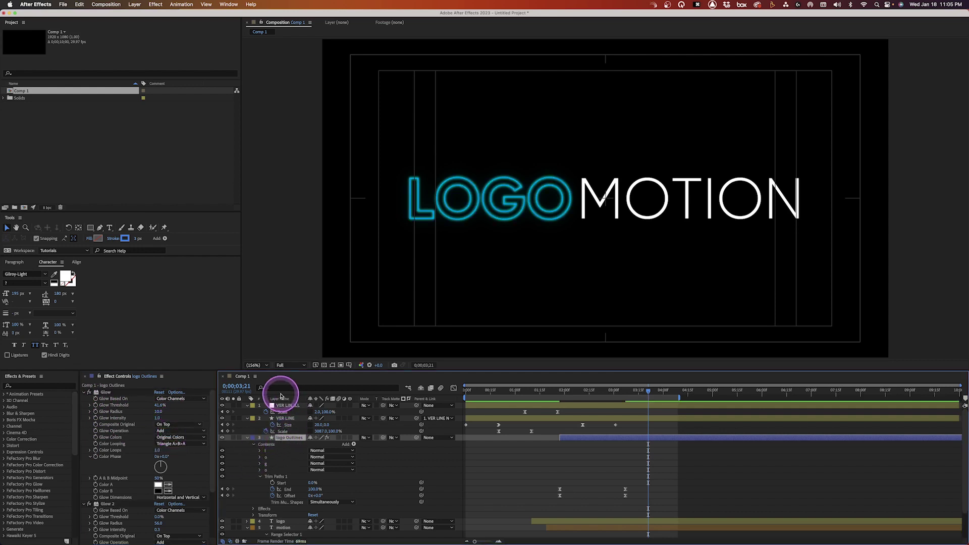
{"action": "left_click", "coordinate": [285, 387]}
{"action": "type", "text": "color"}
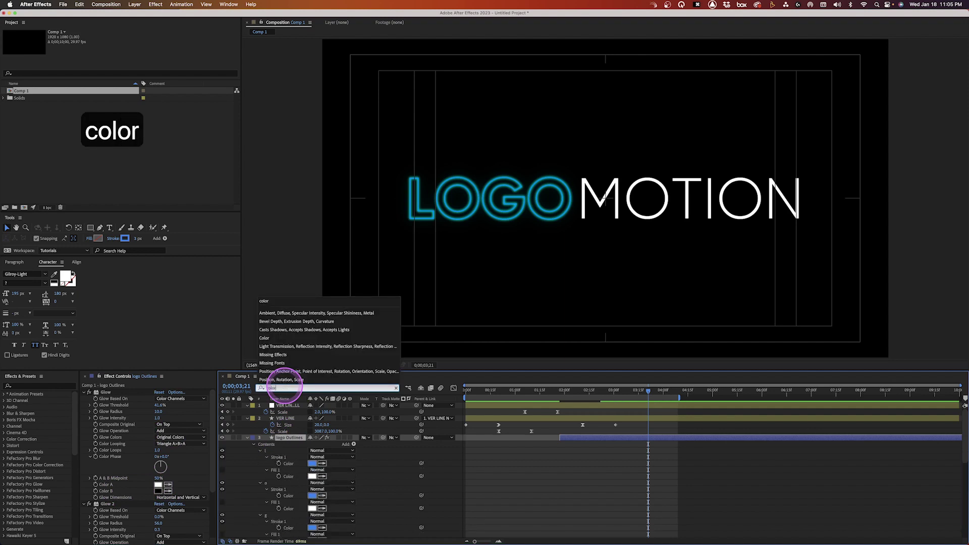
{"action": "left_click", "coordinate": [264, 453]}
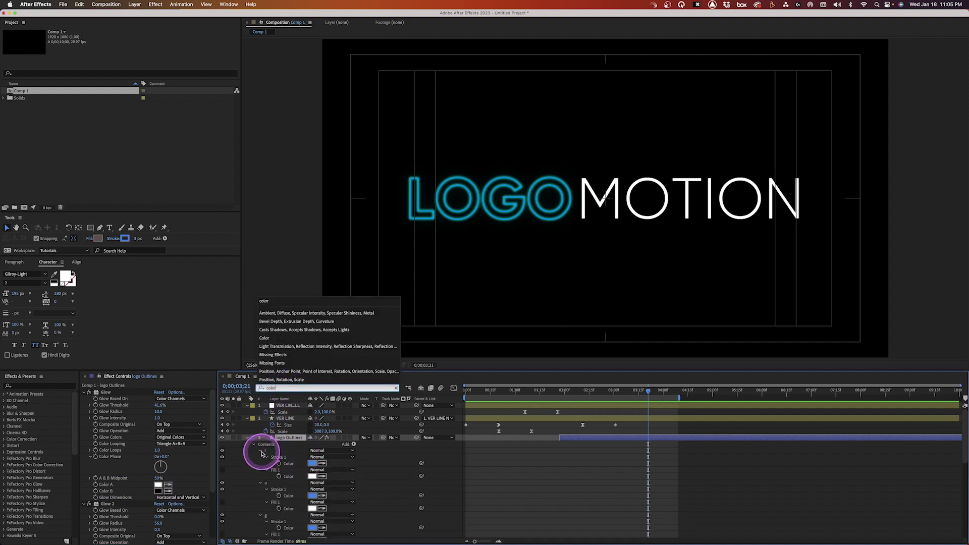
{"action": "left_click", "coordinate": [96, 491]}
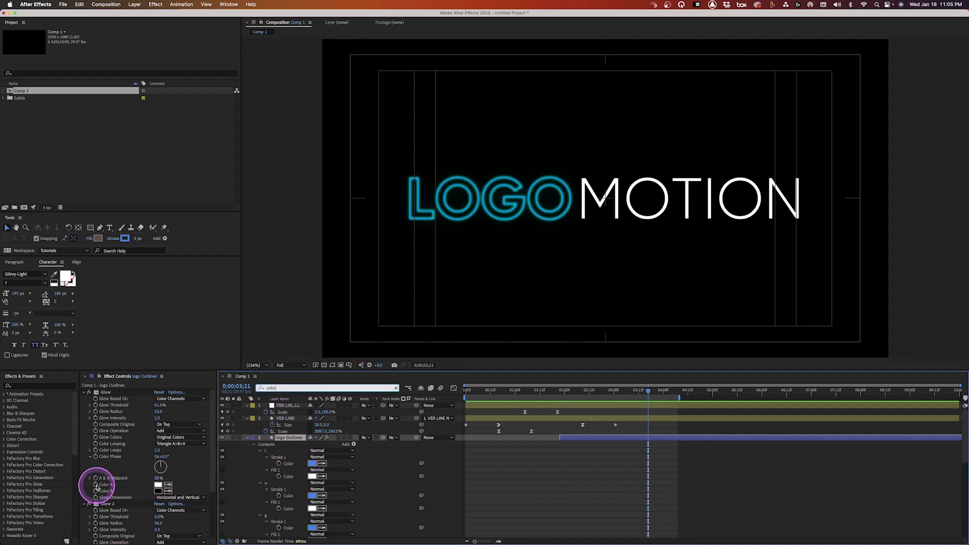
{"action": "left_click", "coordinate": [96, 484], "text": "alt"}
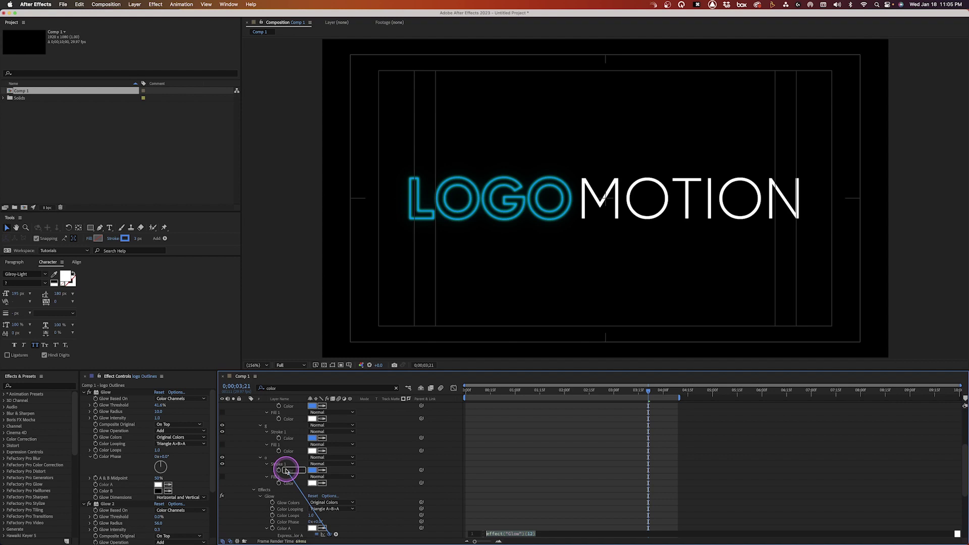
{"action": "left_click_drag", "start_coordinate": [286, 471], "coordinate": [286, 469]}
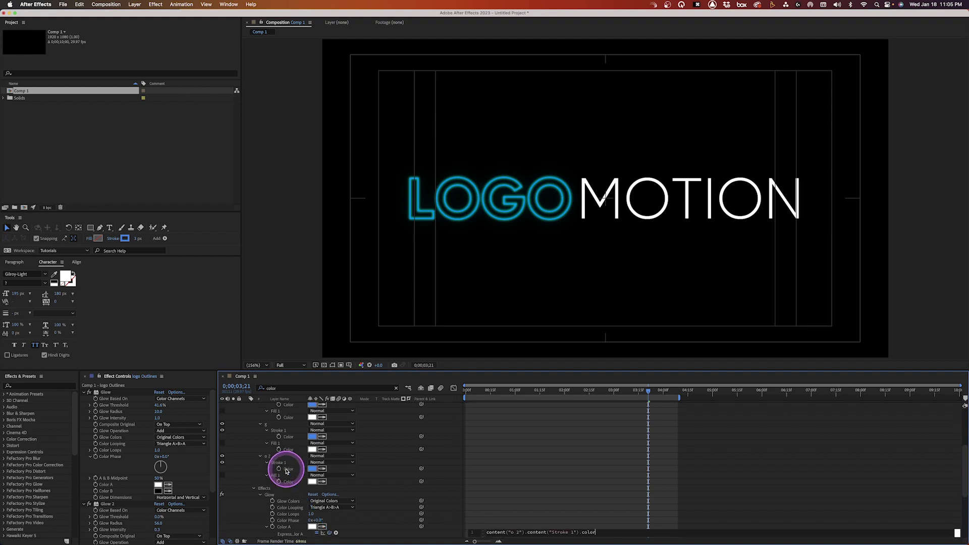
- Copy Color A's expression to the first Glow's Color B and to Glow 2's Color A and Color B, and collapse the logo Outlines layer
{"action": "right_click", "coordinate": [282, 526]}
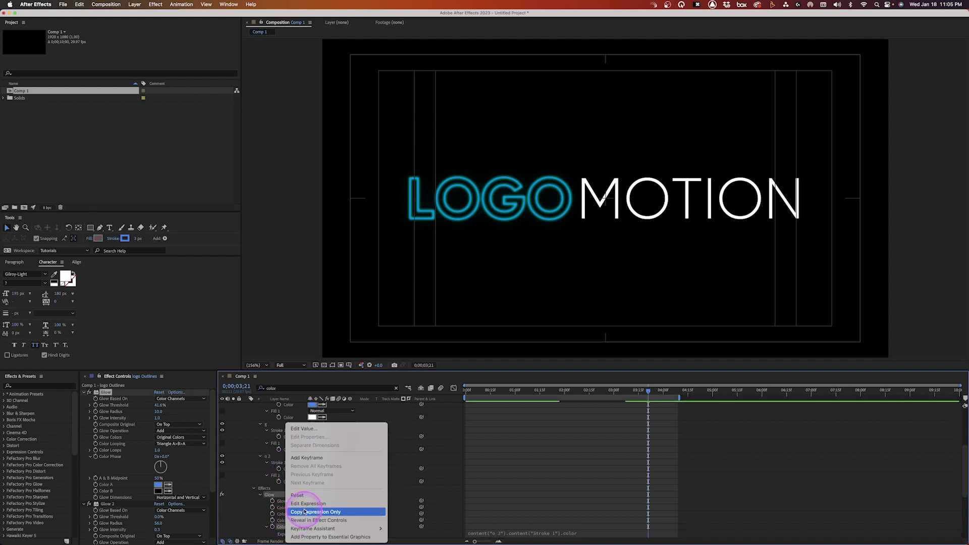
{"action": "left_click", "coordinate": [305, 513]}
{"action": "scroll", "coordinate": [303, 508], "scroll_direction": "down", "scroll_amount": 5}
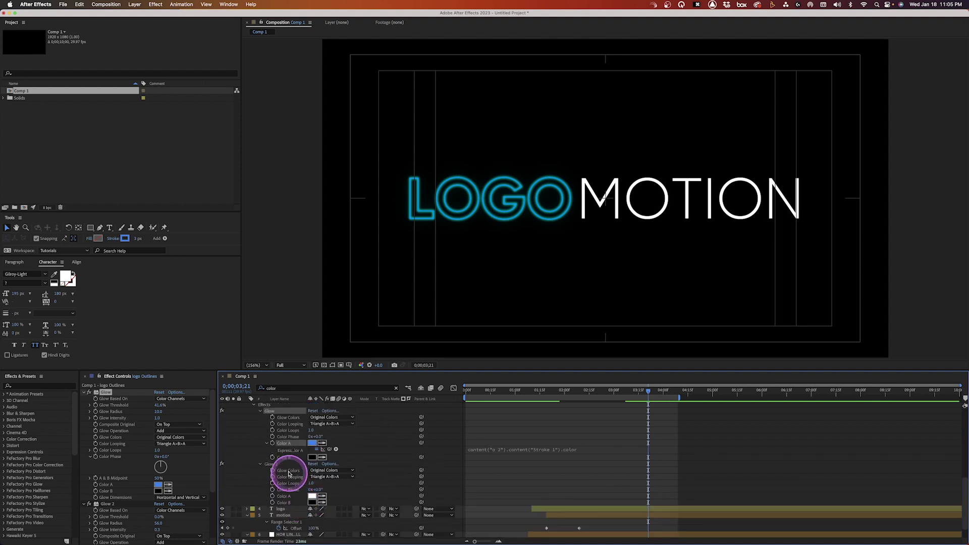
{"action": "left_click", "coordinate": [287, 458]}
{"action": "key", "text": "cmd+v"}
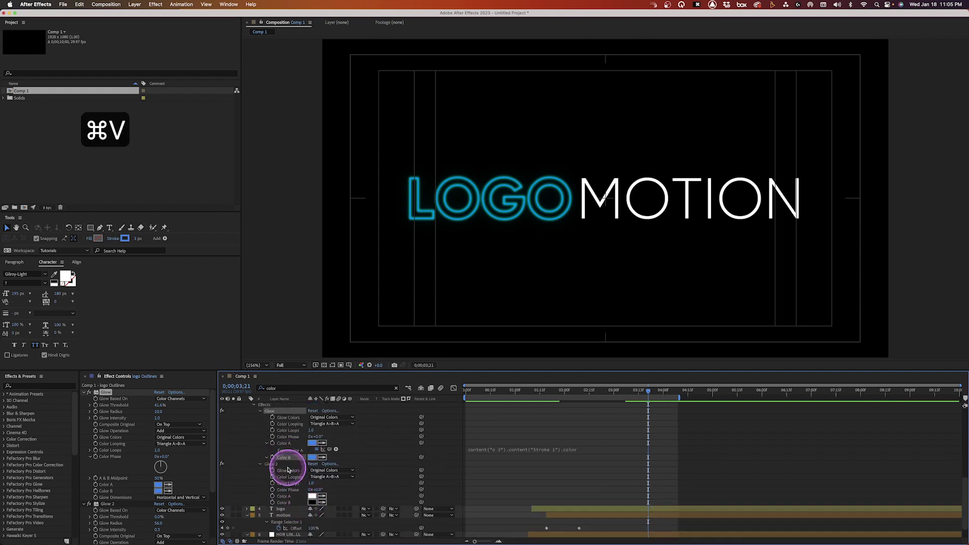
{"action": "left_click", "coordinate": [285, 496]}
{"action": "key", "text": "cmd+v"}
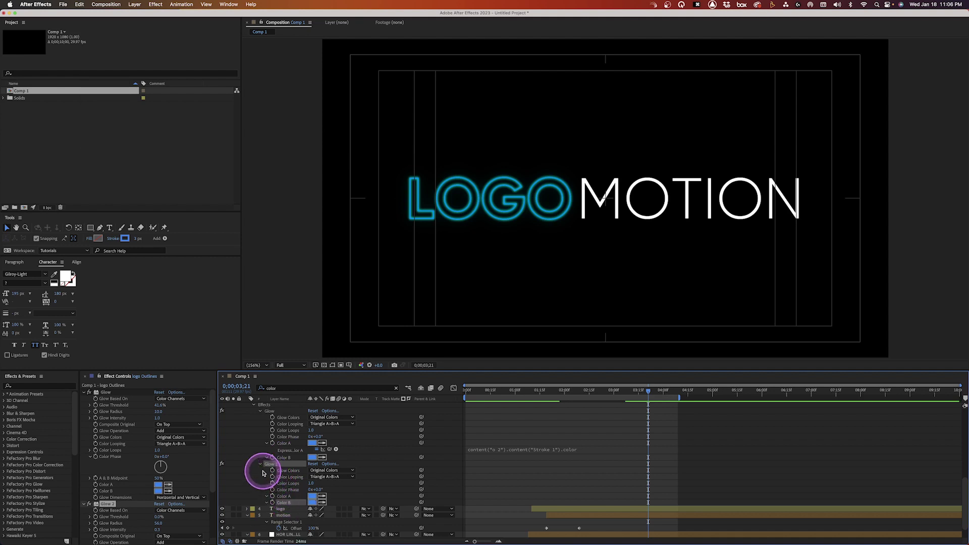
{"action": "scroll", "coordinate": [262, 526], "scroll_direction": "up", "scroll_amount": 6}
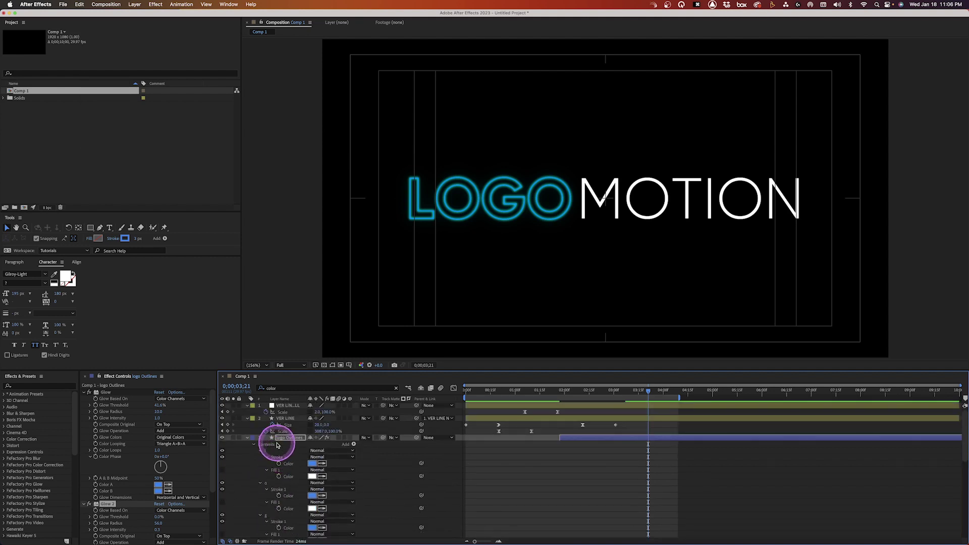
{"action": "left_click", "coordinate": [247, 438]}
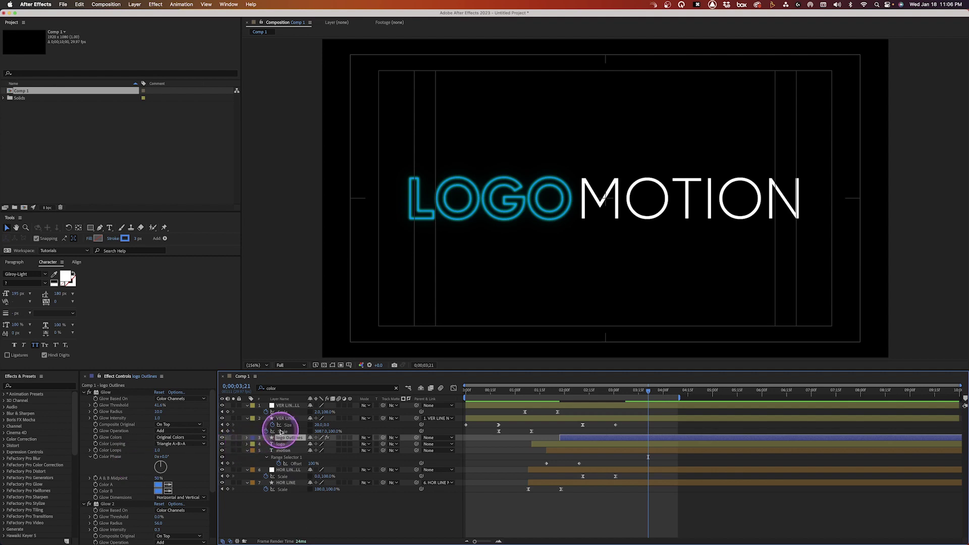
- Shift the hue of the LOGO outlines' stroke colour from blue to a turquoise green
{"action": "left_click", "coordinate": [125, 238]}
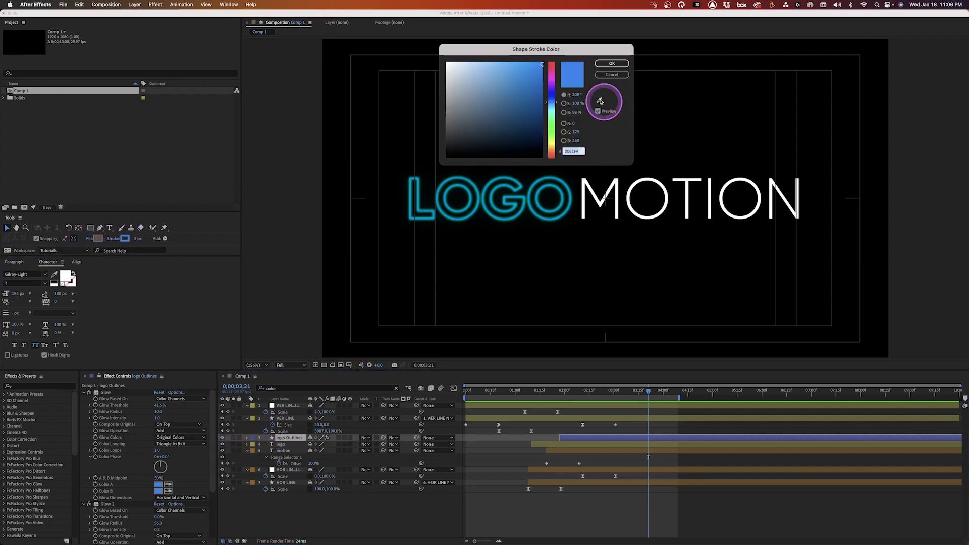
{"action": "left_click", "coordinate": [555, 112]}
{"action": "left_click", "coordinate": [610, 63]}
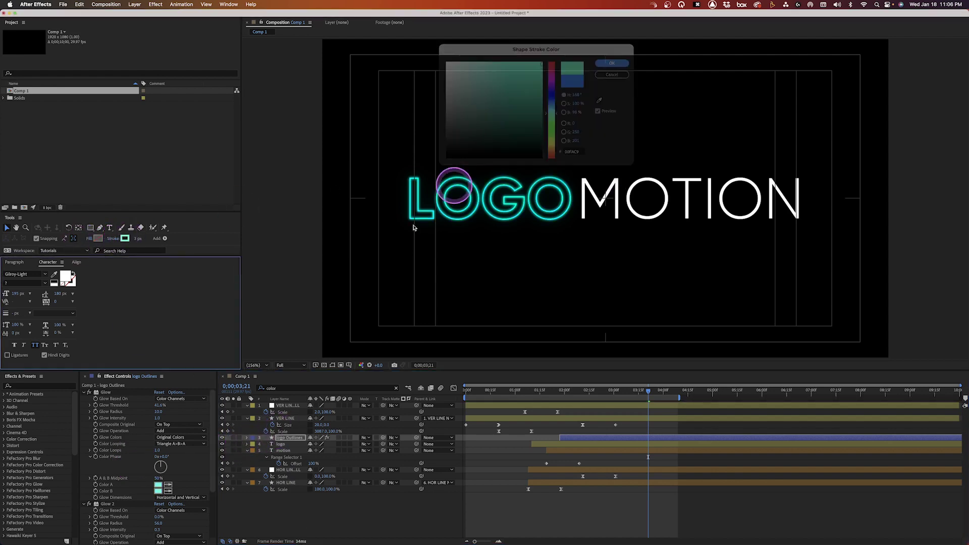
- Set Glow 2's Glow Radius on the logo Outlines layer to 87
{"action": "scroll", "coordinate": [97, 443], "scroll_direction": "down", "scroll_amount": 3}
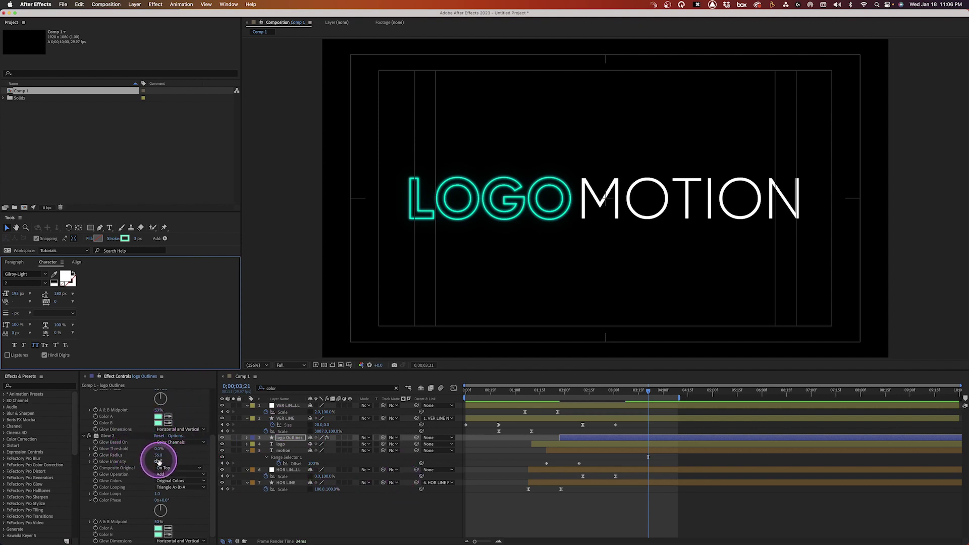
{"action": "left_click", "coordinate": [158, 456]}
{"action": "type", "text": "87"}
{"action": "key", "text": "Return"}
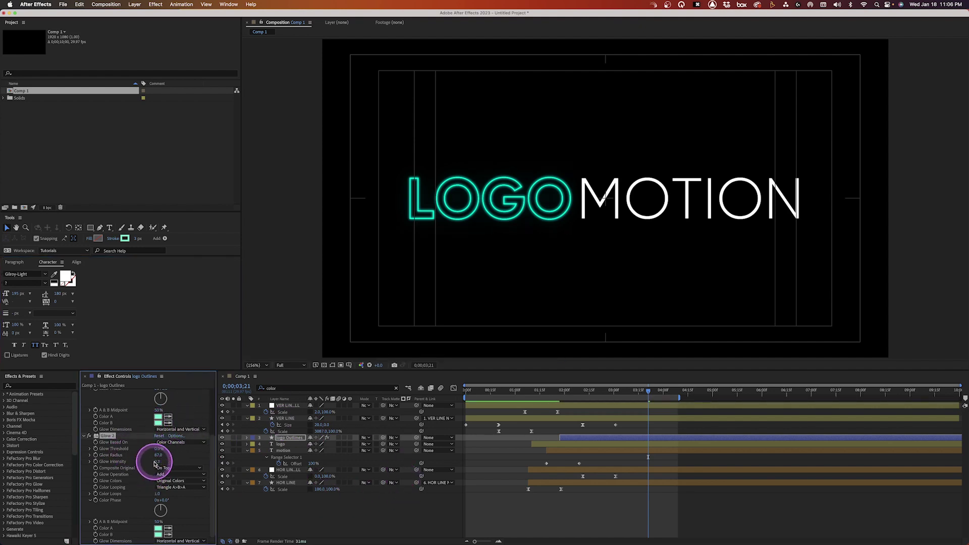
- Set the first Glow effect's Glow Threshold to 42% and its Glow Radius to 30
{"action": "scroll", "coordinate": [171, 456], "scroll_direction": "up", "scroll_amount": 3}
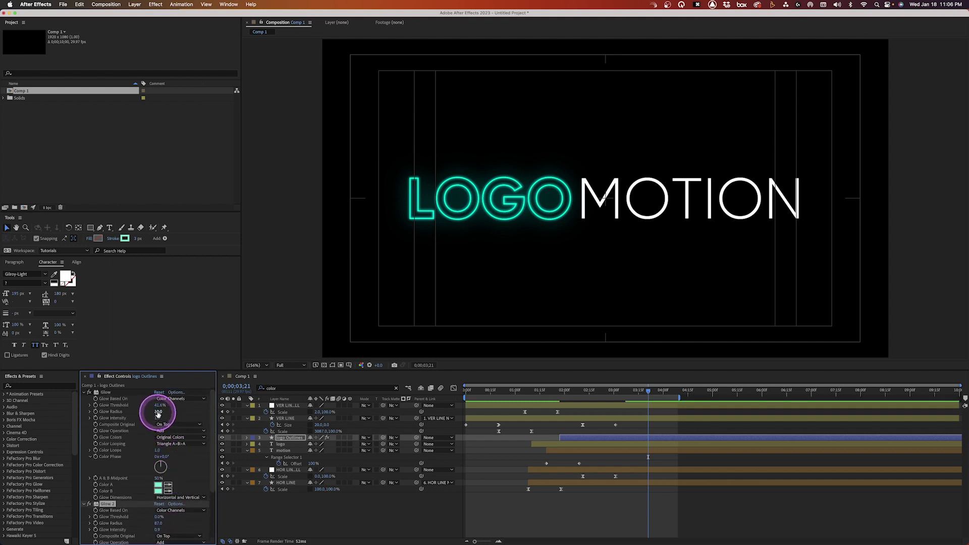
{"action": "left_click_drag", "start_coordinate": [158, 413], "coordinate": [162, 411]}
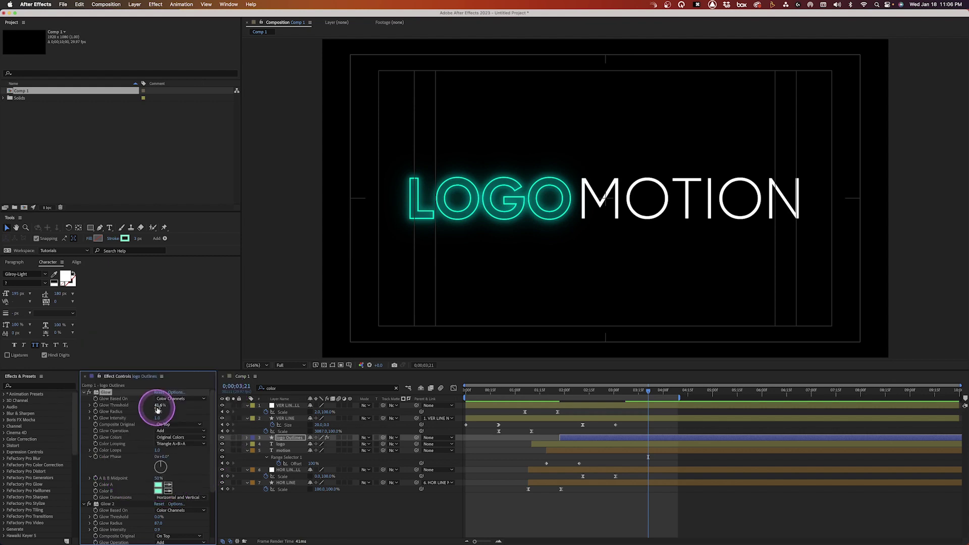
{"action": "type", "text": "4"}
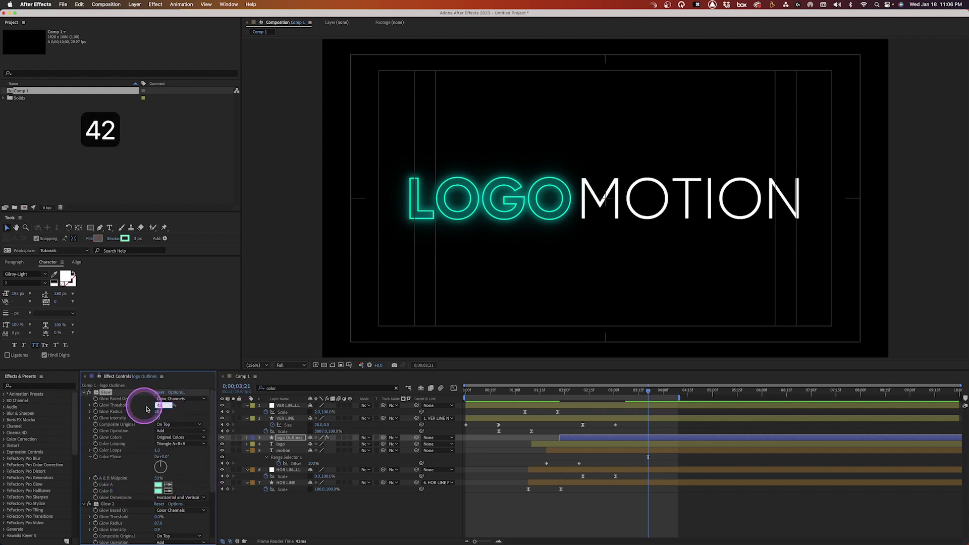
{"action": "type", "text": "2"}
{"action": "left_click", "coordinate": [159, 411]}
{"action": "type", "text": "30"}
{"action": "key", "text": "Return"}
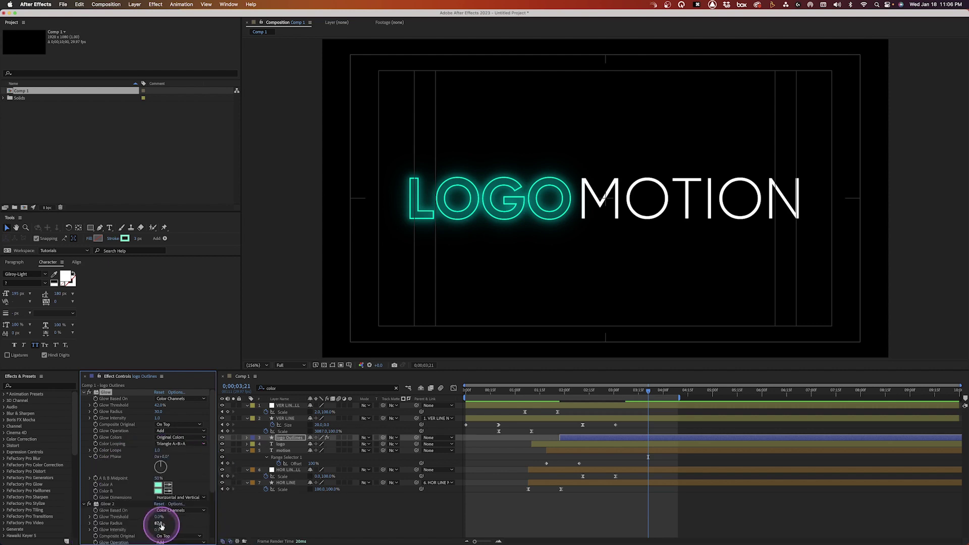
- Set Glow 2's Glow Radius to 90 and its Glow Intensity to 1.0
{"action": "type", "text": "90"}
{"action": "key", "text": "Return"}
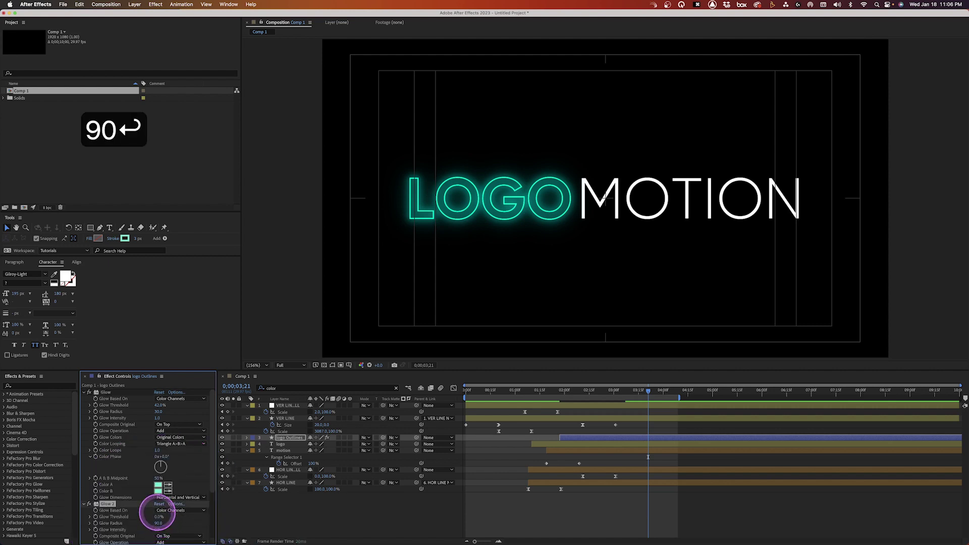
{"action": "left_click", "coordinate": [158, 529]}
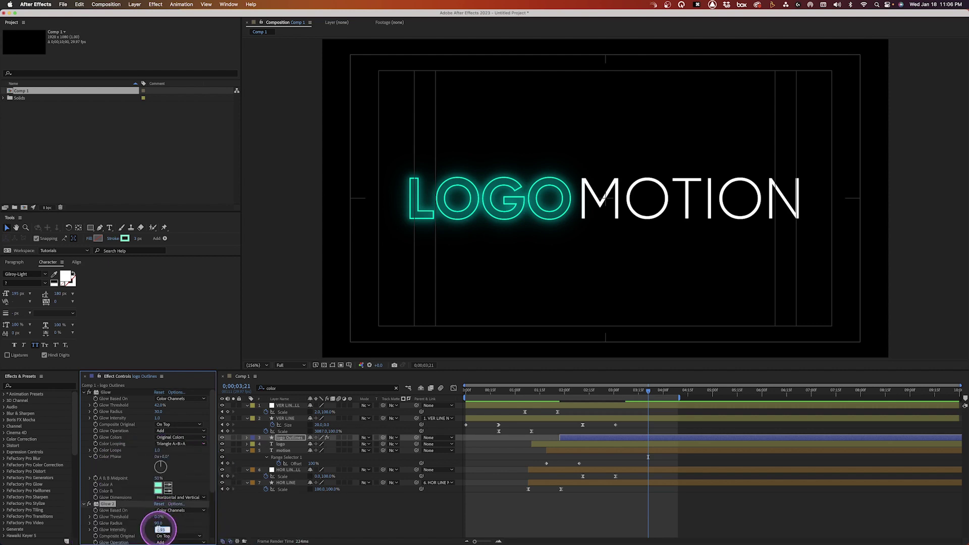
{"action": "type", "text": ".7"}
{"action": "key", "text": "Return"}
{"action": "key", "text": "Return"}
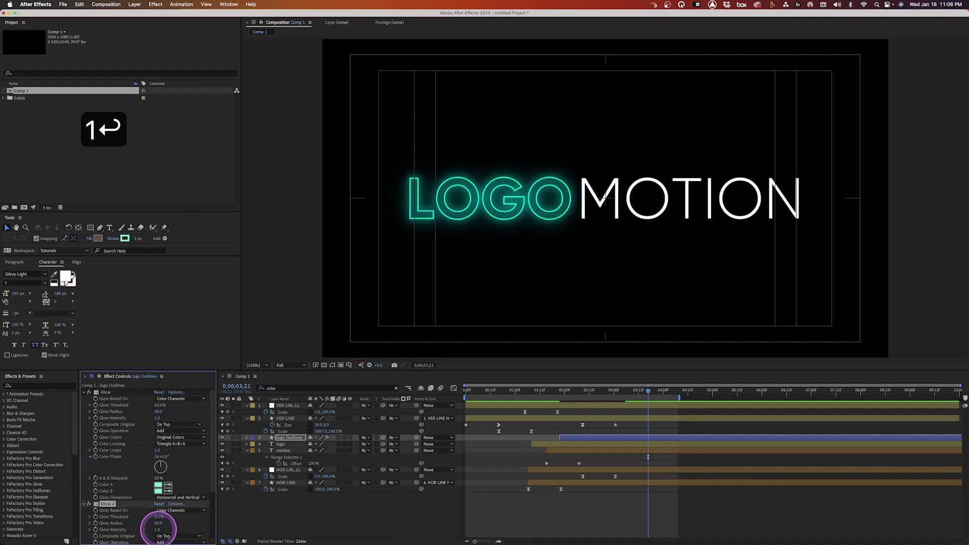
- Preview the LOGO MOTION animation from the start to check the new glow
{"action": "left_click", "coordinate": [402, 520]}
{"action": "key", "text": "0"}
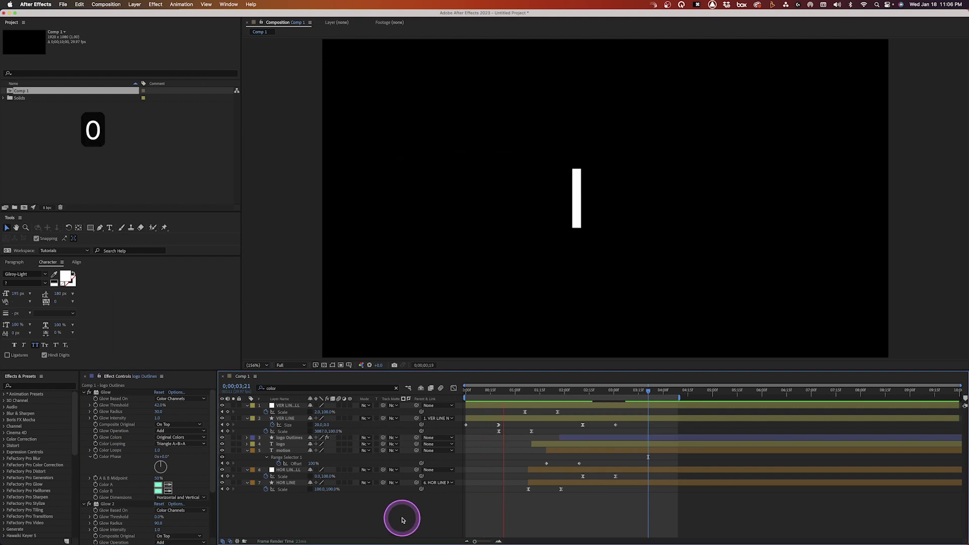
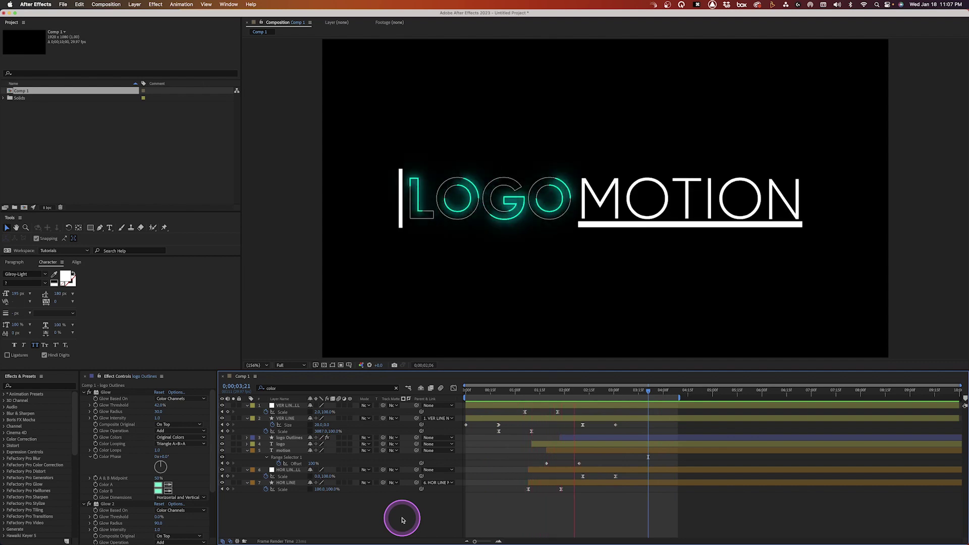
{"action": "key", "text": "space"}
- Pre-compose all seven layers of Comp 1 into a new composition named ANIMATION
{"action": "left_click", "coordinate": [299, 405]}
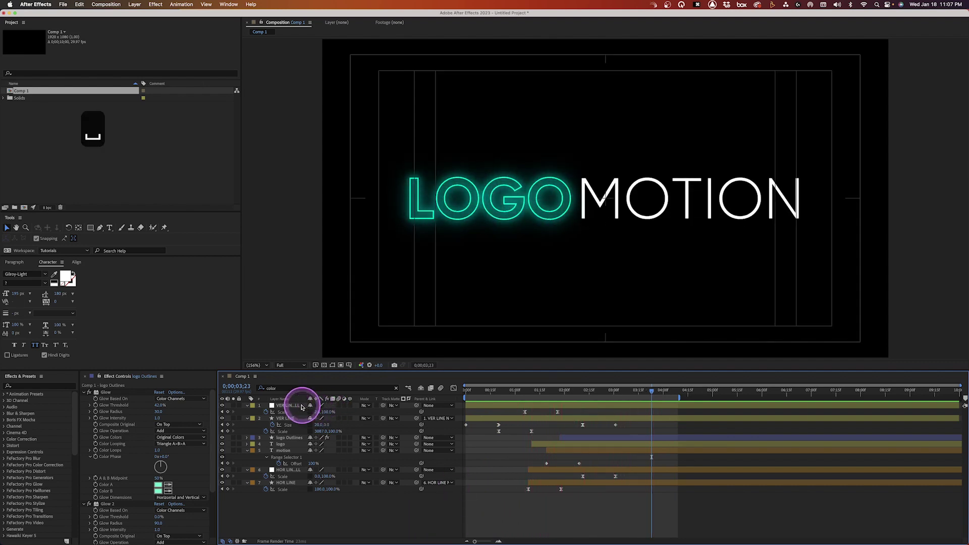
{"action": "left_click", "coordinate": [285, 483], "text": "shift"}
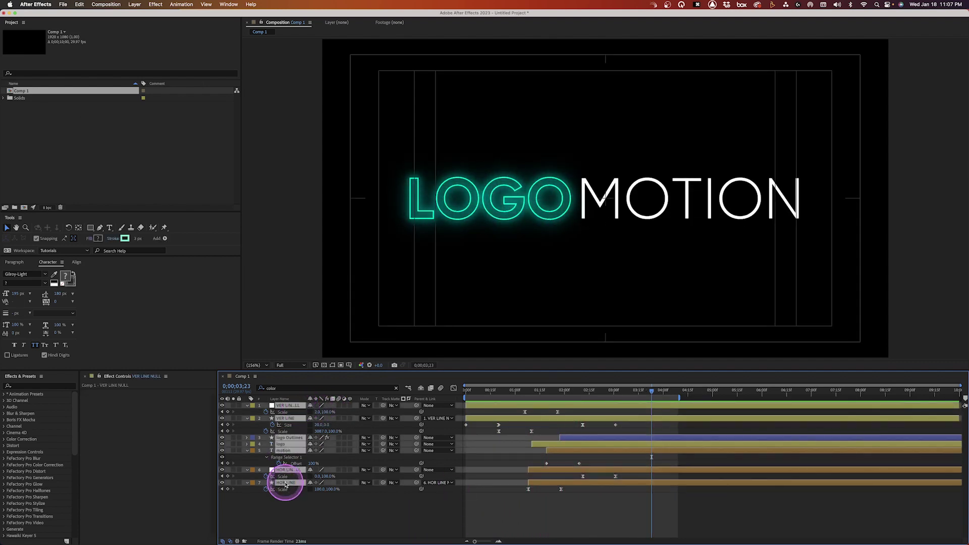
{"action": "key", "text": "shift+super+c"}
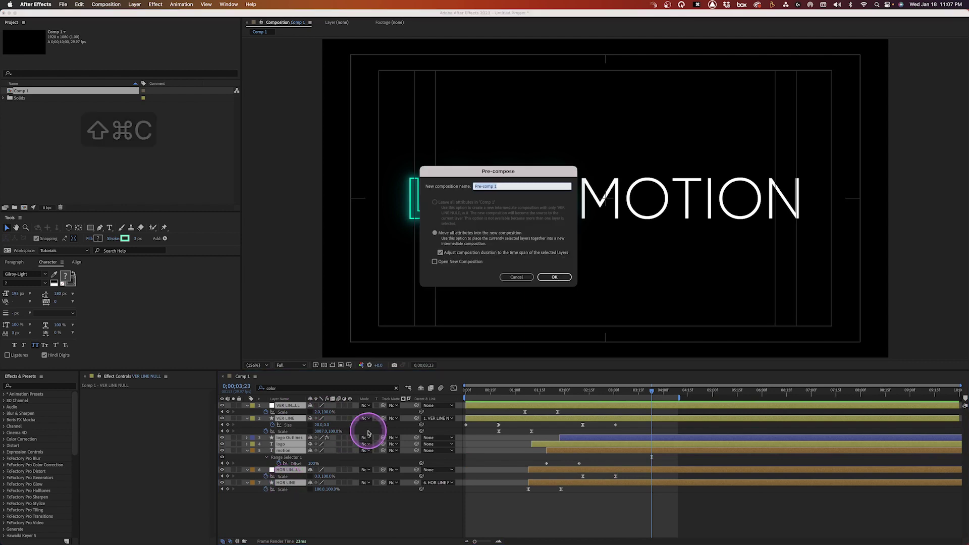
{"action": "type", "text": "ANMTA"}
{"action": "key", "text": "BackSpace"}
{"action": "key", "text": "BackSpace"}
{"action": "key", "text": "BackSpace"}
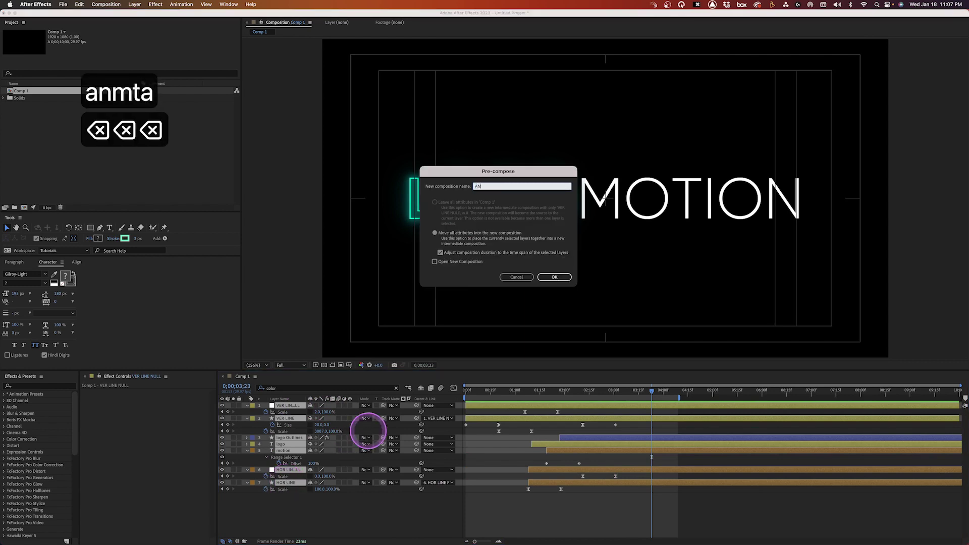
{"action": "type", "text": "IMATION"}
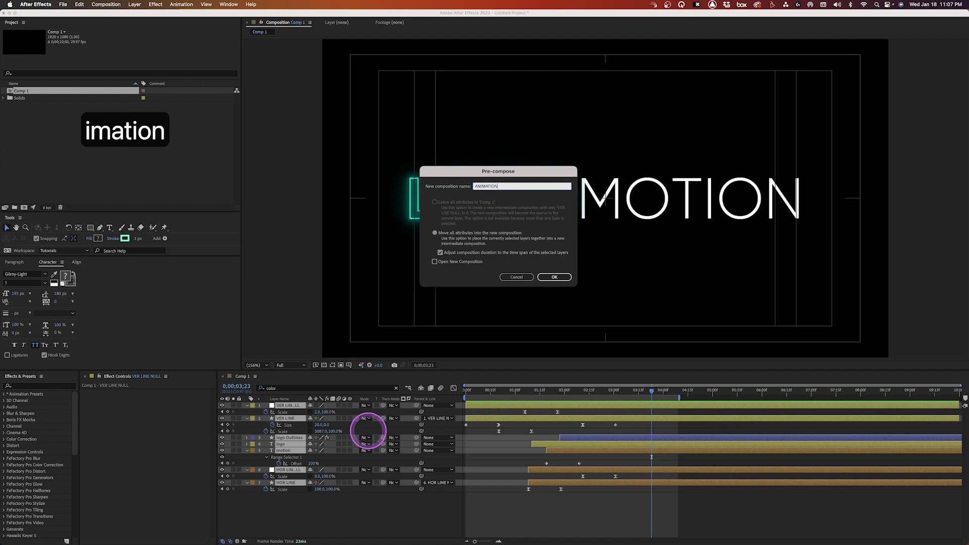
{"action": "key", "text": "Return"}
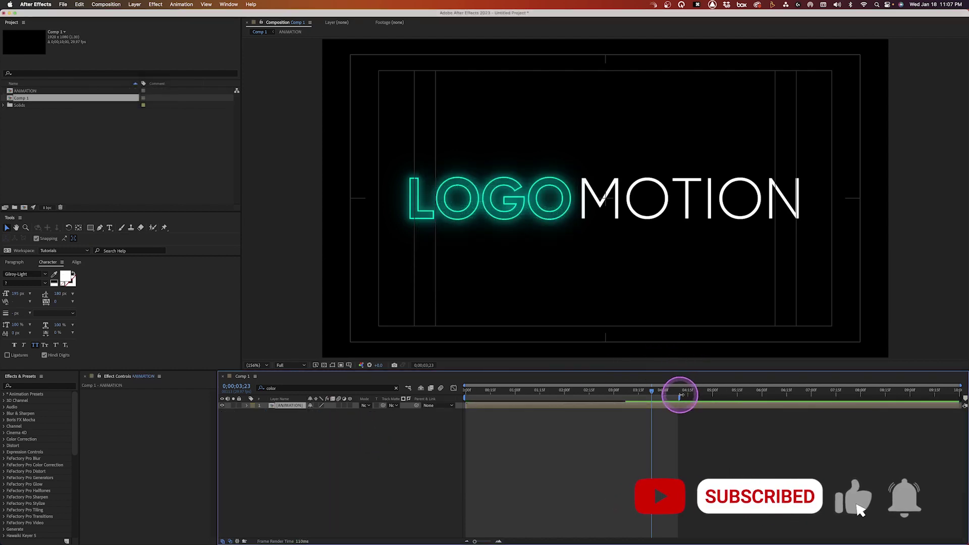
- Move to 0;00;05;01 in Comp 1 and create an empty shape layer that starts there
{"action": "left_click_drag", "start_coordinate": [699, 390], "coordinate": [713, 390]}
{"action": "left_click", "coordinate": [299, 429]}
{"action": "right_click", "coordinate": [300, 430]}
{"action": "mouse_move", "coordinate": [323, 434]}
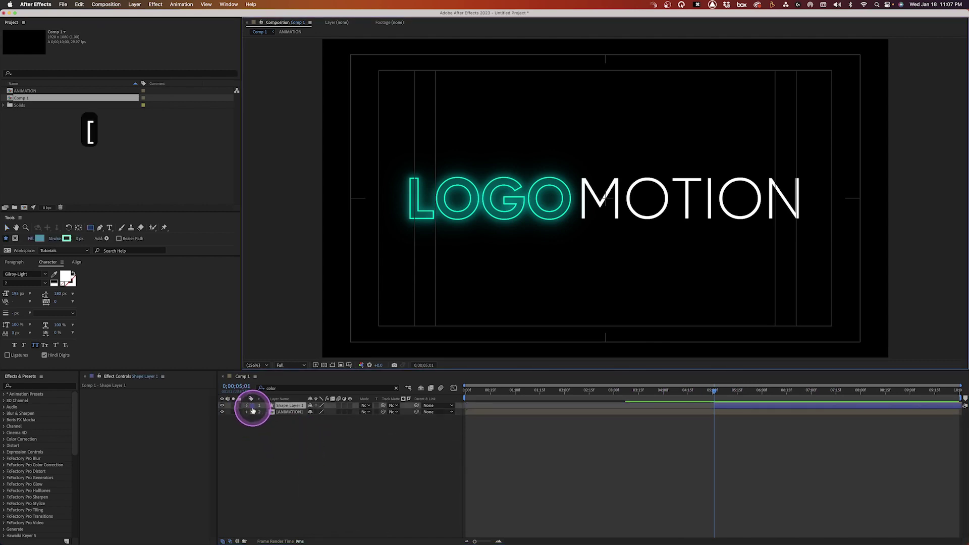
- Add a rectangle path and a fill to the contents of Shape Layer 1
{"action": "left_click", "coordinate": [248, 406]}
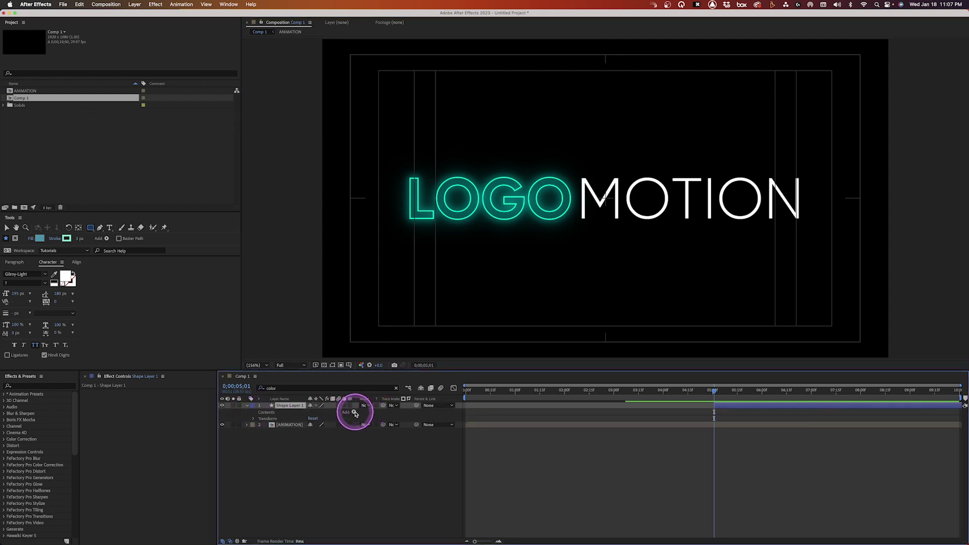
{"action": "left_click", "coordinate": [355, 413]}
{"action": "left_click", "coordinate": [360, 385]}
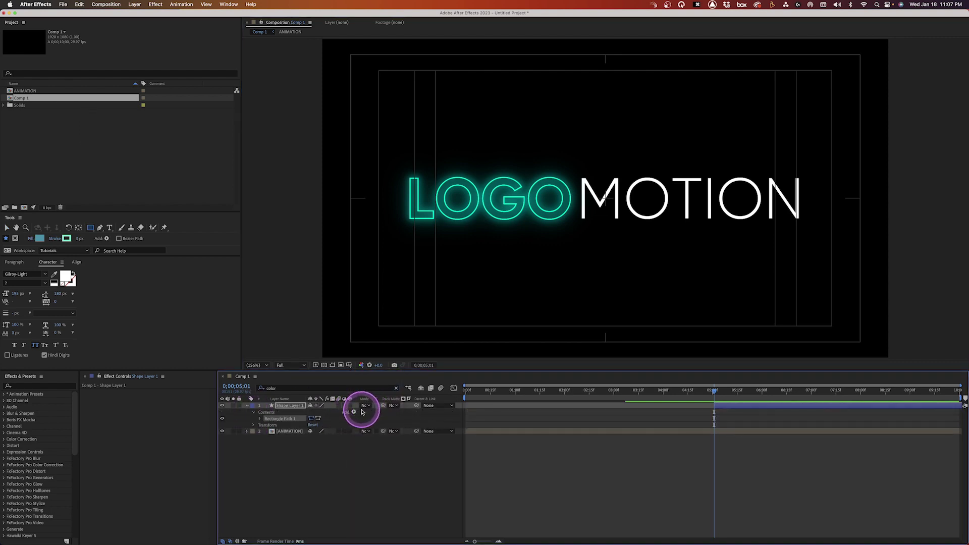
{"action": "left_click", "coordinate": [354, 412]}
{"action": "left_click", "coordinate": [355, 424]}
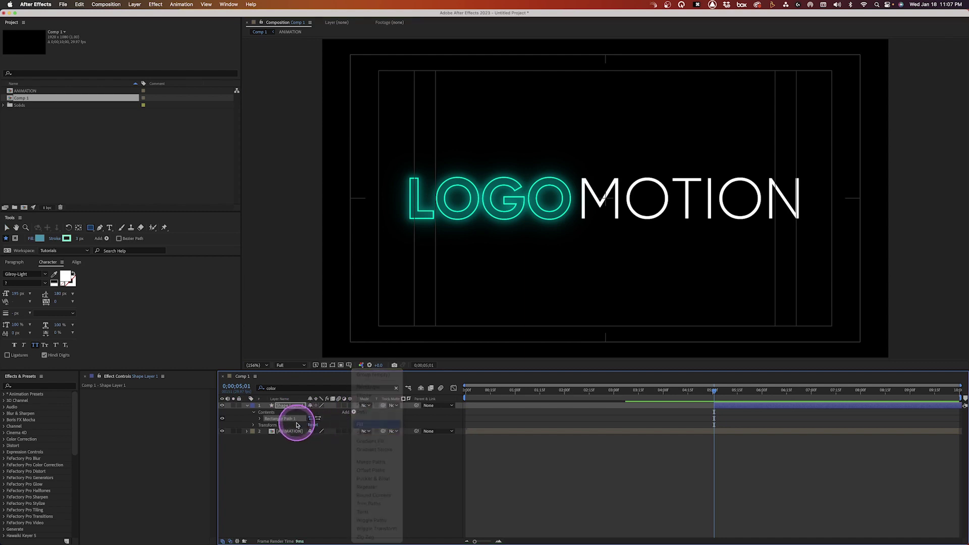
- Set the rectangle's Fill 1 colour to white
{"action": "left_click", "coordinate": [260, 426]}
{"action": "left_click", "coordinate": [312, 444]}
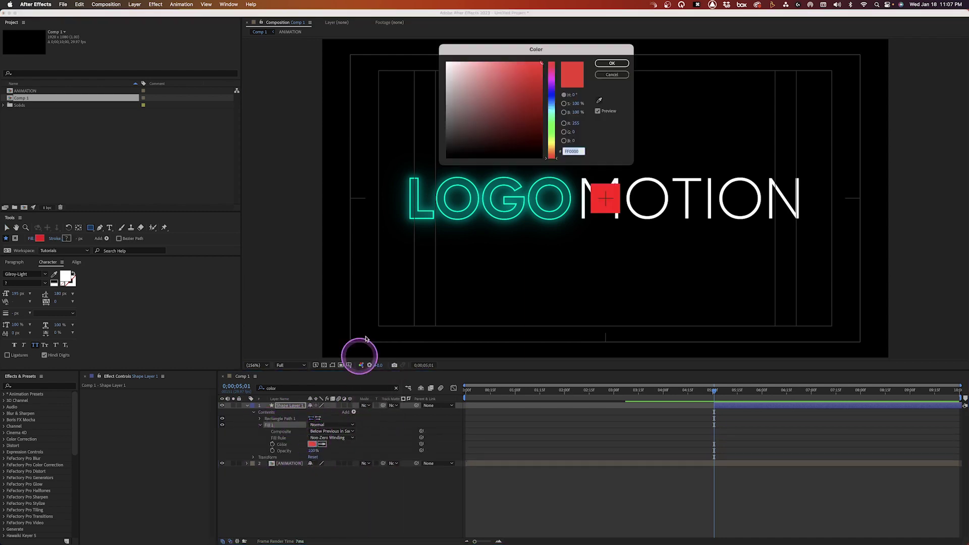
{"action": "left_click", "coordinate": [447, 62]}
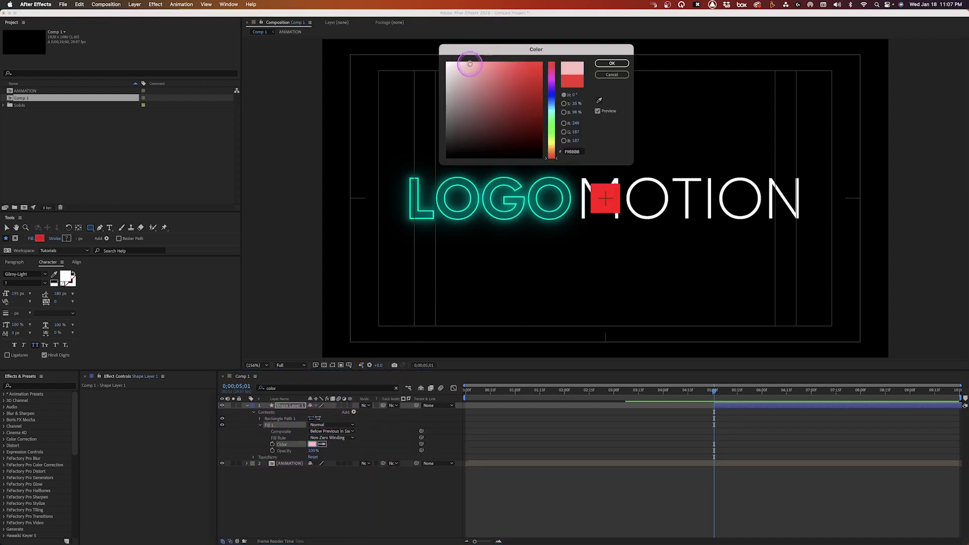
{"action": "left_click", "coordinate": [610, 64]}
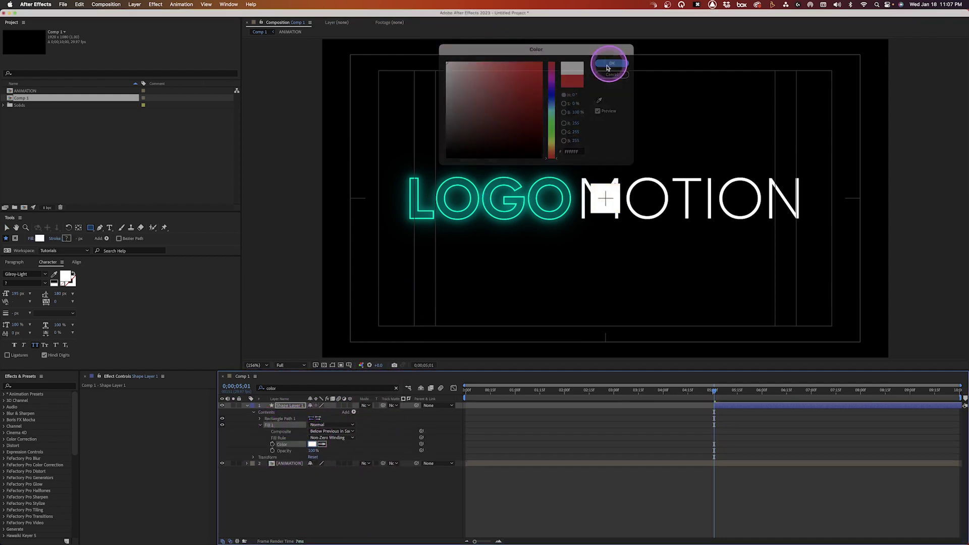
- Set the rectangle's size to 1385 × 20 and move the shape layer up to position 960, 448, above the text
{"action": "left_click", "coordinate": [260, 418]}
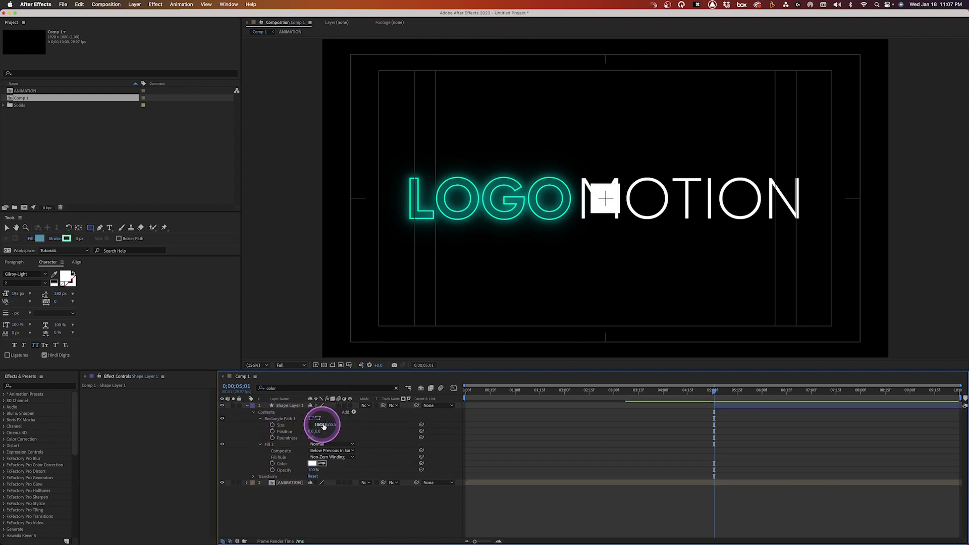
{"action": "left_click", "coordinate": [333, 424]}
{"action": "type", "text": "20"}
{"action": "key", "text": "Return"}
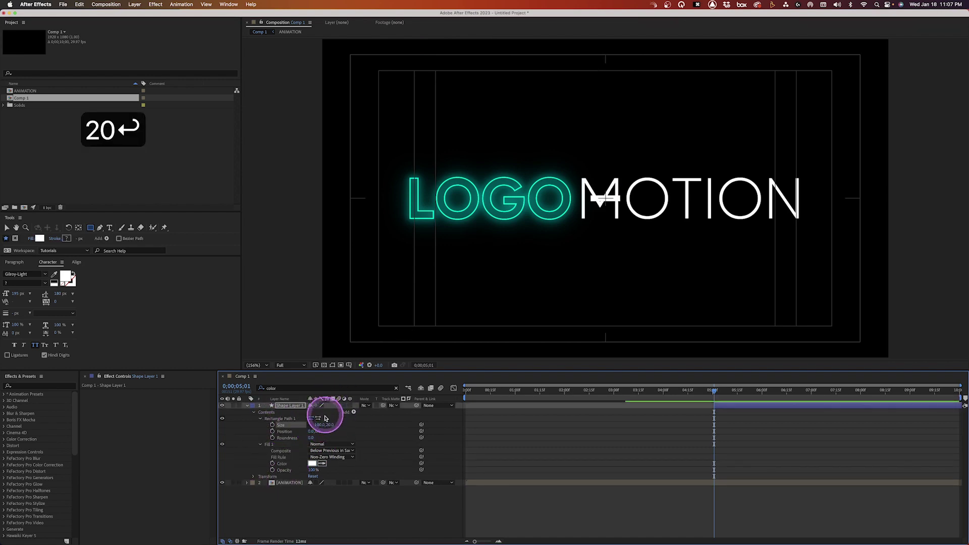
{"action": "left_click_drag", "start_coordinate": [321, 426], "coordinate": [650, 385]}
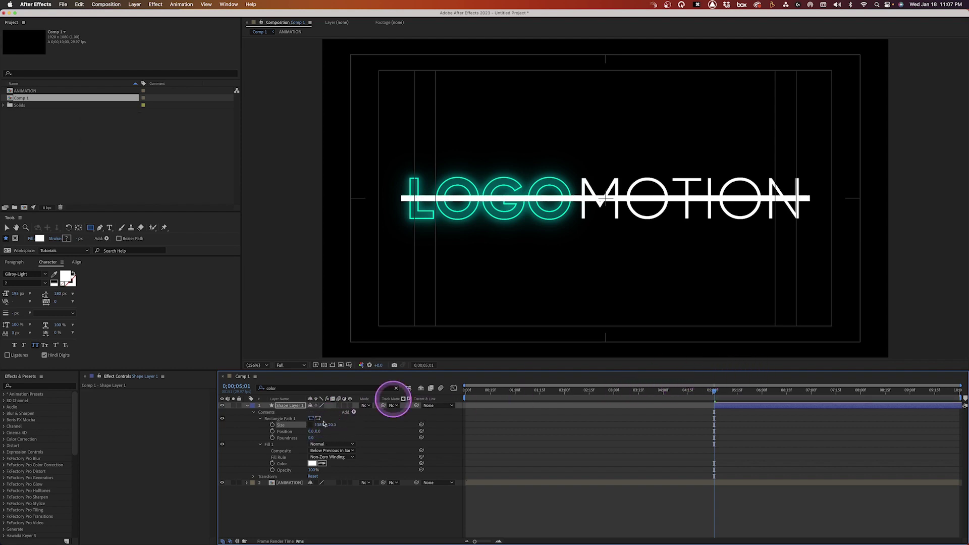
{"action": "key", "text": "p"}
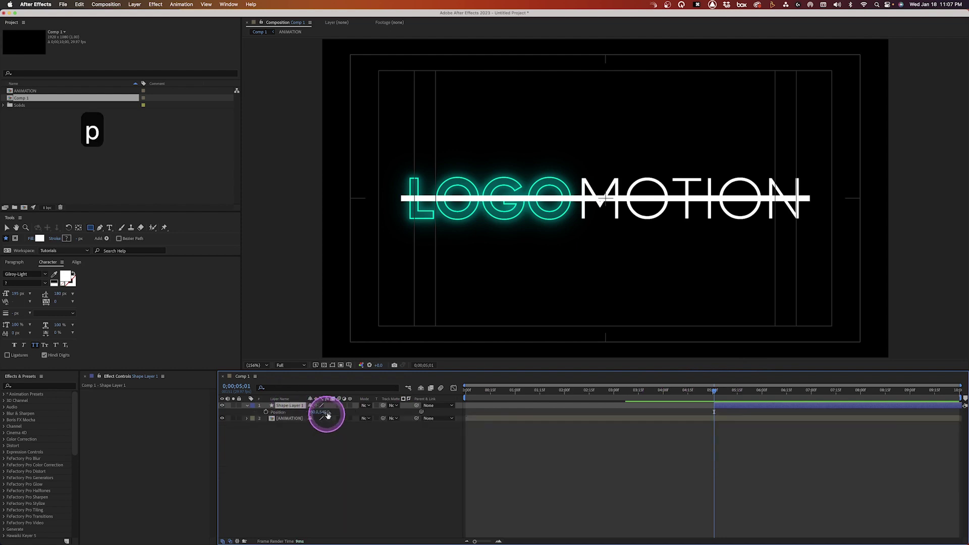
{"action": "left_click_drag", "start_coordinate": [328, 412], "coordinate": [293, 412]}
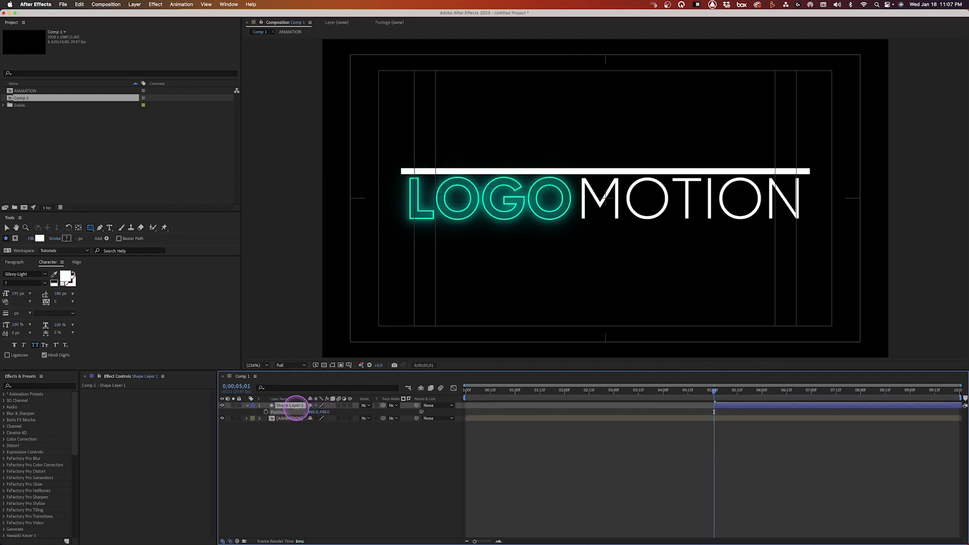
- Filter Shape Layer 1's properties by "size" to isolate the rectangle's Size, and toggle the visibility of layer controls
{"action": "left_click", "coordinate": [246, 406]}
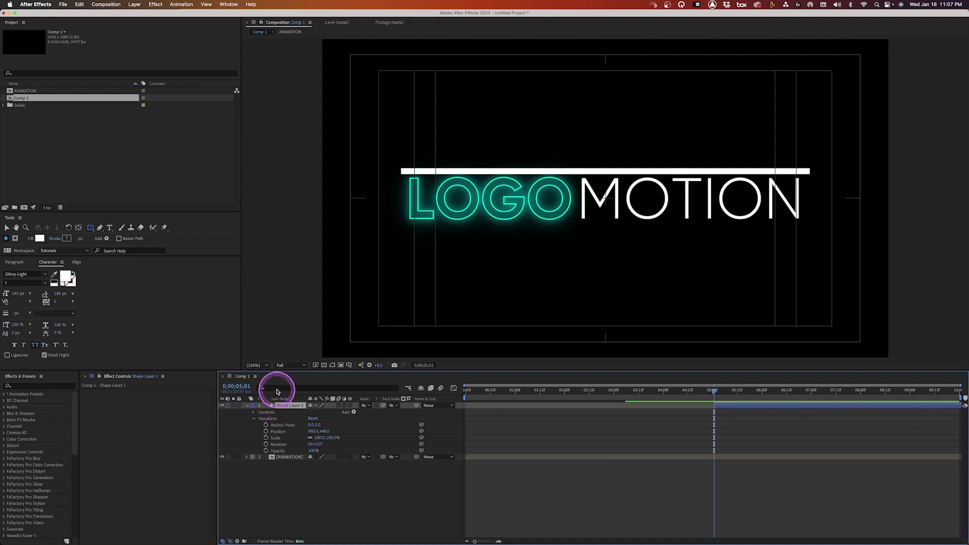
{"action": "left_click", "coordinate": [276, 390]}
{"action": "type", "text": "size"}
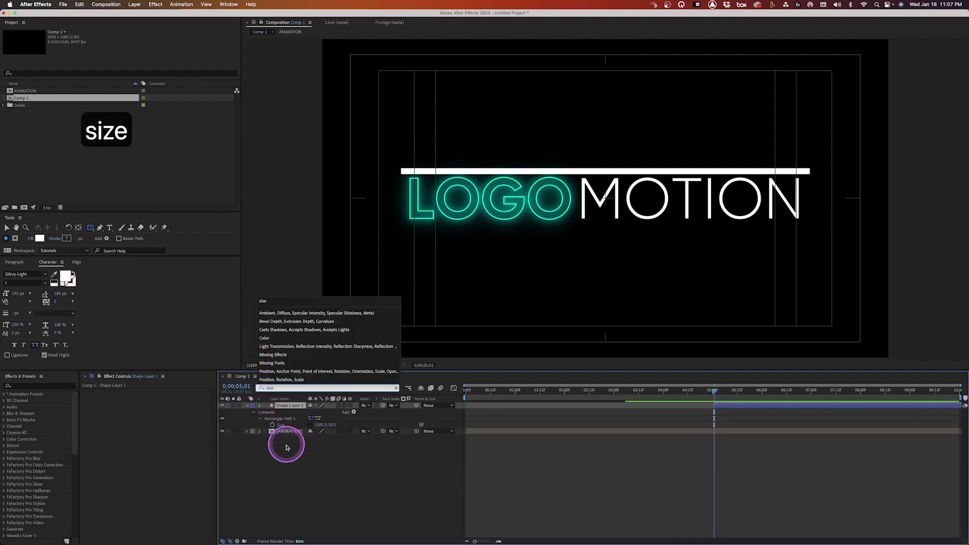
{"action": "left_click", "coordinate": [289, 450]}
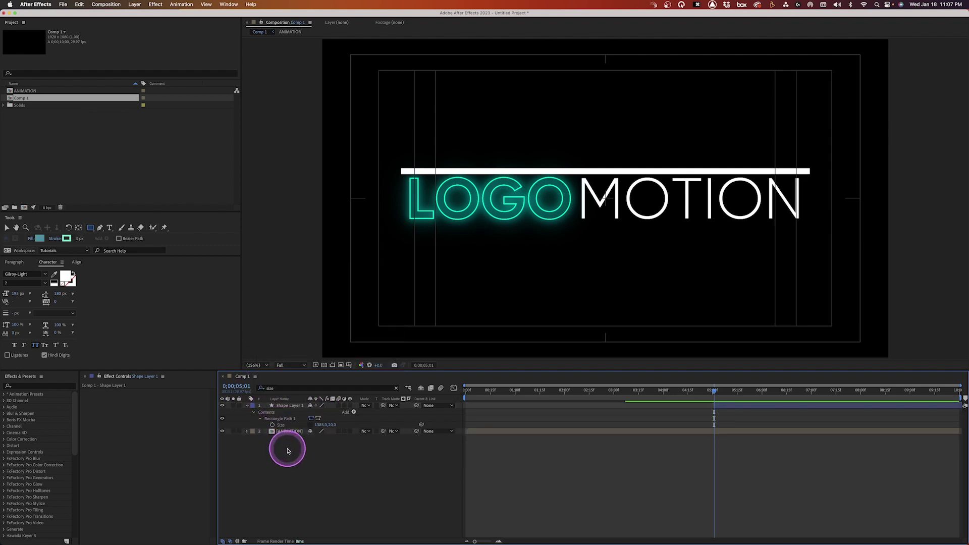
{"action": "key", "text": "super+shift+h"}
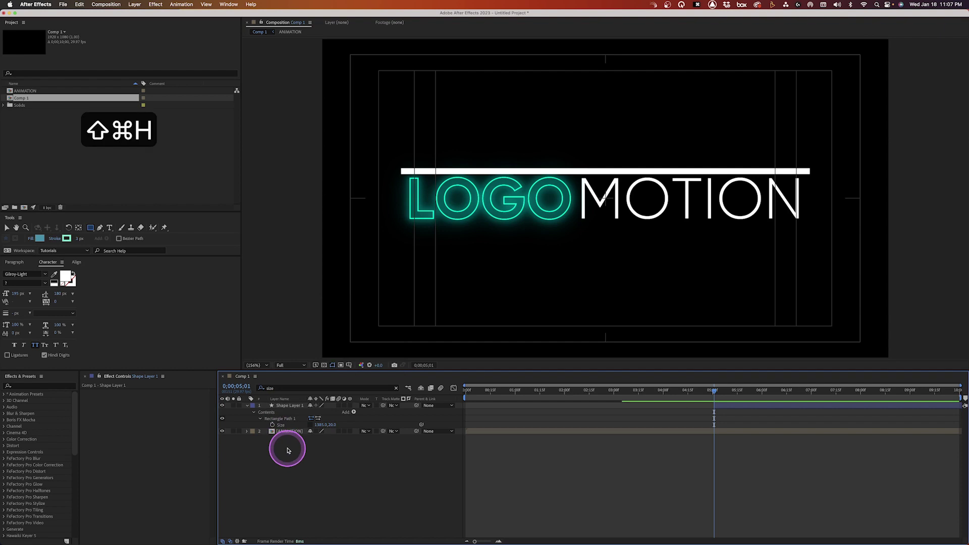
- Keyframe the bar's Size on Shape Layer 1 from 0 × 20 at 0;00;05;01 to its full width at 0;00;05;21
{"action": "left_click", "coordinate": [273, 425]}
{"action": "key", "text": "shift+Page_Down"}
{"action": "key", "text": "shift+Page_Down"}
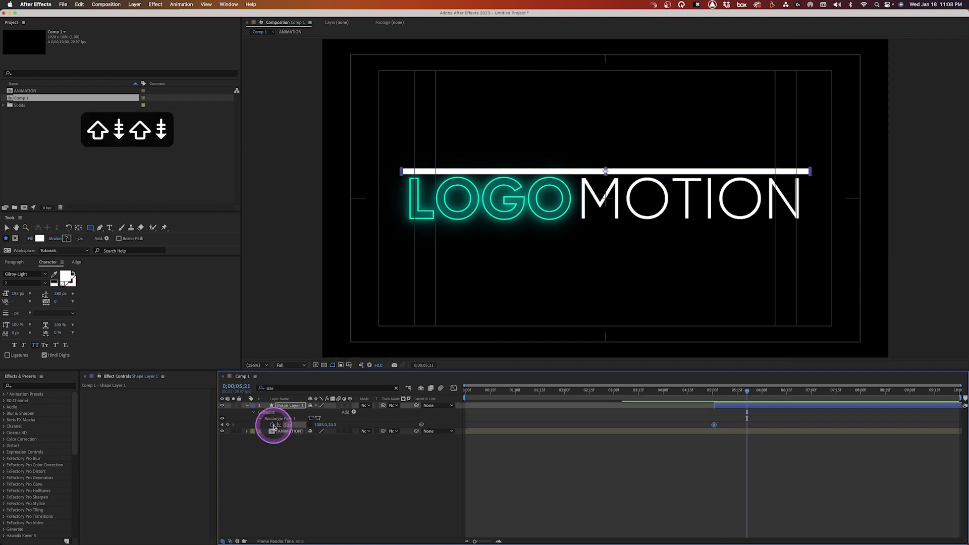
{"action": "left_click", "coordinate": [227, 426]}
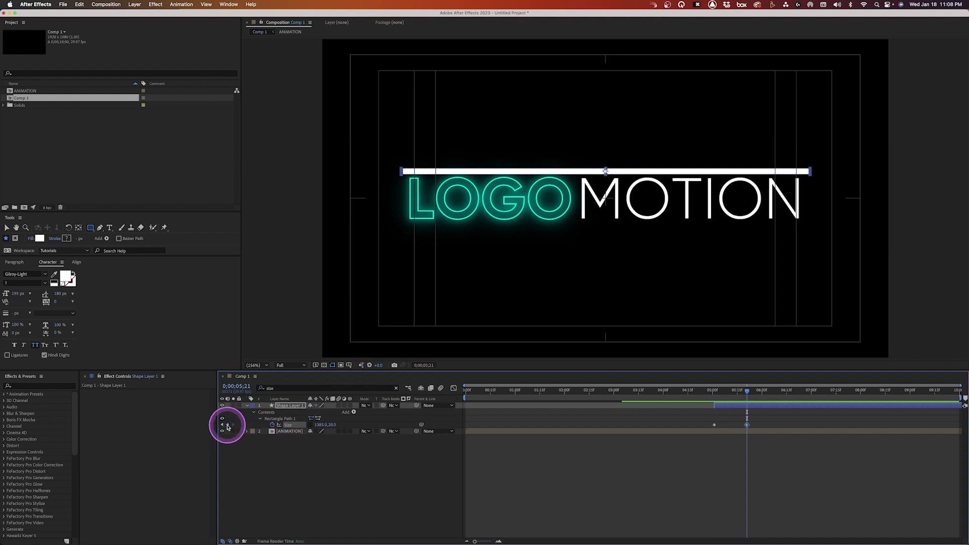
{"action": "left_click", "coordinate": [223, 425]}
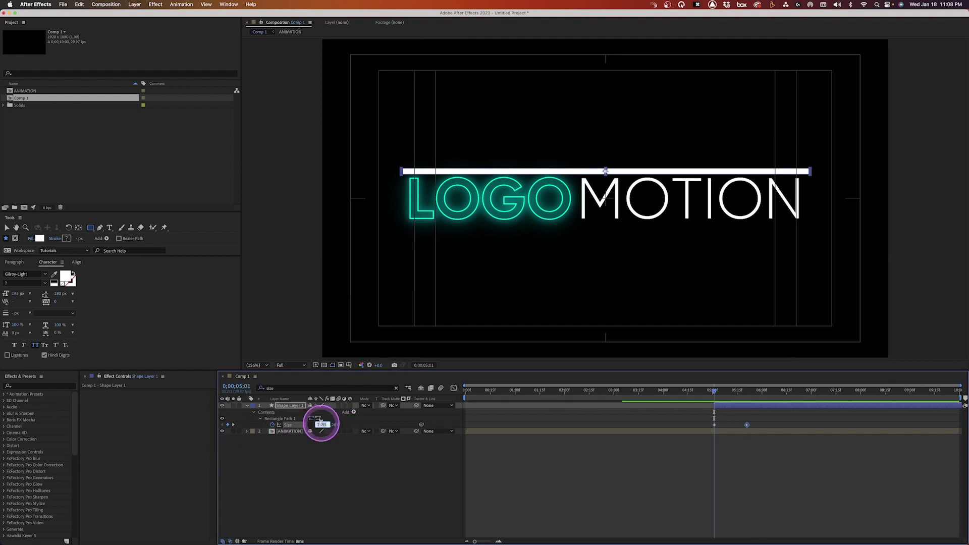
{"action": "type", "text": "0"}
{"action": "key", "text": "Return"}
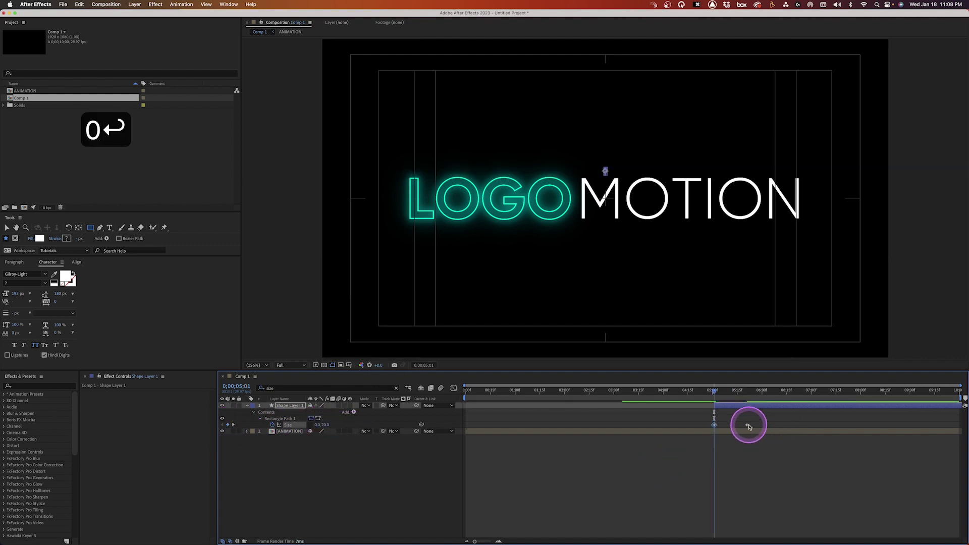
- Apply Easy Ease to both Size keyframes, extend the last keyframe's incoming influence in the speed graph, and preview the bar's growth
{"action": "left_click_drag", "start_coordinate": [704, 429], "coordinate": [699, 431]}
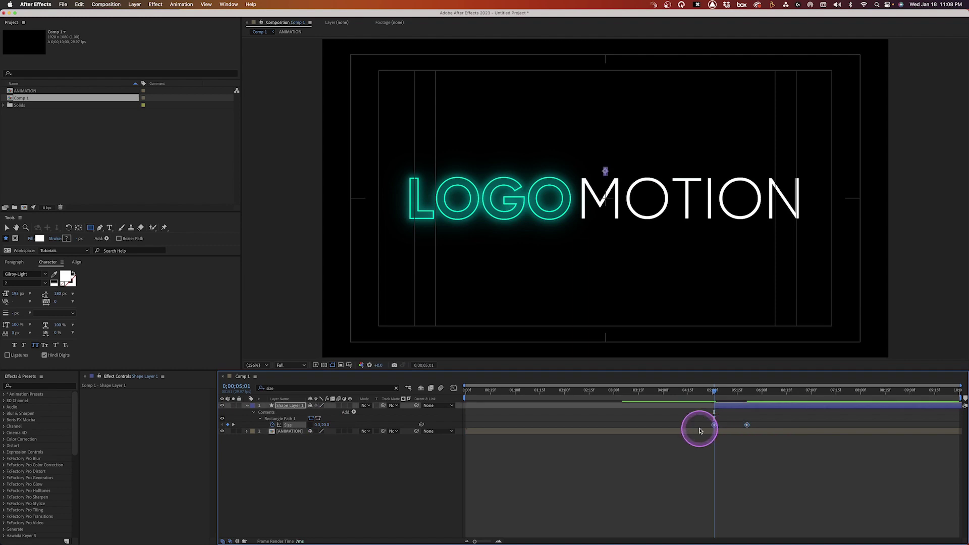
{"action": "key", "text": "F9"}
{"action": "left_click", "coordinate": [770, 415]}
{"action": "left_click", "coordinate": [747, 425]}
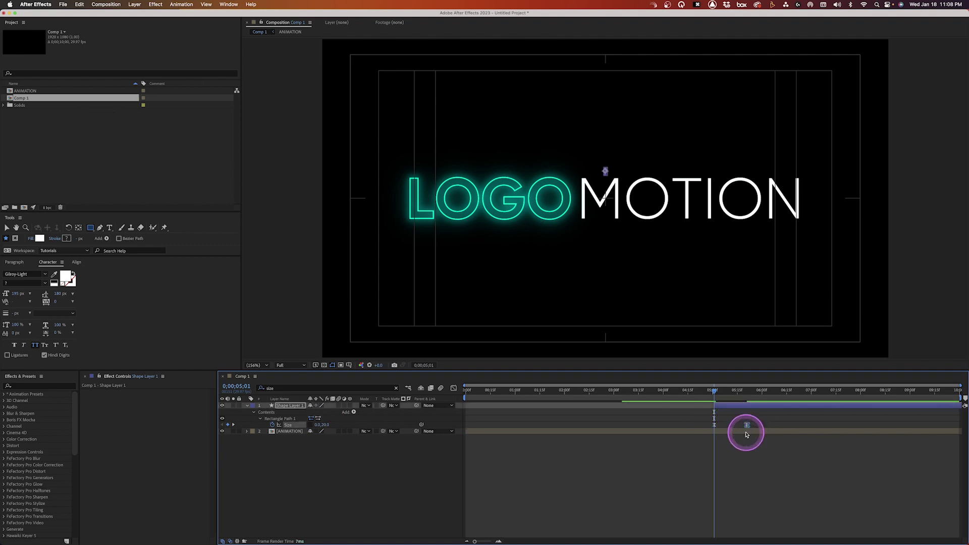
{"action": "left_click", "coordinate": [454, 388]}
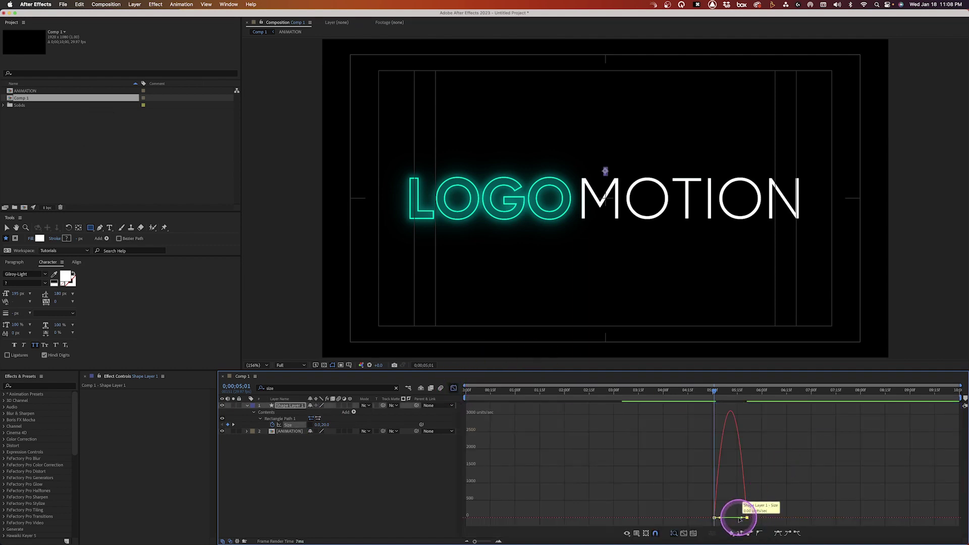
{"action": "left_click_drag", "start_coordinate": [742, 518], "coordinate": [724, 520]}
{"action": "left_click", "coordinate": [453, 388]}
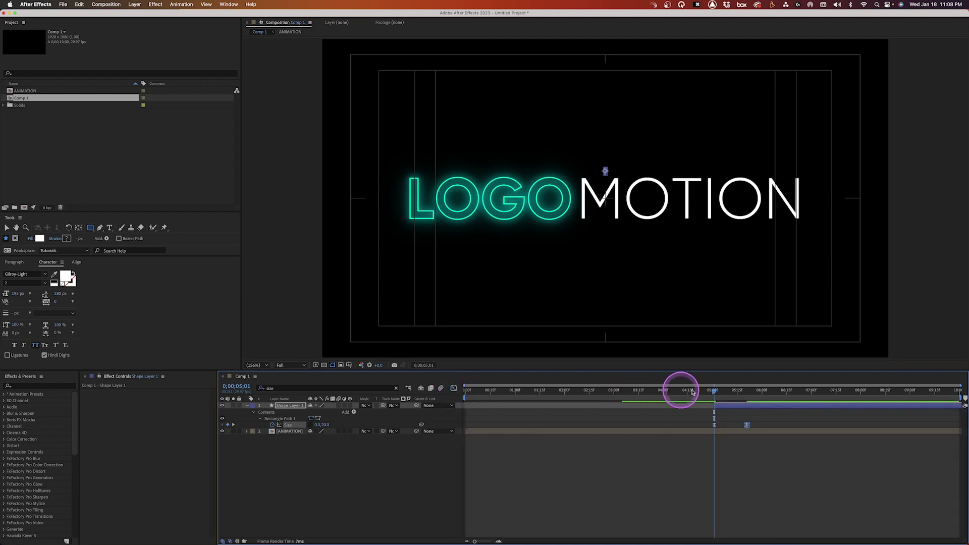
{"action": "key", "text": "space"}
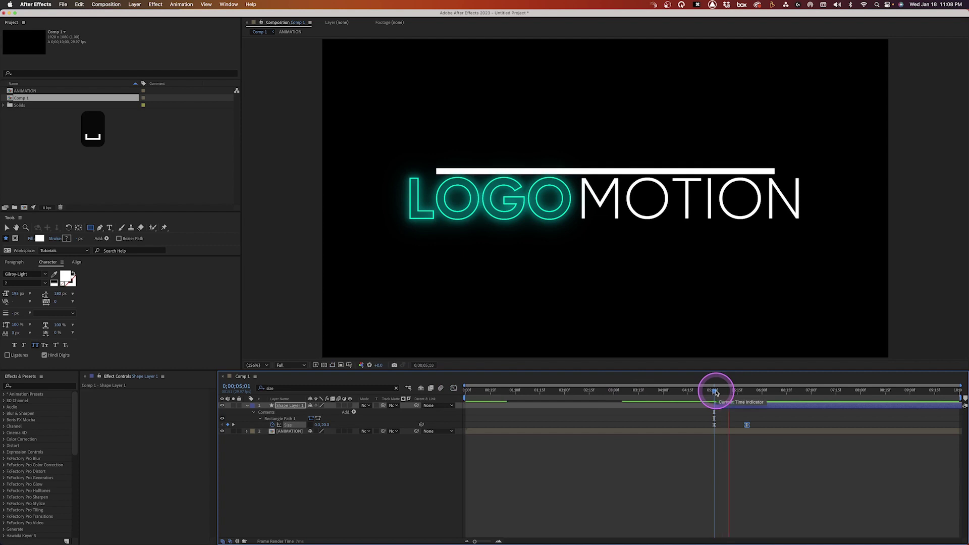
- Move Shape Layer 1's anchor point to the middle of the white bar's top edge
{"action": "left_click", "coordinate": [755, 395]}
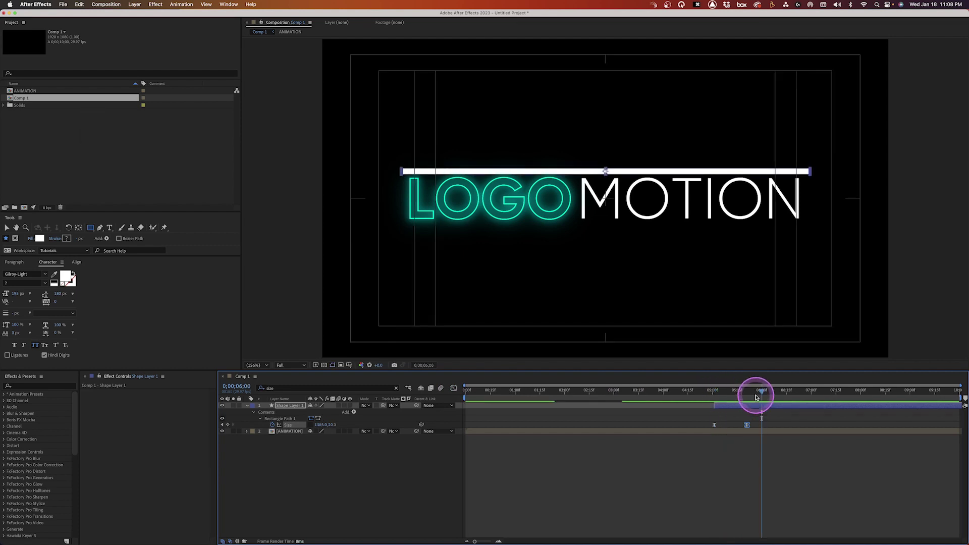
{"action": "key", "text": "y"}
{"action": "left_click_drag", "start_coordinate": [604, 172], "coordinate": [605, 168]}
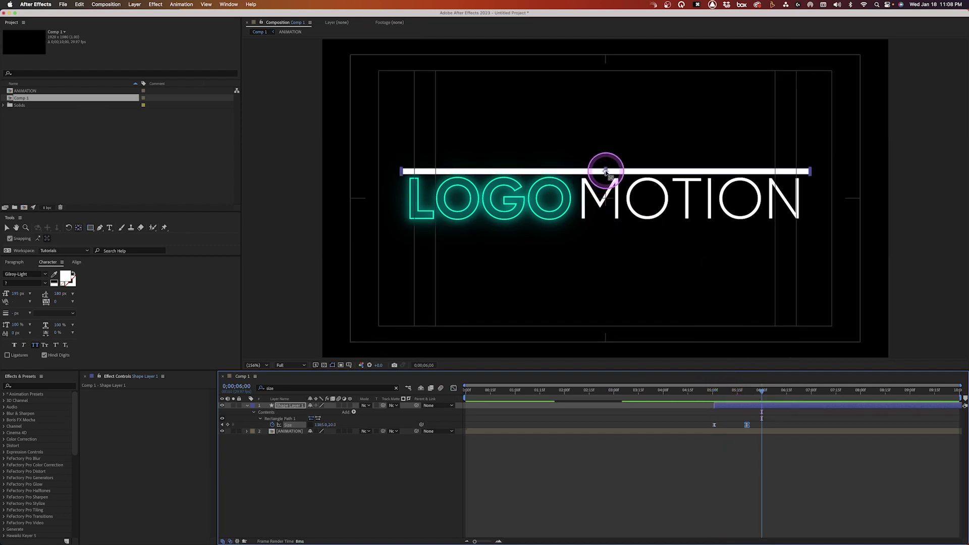
{"action": "left_click", "coordinate": [799, 411]}
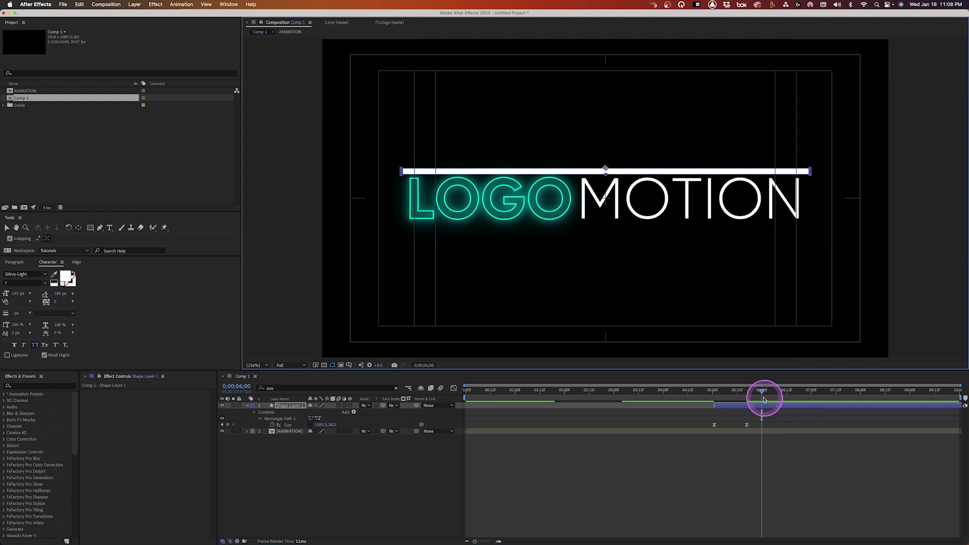
- Keyframe Shape Layer 1's Scale from 100% at 0;00;05;21 to about 942% height at 0;00;06;11, keeping the width at 100%, so it covers the text
{"action": "left_click", "coordinate": [747, 397]}
{"action": "key", "text": "shift+s"}
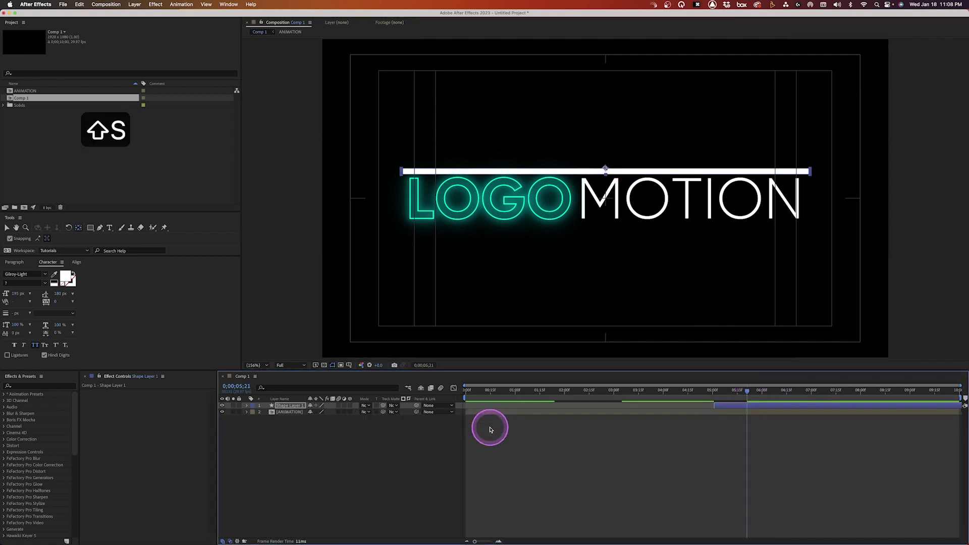
{"action": "key", "text": "s"}
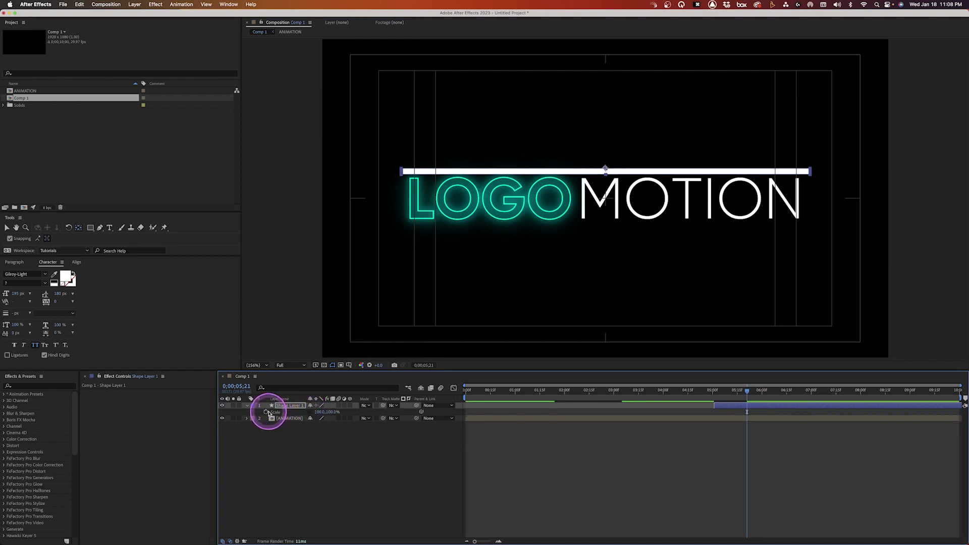
{"action": "key", "text": "shift+Page_Down"}
{"action": "key", "text": "shift+Page_Down"}
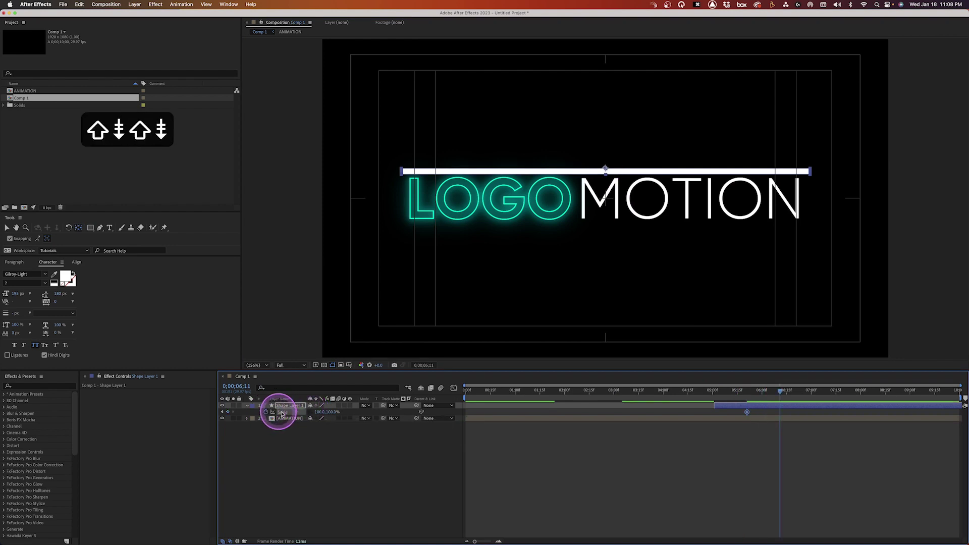
{"action": "left_click_drag", "start_coordinate": [337, 413], "coordinate": [599, 359]}
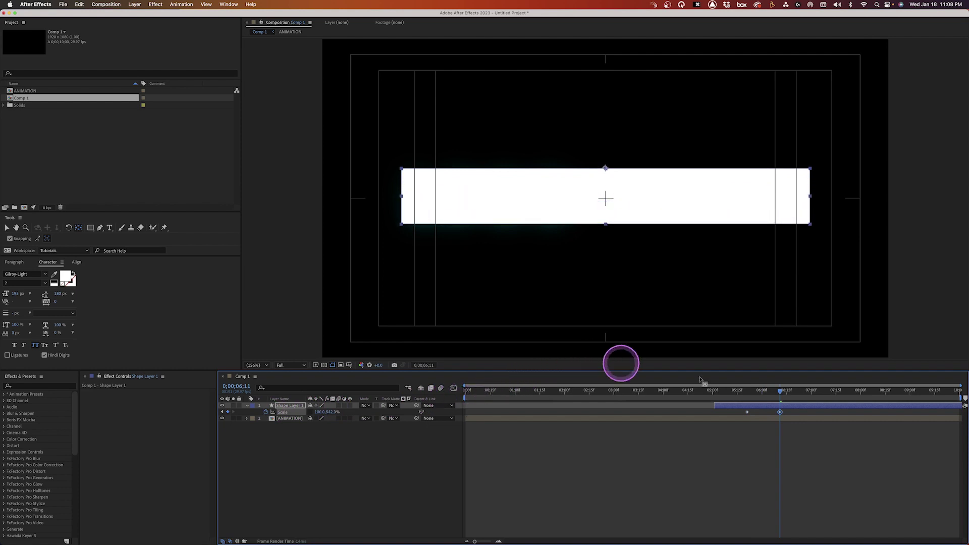
- Apply Easy Ease to both Scale keyframes of Shape Layer 1
{"action": "left_click", "coordinate": [805, 413]}
{"action": "left_click", "coordinate": [740, 415]}
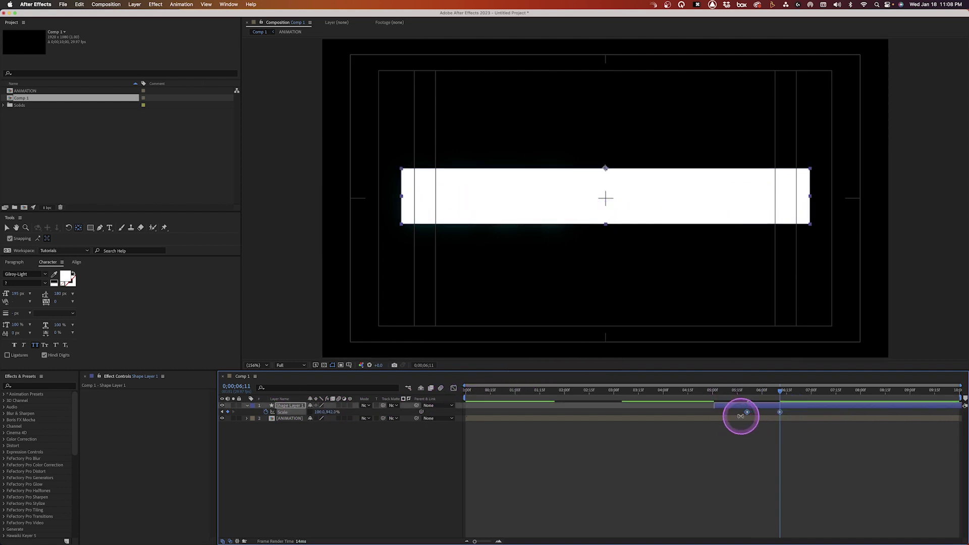
{"action": "key", "text": "F9"}
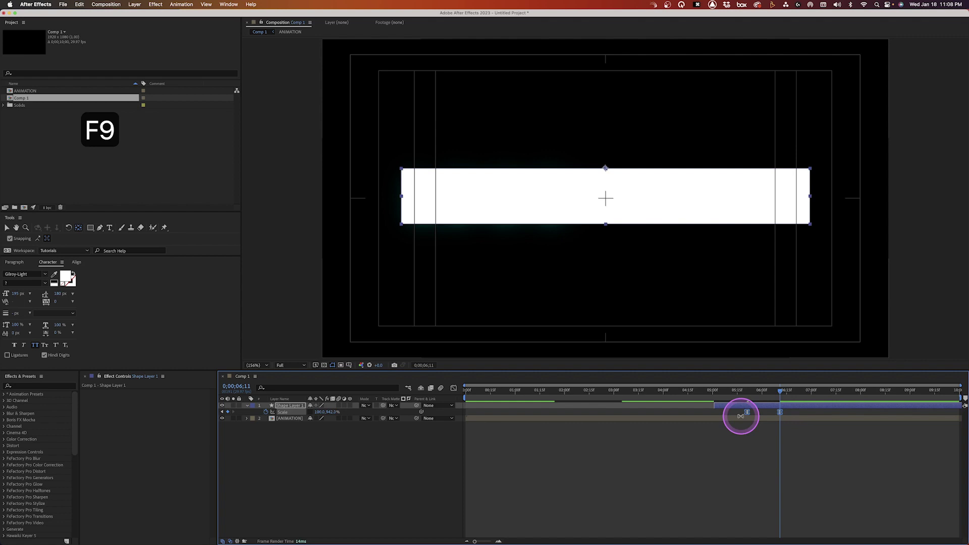
- Extend the first Scale keyframe's outgoing influence in the speed graph so the bar's stretch starts slowly, and preview it
{"action": "left_click", "coordinate": [749, 392]}
{"action": "left_click_drag", "start_coordinate": [748, 391], "coordinate": [746, 392]}
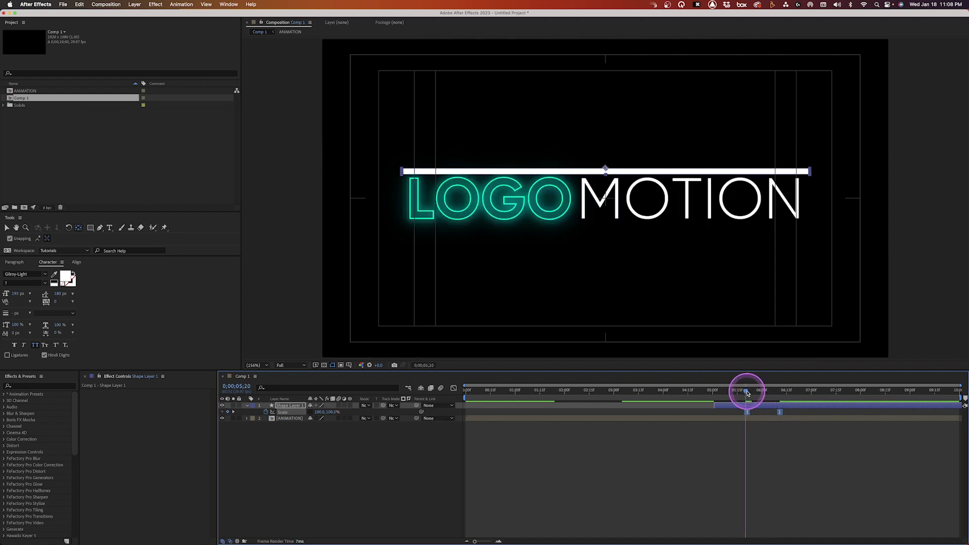
{"action": "left_click", "coordinate": [742, 417]}
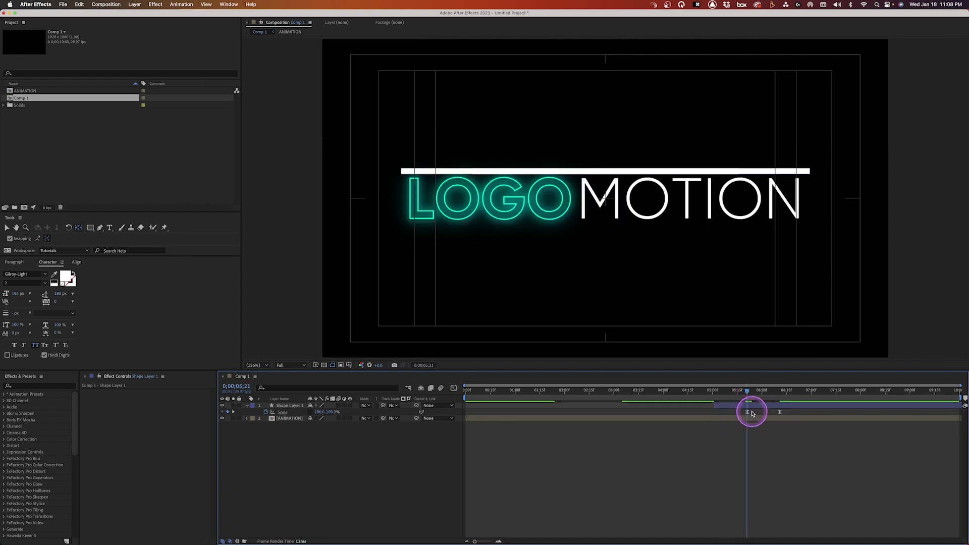
{"action": "left_click", "coordinate": [747, 411]}
{"action": "left_click", "coordinate": [453, 388]}
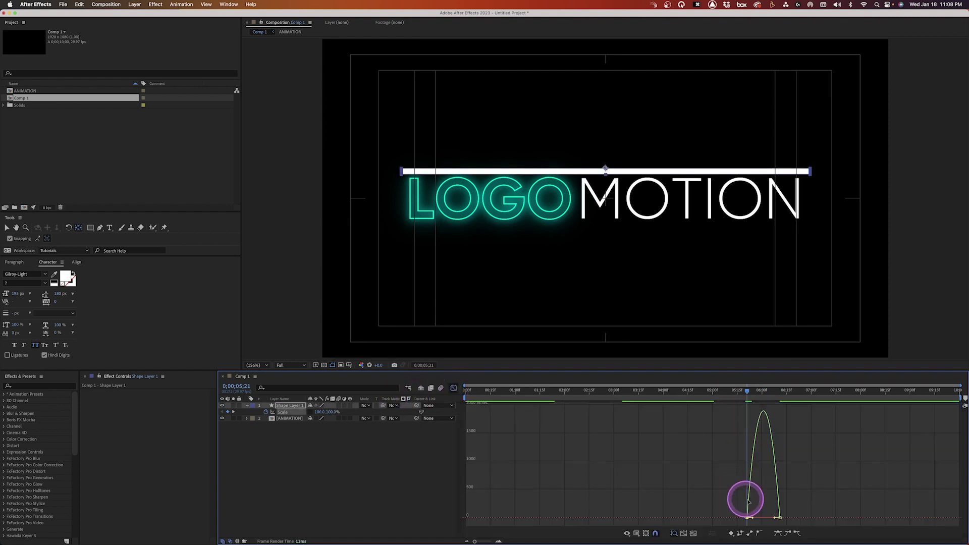
{"action": "left_click_drag", "start_coordinate": [751, 520], "coordinate": [761, 517]}
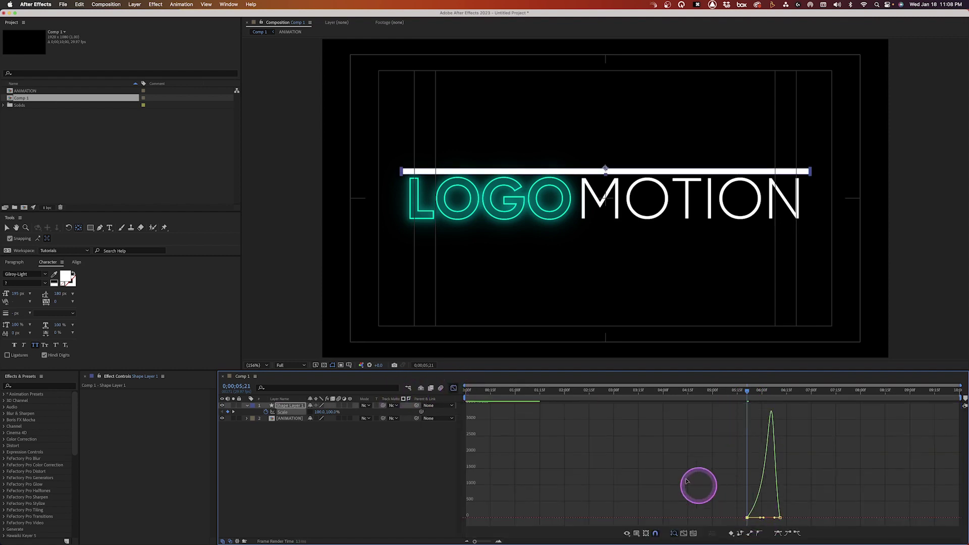
{"action": "left_click", "coordinate": [452, 388]}
{"action": "key", "text": "space"}
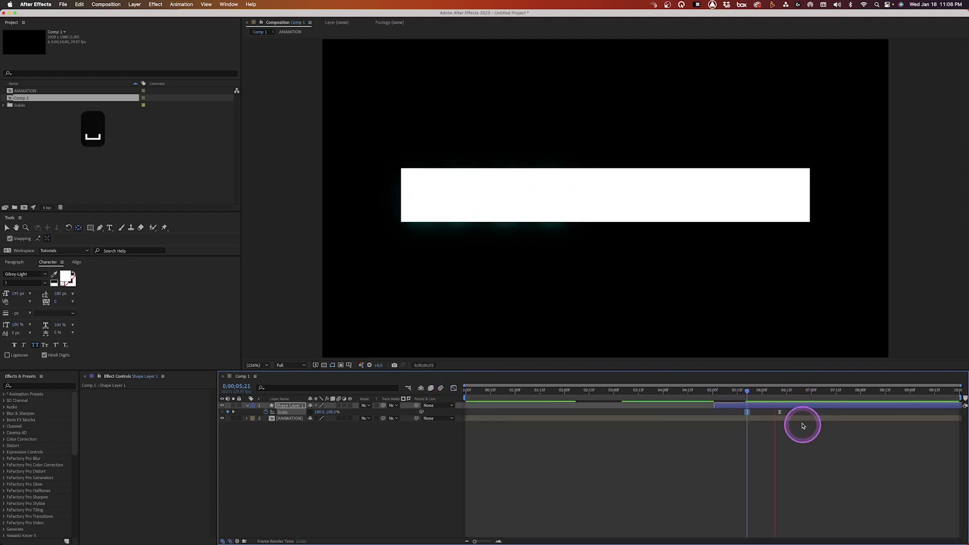
- Move Shape Layer 1's second Scale keyframe earlier to 0;00;06;06 and bring the current time there
{"action": "left_click", "coordinate": [780, 396]}
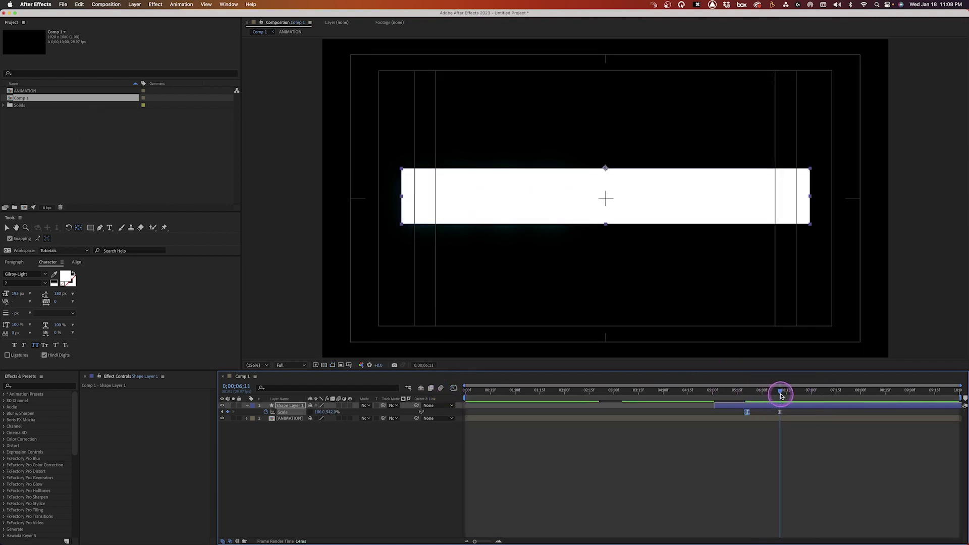
{"action": "left_click_drag", "start_coordinate": [780, 413], "coordinate": [772, 412]}
{"action": "left_click", "coordinate": [772, 389]}
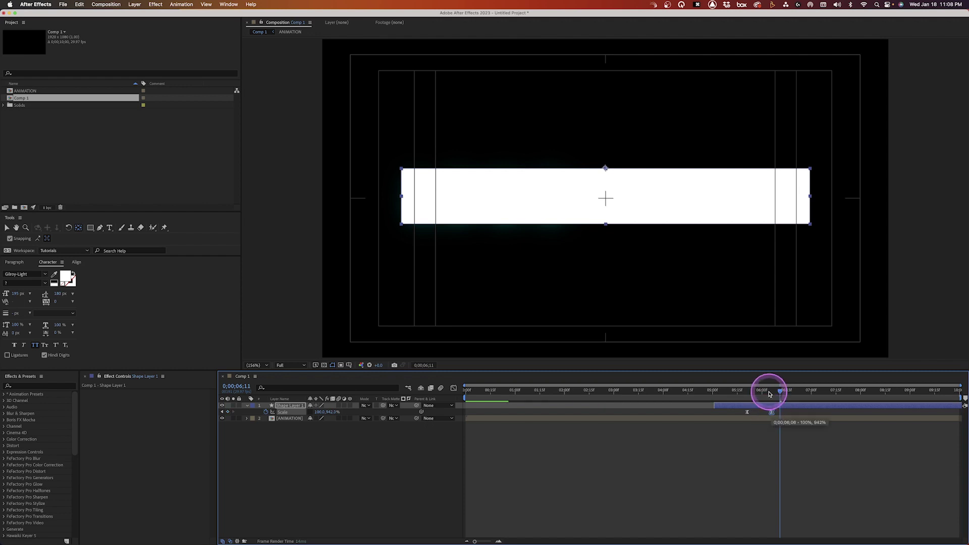
{"action": "left_click", "coordinate": [499, 462]}
{"action": "left_click", "coordinate": [387, 477]}
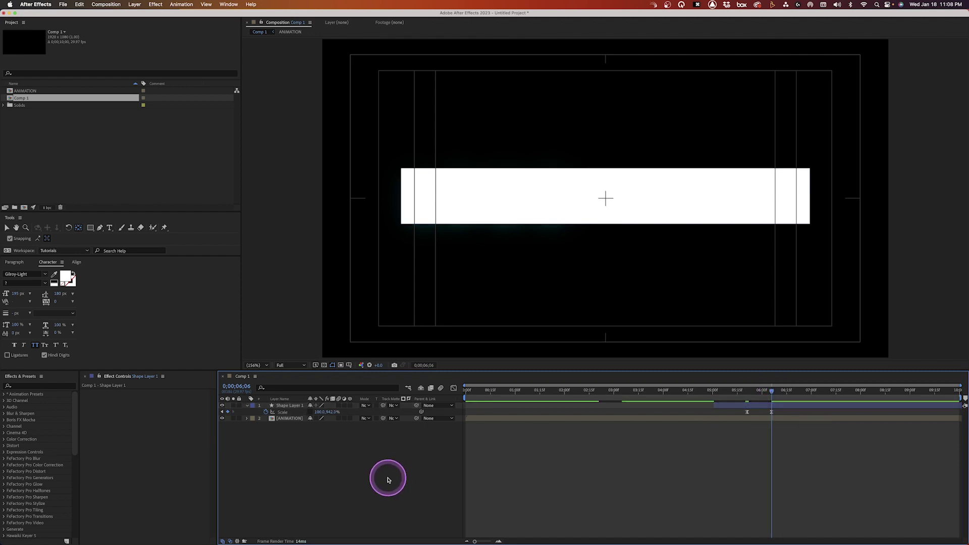
- Add a null object and snap it to the middle of the white bar's bottom edge
{"action": "key", "text": "alt+shift+super+y"}
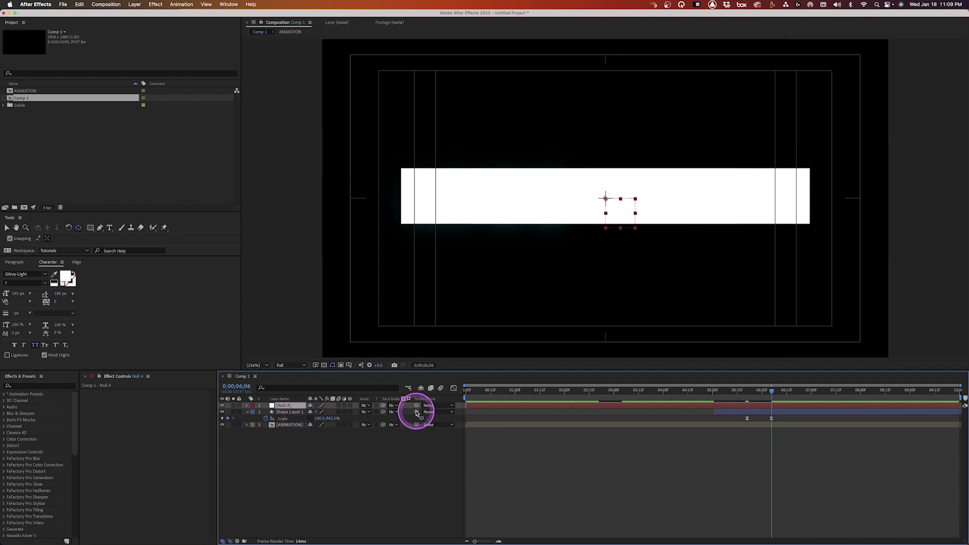
{"action": "left_click_drag", "start_coordinate": [417, 413], "coordinate": [605, 266]}
{"action": "scroll", "coordinate": [607, 201], "scroll_direction": "up", "scroll_amount": 3}
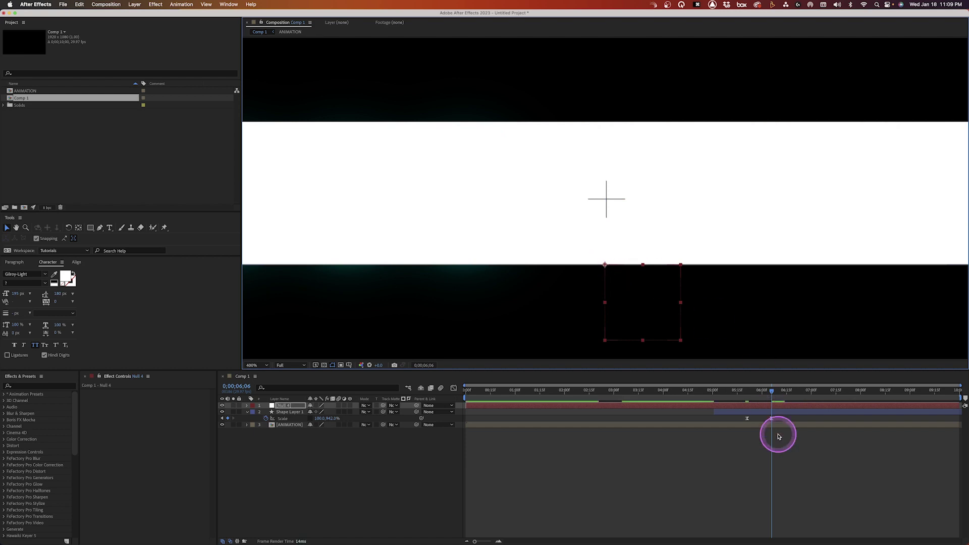
- Keyframe the null's Scale from 100% at 0;00;06;06 to 0% height at 0;00;06;26, keeping the width at 100%
{"action": "key", "text": "s"}
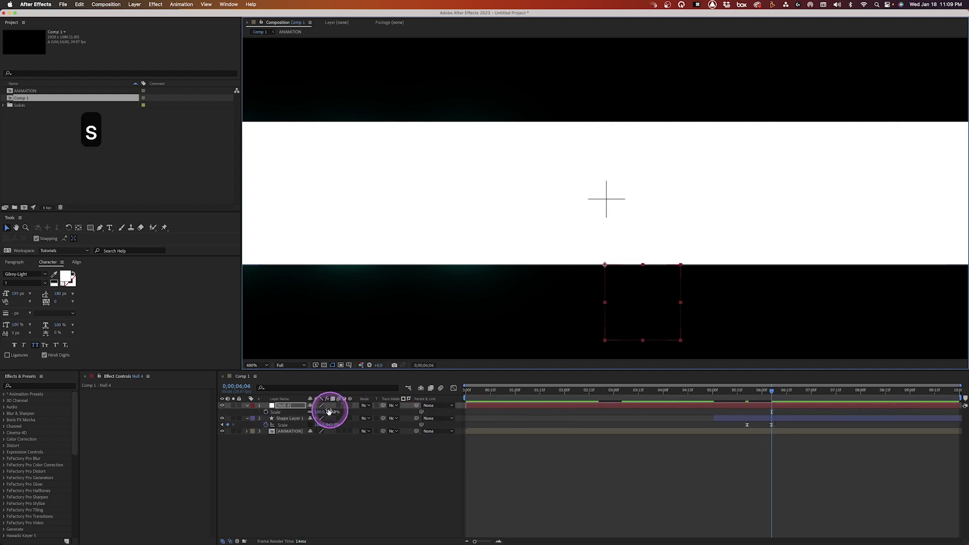
{"action": "left_click", "coordinate": [258, 364]}
{"action": "left_click", "coordinate": [271, 398]}
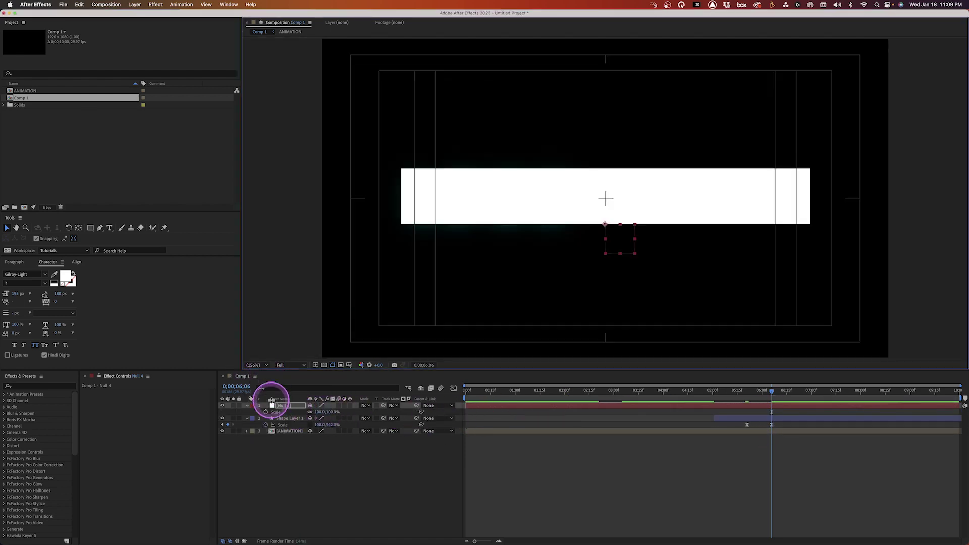
{"action": "left_click", "coordinate": [266, 412]}
{"action": "key", "text": "shift+Page_Down"}
{"action": "key", "text": "shift+Page_Down"}
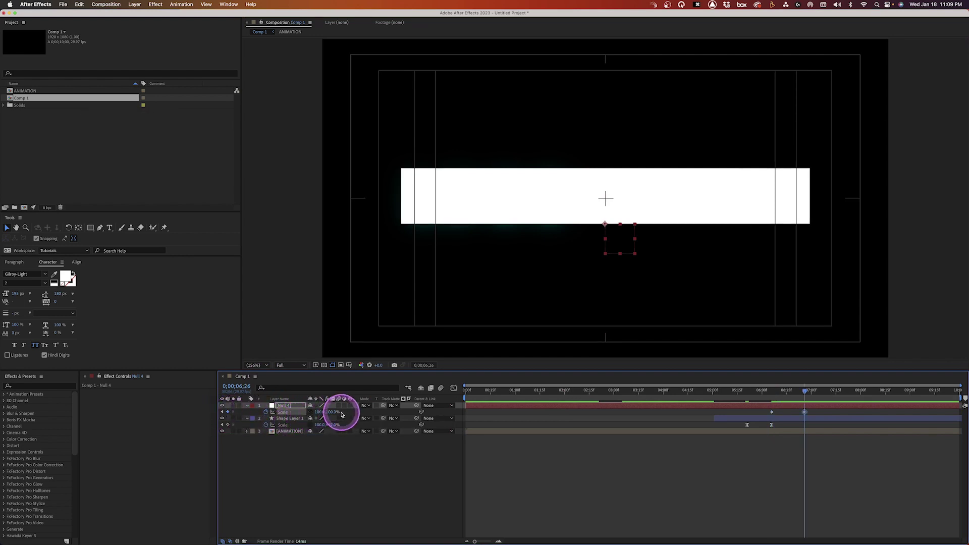
{"action": "key", "text": "Return"}
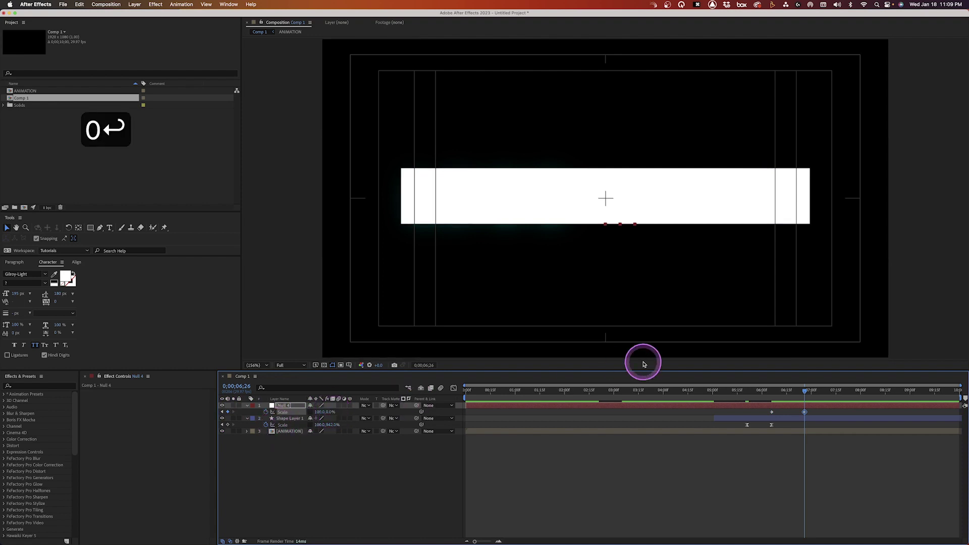
- Parent Shape Layer 1 to the null at 0;00;06;06
{"action": "left_click", "coordinate": [770, 391]}
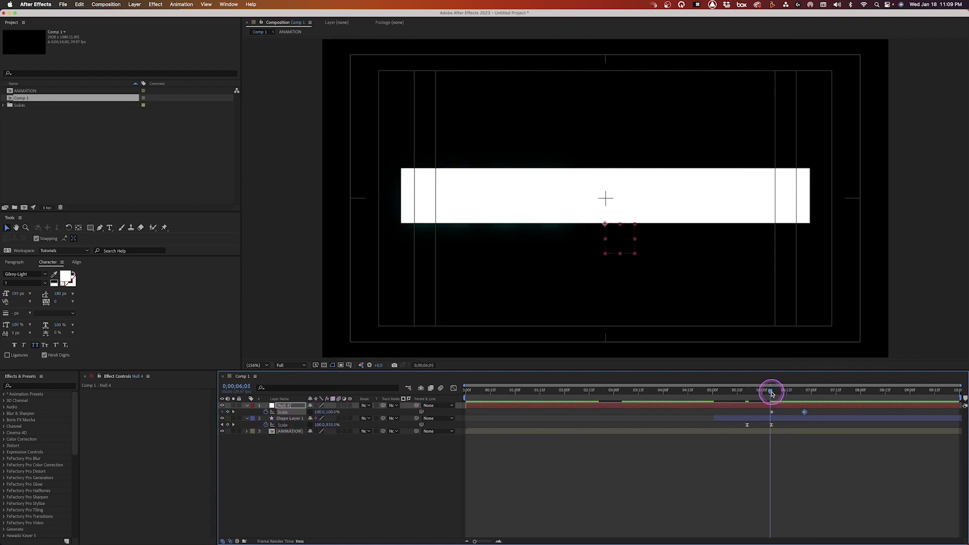
{"action": "left_click_drag", "start_coordinate": [771, 394], "coordinate": [773, 392]}
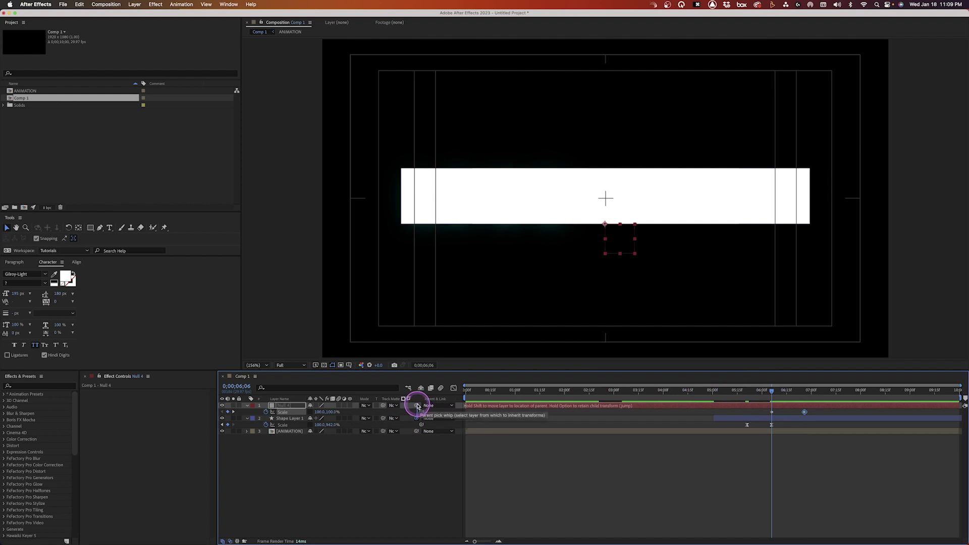
{"action": "left_click_drag", "start_coordinate": [417, 407], "coordinate": [418, 406]}
- Easy Ease both of the null's Scale keyframes and lengthen the first keyframe's outgoing ease in the speed graph
{"action": "left_click", "coordinate": [810, 411]}
{"action": "left_click", "coordinate": [771, 412]}
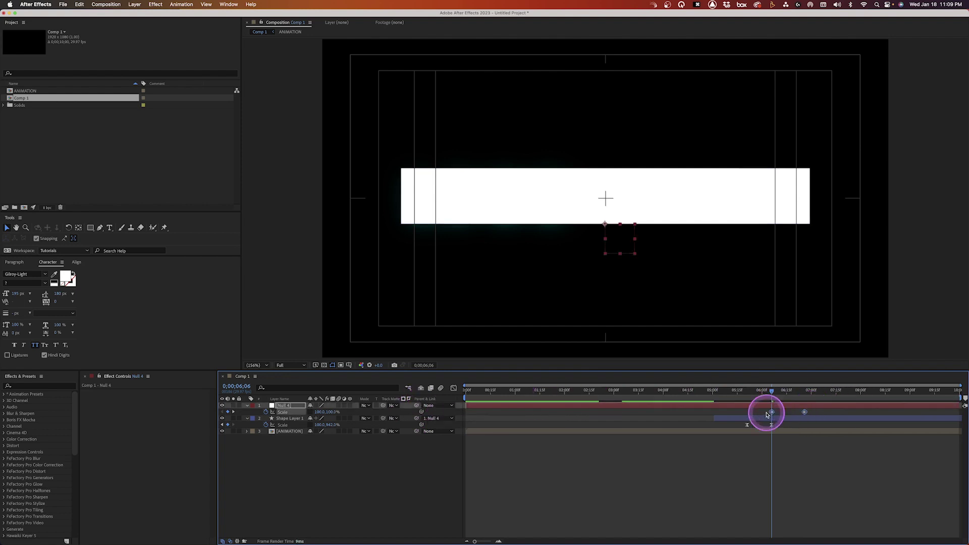
{"action": "key", "text": "F9"}
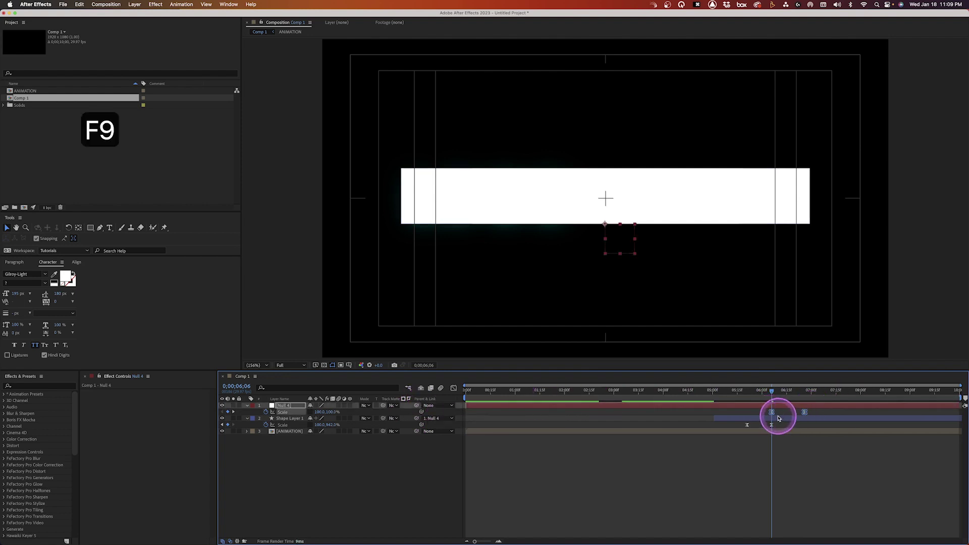
{"action": "left_click", "coordinate": [768, 411]}
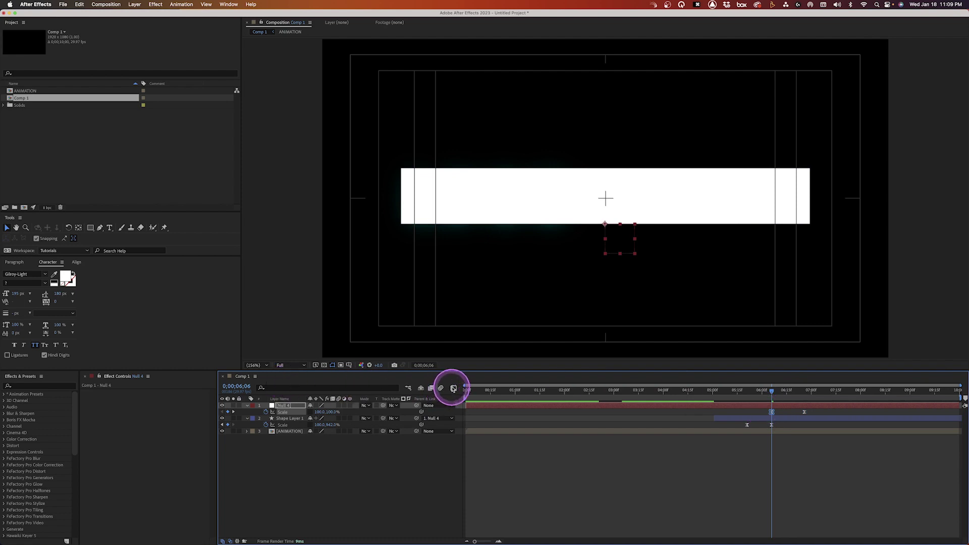
{"action": "left_click", "coordinate": [453, 388]}
{"action": "left_click_drag", "start_coordinate": [776, 412], "coordinate": [796, 405]}
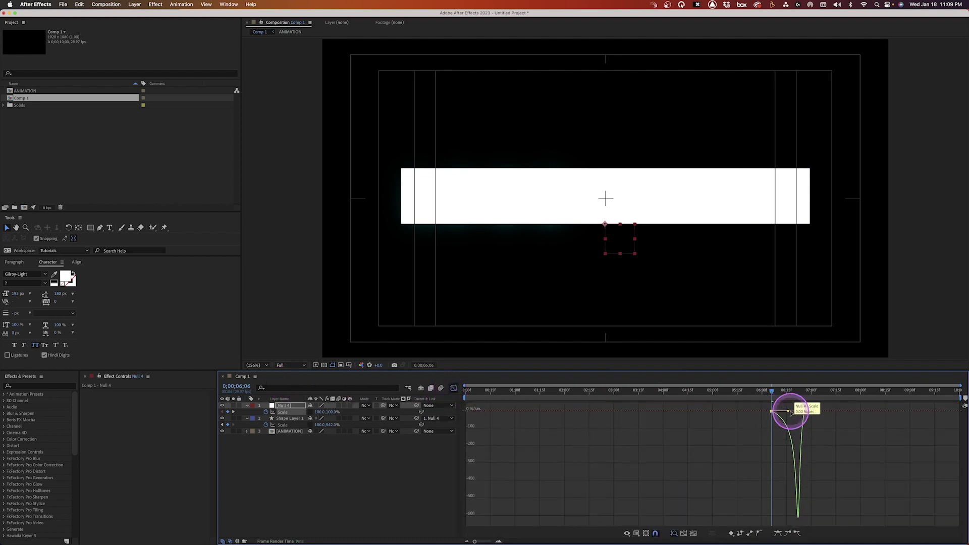
{"action": "left_click", "coordinate": [453, 388]}
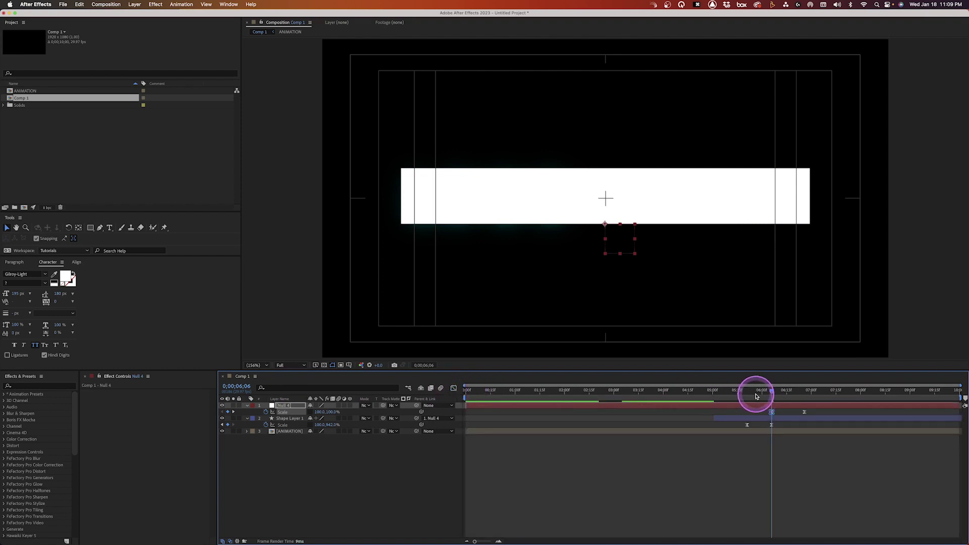
- Split the ANIMATION layer at 0;00;06;06 and delete the part after the split
{"action": "left_click_drag", "start_coordinate": [749, 396], "coordinate": [773, 394]}
{"action": "left_click", "coordinate": [775, 431]}
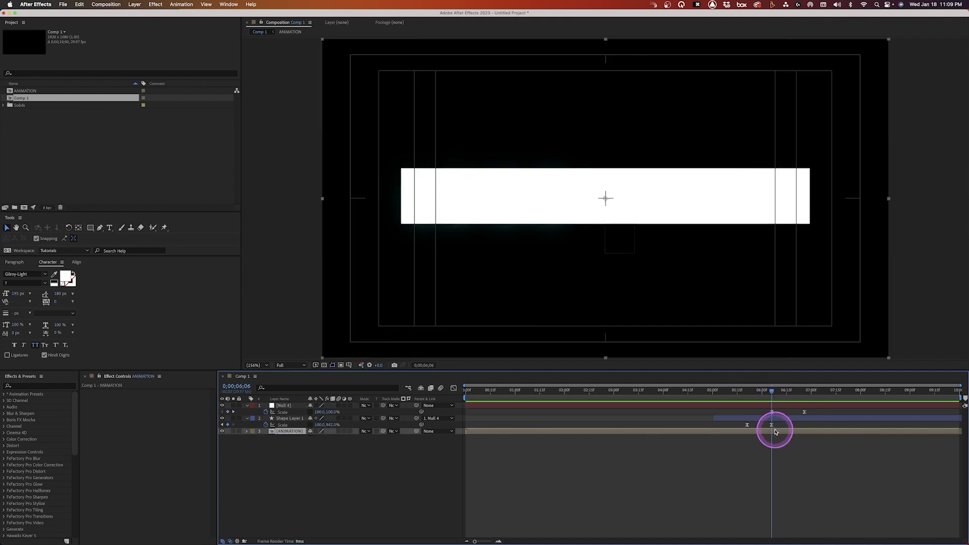
{"action": "key", "text": "shift+super+d"}
{"action": "key", "text": "BackSpace"}
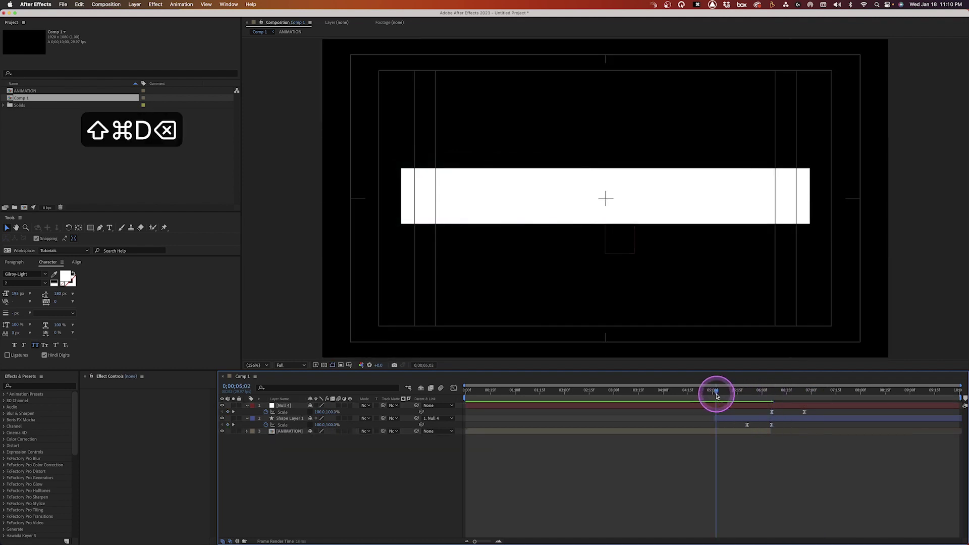
- Trim the starts of the null and Shape Layer 1 to 0;00;05;21
{"action": "left_click_drag", "start_coordinate": [716, 396], "coordinate": [717, 397]}
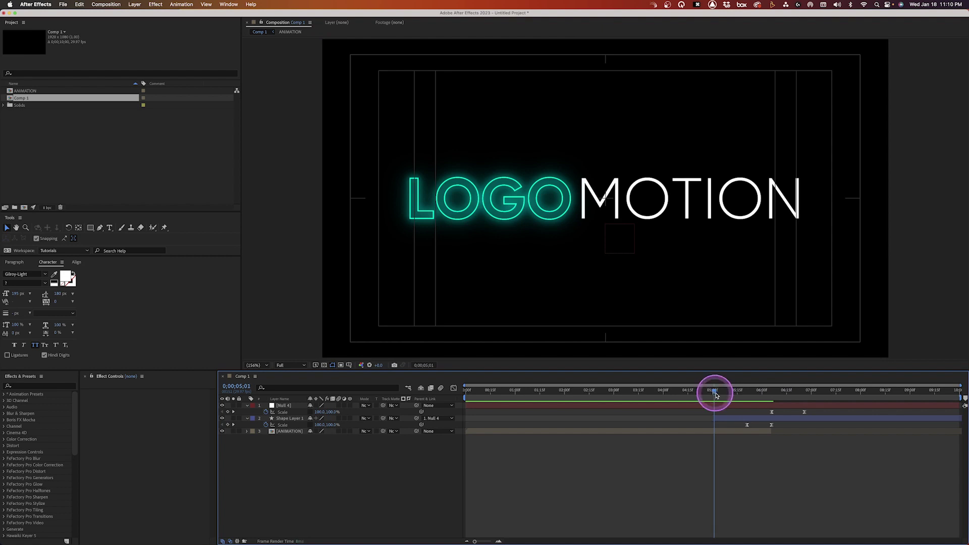
{"action": "left_click", "coordinate": [749, 392]}
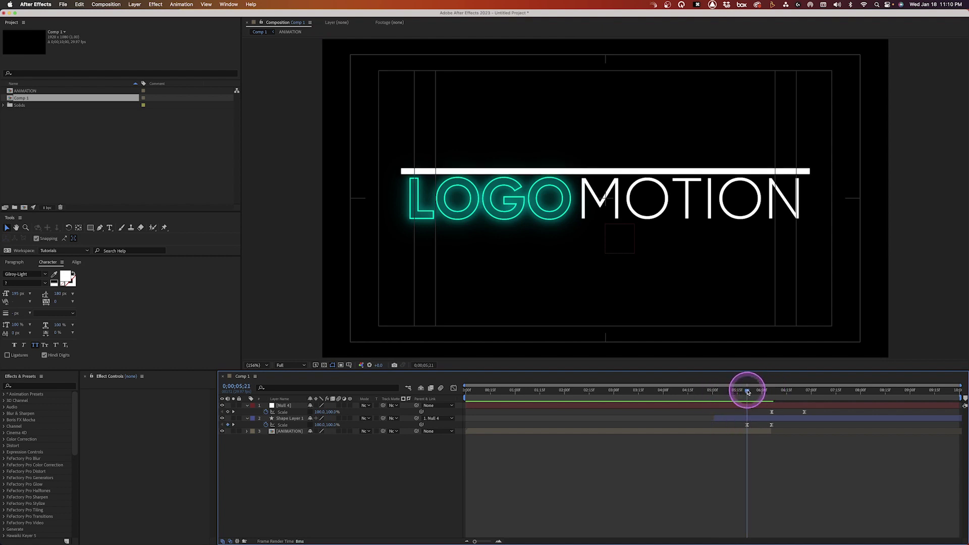
{"action": "left_click", "coordinate": [752, 418]}
{"action": "left_click", "coordinate": [754, 407], "text": "shift"}
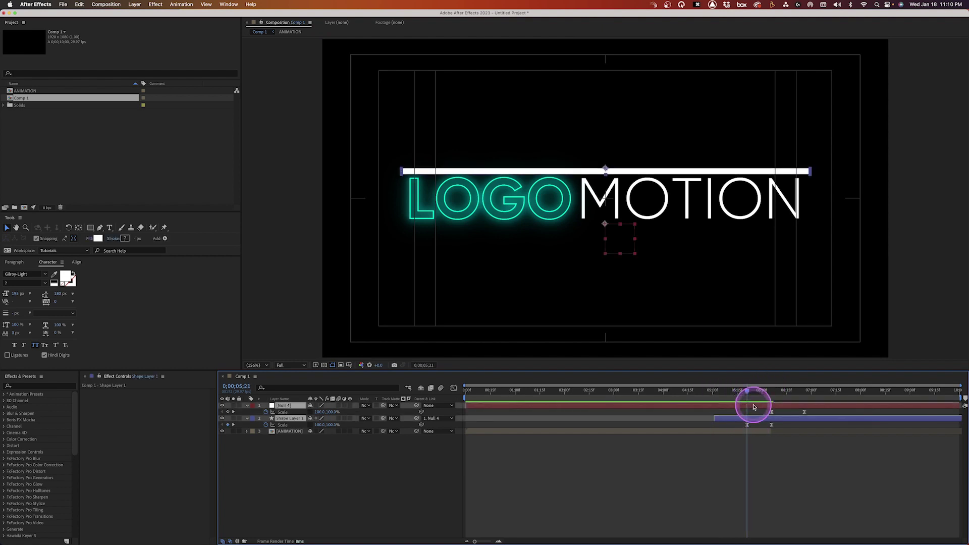
{"action": "key", "text": "alt+bracketleft"}
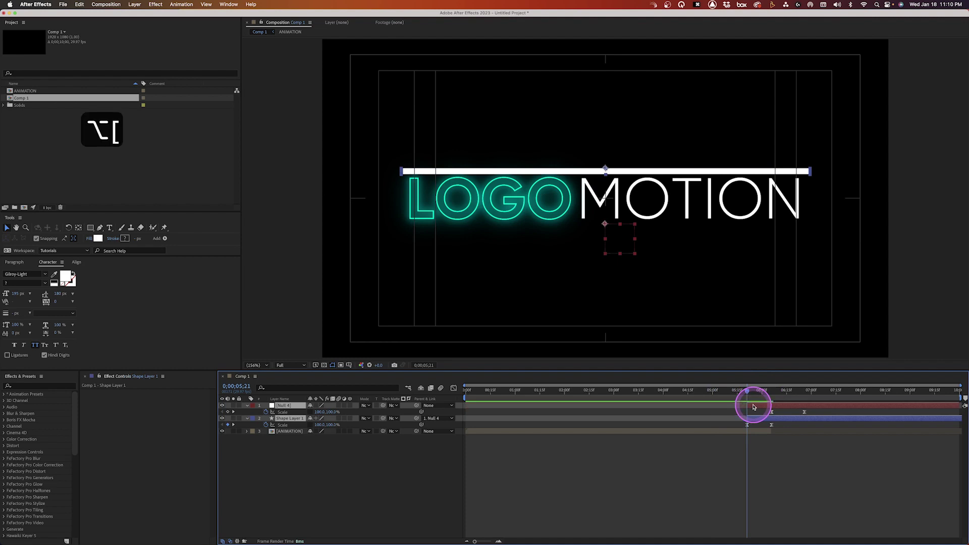
- Reveal only Shape Layer 1's keyframed properties and bring the current time to its first Size keyframe at 0;00;05;01
{"action": "key", "text": "super+s"}
{"action": "left_click", "coordinate": [735, 457]}
{"action": "key", "text": "shift+s"}
{"action": "key", "text": "s"}
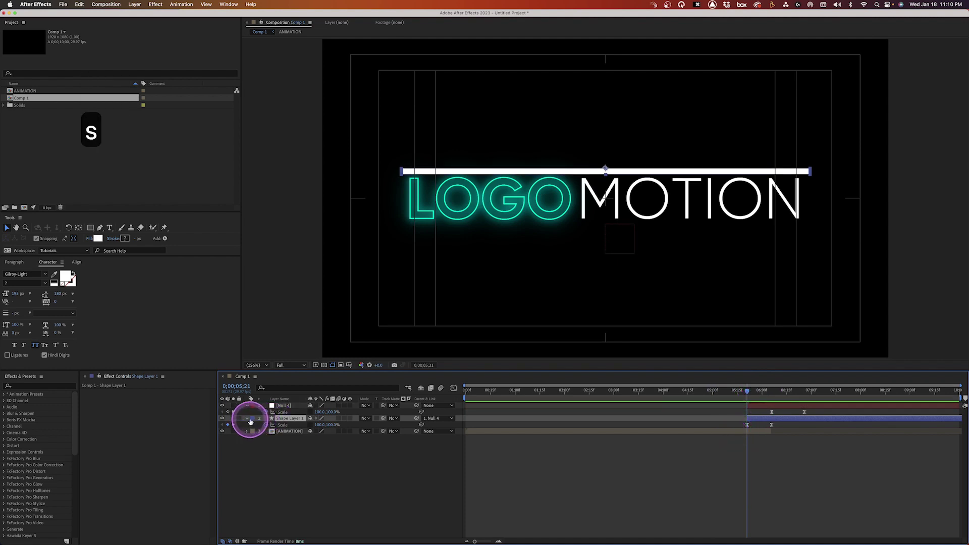
{"action": "left_click", "coordinate": [247, 419]}
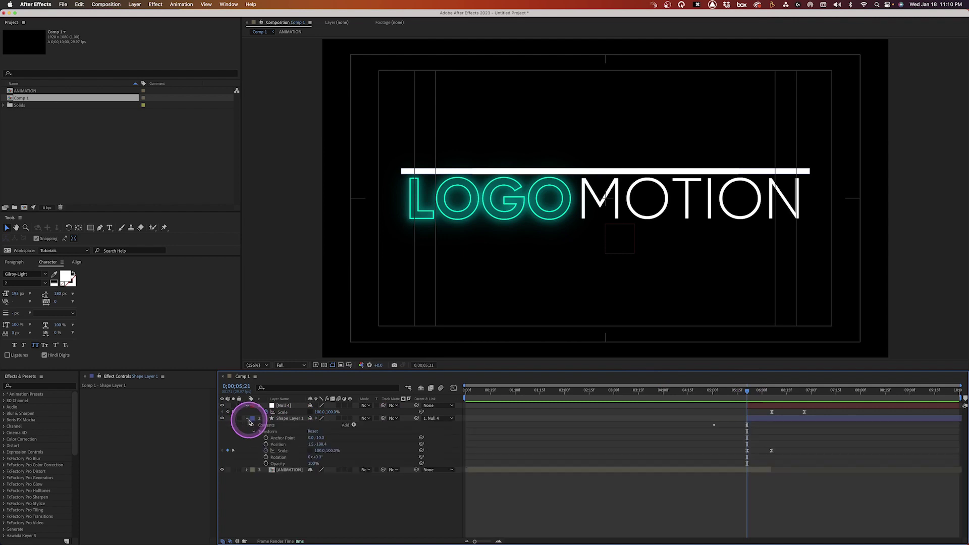
{"action": "left_click", "coordinate": [255, 425]}
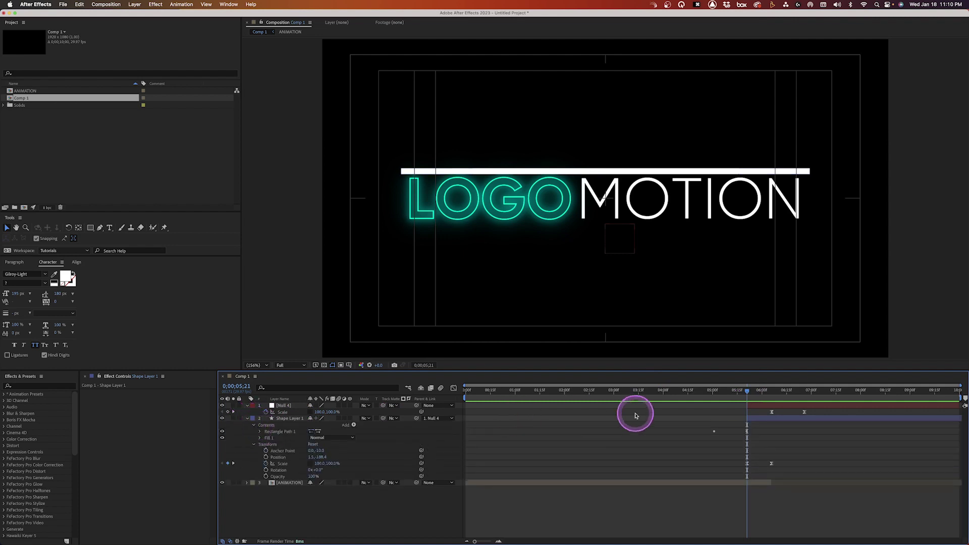
{"action": "left_click", "coordinate": [717, 391]}
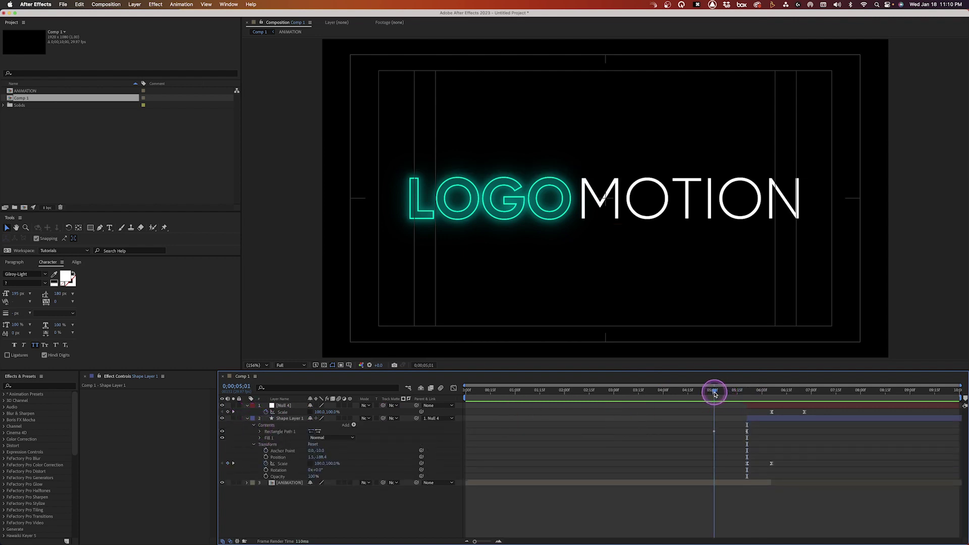
{"action": "left_click_drag", "start_coordinate": [714, 394], "coordinate": [714, 394]}
{"action": "key", "text": "u"}
{"action": "key", "text": "u"}
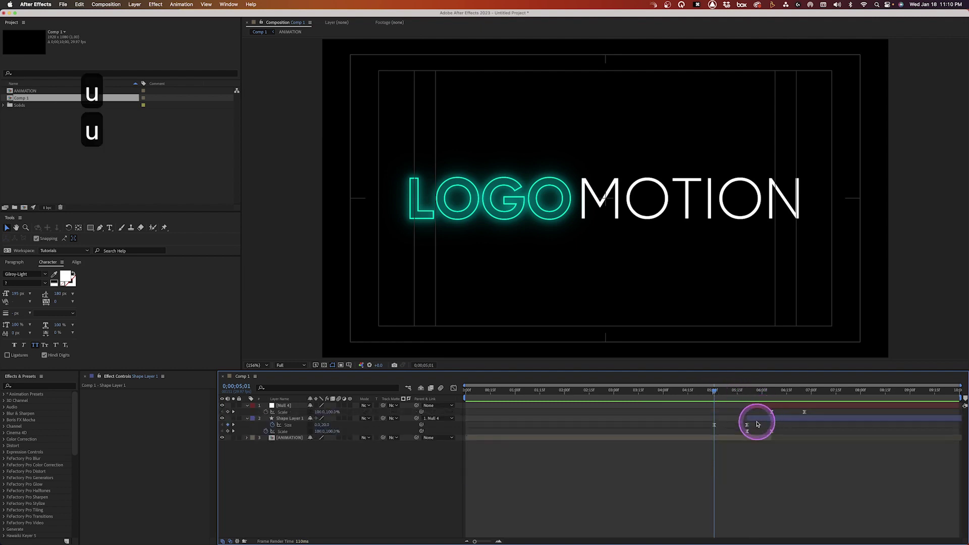
- Extend the starts of Shape Layer 1 and the null back to 0;00;05;01 and preview the bar animation
{"action": "left_click", "coordinate": [755, 419]}
{"action": "key", "text": "alt+bracketleft"}
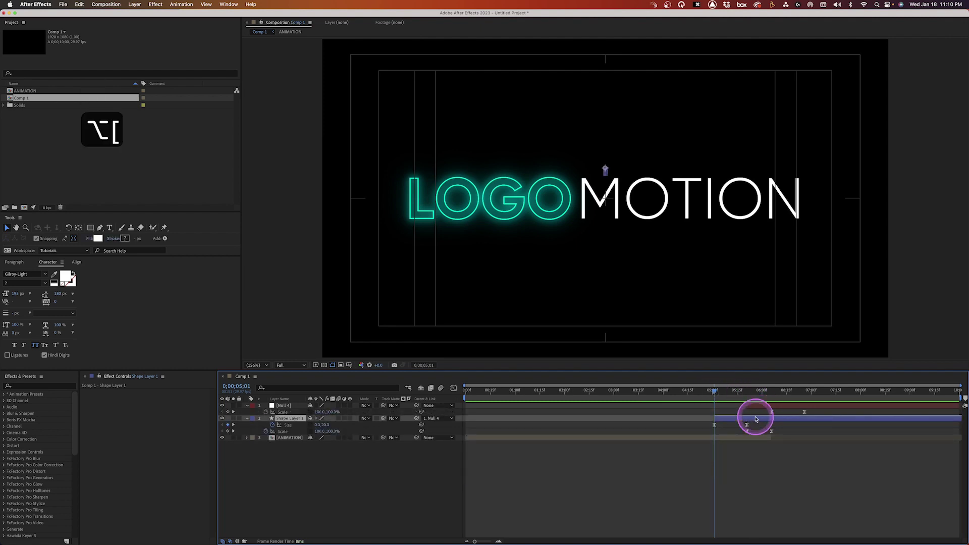
{"action": "left_click", "coordinate": [769, 410]}
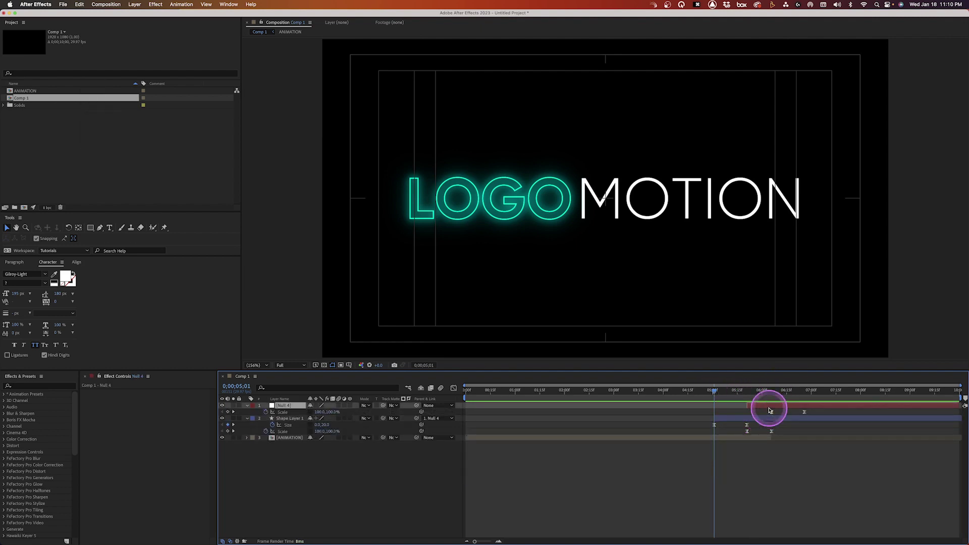
{"action": "key", "text": "alt+bracketleft"}
{"action": "key", "text": "space"}
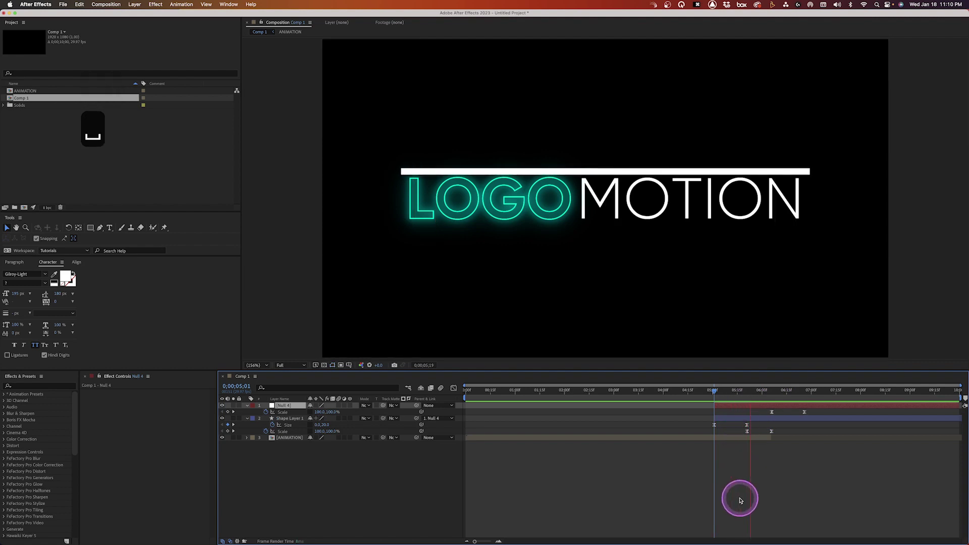
- End the work area at 0;00;07;00 and trim the composition to the work area
{"action": "left_click", "coordinate": [811, 391]}
{"action": "key", "text": "n"}
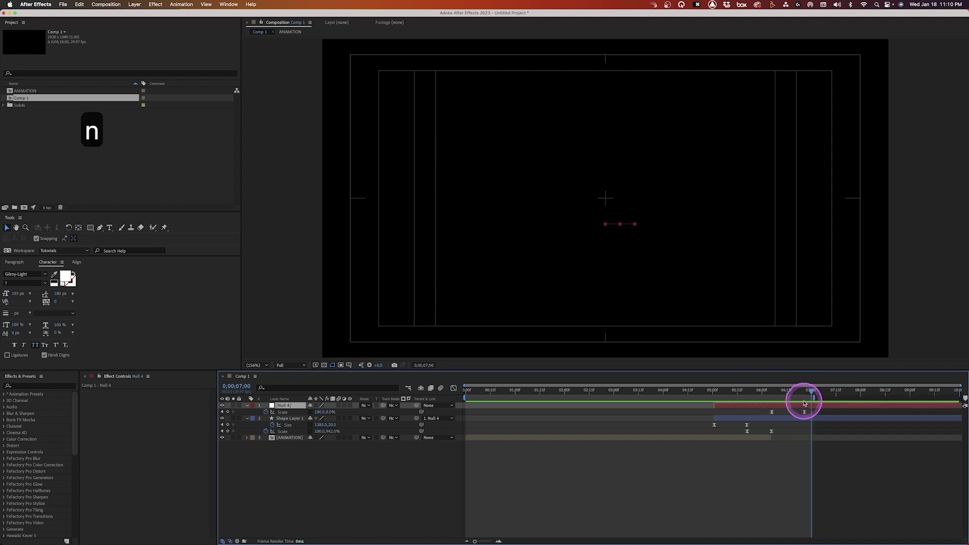
{"action": "right_click", "coordinate": [803, 397]}
{"action": "left_click", "coordinate": [835, 422]}
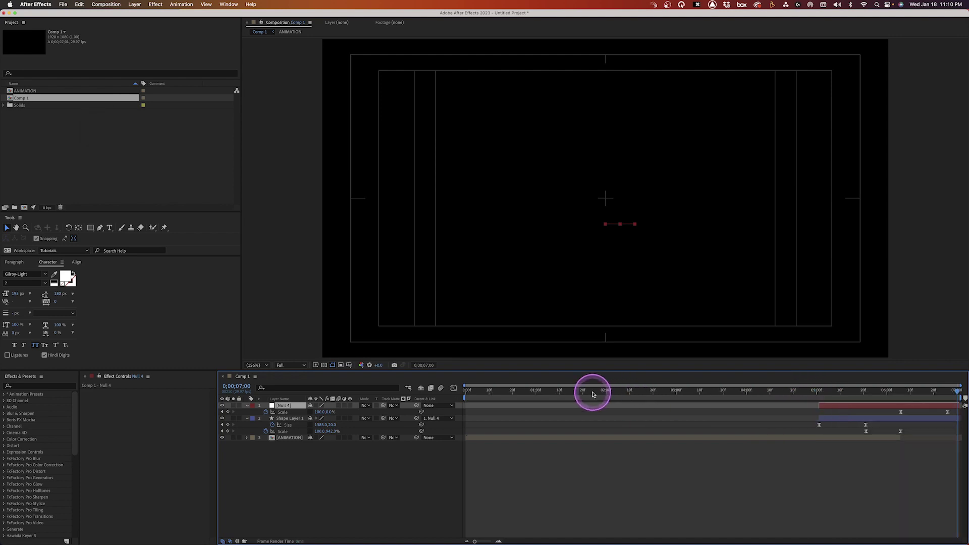
- Move the null and Shape Layer 1 together so they start at 0;00;03;10
{"action": "left_click_drag", "start_coordinate": [588, 391], "coordinate": [699, 396]}
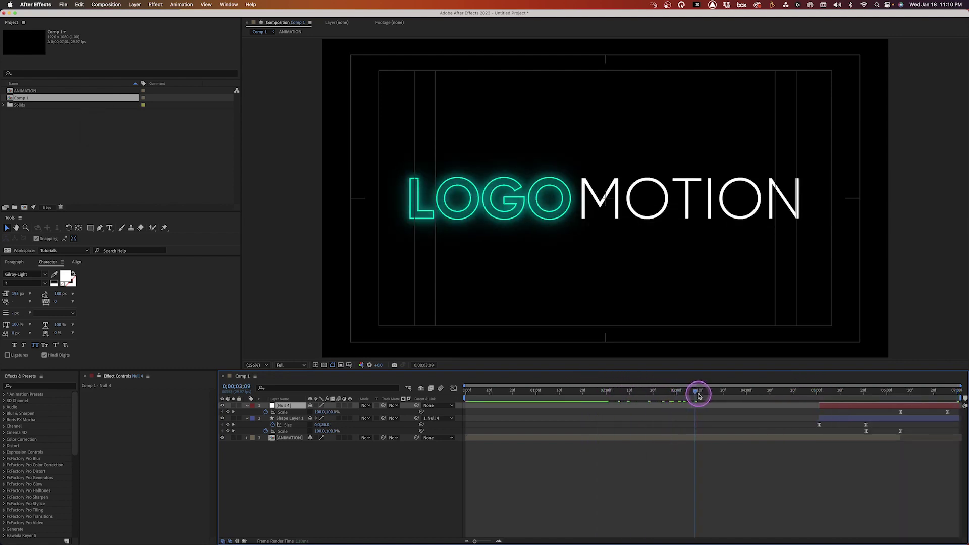
{"action": "left_click", "coordinate": [834, 421]}
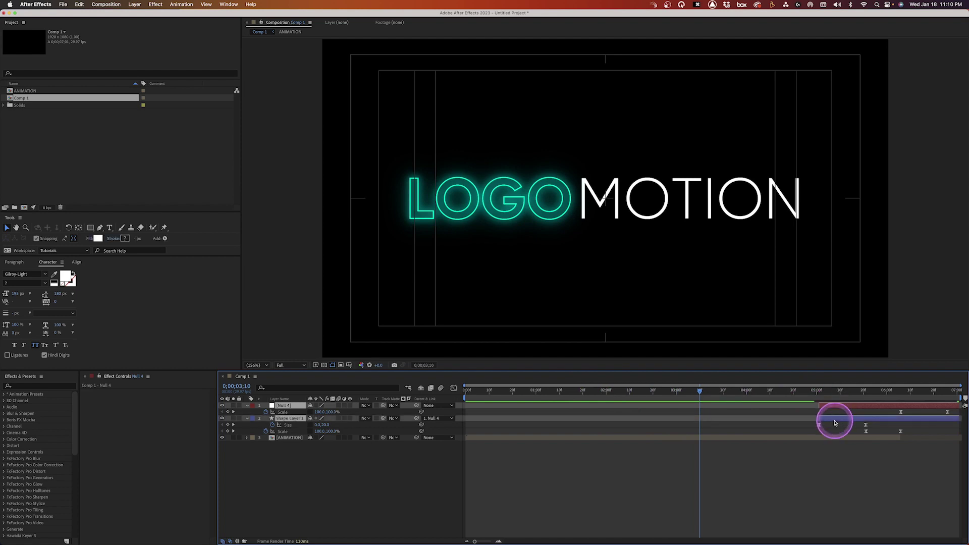
{"action": "left_click_drag", "start_coordinate": [821, 419], "coordinate": [701, 418]}
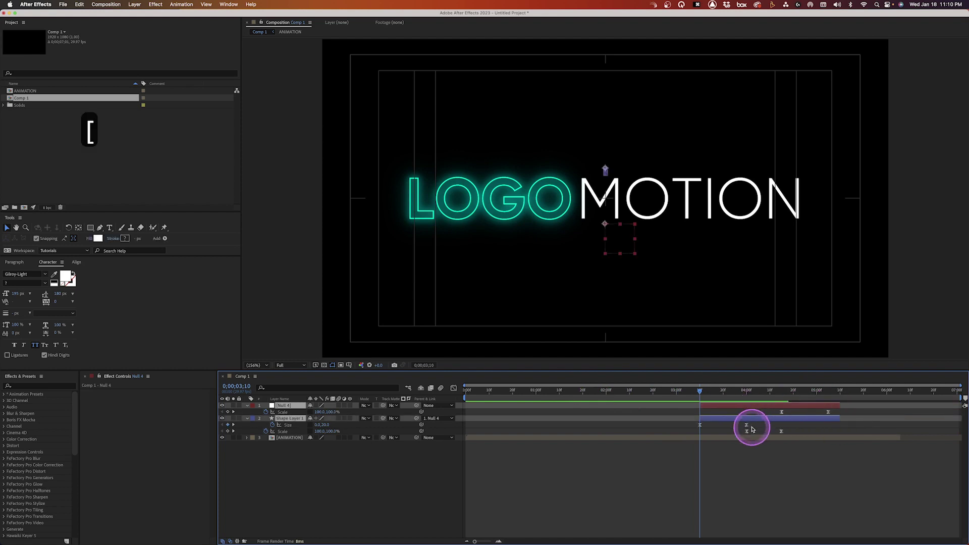
- Split the ANIMATION layer at 0;00;04;15 and delete the part after the split
{"action": "left_click", "coordinate": [783, 396]}
{"action": "key", "text": "super+shift+d"}
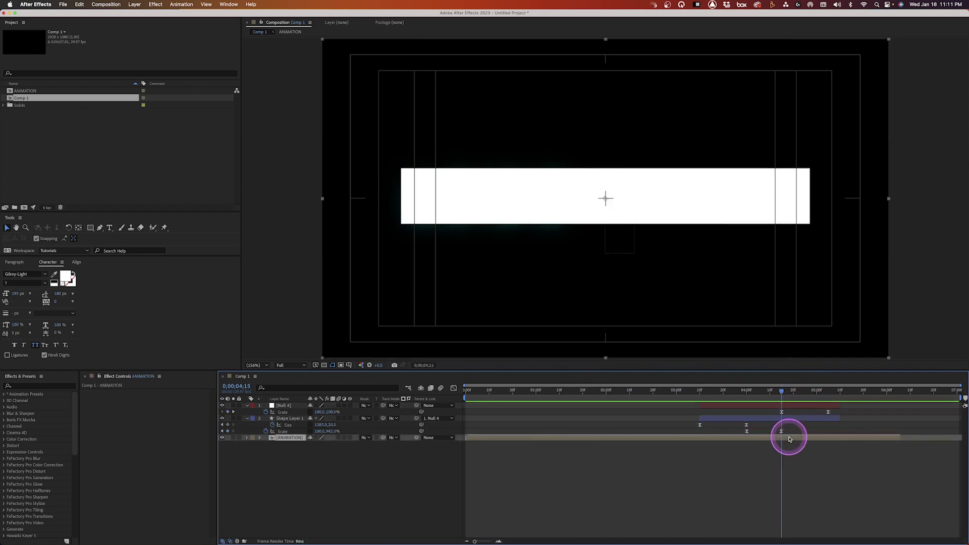
{"action": "key", "text": "BackSpace"}
- End the work area at 0;00;05;05 and preview the whole logo animation
{"action": "left_click", "coordinate": [828, 391]}
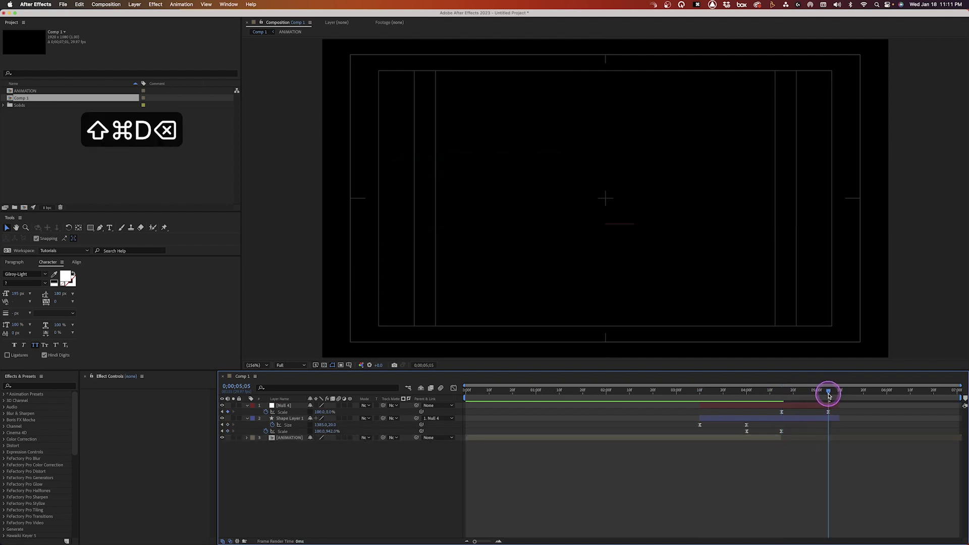
{"action": "key", "text": "n"}
{"action": "key", "text": "0"}
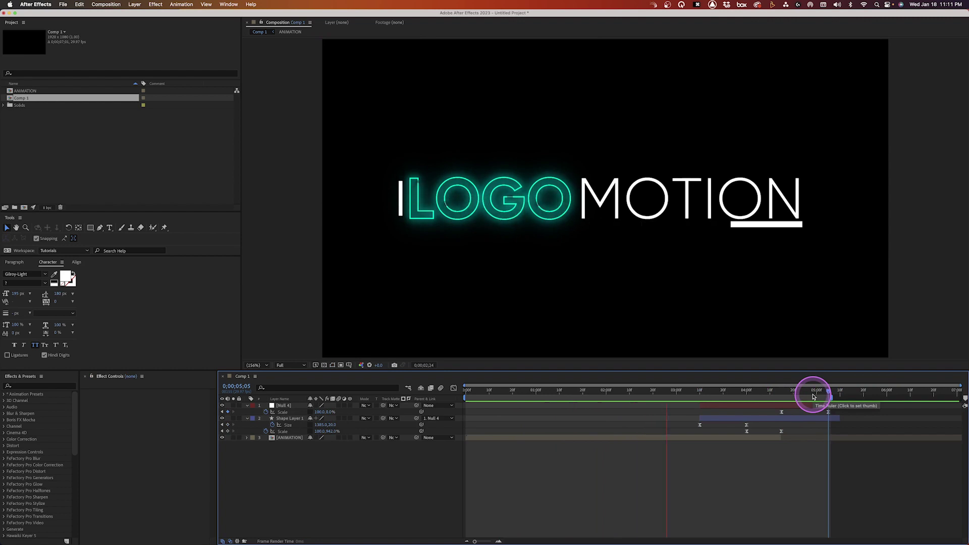
{"action": "key", "text": "space"}
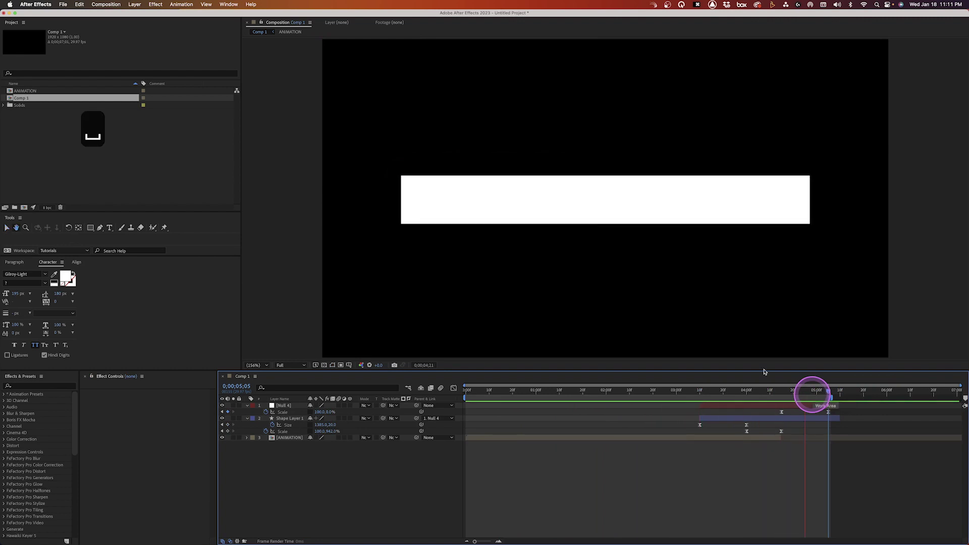
- Move the null and Shape Layer 1 to start at 0;00;03;20 and extend the ANIMATION layer's end to 0;00;04;25
{"action": "left_click", "coordinate": [722, 405]}
{"action": "left_click", "coordinate": [719, 418], "text": "shift"}
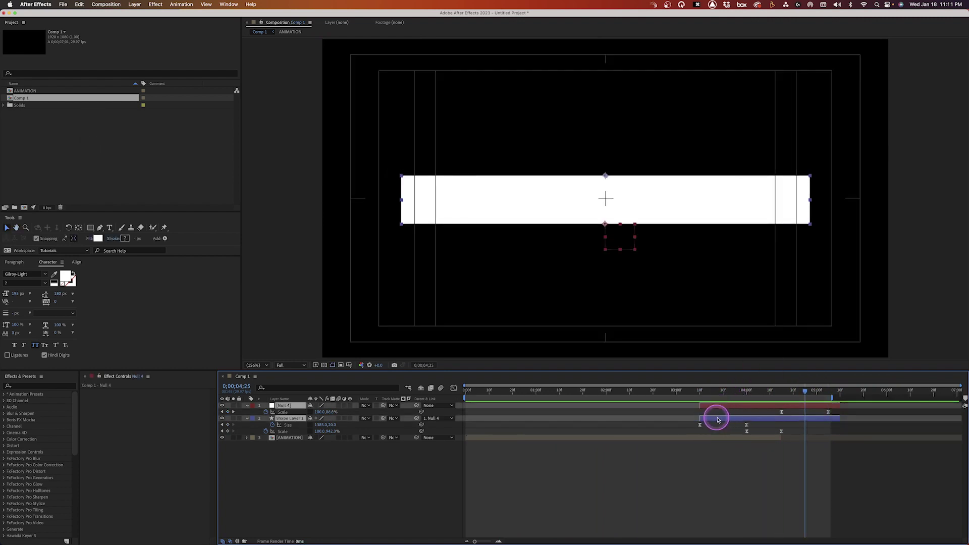
{"action": "left_click_drag", "start_coordinate": [718, 420], "coordinate": [741, 419]}
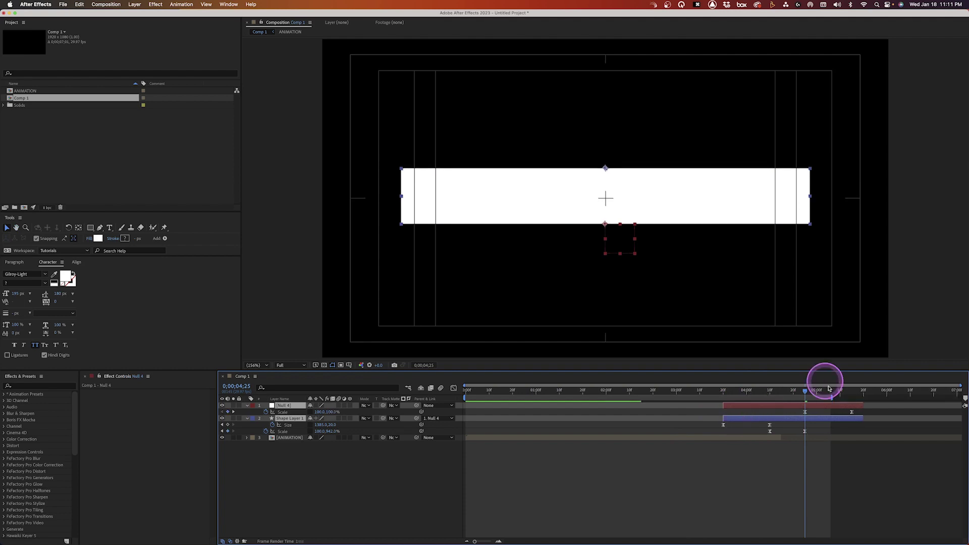
{"action": "left_click", "coordinate": [781, 437]}
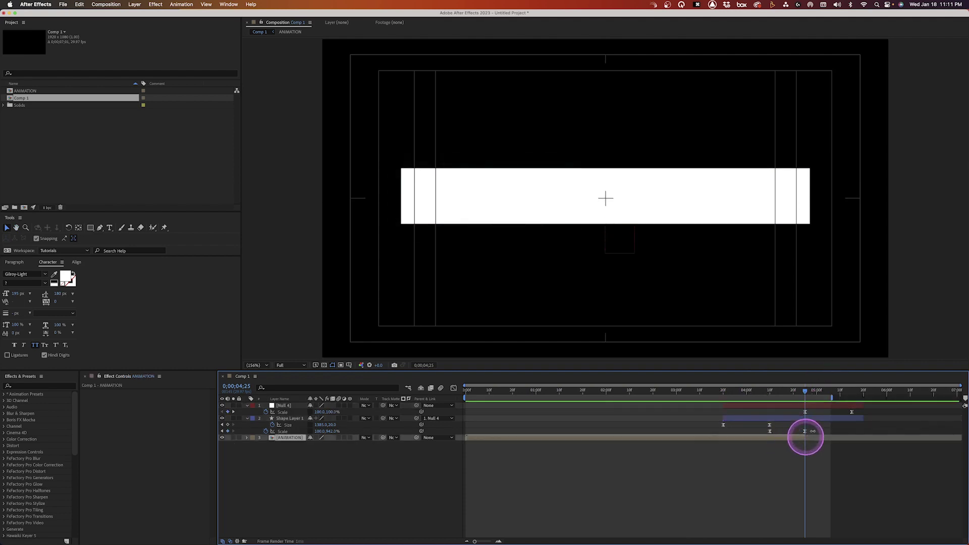
- Extend the work area's end to about 0;00;05;20 and preview the retimed animation
{"action": "left_click", "coordinate": [832, 402]}
{"action": "left_click_drag", "start_coordinate": [840, 397], "coordinate": [864, 394]}
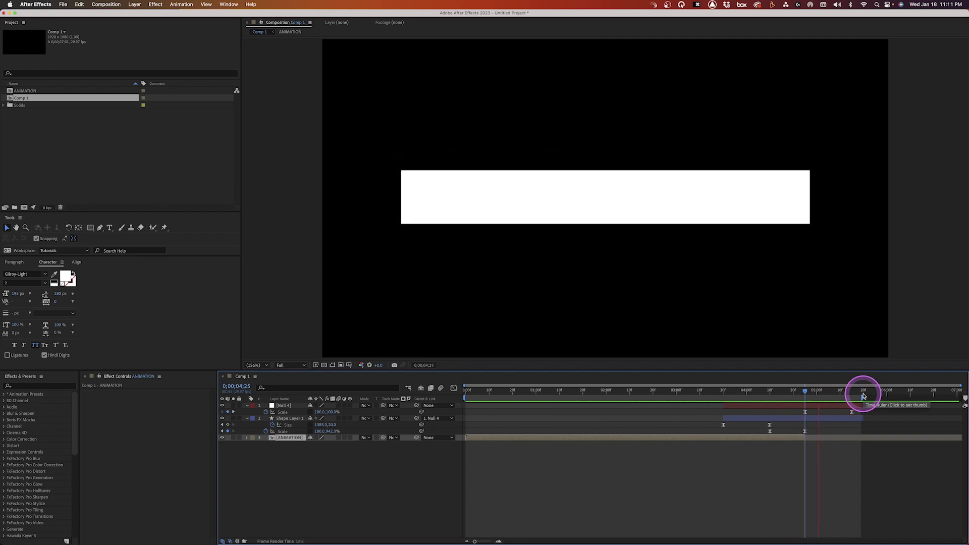
{"action": "key", "text": "space"}
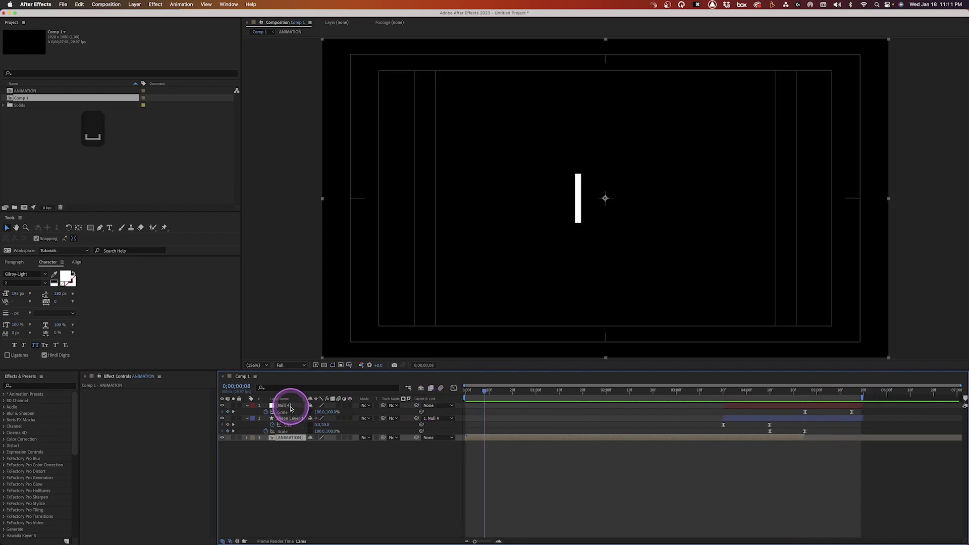
- Pre-compose the null, Shape Layer 1 and ANIMATION layers together as MAIN PRECOMP
{"action": "left_click", "coordinate": [285, 406]}
{"action": "left_click", "coordinate": [295, 437], "text": "shift"}
{"action": "key", "text": "shift+super+c"}
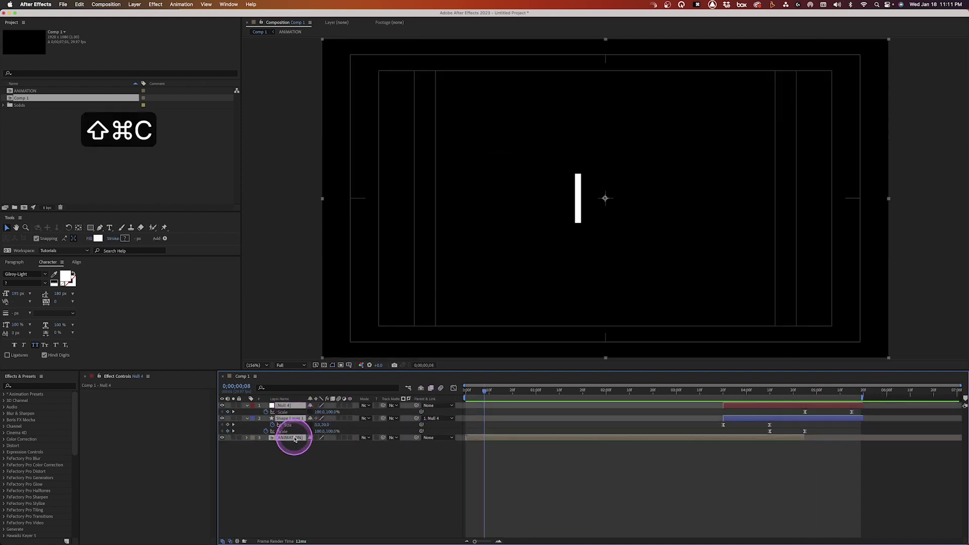
{"action": "type", "text": "MAIN PRECOMP"}
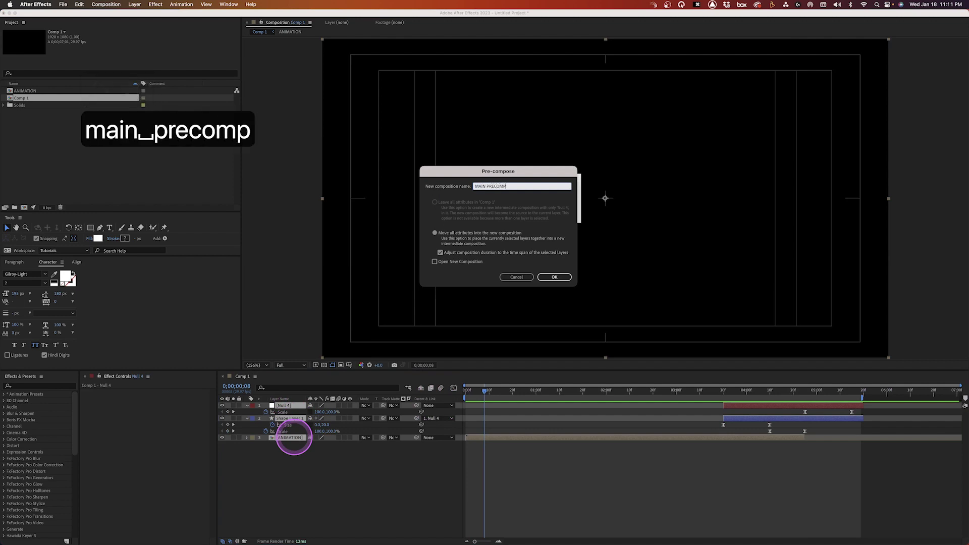
{"action": "key", "text": "Return"}
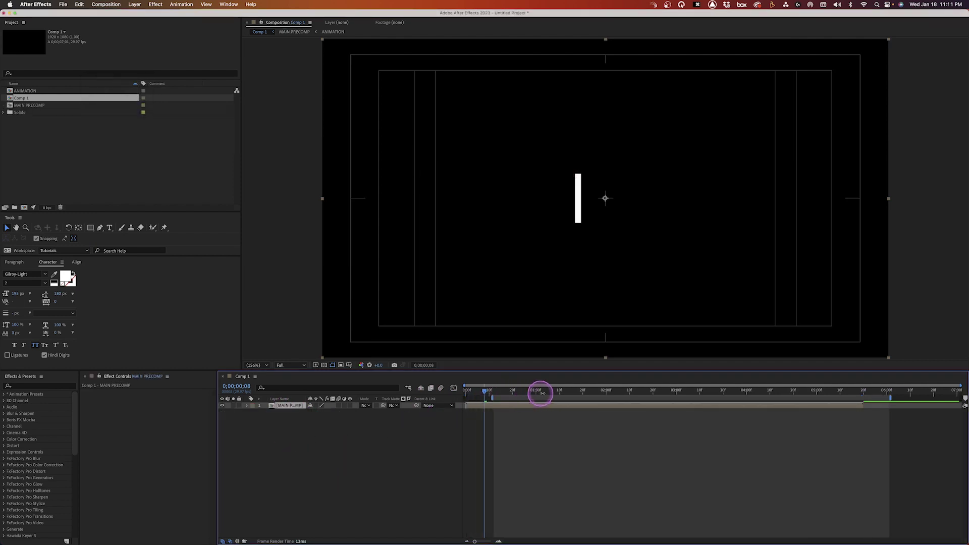
- At 0;00;01;19, duplicate the MAIN PRECOMP layer and flip the upper copy vertically
{"action": "left_click_drag", "start_coordinate": [550, 391], "coordinate": [580, 391]}
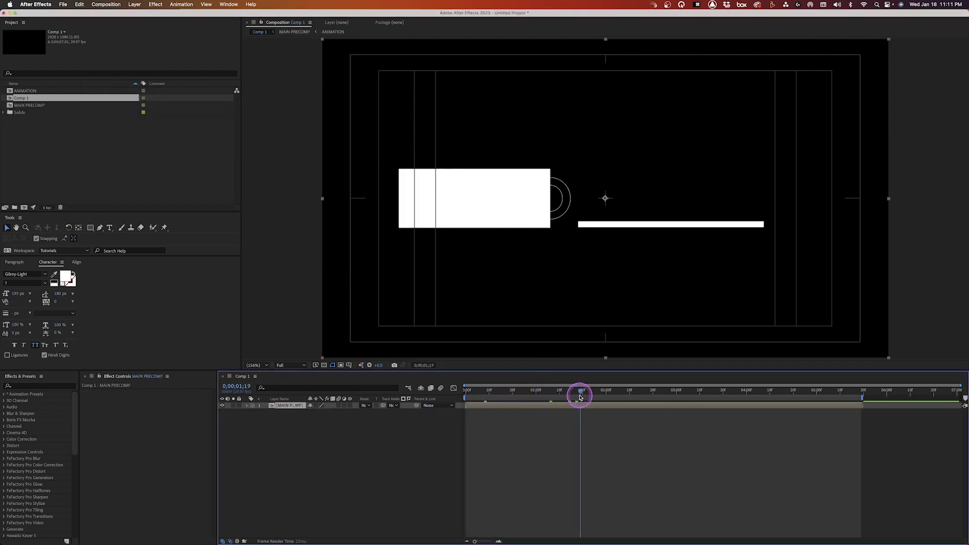
{"action": "left_click", "coordinate": [290, 427]}
{"action": "key", "text": "super+d"}
{"action": "left_click", "coordinate": [313, 403]}
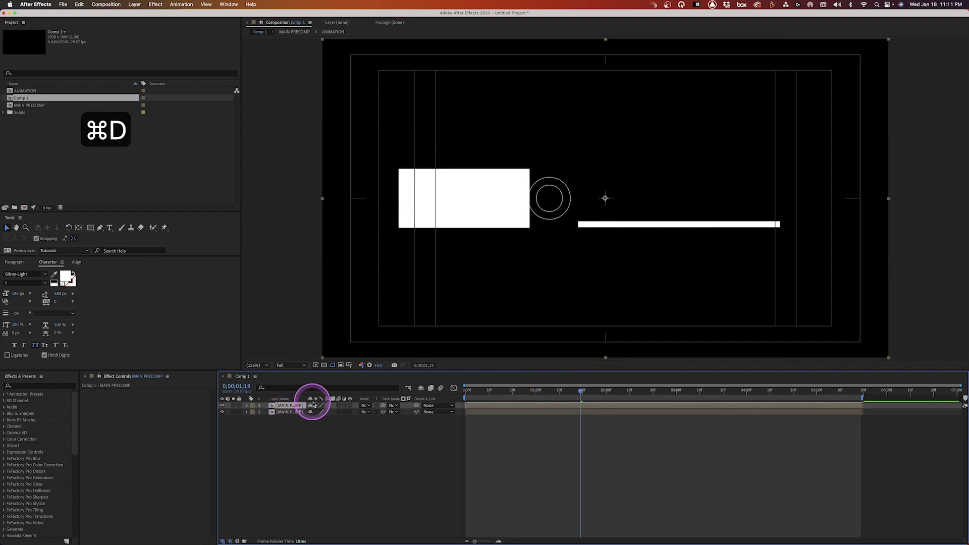
{"action": "left_click", "coordinate": [300, 405]}
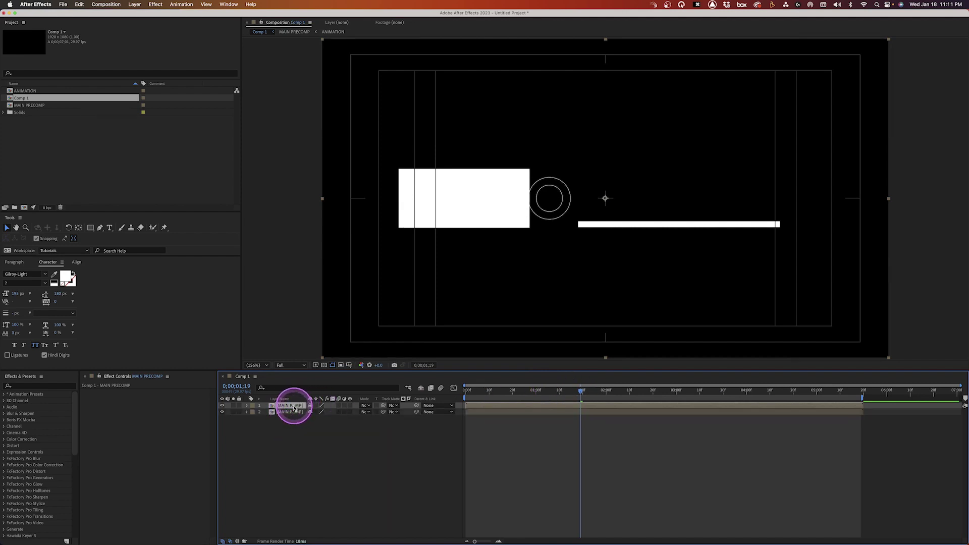
{"action": "right_click", "coordinate": [295, 408]}
{"action": "mouse_move", "coordinate": [323, 345]}
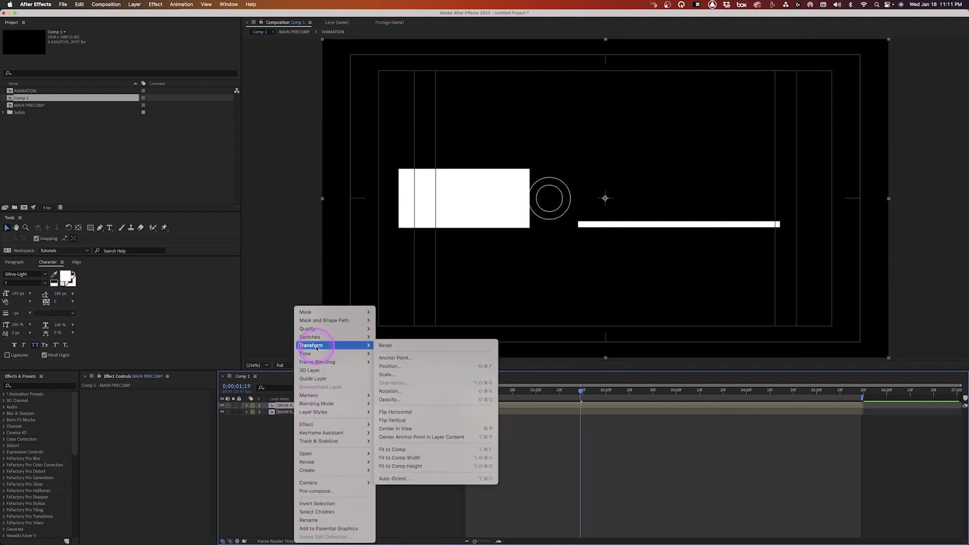
{"action": "left_click", "coordinate": [394, 421]}
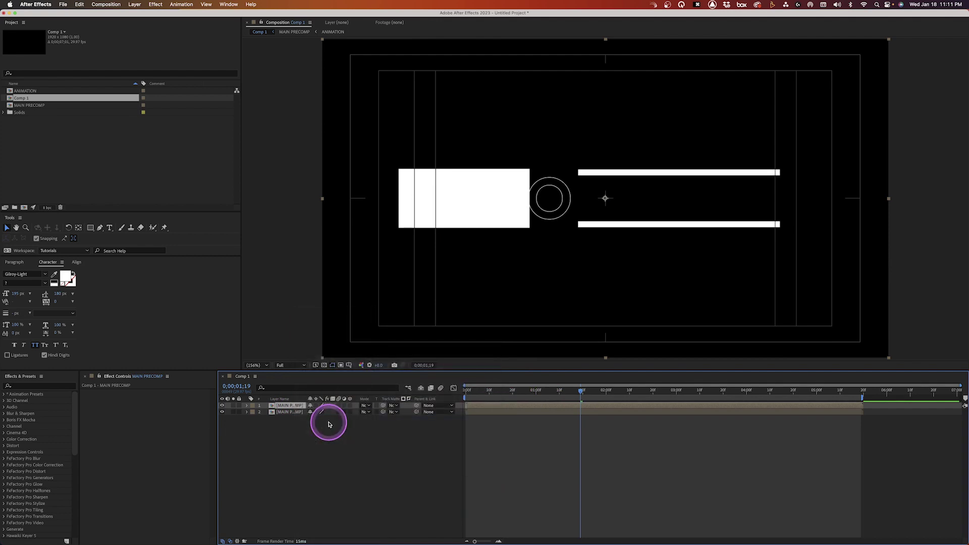
- Move the flipped copy down to position 960, 756 and check it against the logo at 0;00;04;11
{"action": "key", "text": "p"}
{"action": "left_click_drag", "start_coordinate": [328, 415], "coordinate": [418, 402]}
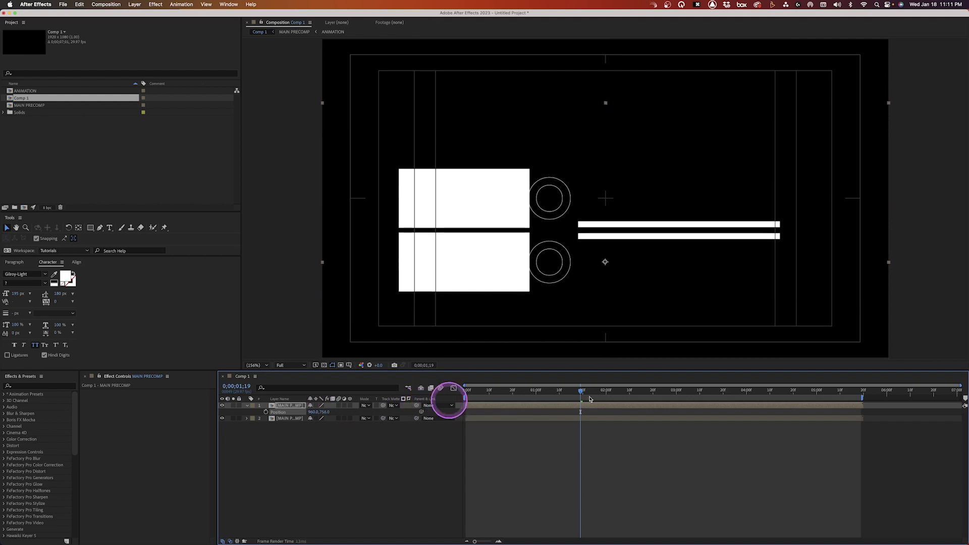
{"action": "left_click", "coordinate": [759, 398]}
{"action": "left_click_drag", "start_coordinate": [730, 395], "coordinate": [773, 397]}
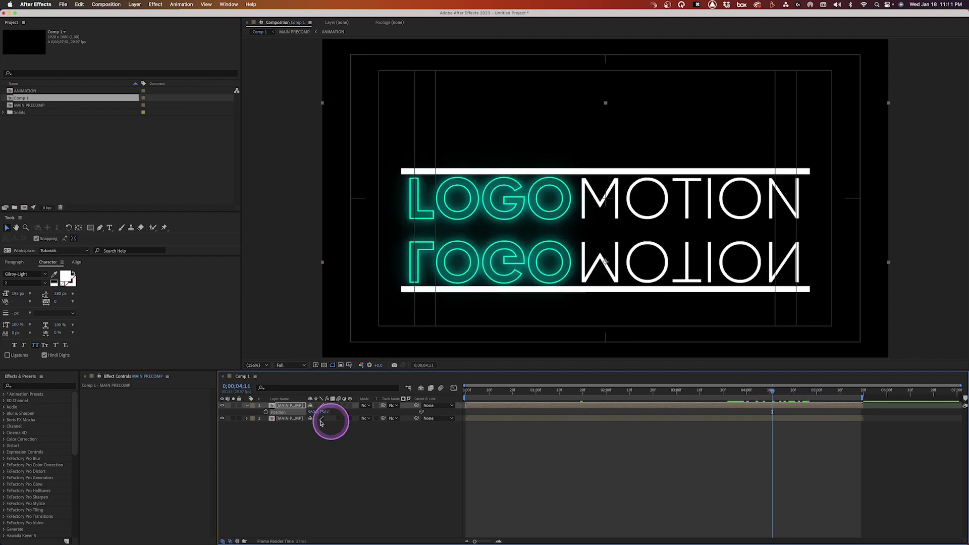
- Rename the flipped copy layer as REFELCT
{"action": "key", "text": "Return"}
{"action": "type", "text": "refe"}
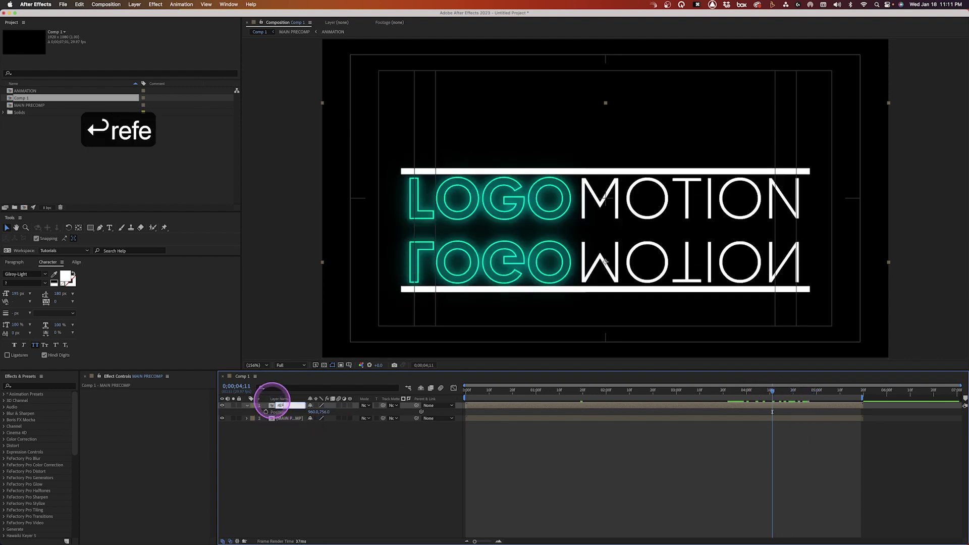
{"action": "type", "text": "lct"}
{"action": "key", "text": "BackSpace"}
{"action": "key", "text": "BackSpace"}
{"action": "key", "text": "BackSpace"}
{"action": "key", "text": "BackSpace"}
{"action": "key", "text": "BackSpace"}
{"action": "key", "text": "BackSpace"}
{"action": "key", "text": "BackSpace"}
{"action": "type", "text": "r"}
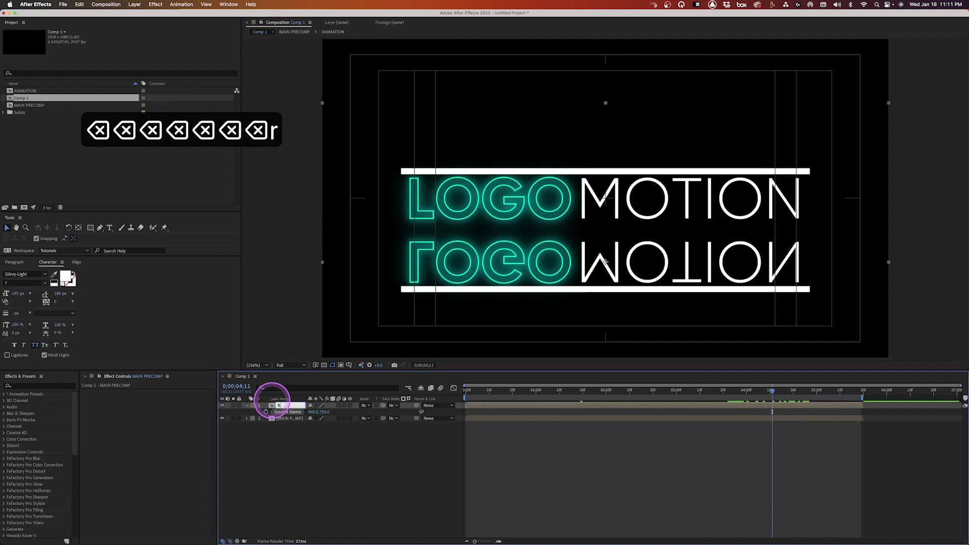
{"action": "type", "text": "efe"}
{"action": "key", "text": "BackSpace"}
{"action": "key", "text": "BackSpace"}
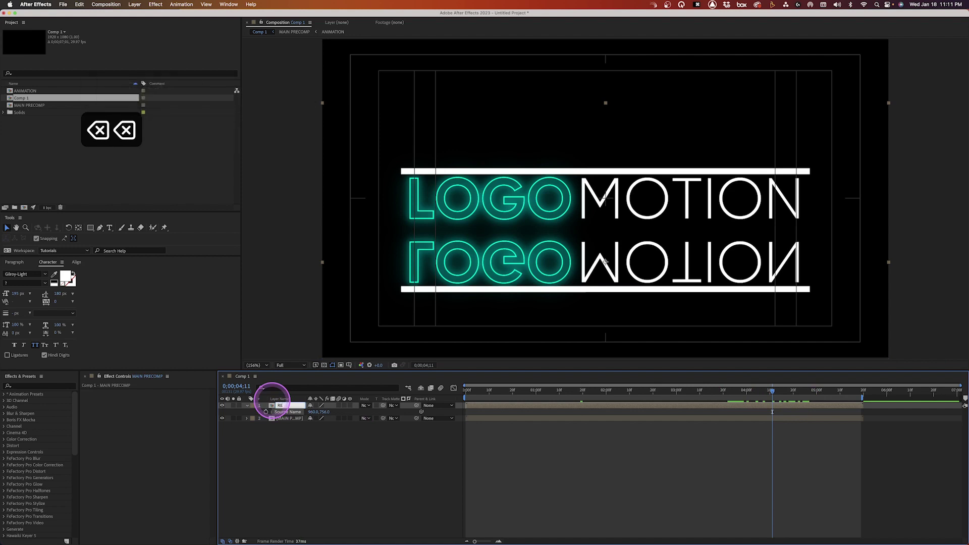
{"action": "type", "text": "felct"}
{"action": "left_click", "coordinate": [320, 443]}
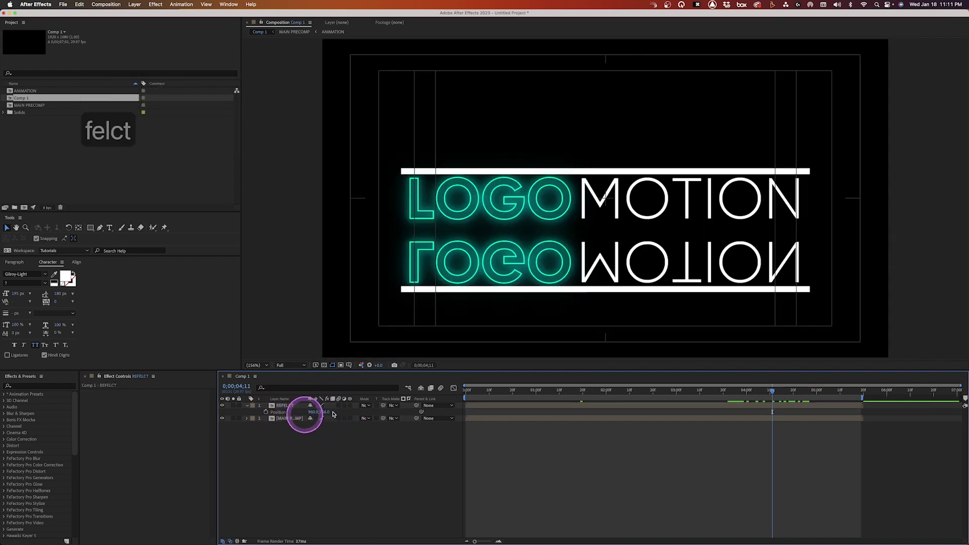
- Set the REFELCT layer's opacity to 20%
{"action": "left_click", "coordinate": [289, 406]}
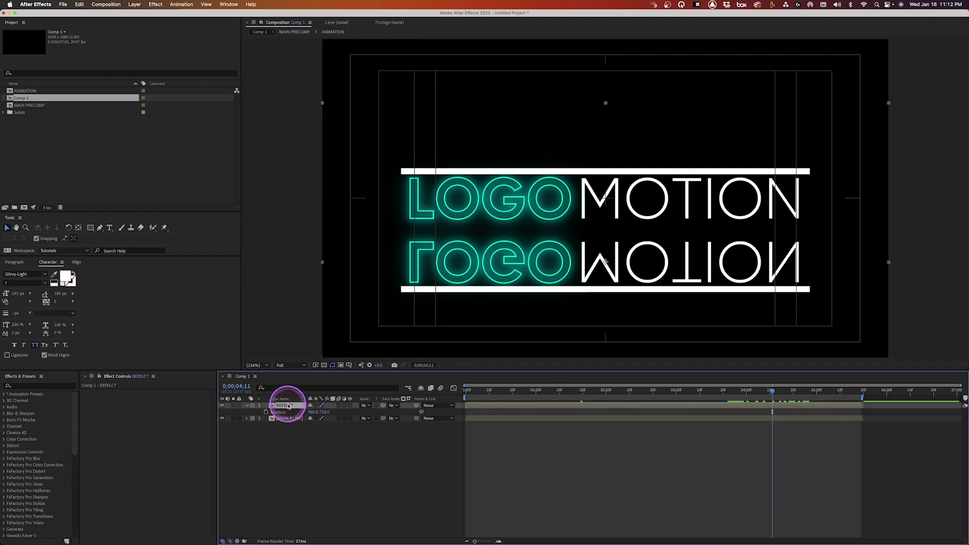
{"action": "type", "text": "t20"}
{"action": "key", "text": "Return"}
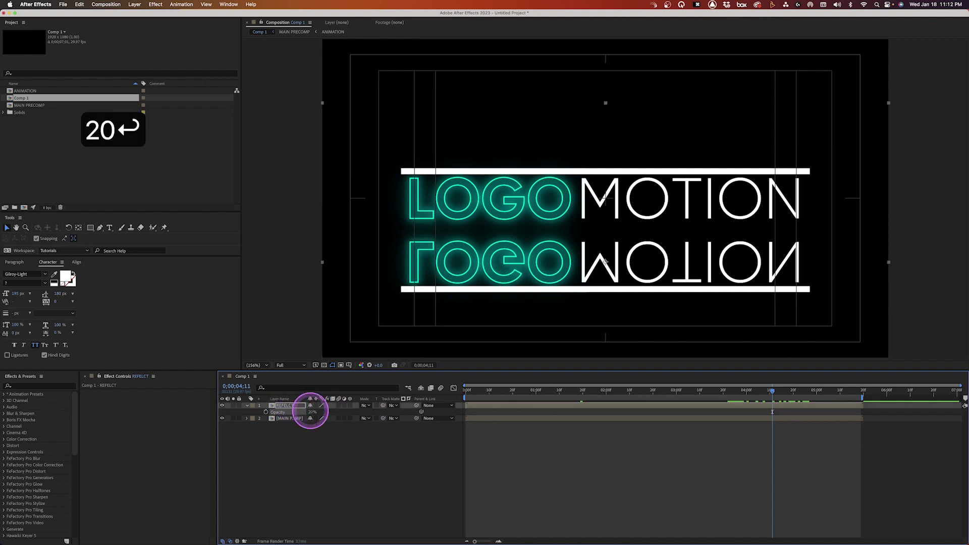
{"action": "key", "text": "Caps_Lock"}
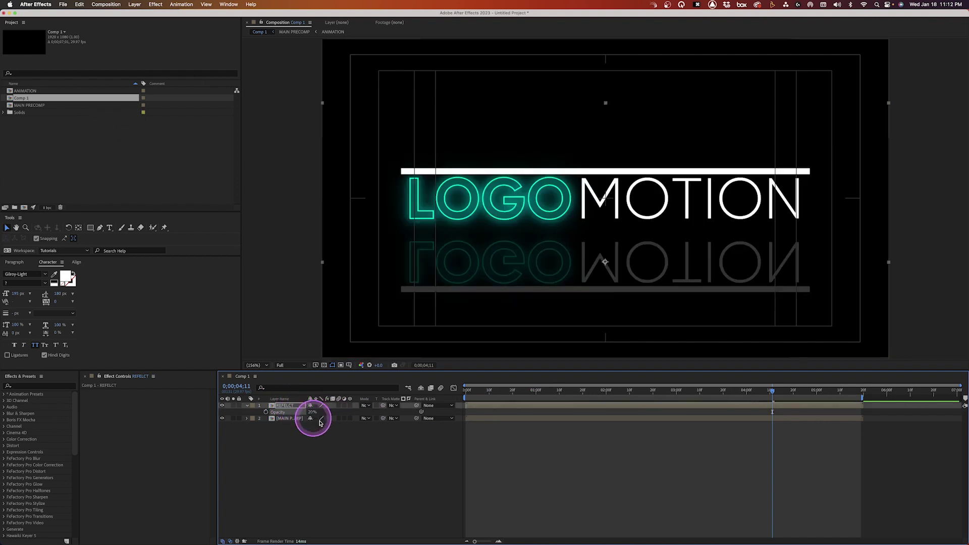
{"action": "left_click", "coordinate": [333, 453]}
- Apply Fast Box Blur to the REFELCT layer with a blur radius of 5
{"action": "left_click", "coordinate": [290, 407]}
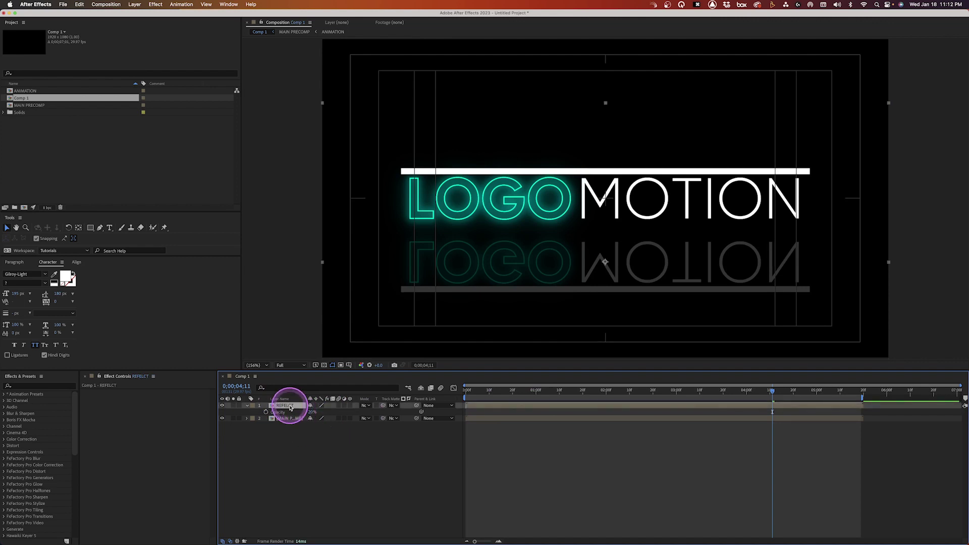
{"action": "key", "text": "shift+space"}
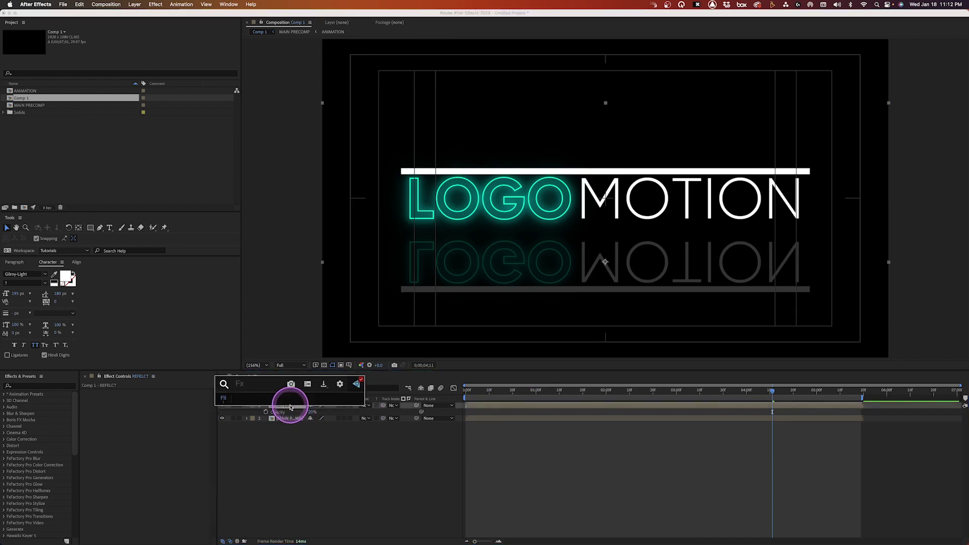
{"action": "type", "text": "fast box"}
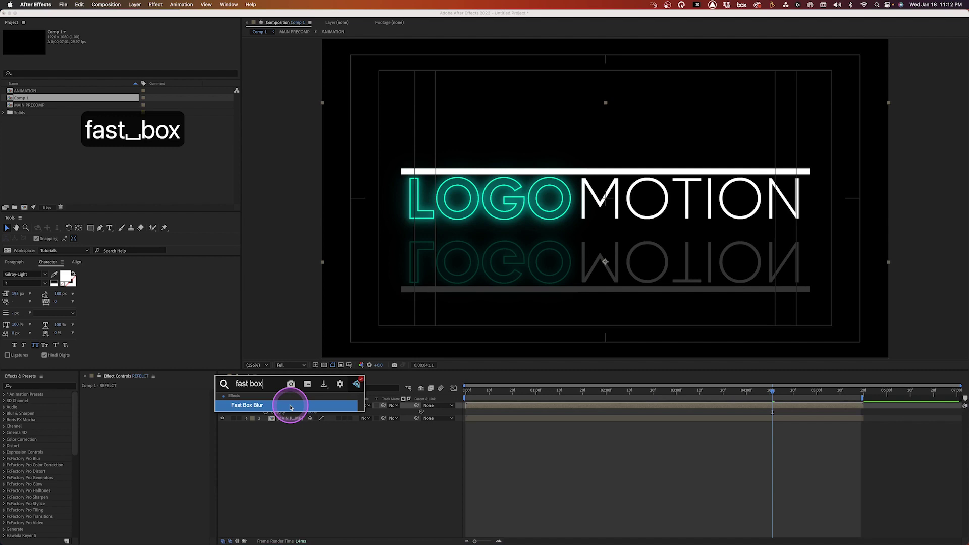
{"action": "left_click", "coordinate": [291, 406]}
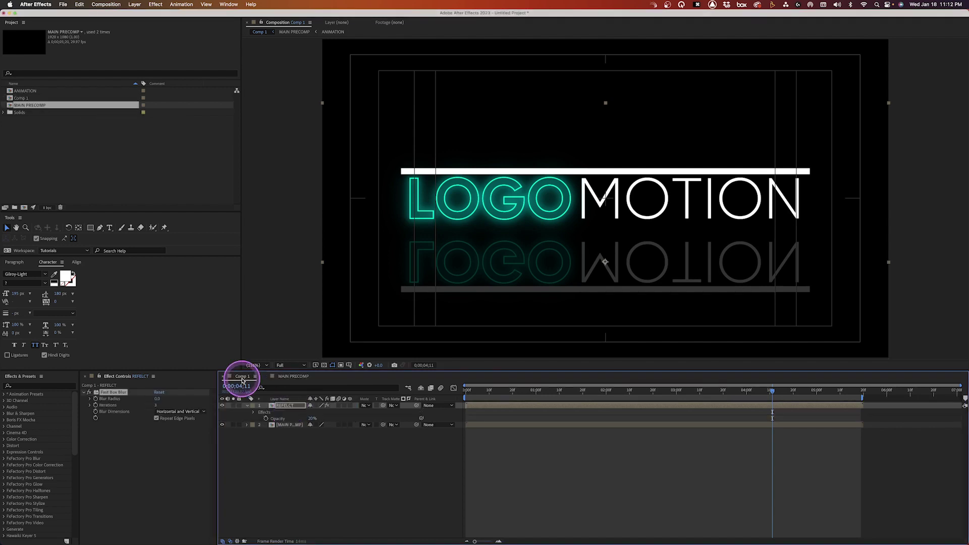
{"action": "left_click", "coordinate": [156, 400]}
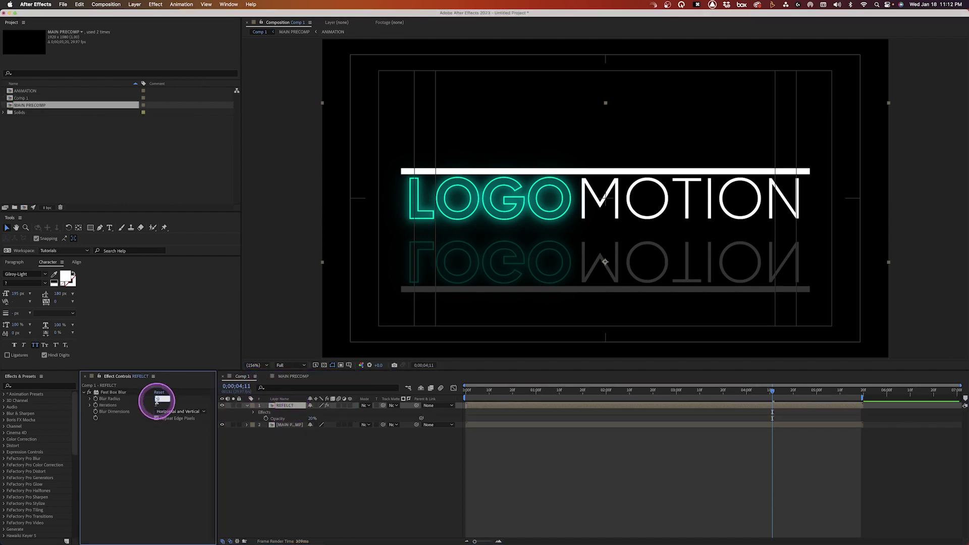
{"action": "type", "text": "5"}
{"action": "key", "text": "Return"}
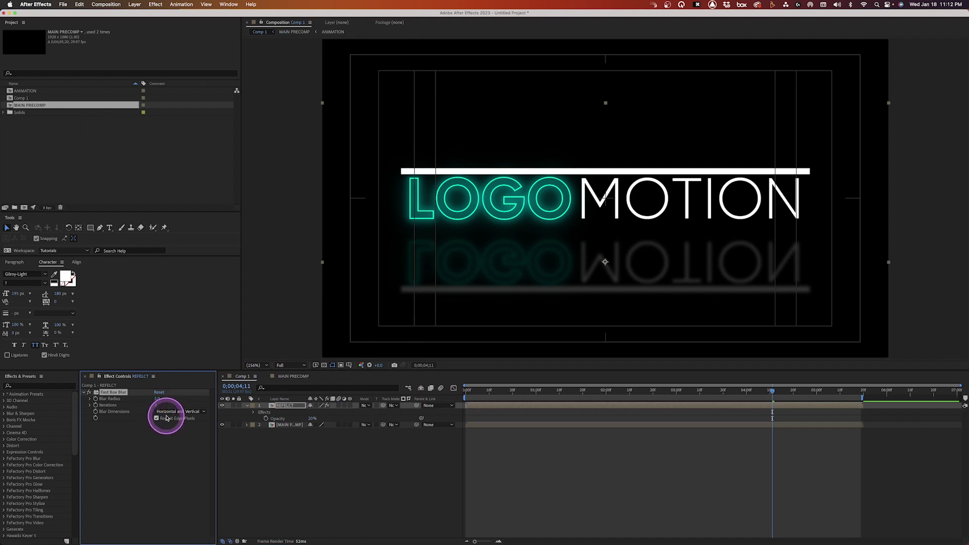
- Limit the reflection's blur to the Horizontal dimension and raise its blur radius to 17
{"action": "left_click", "coordinate": [164, 411]}
{"action": "left_click", "coordinate": [175, 429]}
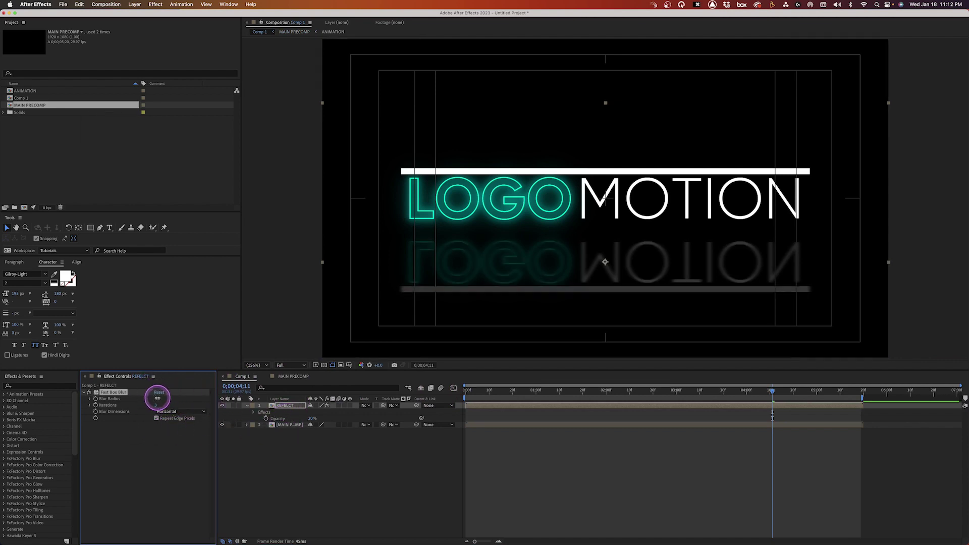
{"action": "left_click_drag", "start_coordinate": [158, 398], "coordinate": [161, 397]}
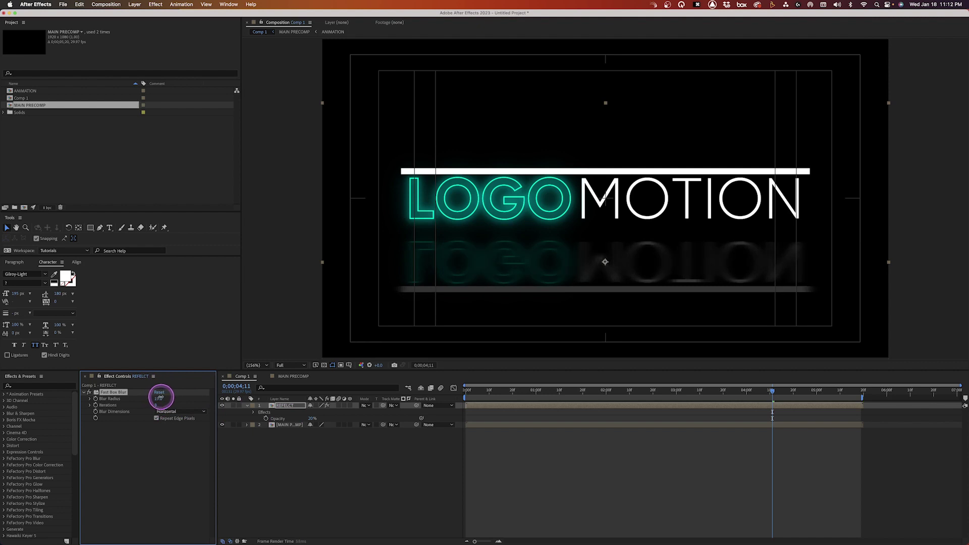
- Preview the logo animation with its blurred reflection
{"action": "left_click", "coordinate": [338, 449]}
{"action": "key", "text": "KP_0"}
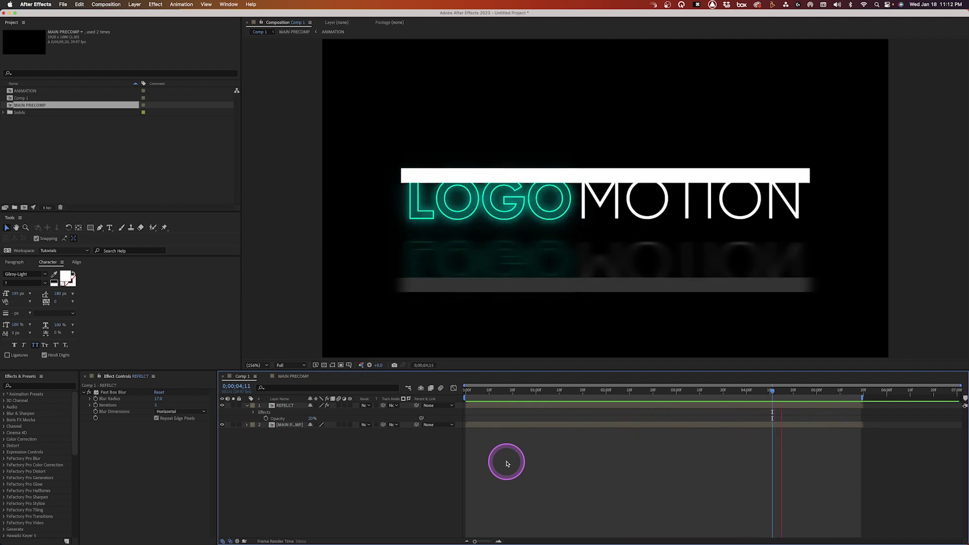
{"action": "left_click", "coordinate": [477, 390]}
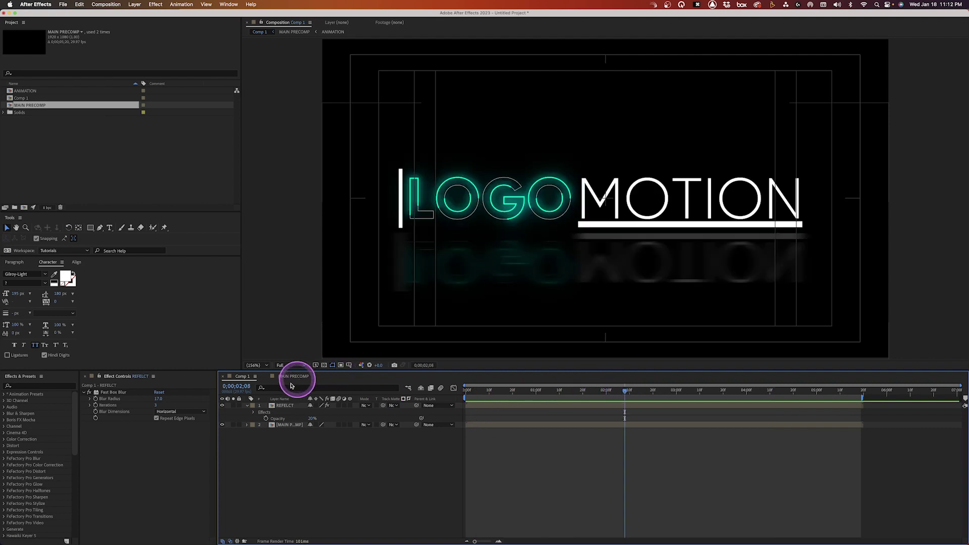
- Add an adjustment layer above all layers in Comp 1 and apply the Transform effect to it
{"action": "left_click", "coordinate": [282, 404]}
{"action": "left_click", "coordinate": [290, 447]}
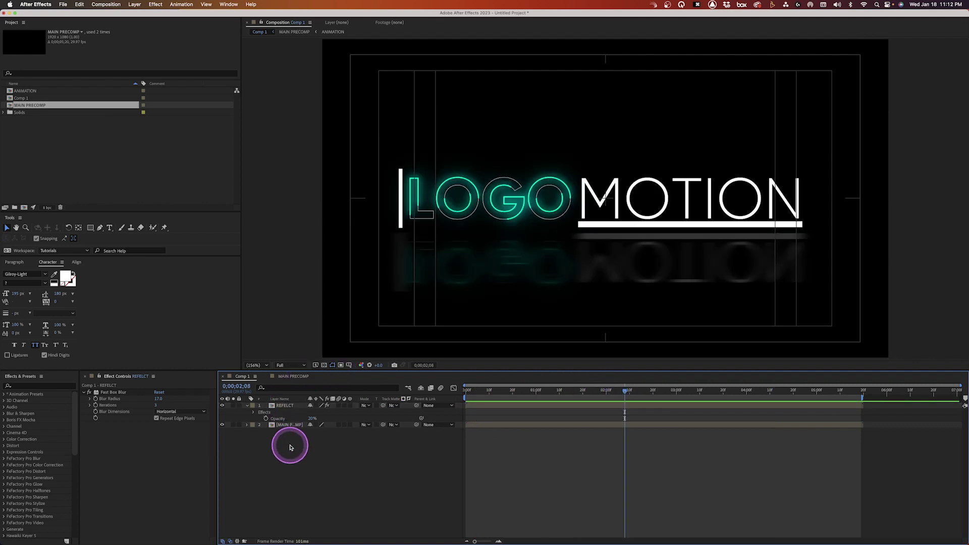
{"action": "key", "text": "alt+super+y"}
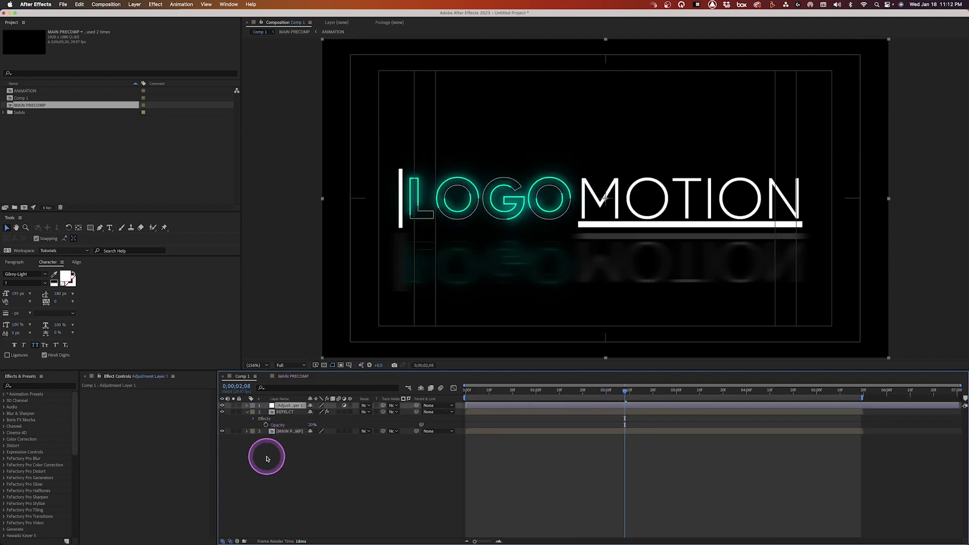
{"action": "key", "text": "shift+space"}
{"action": "type", "text": "transform"}
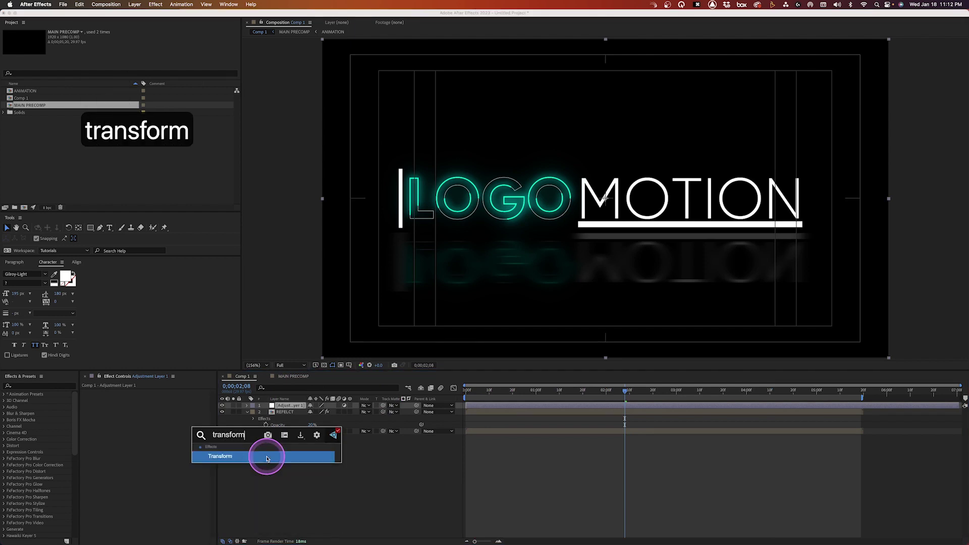
{"action": "left_click", "coordinate": [267, 457]}
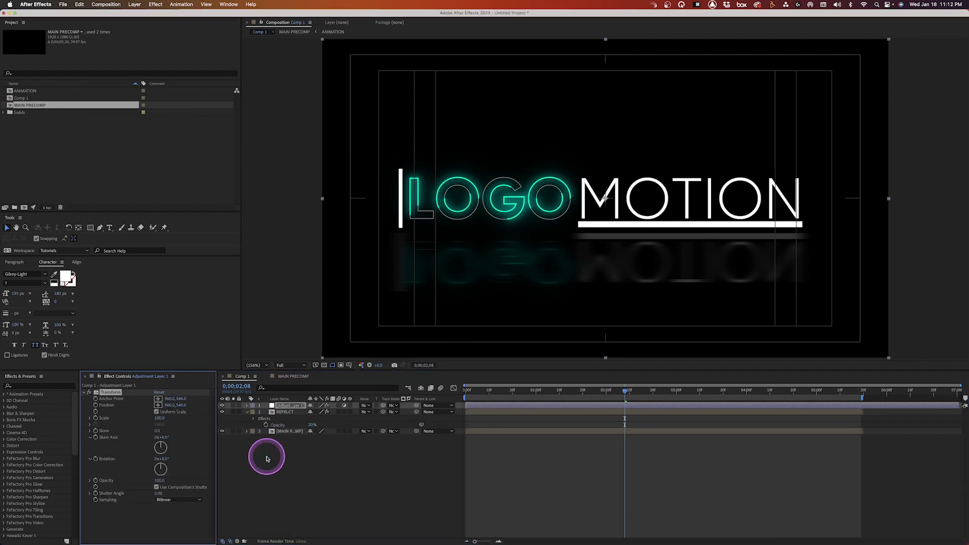
- Set the Skew of the adjustment layer's Transform effect to -2
{"action": "left_click", "coordinate": [156, 432]}
{"action": "type", "text": "-2"}
{"action": "key", "text": "Return"}
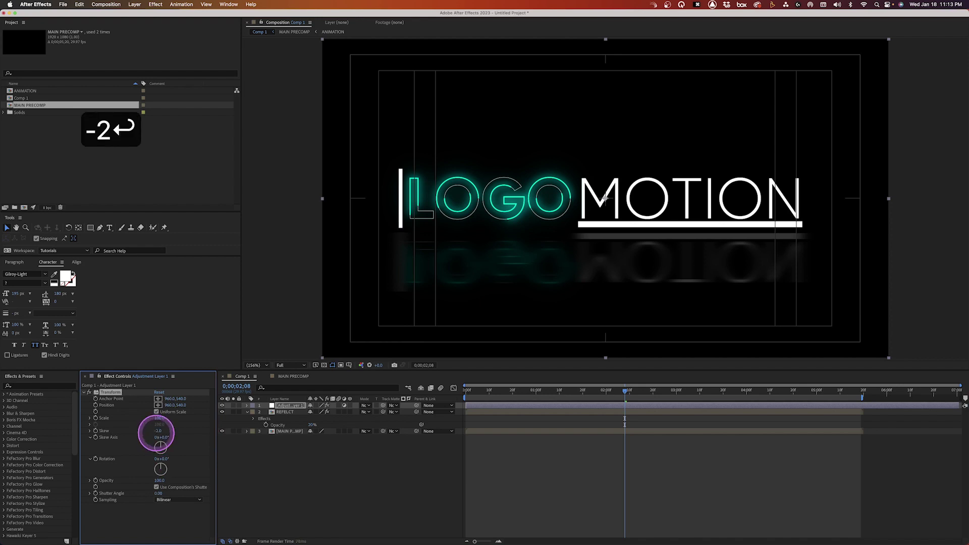
{"action": "left_click", "coordinate": [338, 476]}
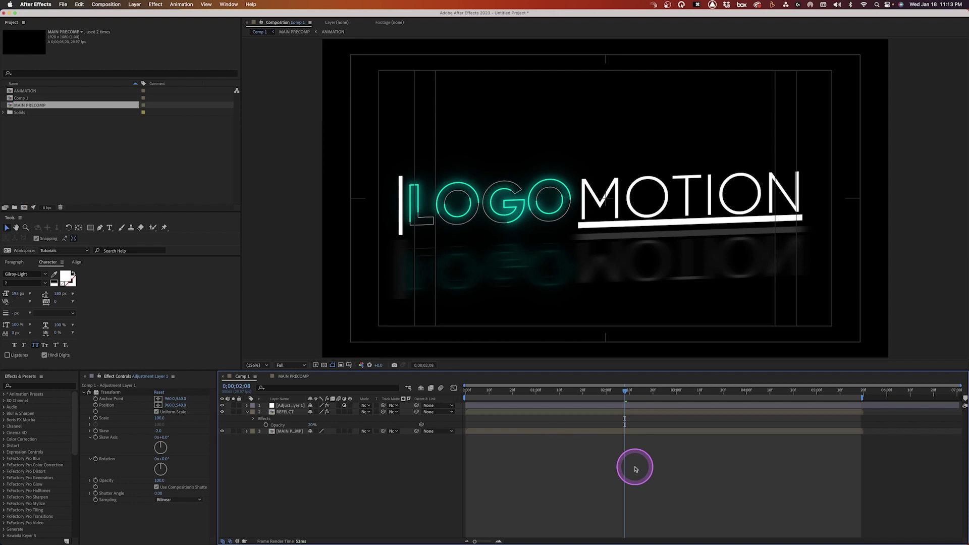
- Preview the skewed logo animation with its reflection and stop the playback
{"action": "key", "text": "0"}
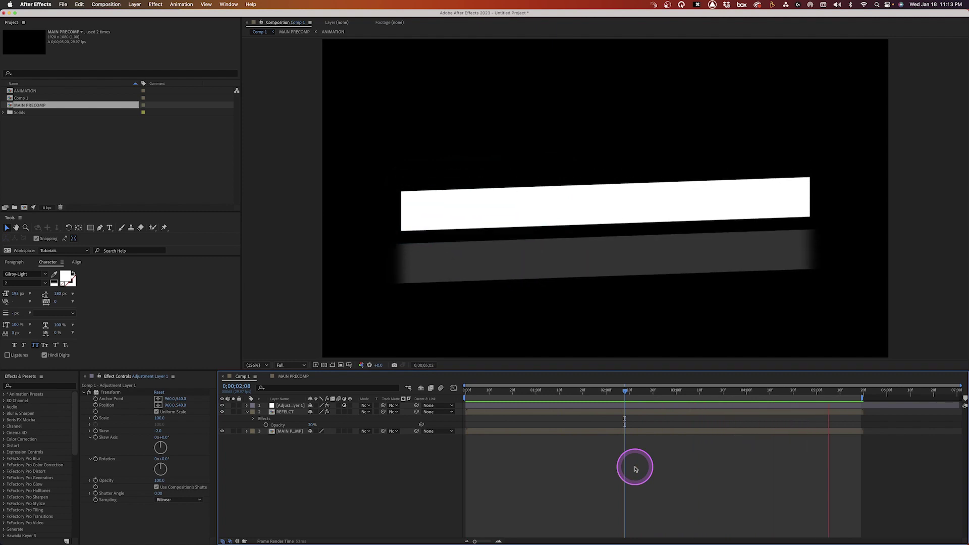
{"action": "key", "text": "space"}
{"action": "key", "text": "apostrophe"}
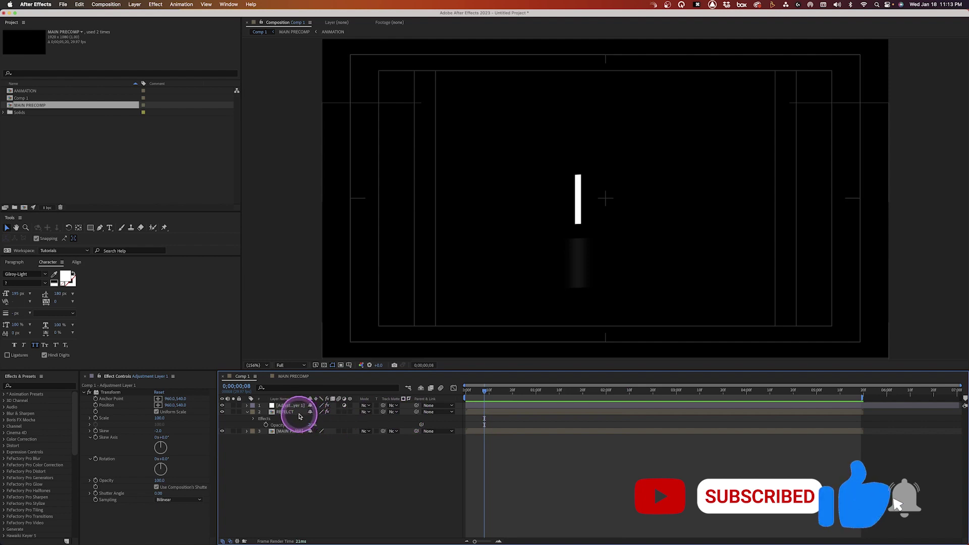
- Move the REFLECT layer below the MAIN PRECOMP layer in Comp 1 and parent it to MAIN PRECOMP
{"action": "left_click_drag", "start_coordinate": [297, 415], "coordinate": [283, 437]}
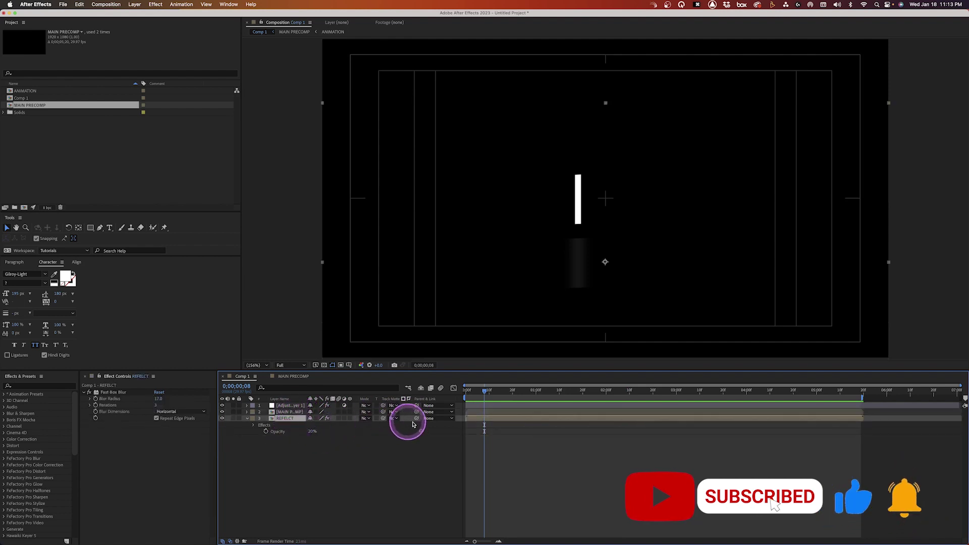
{"action": "left_click_drag", "start_coordinate": [418, 423], "coordinate": [412, 412]}
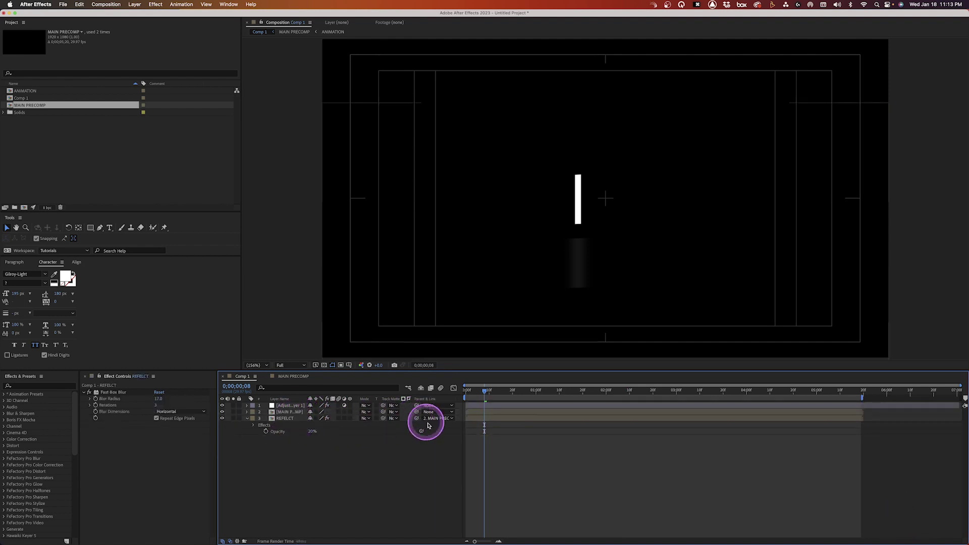
- Keyframe the MAIN PRECOMP layer's Scale from 100% at the start to about 110% near the layer's end and preview the animation
{"action": "left_click", "coordinate": [287, 412]}
{"action": "key", "text": "s"}
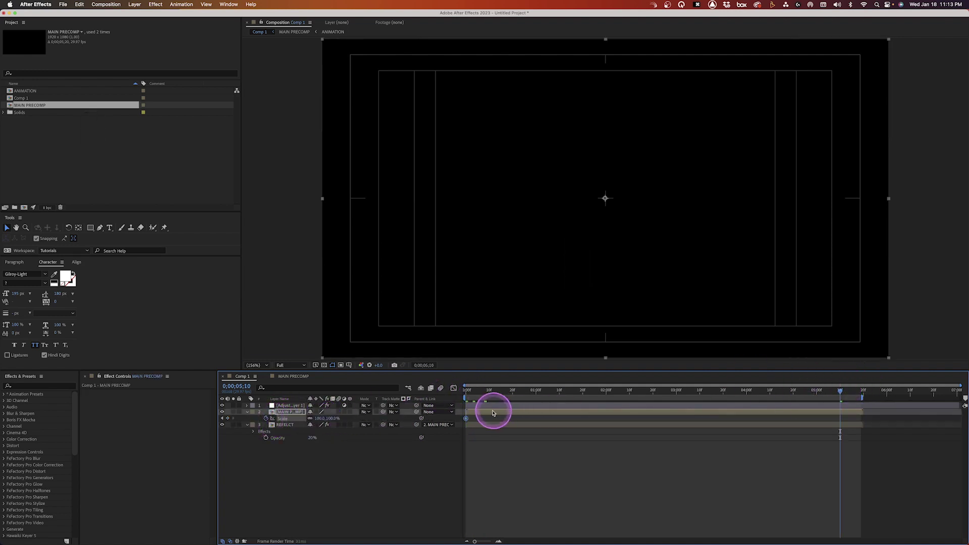
{"action": "left_click", "coordinate": [329, 425]}
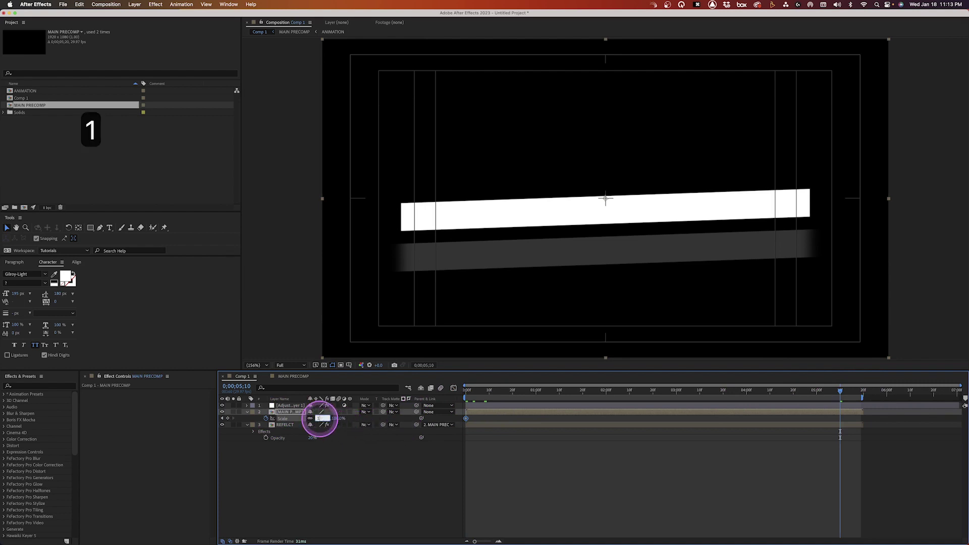
{"action": "left_click", "coordinate": [826, 426]}
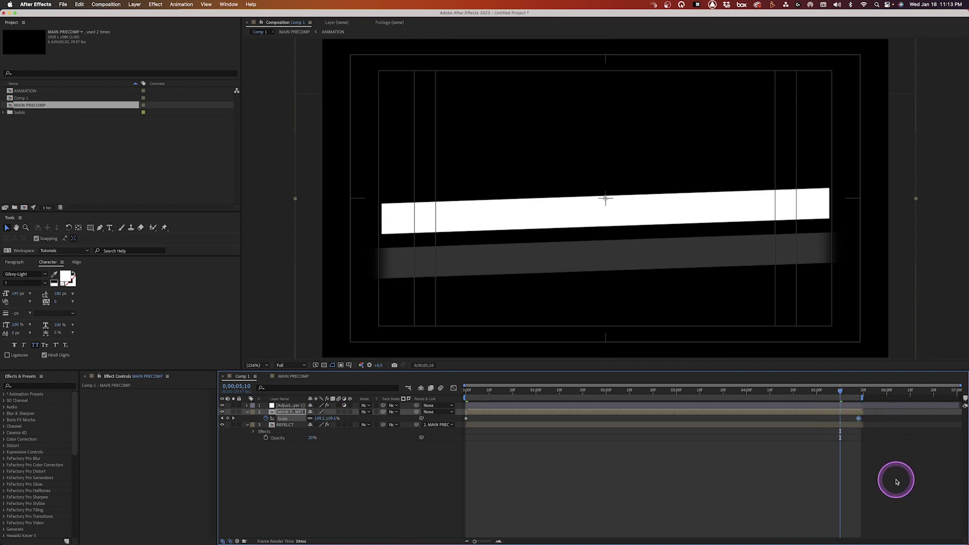
{"action": "key", "text": "0"}
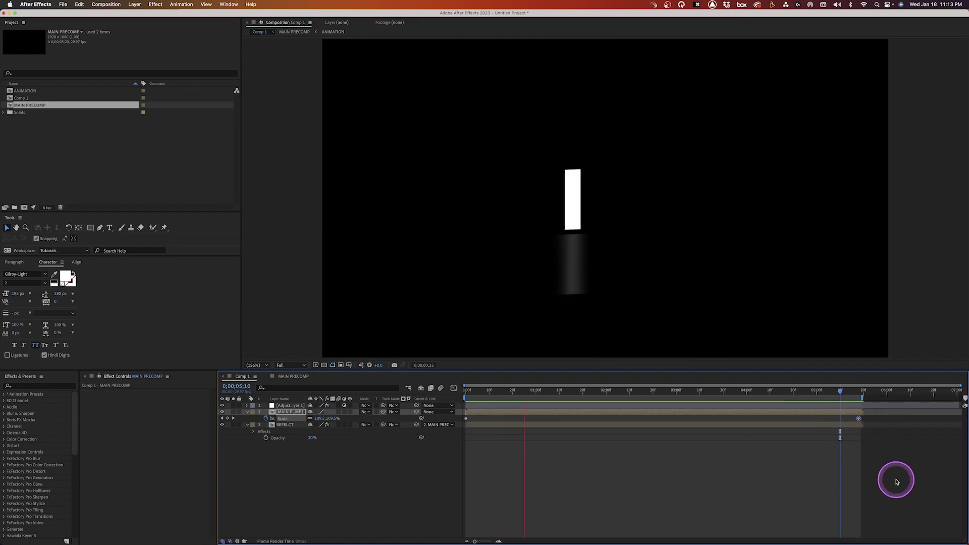